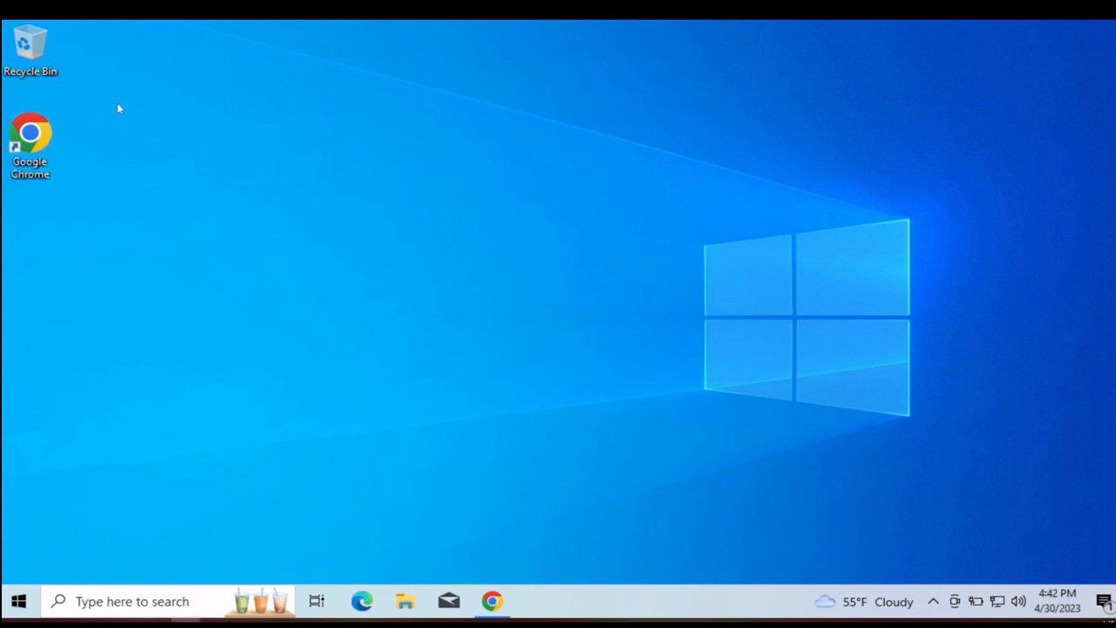
Switch to Chrome, download the Windows version of OBS Studio from obsproject.com, and close the original home page tab.
{"action": "left_click", "coordinate": [490, 599]}
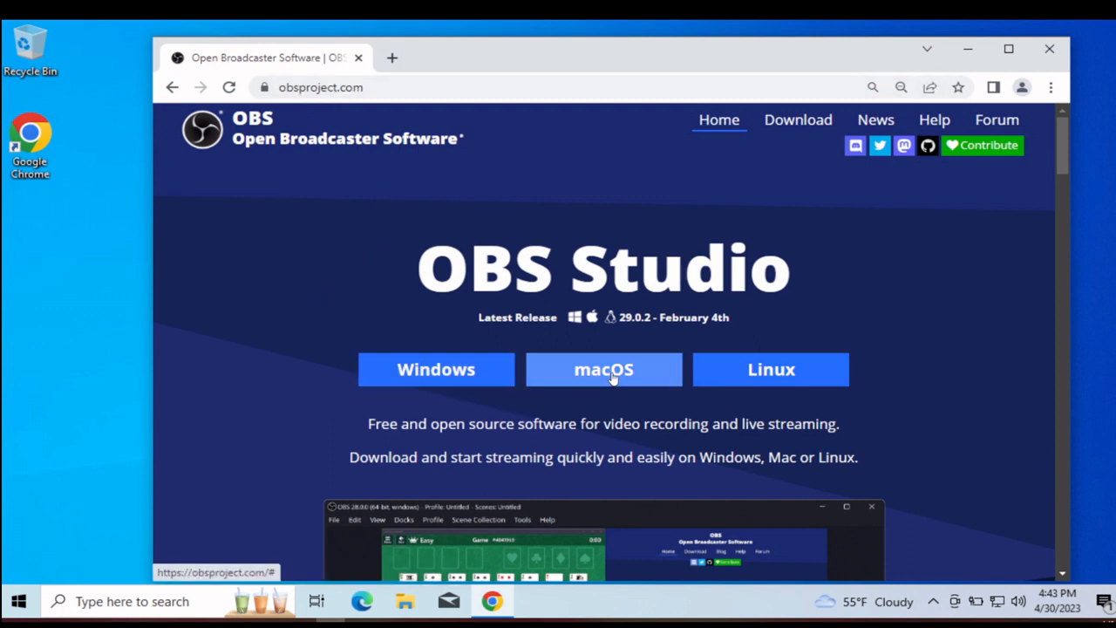
{"action": "left_click", "coordinate": [469, 370]}
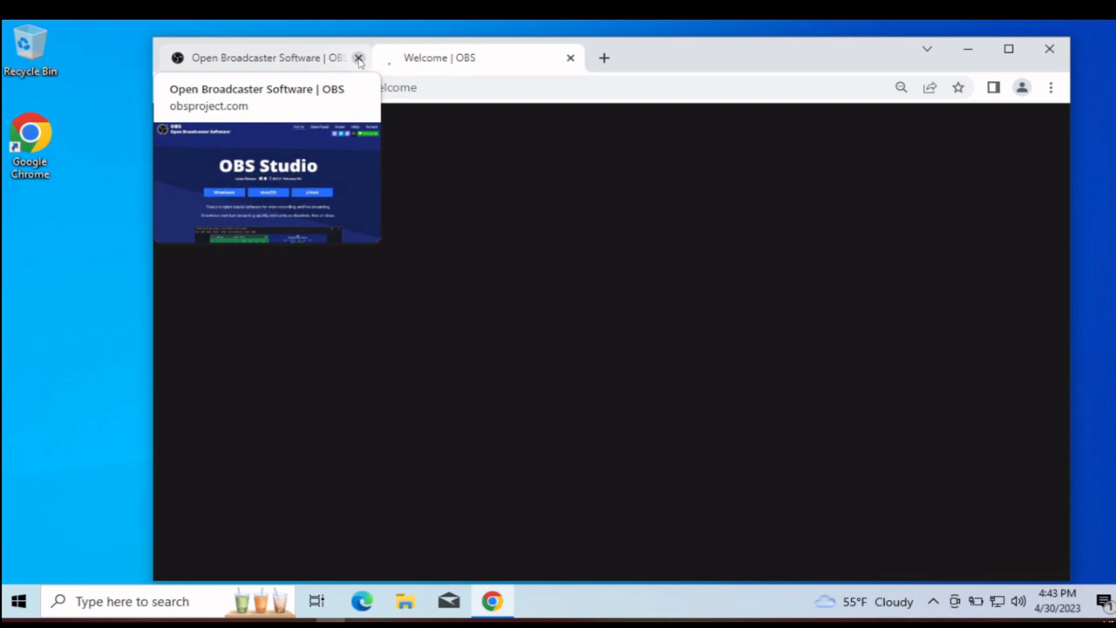
{"action": "left_click", "coordinate": [358, 58]}
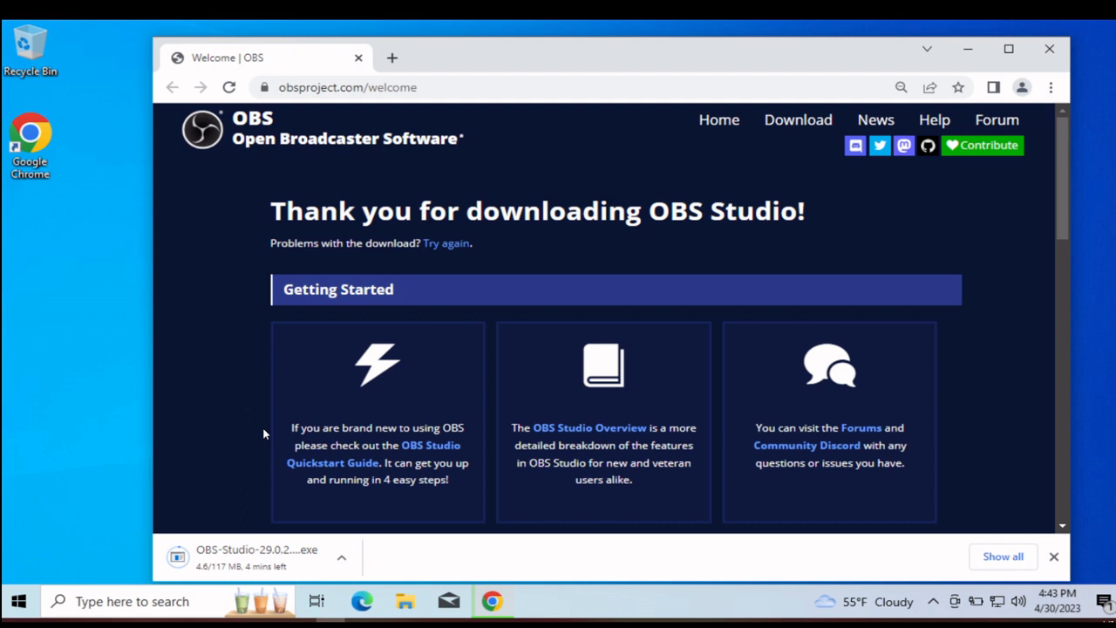
Look through the OBS welcome page's Getting Started resources and the Latest Updates for OBS Studio 29.0.
{"action": "scroll", "coordinate": [263, 433], "scroll_direction": "down", "scroll_amount": 4}
{"action": "scroll", "coordinate": [263, 433], "scroll_direction": "down", "scroll_amount": 4}
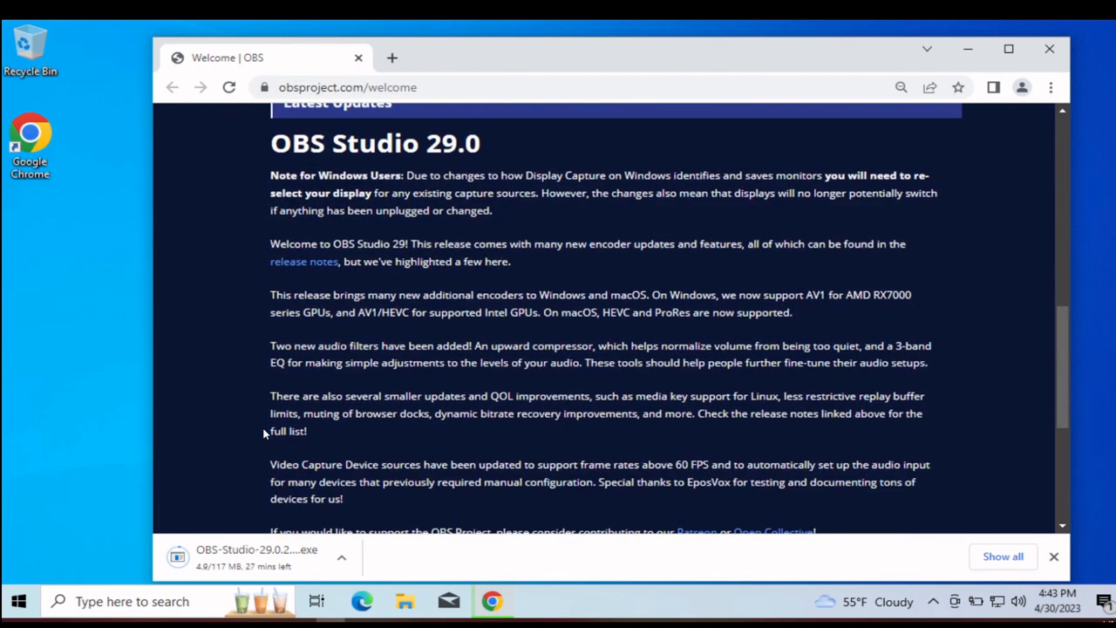
{"action": "scroll", "coordinate": [263, 433], "scroll_direction": "down", "scroll_amount": 1}
{"action": "scroll", "coordinate": [263, 433], "scroll_direction": "up", "scroll_amount": 9}
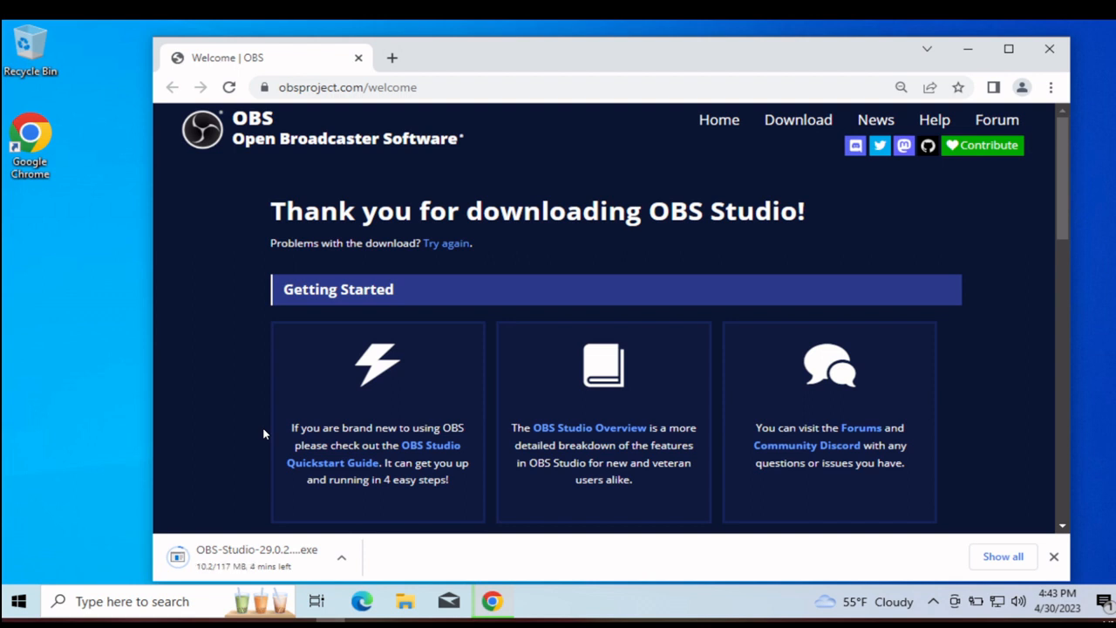
{"action": "scroll", "coordinate": [485, 390], "scroll_direction": "down", "scroll_amount": 4}
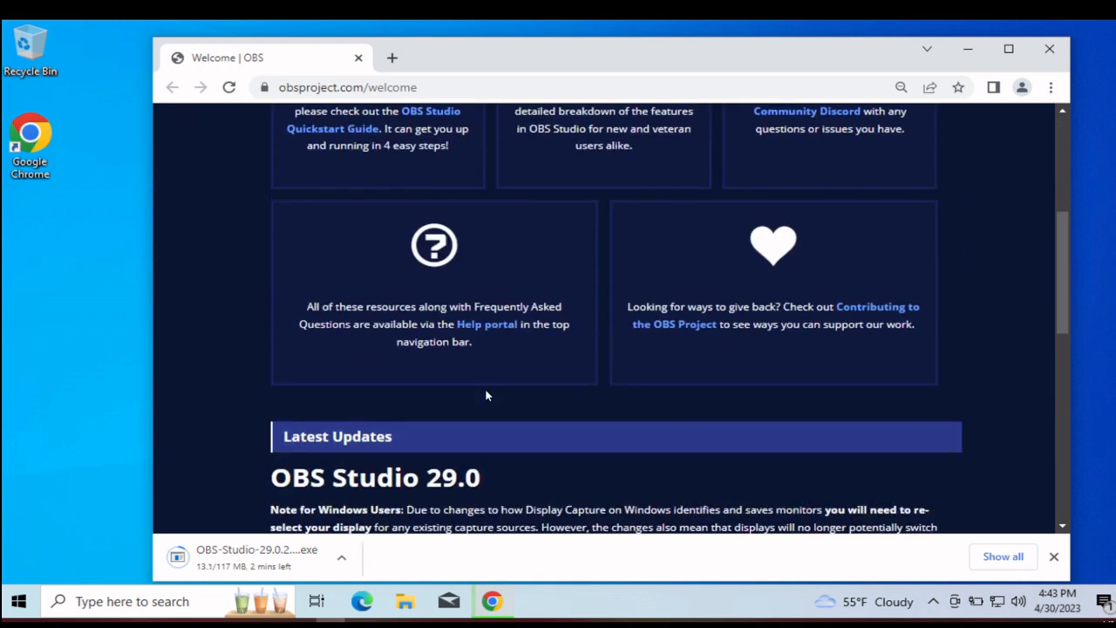
{"action": "scroll", "coordinate": [487, 396], "scroll_direction": "down", "scroll_amount": 6}
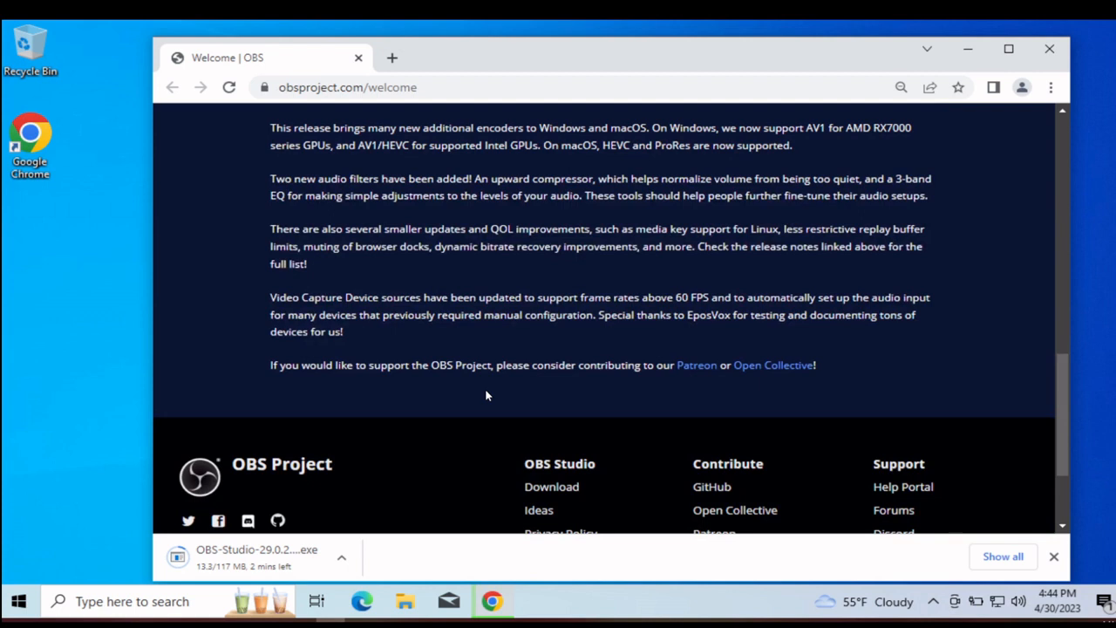
{"action": "scroll", "coordinate": [486, 396], "scroll_direction": "up", "scroll_amount": 6}
{"action": "scroll", "coordinate": [486, 396], "scroll_direction": "up", "scroll_amount": 4}
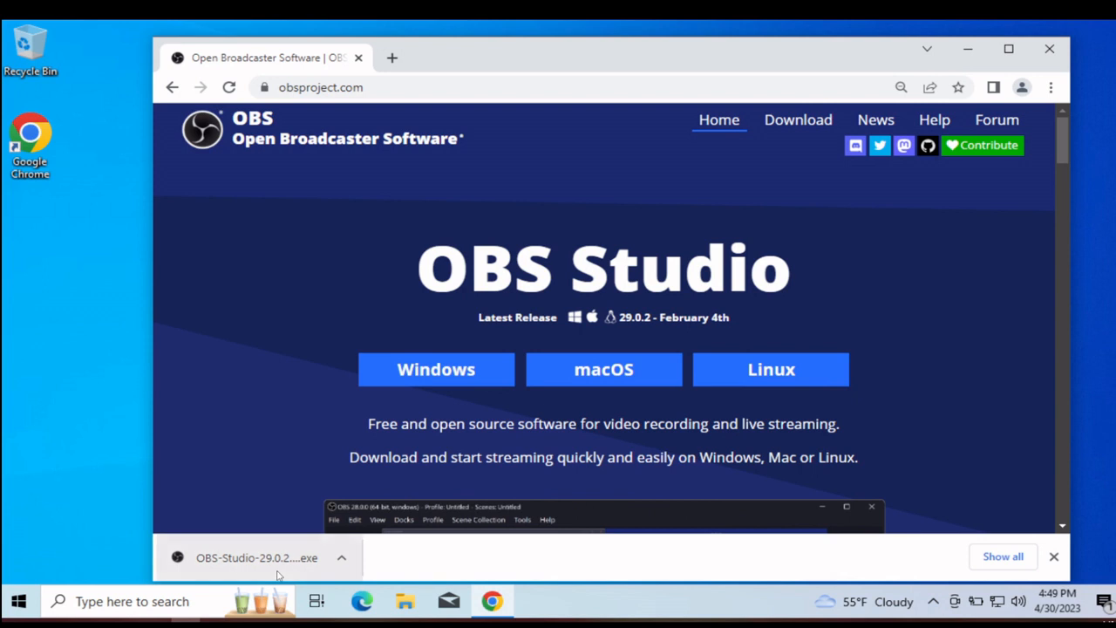
Run the downloaded OBS Studio 29.0.2 installer and allow it to make changes to the device.
{"action": "left_click", "coordinate": [303, 562]}
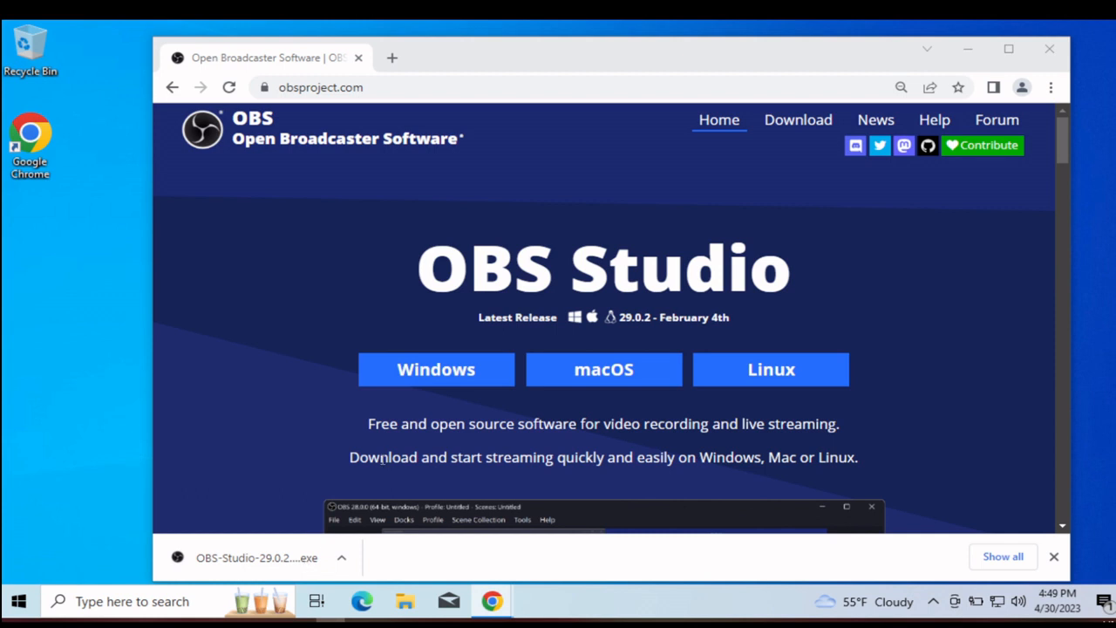
{"action": "mouse_move", "coordinate": [493, 599]}
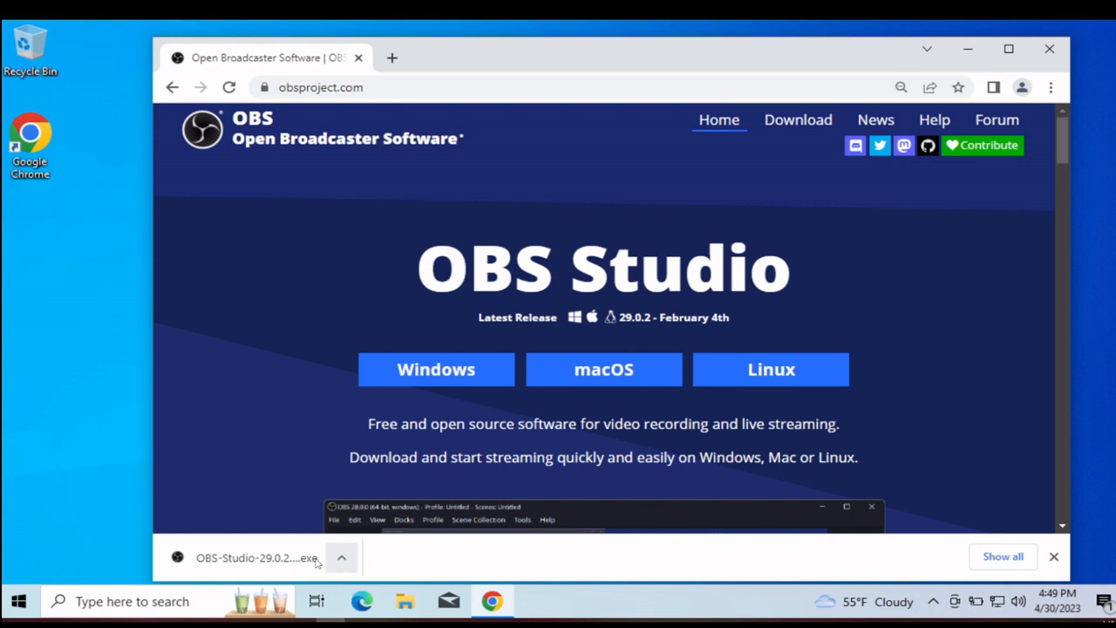
{"action": "left_click", "coordinate": [261, 557]}
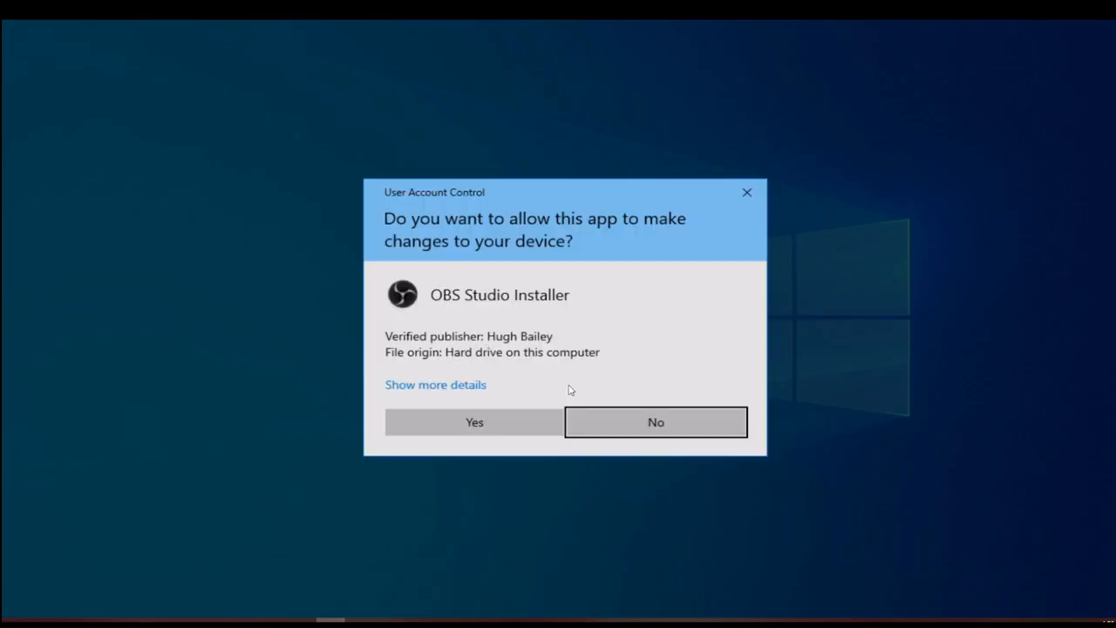
{"action": "left_click", "coordinate": [486, 428]}
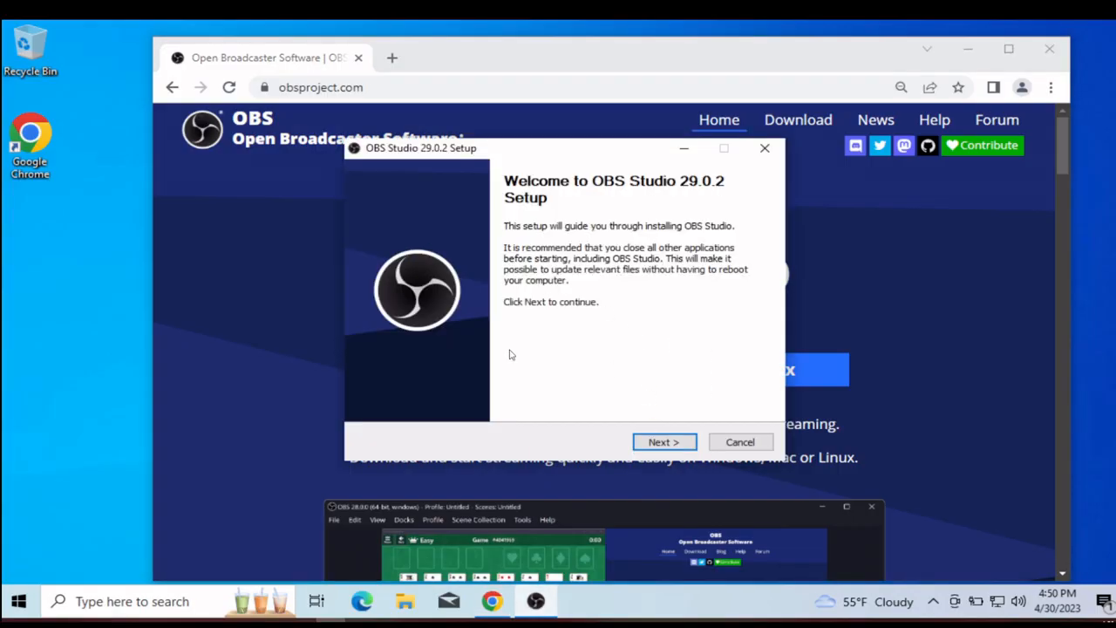
Review the licence terms in the setup and install OBS Studio in the default folder C:\Program Files\obs-studio.
{"action": "left_click", "coordinate": [665, 443]}
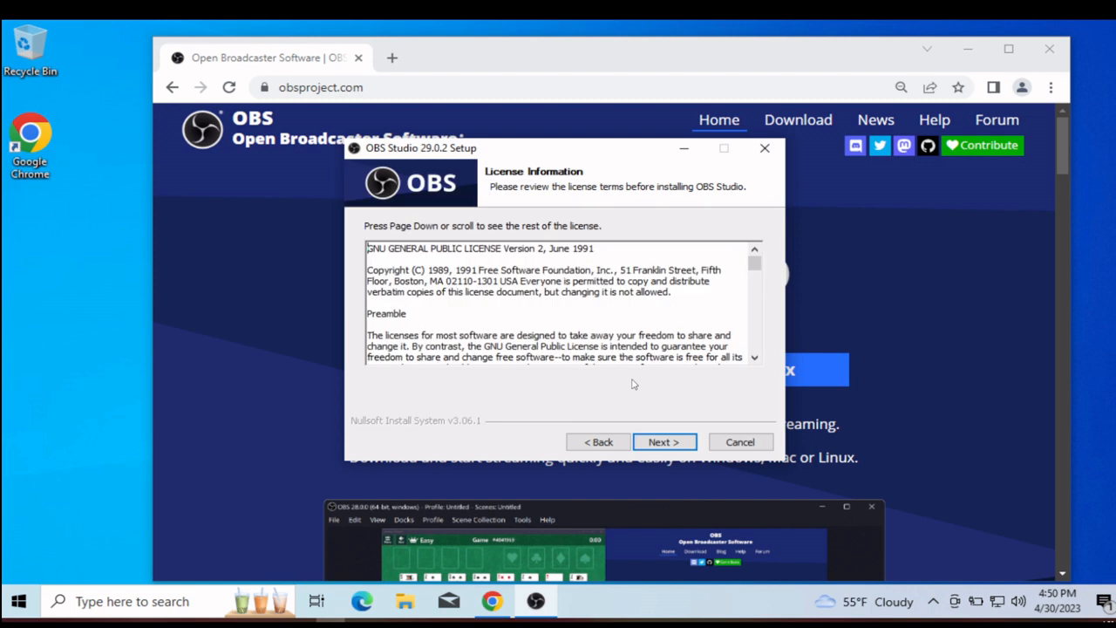
{"action": "left_click", "coordinate": [754, 287]}
{"action": "left_click_drag", "start_coordinate": [754, 287], "coordinate": [771, 369]}
{"action": "left_click", "coordinate": [667, 442]}
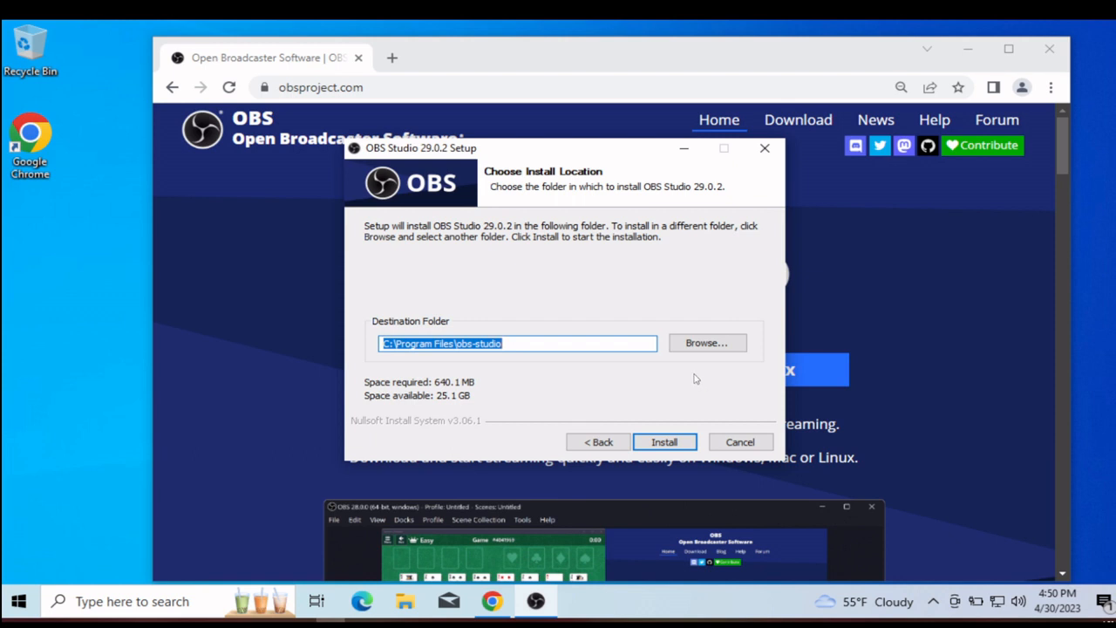
{"action": "left_click", "coordinate": [672, 443]}
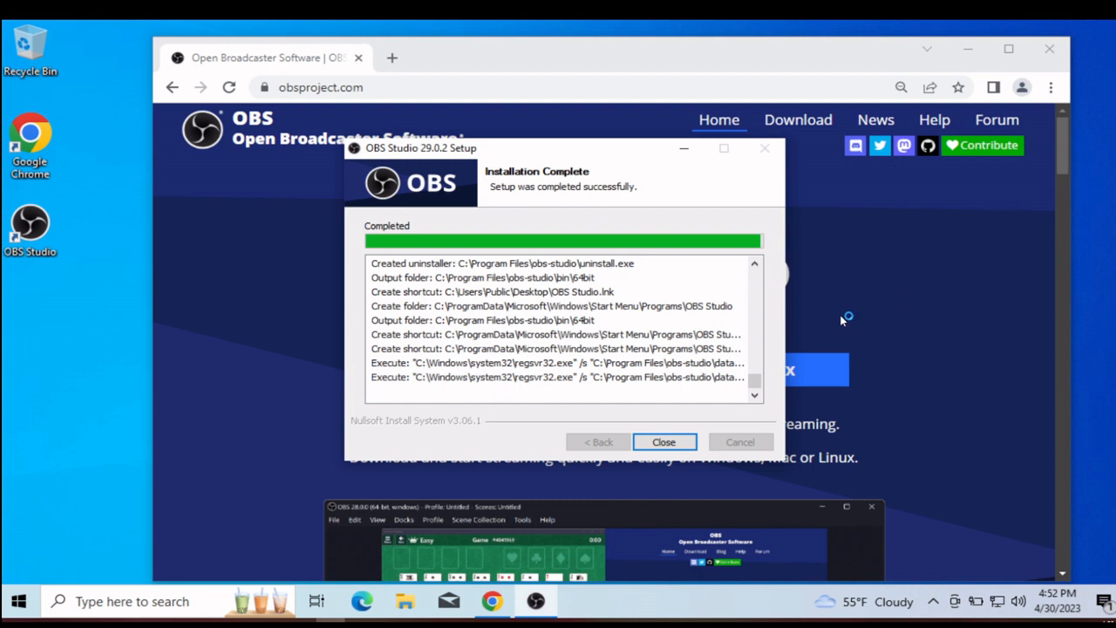
Finish the setup with Launch OBS Studio 29.0.2 enabled, and close the Chrome window.
{"action": "left_click", "coordinate": [668, 444]}
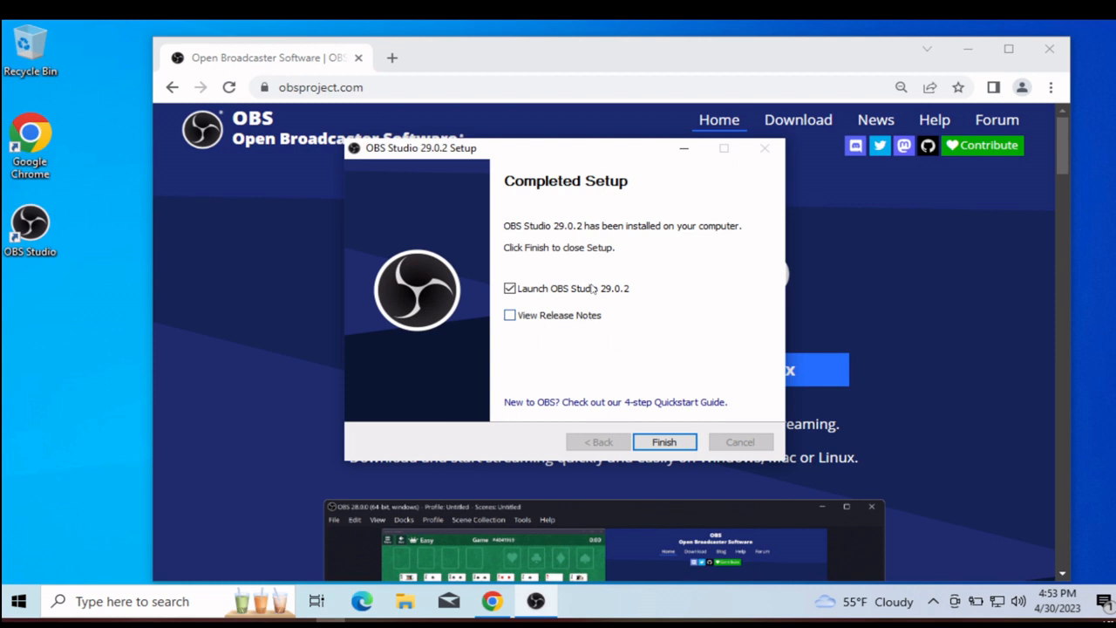
{"action": "left_click", "coordinate": [664, 442]}
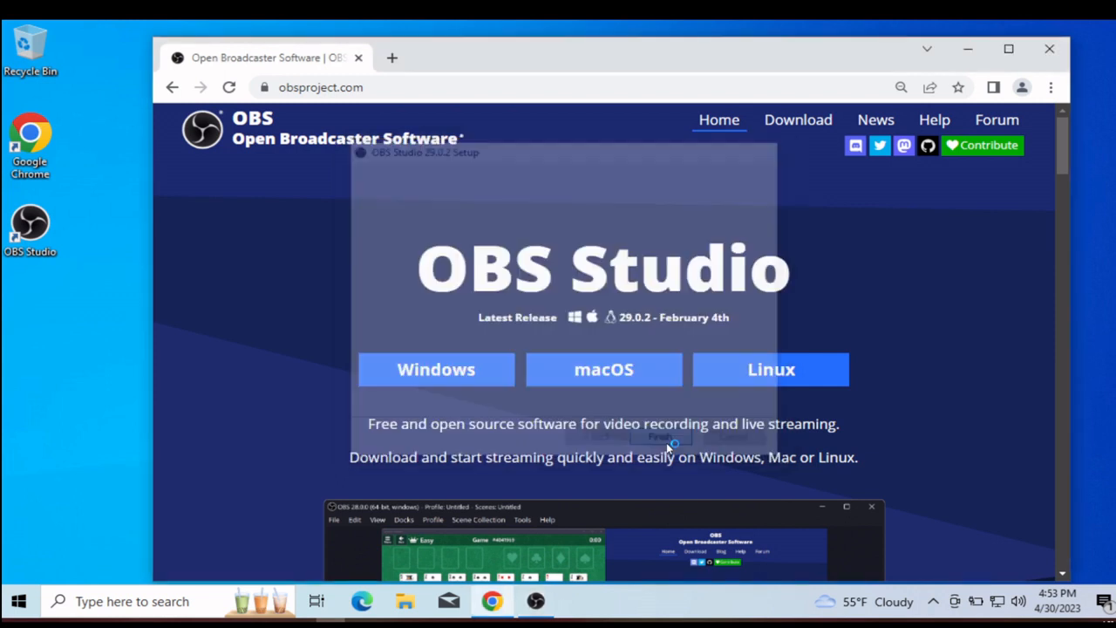
{"action": "left_click", "coordinate": [1055, 50]}
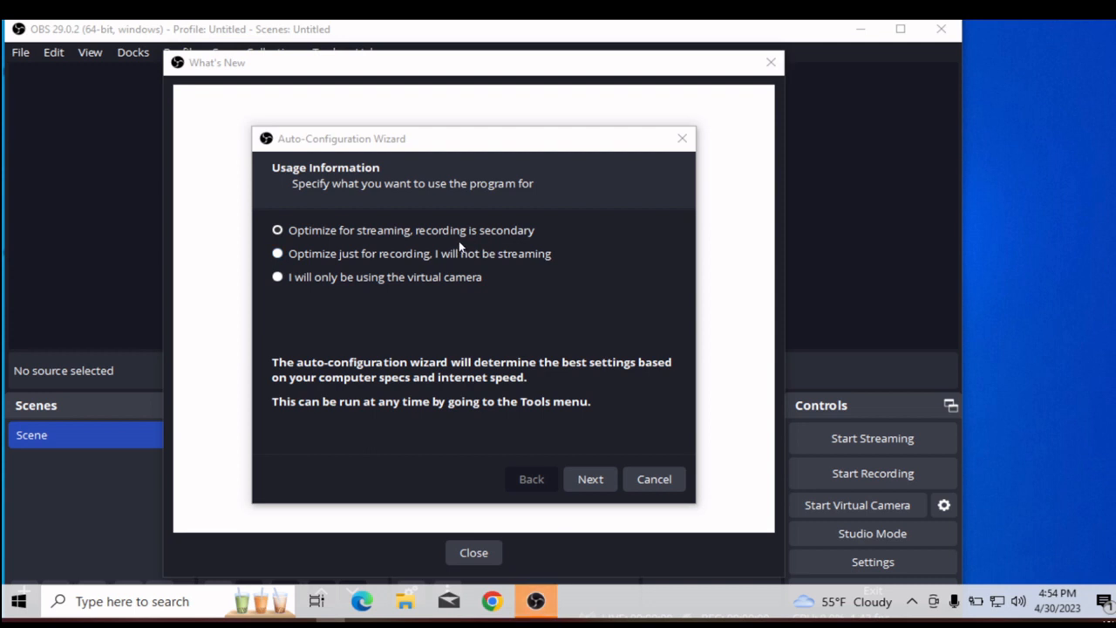
Auto-configure OBS for virtual camera use only, apply the suggested settings, and close the release notes.
{"action": "left_click", "coordinate": [430, 234]}
{"action": "left_click", "coordinate": [366, 230]}
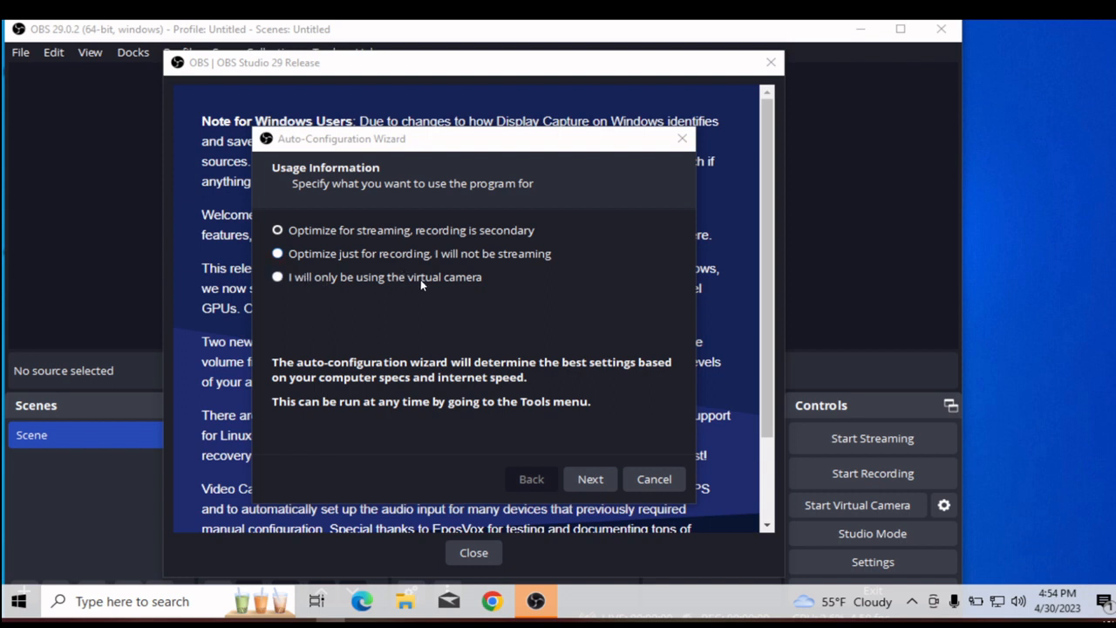
{"action": "left_click", "coordinate": [277, 277]}
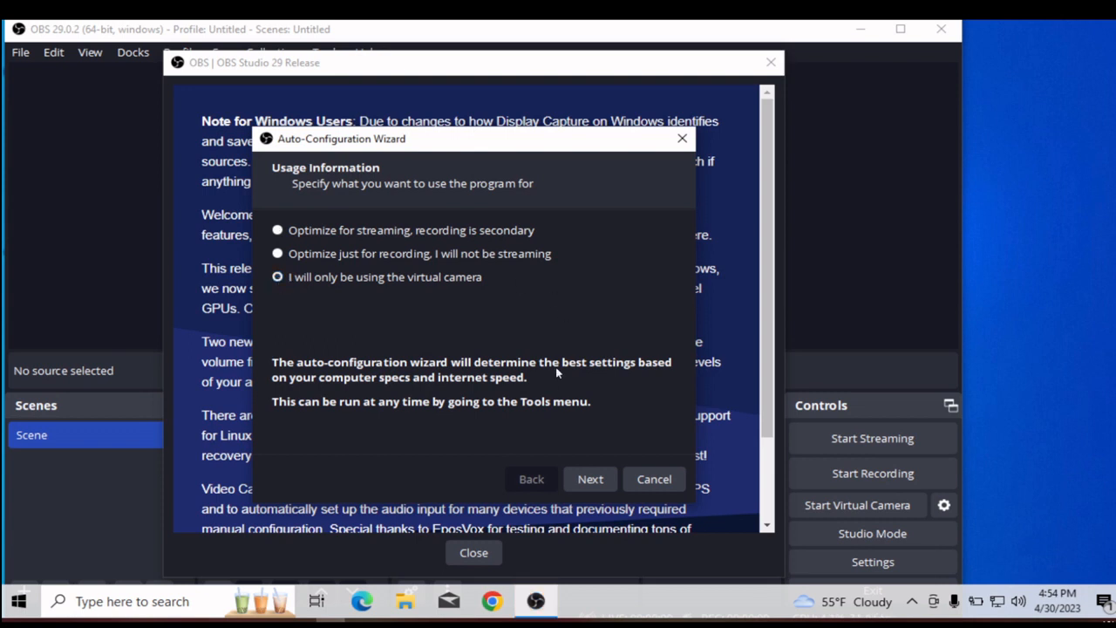
{"action": "left_click", "coordinate": [582, 479]}
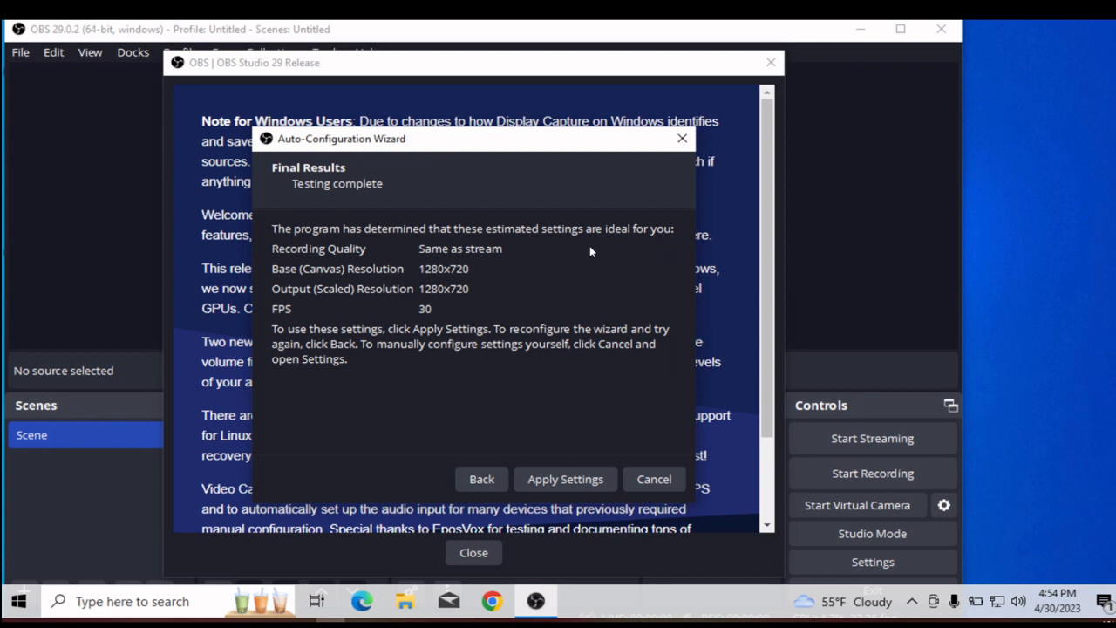
{"action": "left_click", "coordinate": [563, 479]}
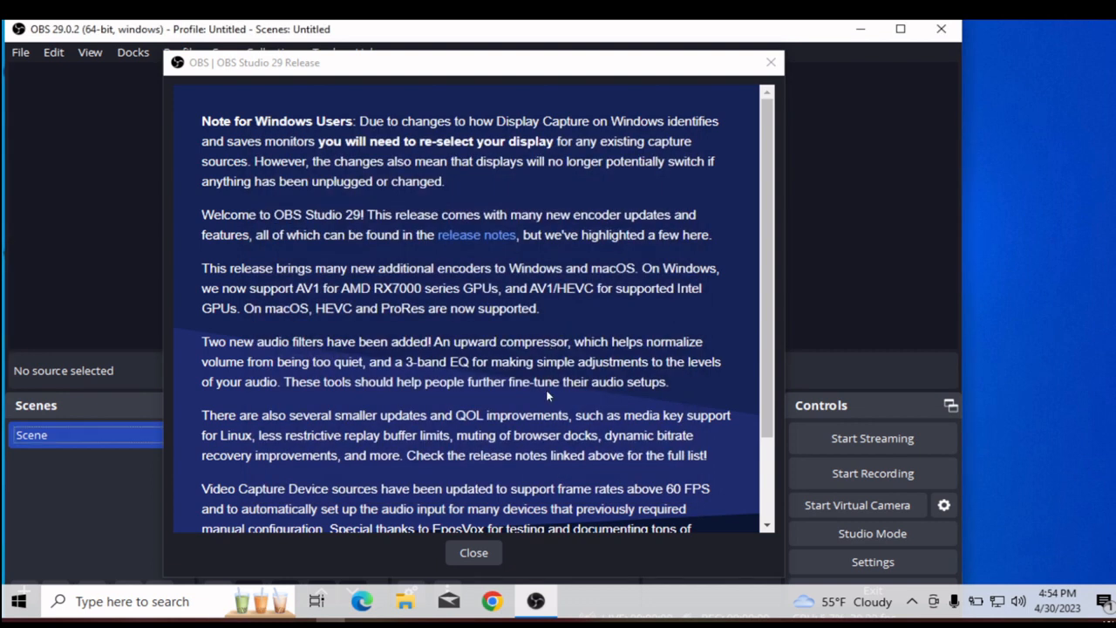
{"action": "scroll", "coordinate": [545, 389], "scroll_direction": "down", "scroll_amount": 3}
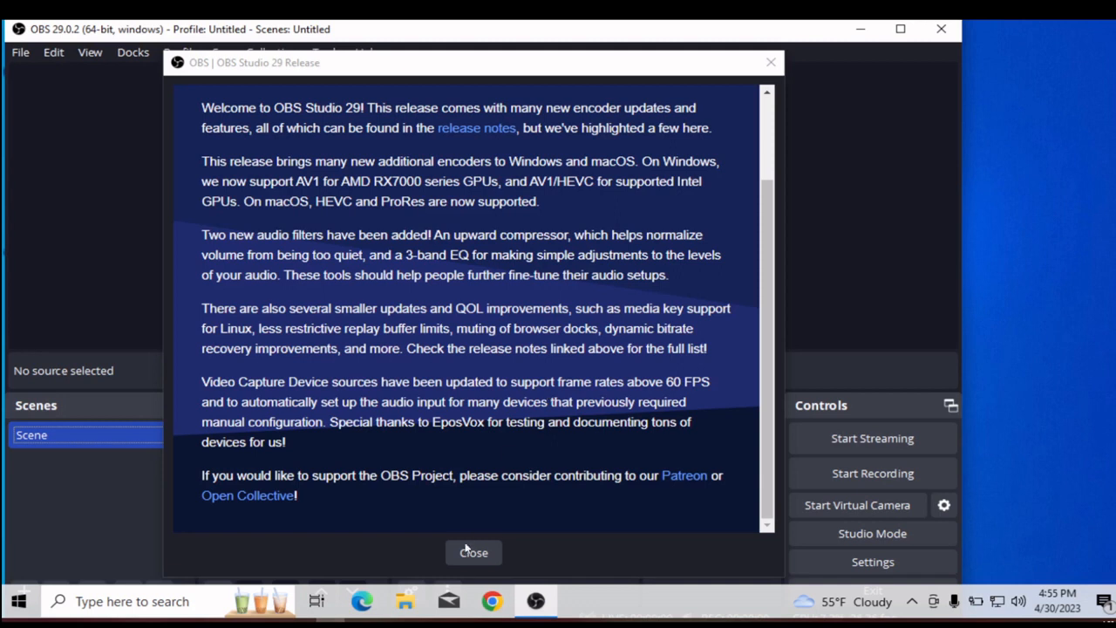
{"action": "left_click", "coordinate": [466, 554]}
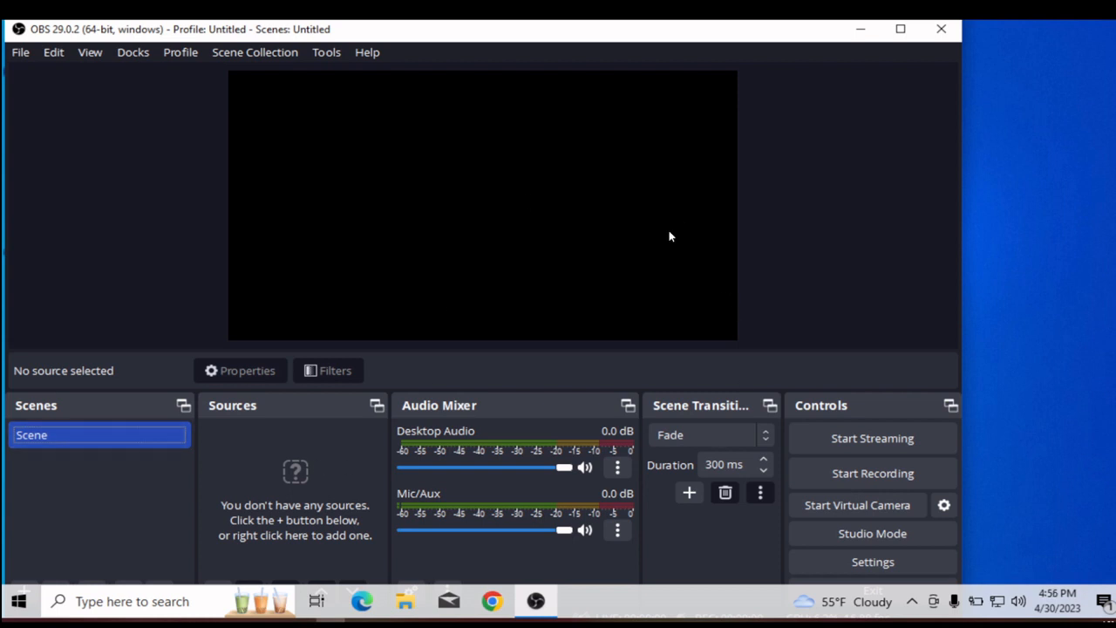
Rename the default scene as Virtual Camera.
{"action": "right_click", "coordinate": [63, 436]}
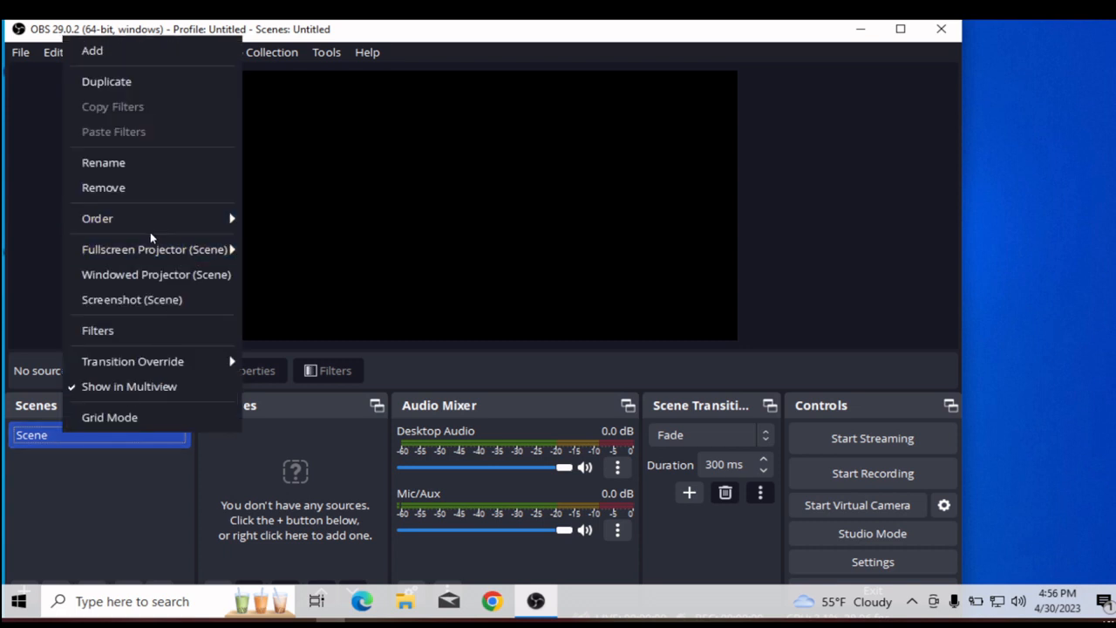
{"action": "left_click", "coordinate": [135, 169]}
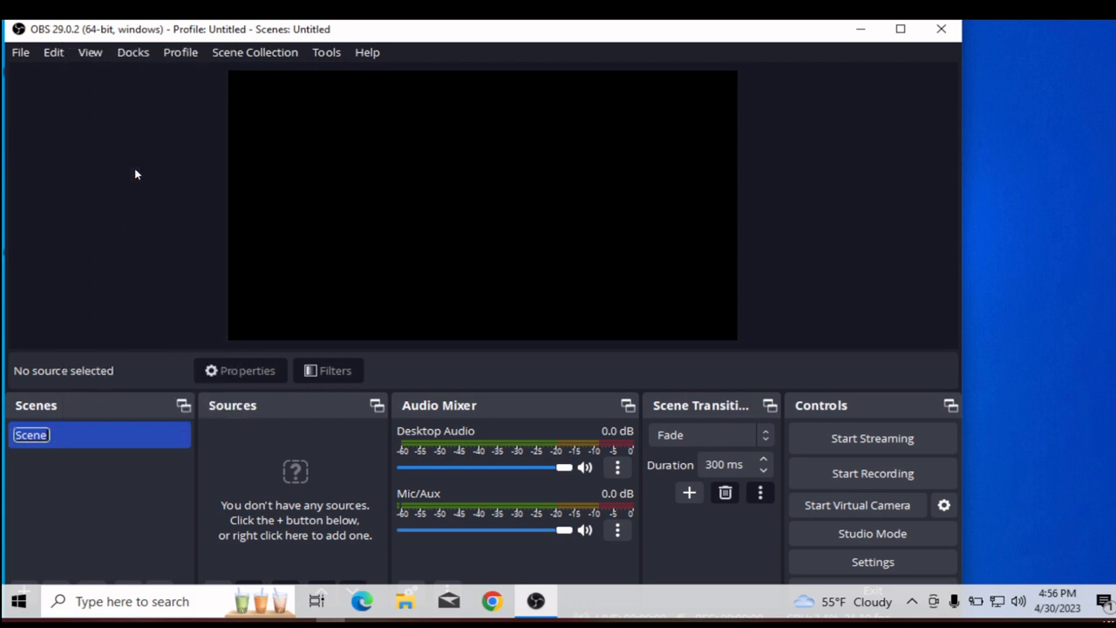
{"action": "type", "text": "Virtual Camera"}
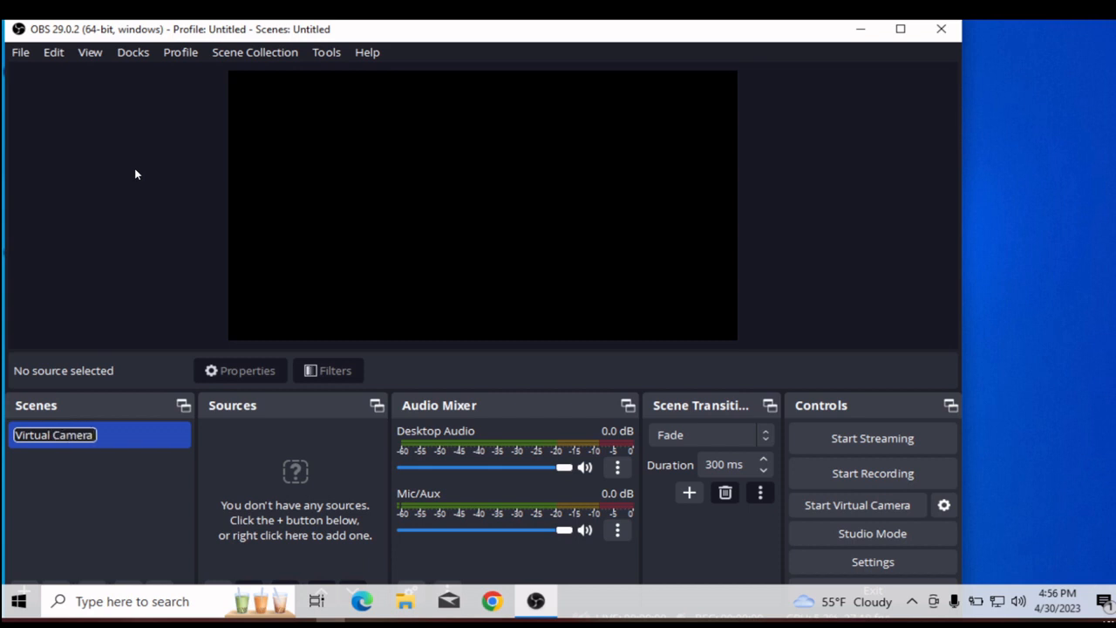
{"action": "key", "text": "Return"}
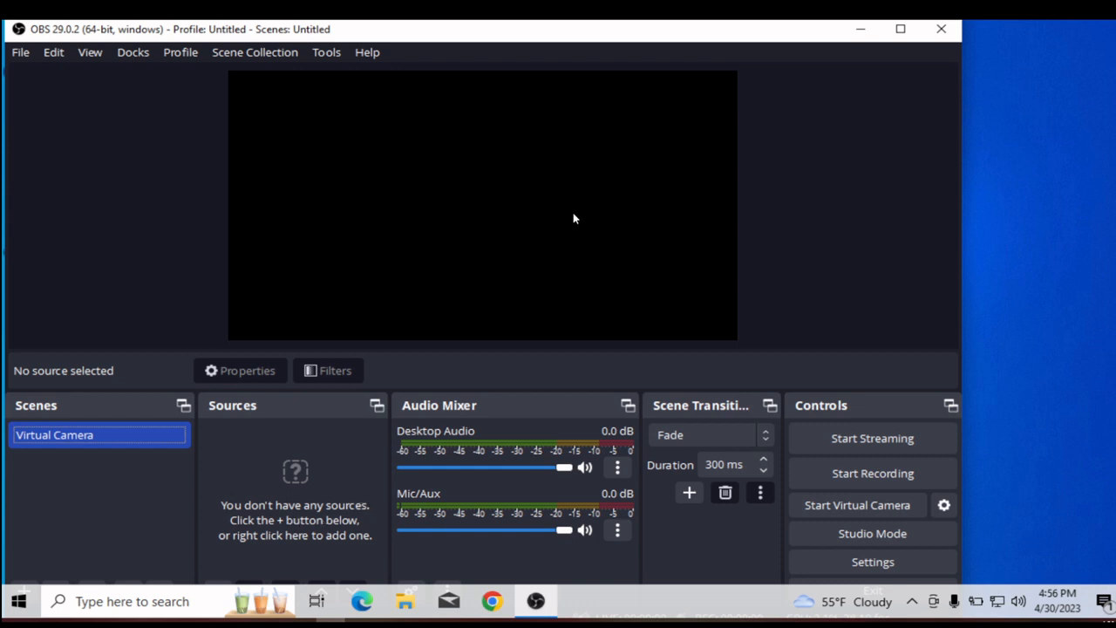
Maximize the OBS window and add a new Video Capture Device source named WebCam.
{"action": "left_click_drag", "start_coordinate": [573, 37], "coordinate": [604, 31]}
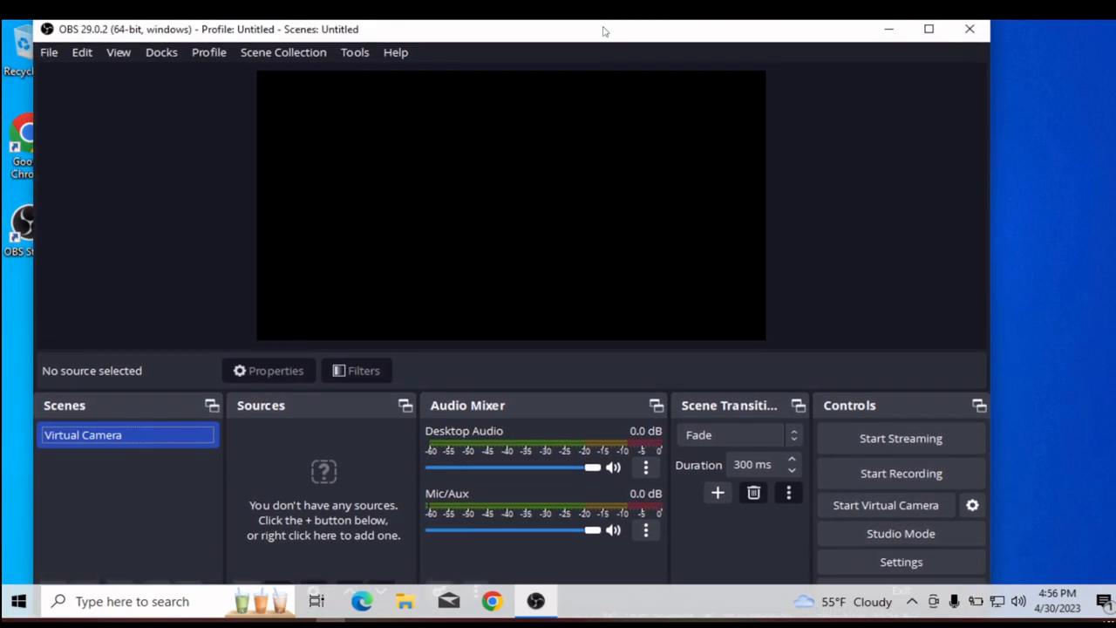
{"action": "double_click", "coordinate": [603, 31]}
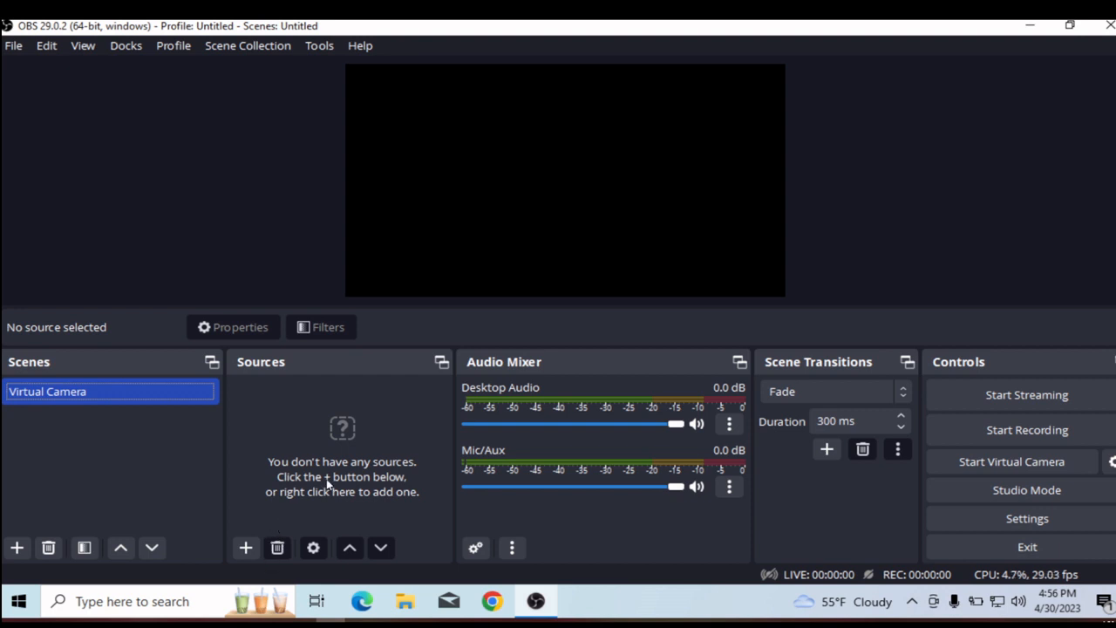
{"action": "left_click", "coordinate": [246, 547]}
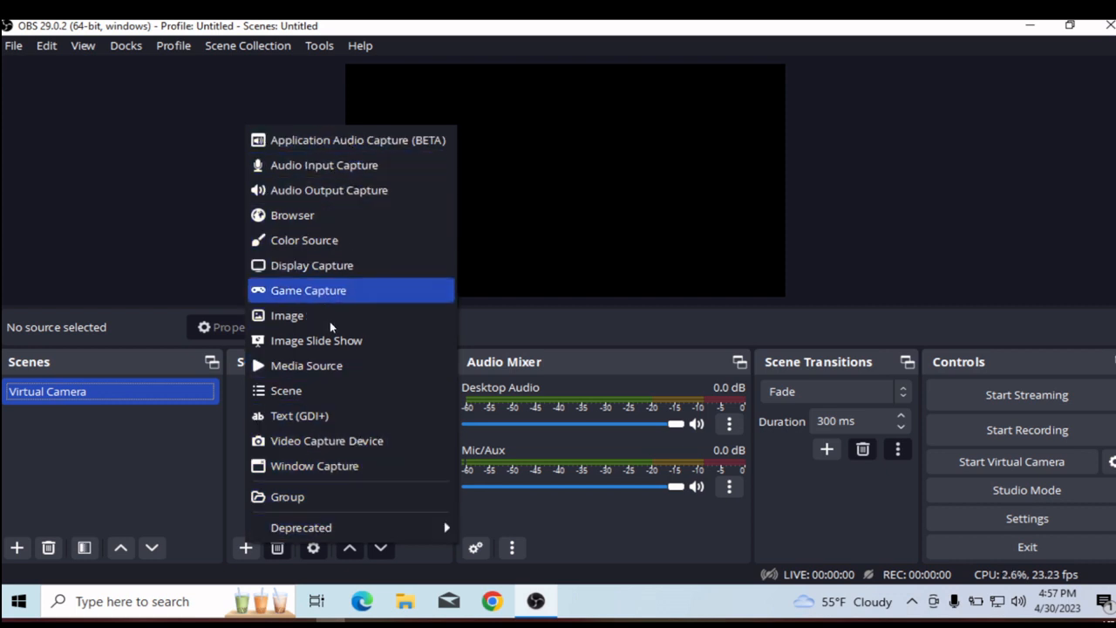
{"action": "left_click", "coordinate": [323, 443]}
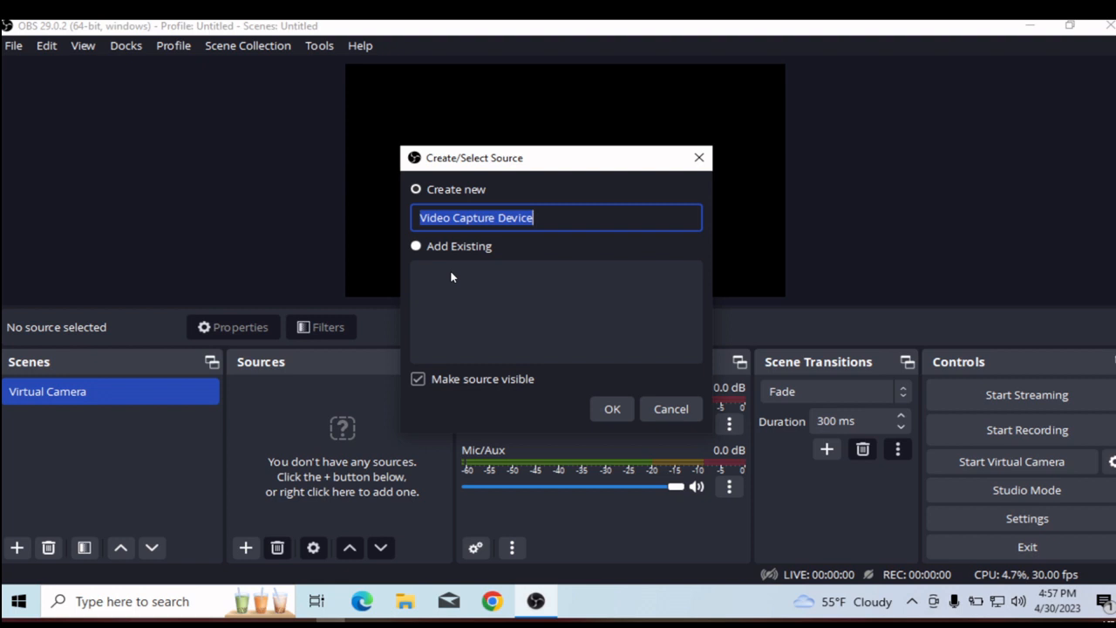
{"action": "type", "text": "Web"}
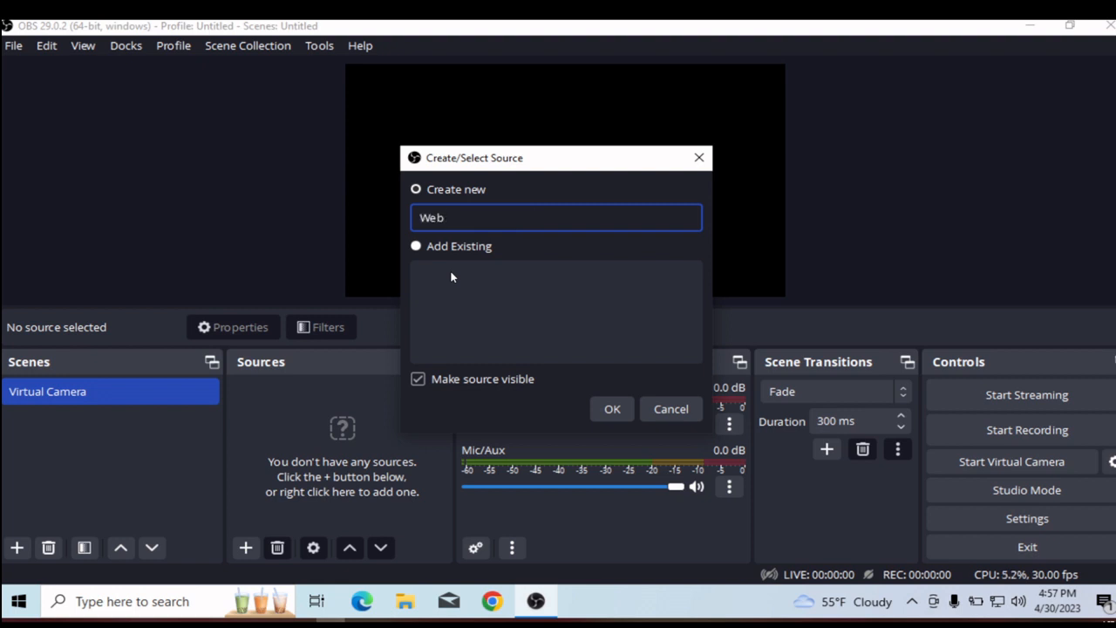
{"action": "type", "text": "Cam"}
{"action": "key", "text": "Return"}
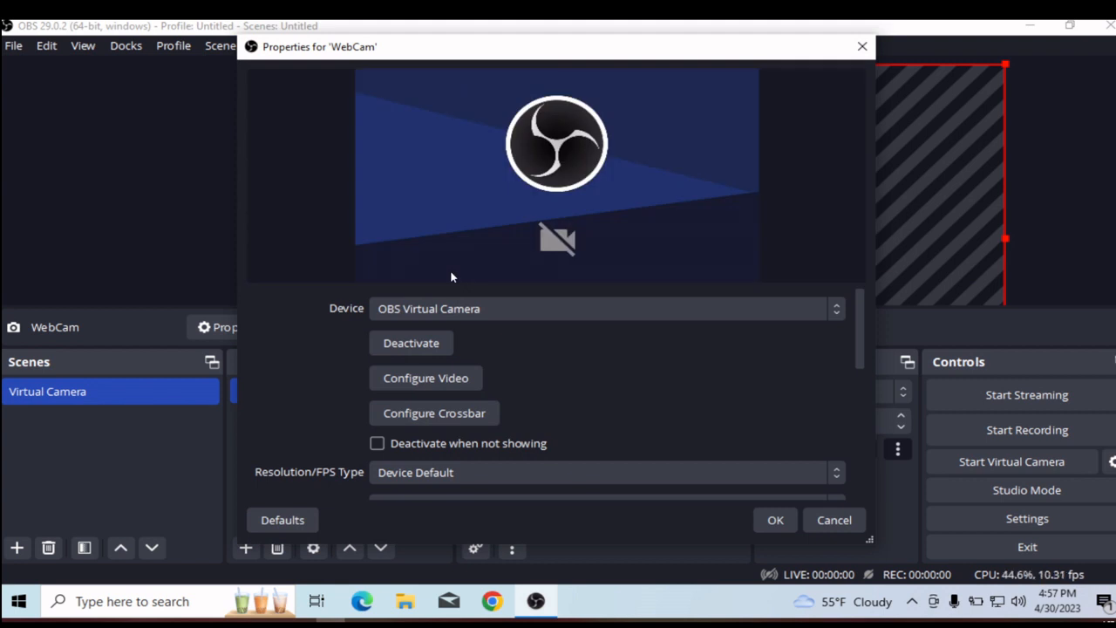
Check which capture devices are available for the WebCam source.
{"action": "left_click", "coordinate": [623, 309]}
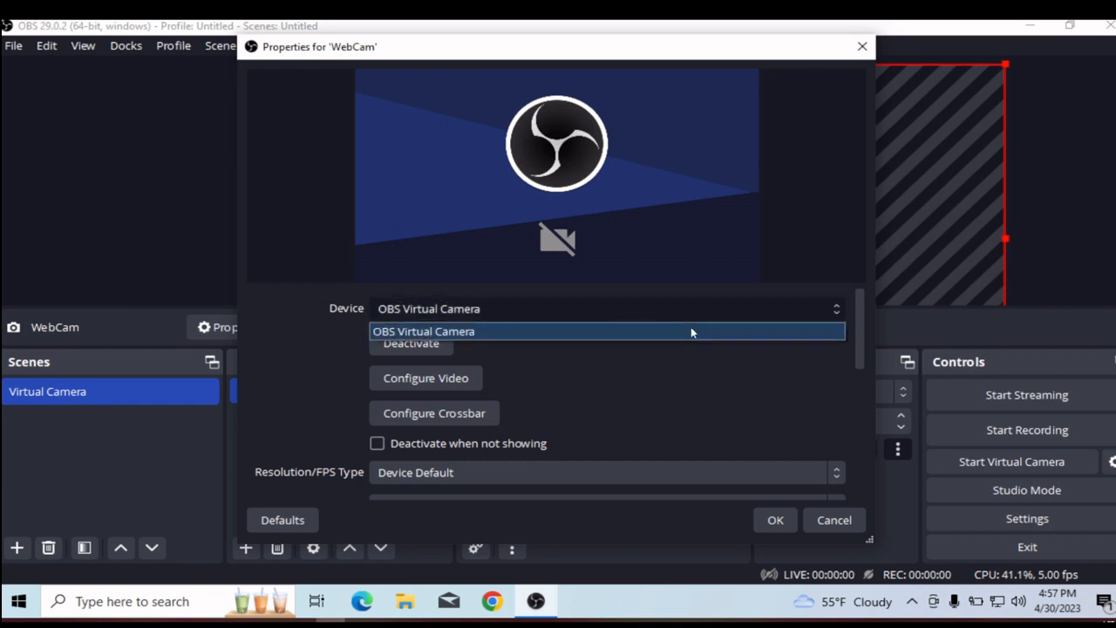
{"action": "left_click", "coordinate": [680, 377]}
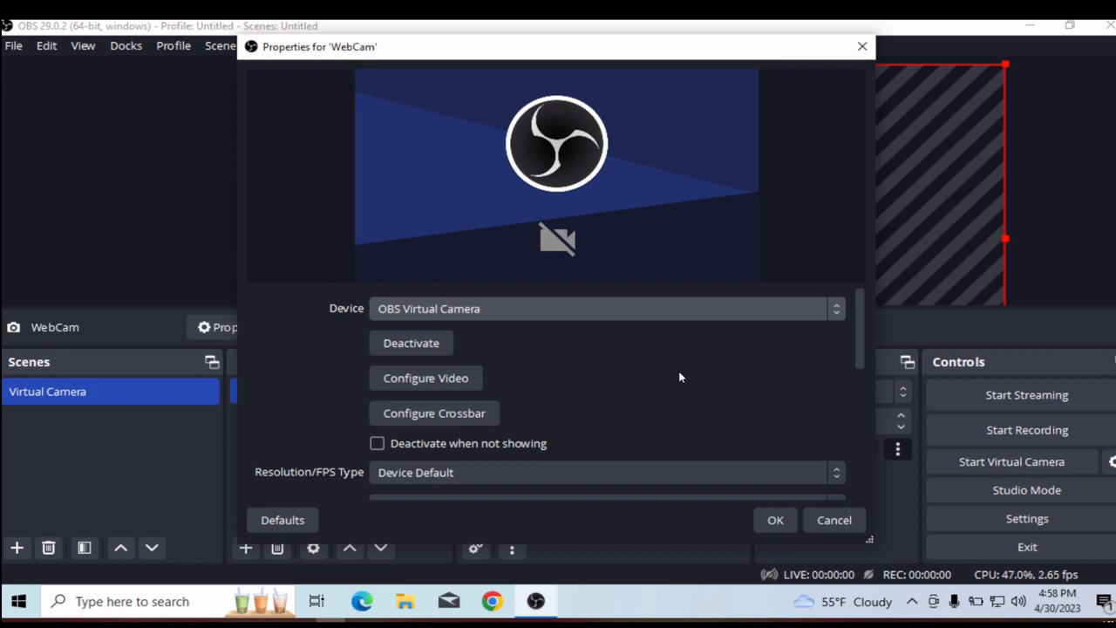
{"action": "left_click", "coordinate": [834, 315]}
{"action": "left_click", "coordinate": [835, 323]}
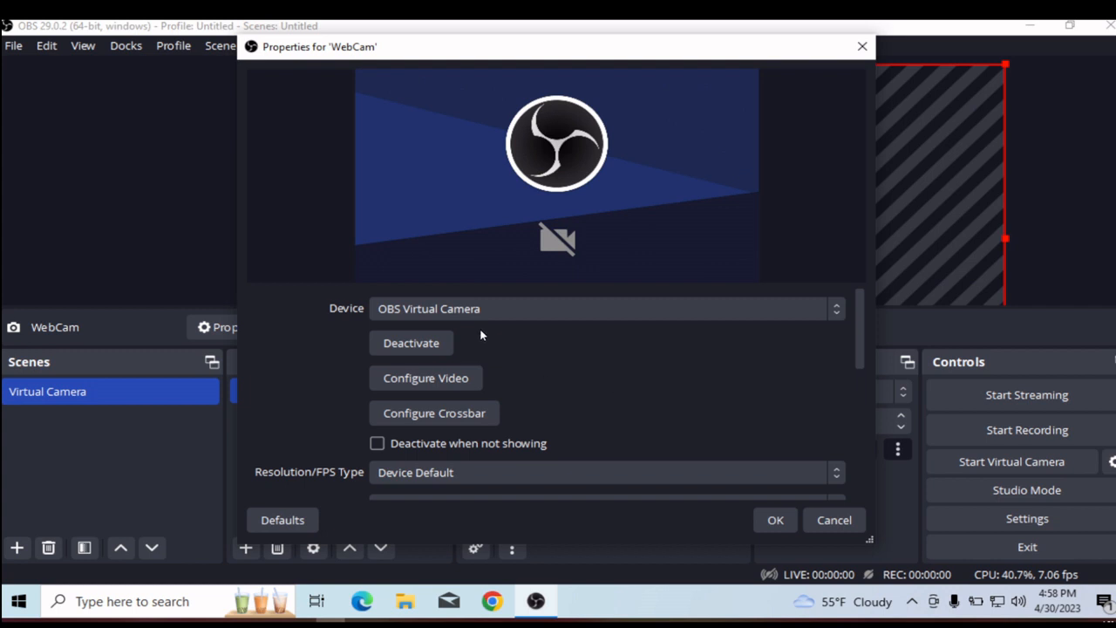
{"action": "left_click", "coordinate": [621, 315]}
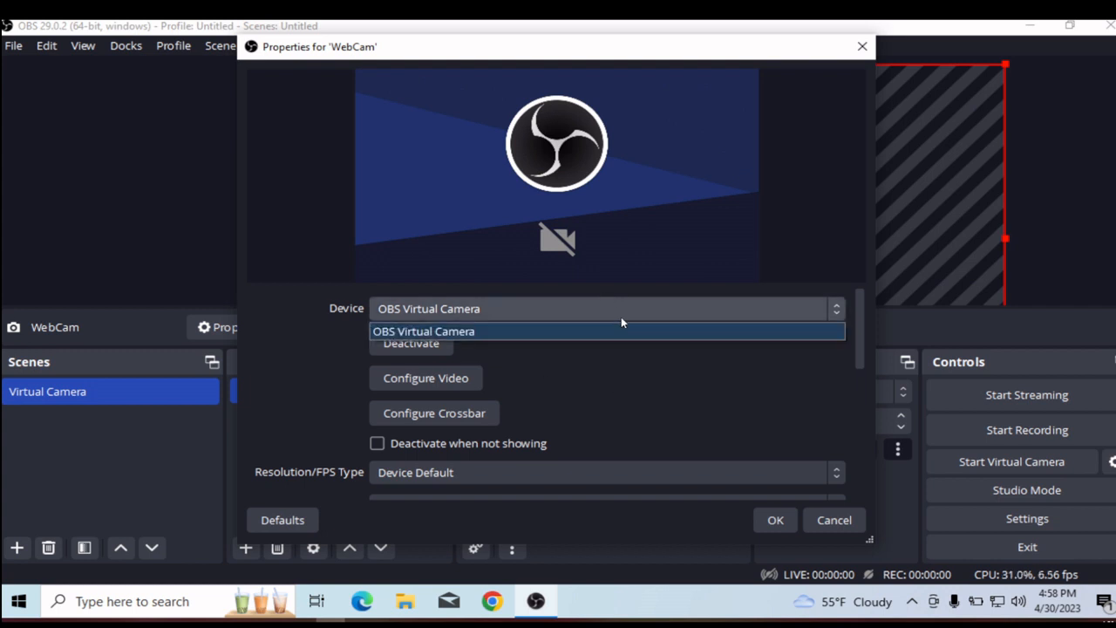
{"action": "left_click", "coordinate": [615, 373]}
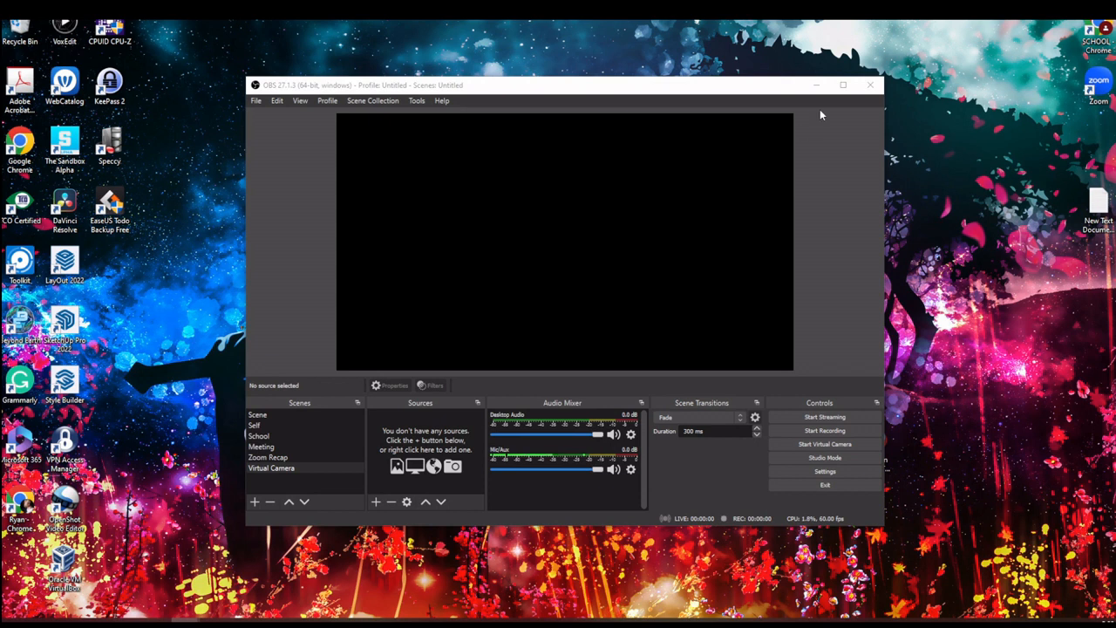
Maximize the OBS window and enlarge the area holding the scenes, sources and mixer by shrinking the preview.
{"action": "left_click", "coordinate": [842, 85]}
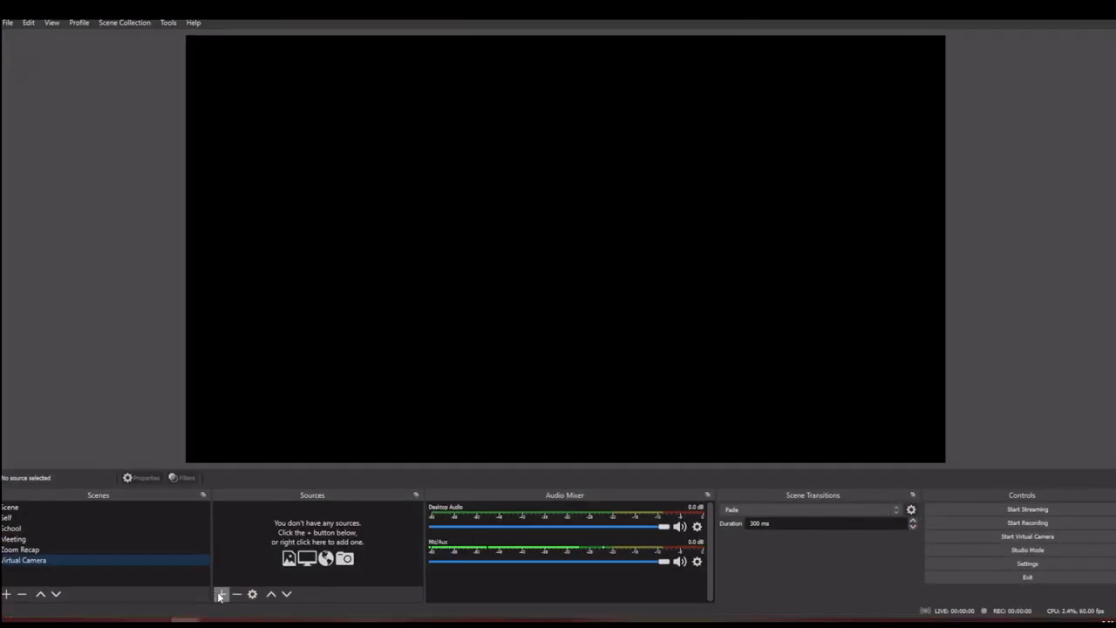
{"action": "mouse_move", "coordinate": [376, 463]}
{"action": "left_mouse_down"}
{"action": "mouse_move", "coordinate": [386, 410]}
{"action": "mouse_move", "coordinate": [375, 456]}
{"action": "left_mouse_up"}
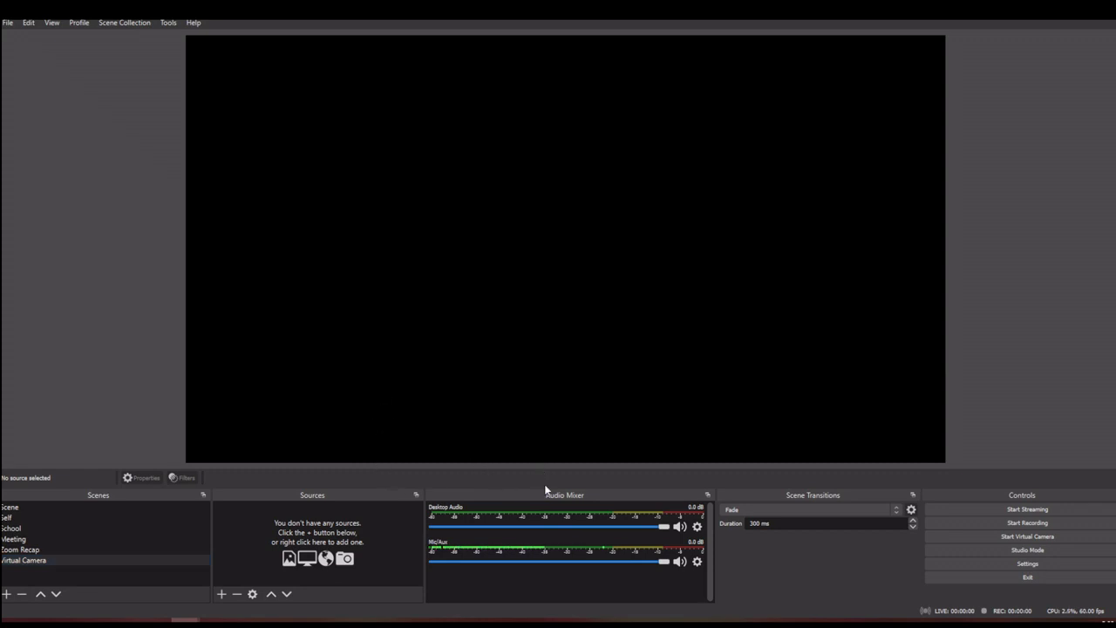
{"action": "left_click_drag", "start_coordinate": [544, 488], "coordinate": [522, 319]}
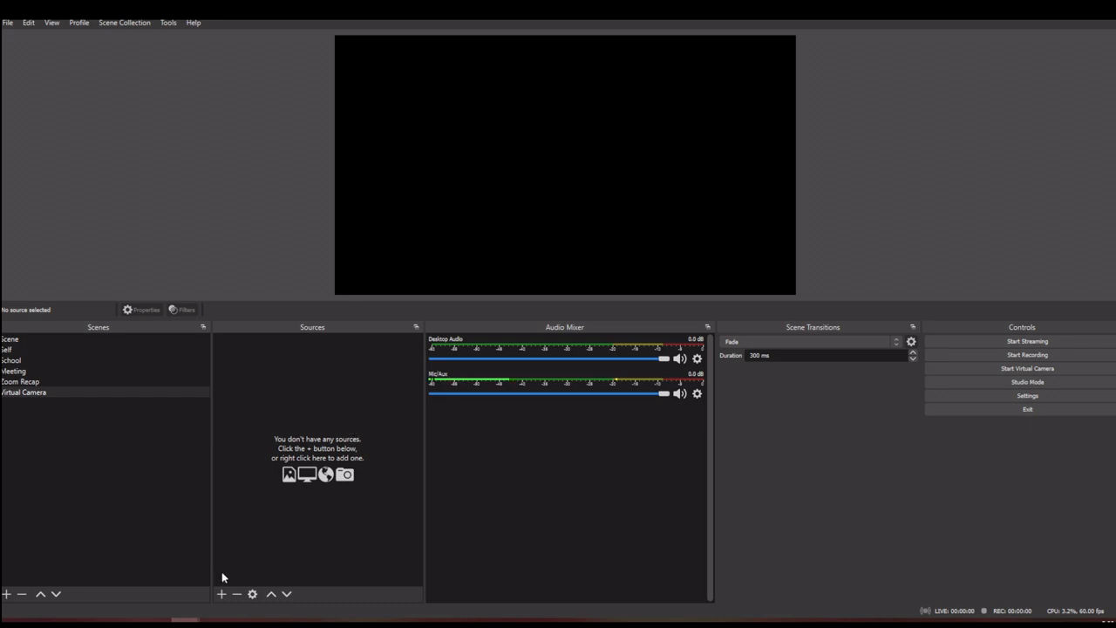
Add a new Video Capture Device source named Webcam to the Virtual Camera scene.
{"action": "left_click", "coordinate": [219, 596]}
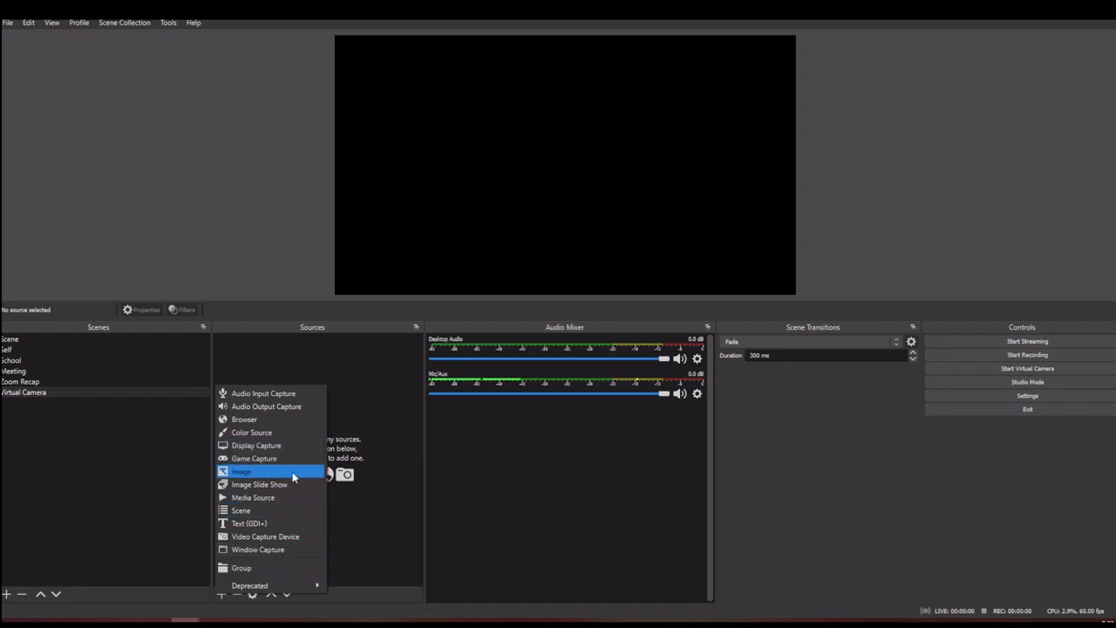
{"action": "left_click", "coordinate": [308, 536]}
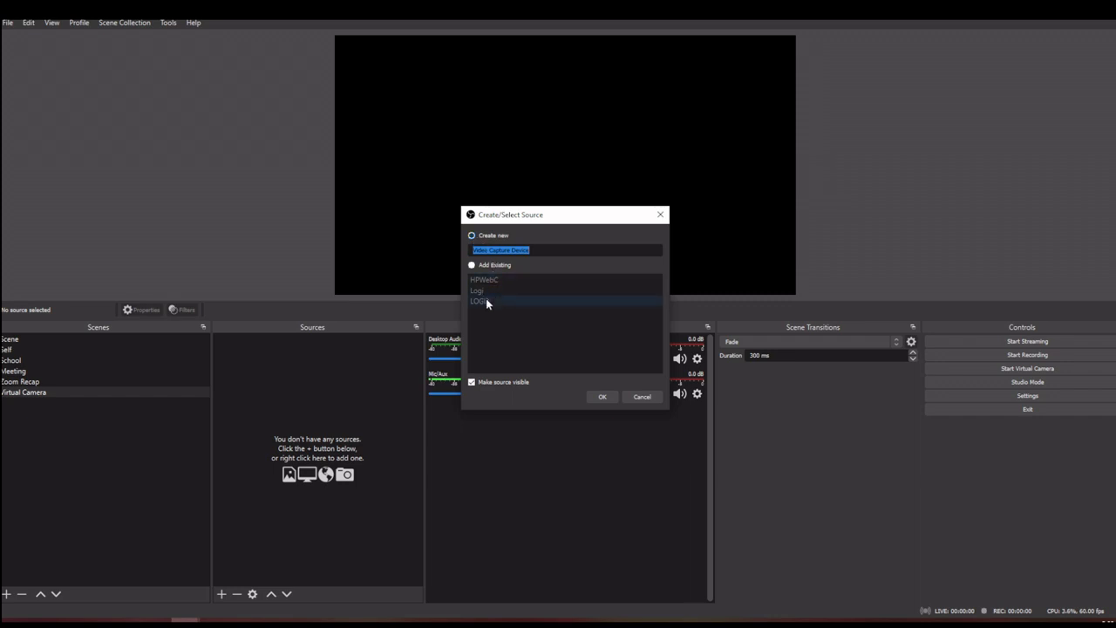
{"action": "left_click", "coordinate": [472, 237]}
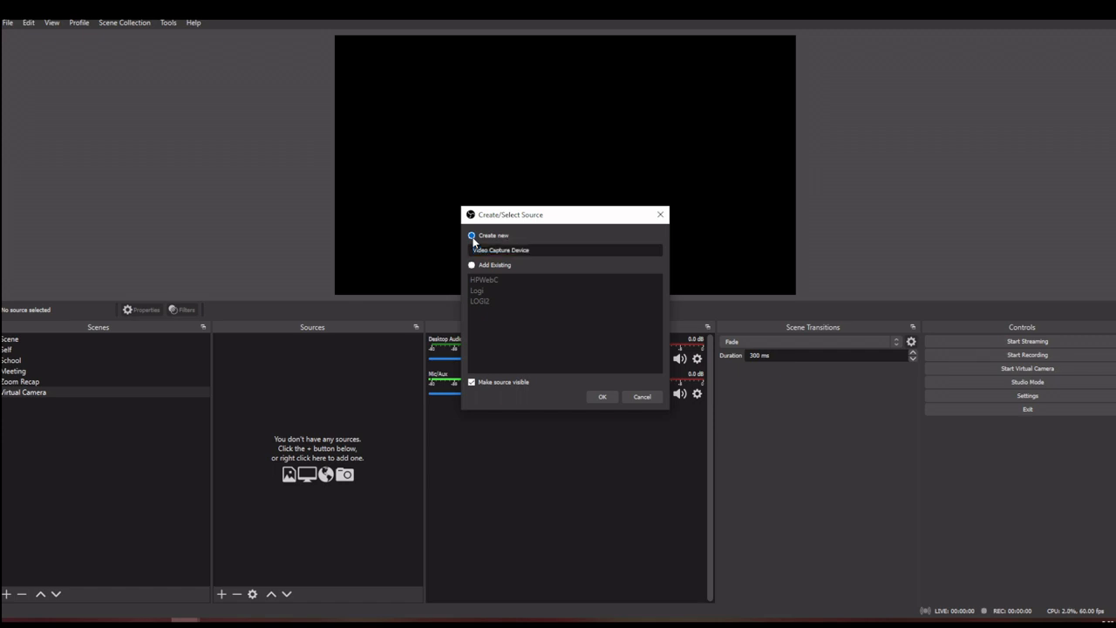
{"action": "left_click_drag", "start_coordinate": [533, 250], "coordinate": [439, 249]}
{"action": "type", "text": "Webcam"}
{"action": "left_click", "coordinate": [602, 396]}
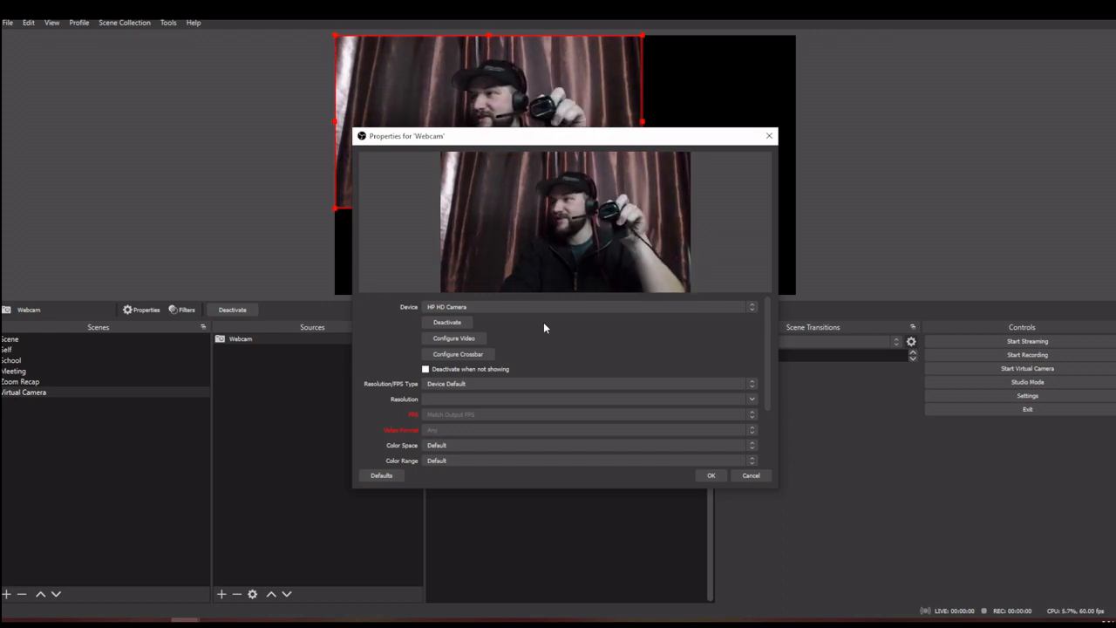
Try OBS Virtual Camera as the Webcam source's device and switch it to Microsoft LifeCam HD-3000.
{"action": "left_click", "coordinate": [751, 310]}
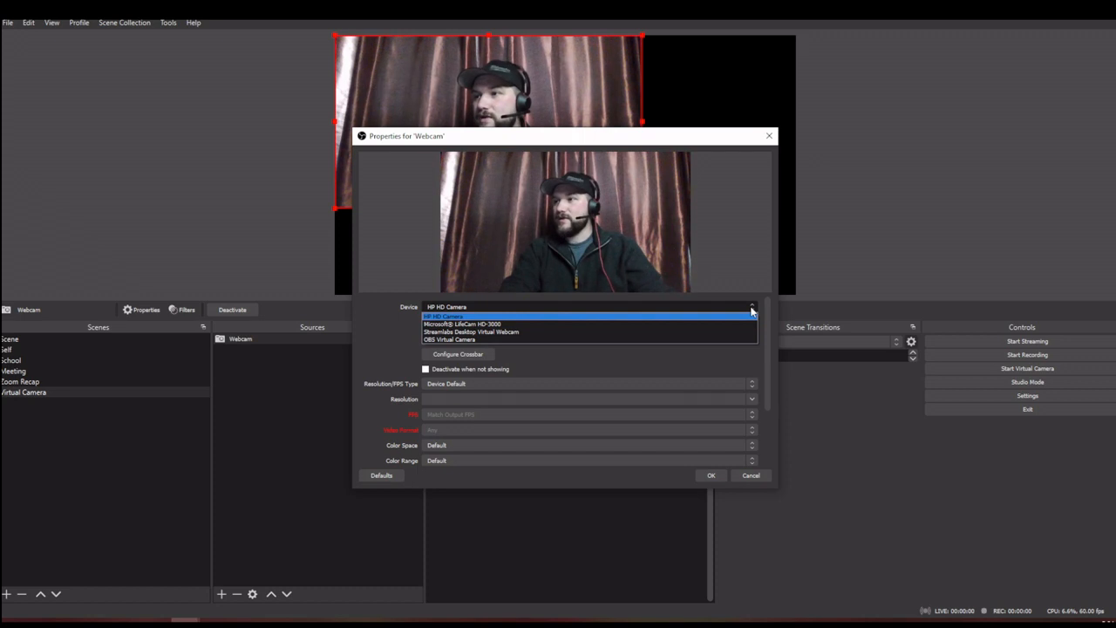
{"action": "left_click", "coordinate": [600, 340]}
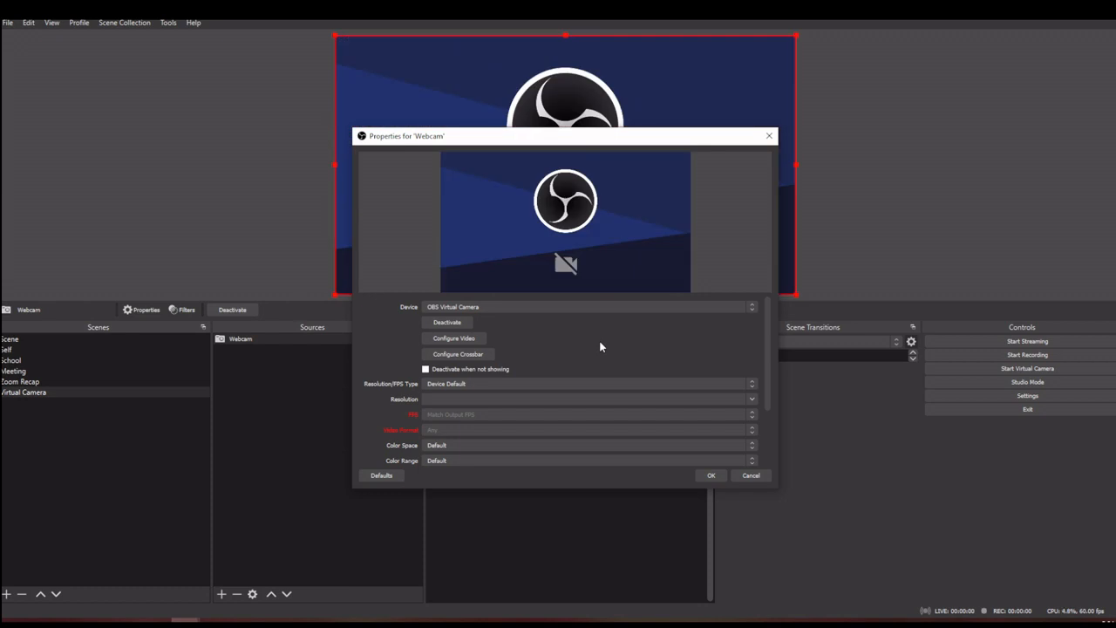
{"action": "left_click", "coordinate": [752, 309]}
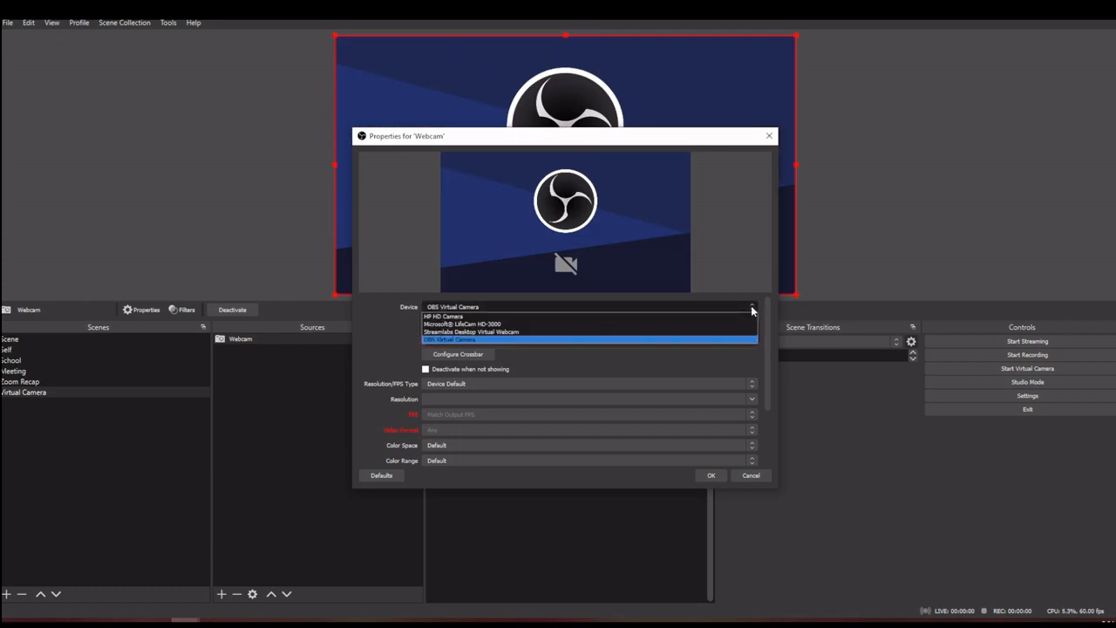
{"action": "left_click", "coordinate": [698, 325]}
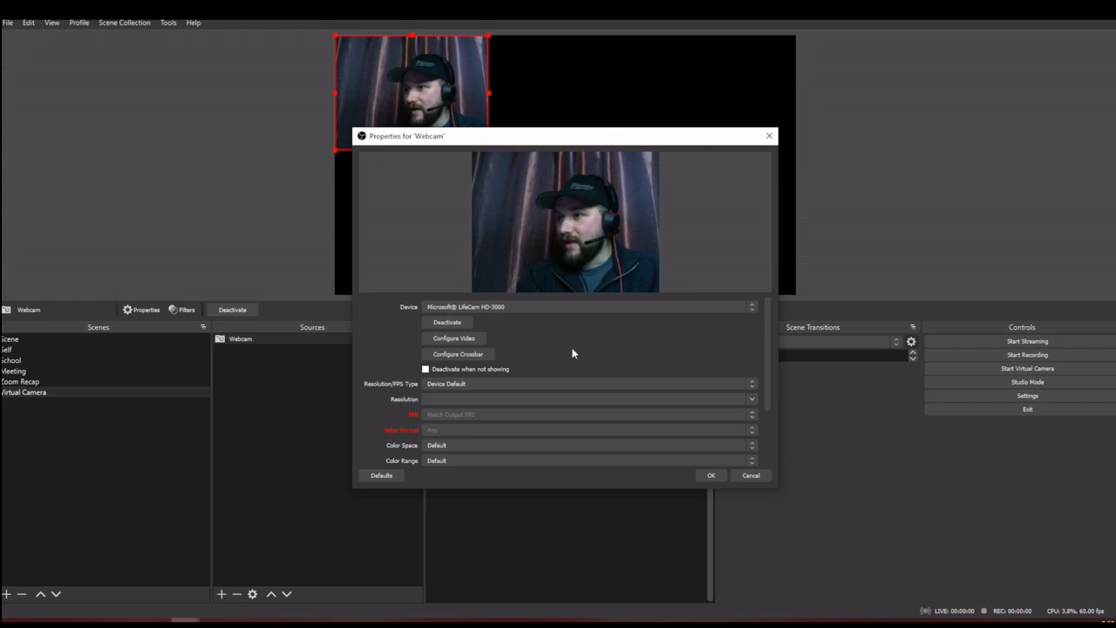
Set the Webcam source's Resolution/FPS Type to Custom.
{"action": "scroll", "coordinate": [554, 359], "scroll_direction": "down", "scroll_amount": 3}
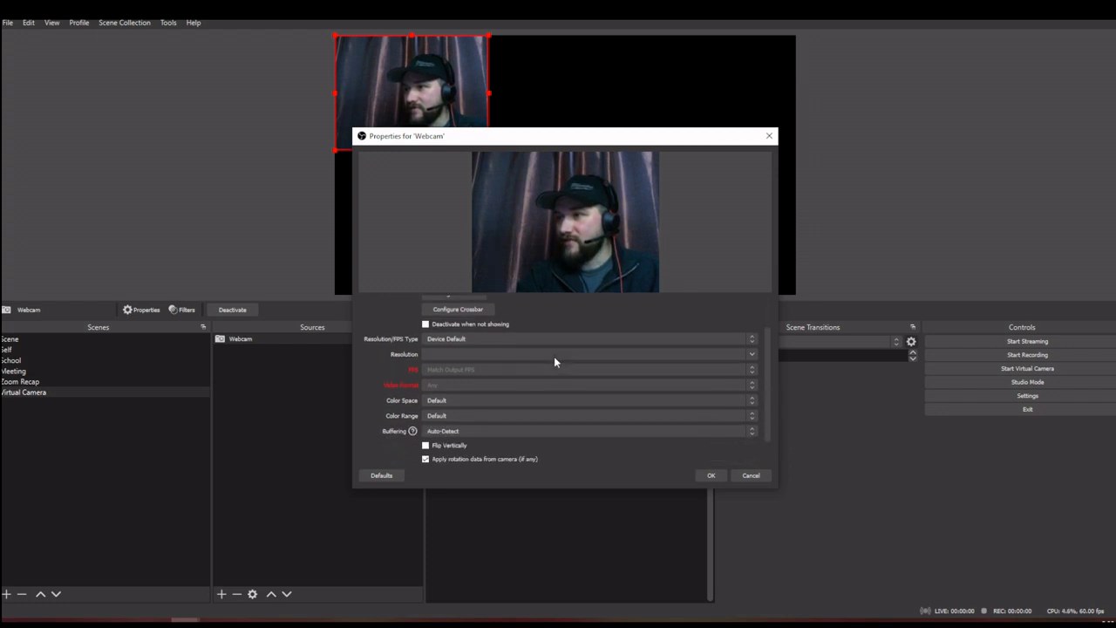
{"action": "scroll", "coordinate": [554, 360], "scroll_direction": "up", "scroll_amount": 3}
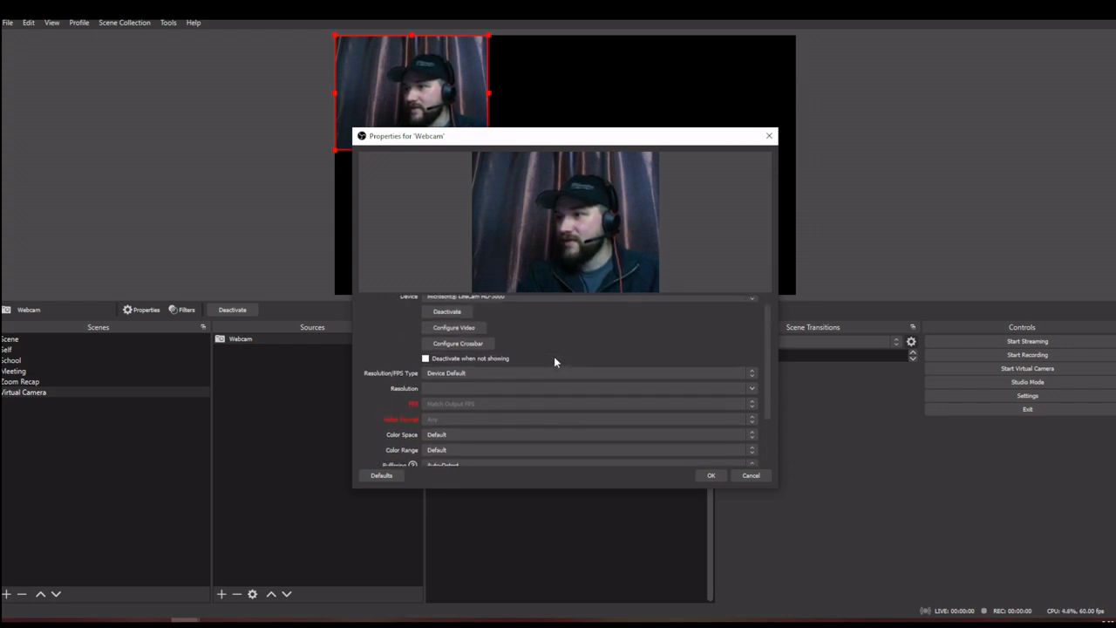
{"action": "scroll", "coordinate": [554, 358], "scroll_direction": "down", "scroll_amount": 2}
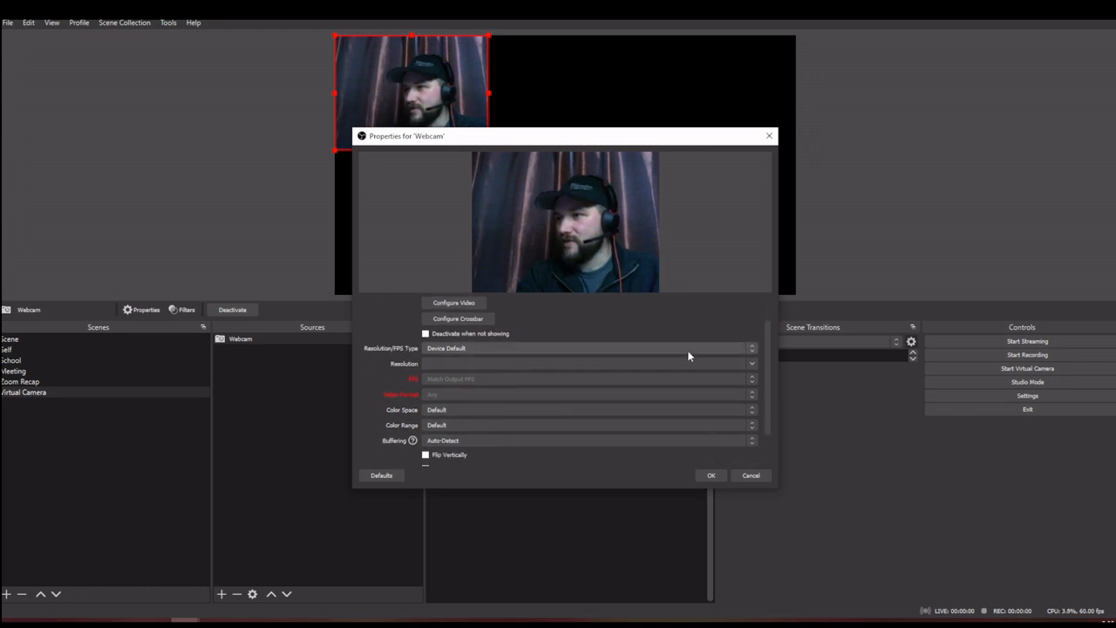
{"action": "left_click", "coordinate": [747, 347]}
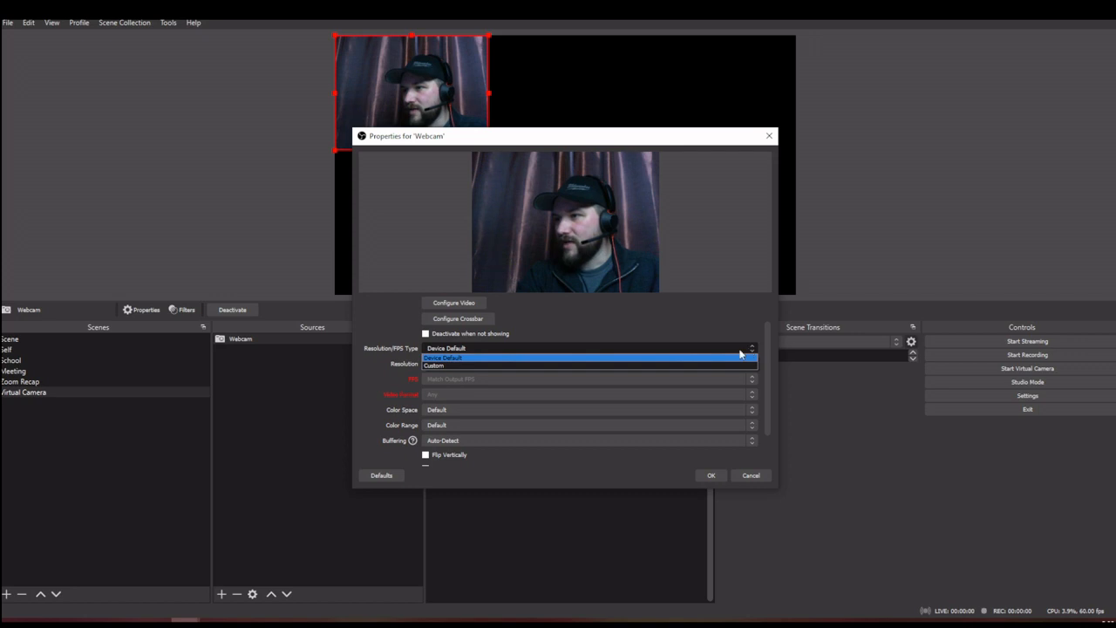
{"action": "left_click", "coordinate": [693, 352]}
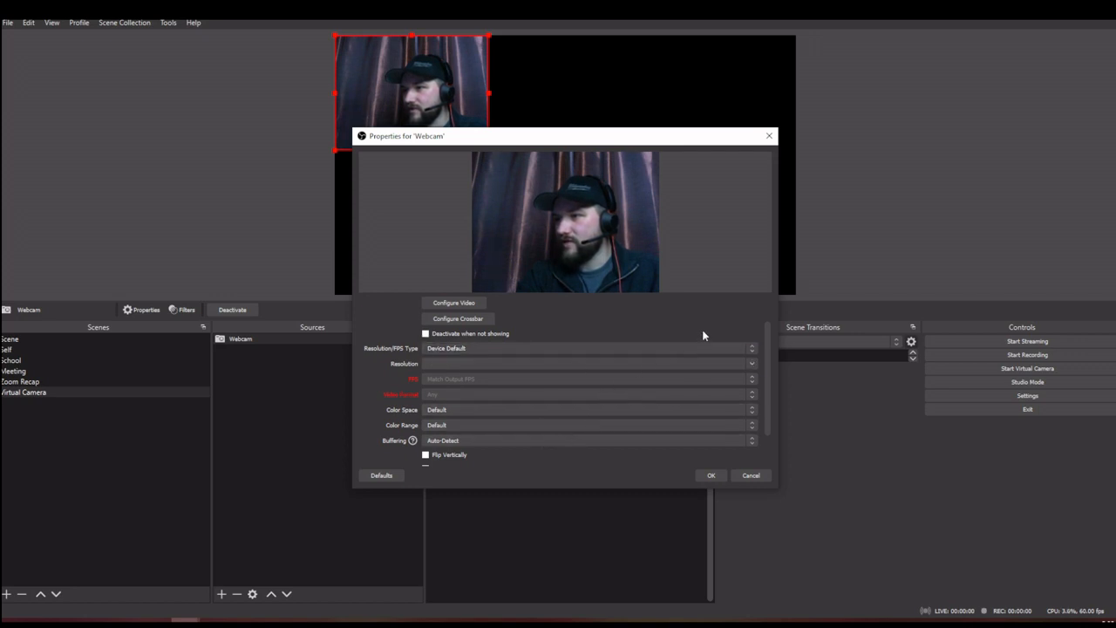
{"action": "left_click", "coordinate": [732, 348]}
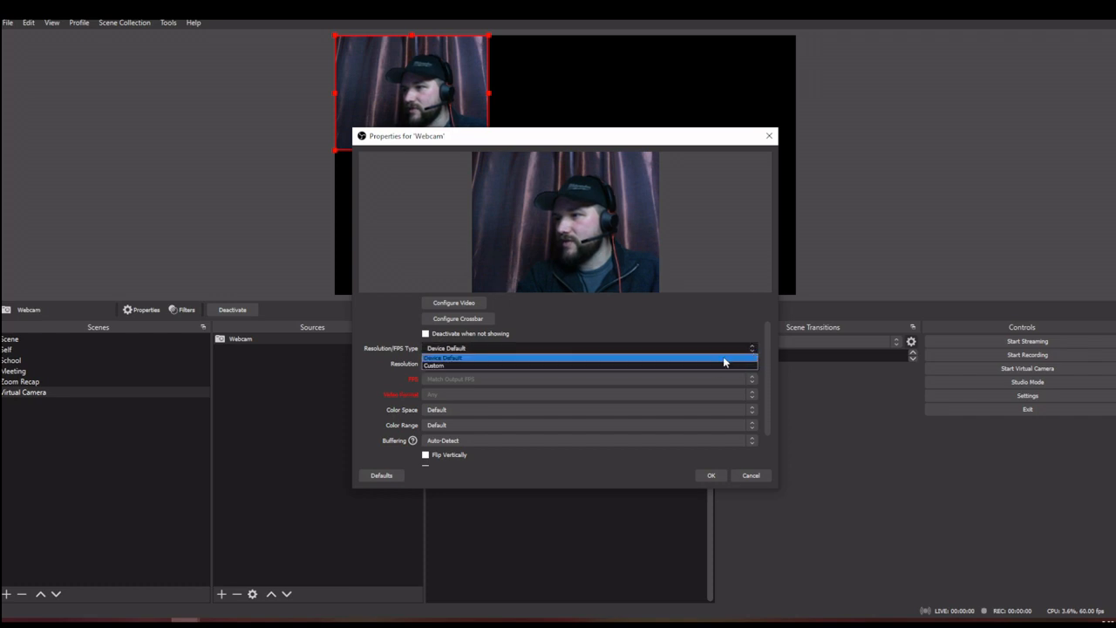
{"action": "left_click", "coordinate": [709, 366]}
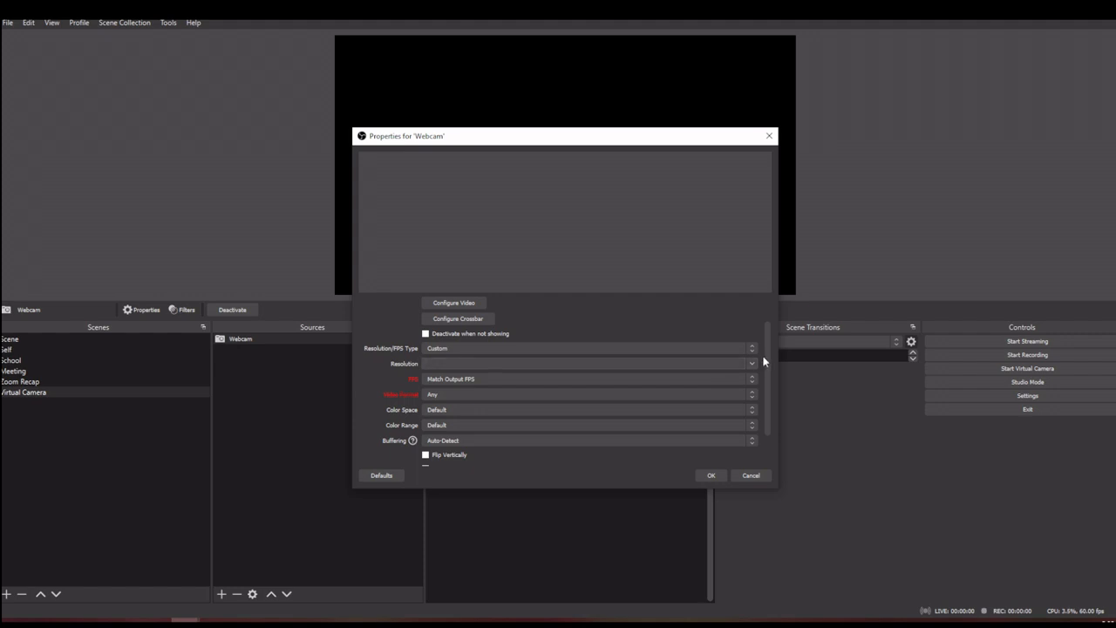
Check the available Resolution, FPS and Video Format options for the Webcam source.
{"action": "left_click", "coordinate": [752, 363]}
{"action": "left_click", "coordinate": [751, 365]}
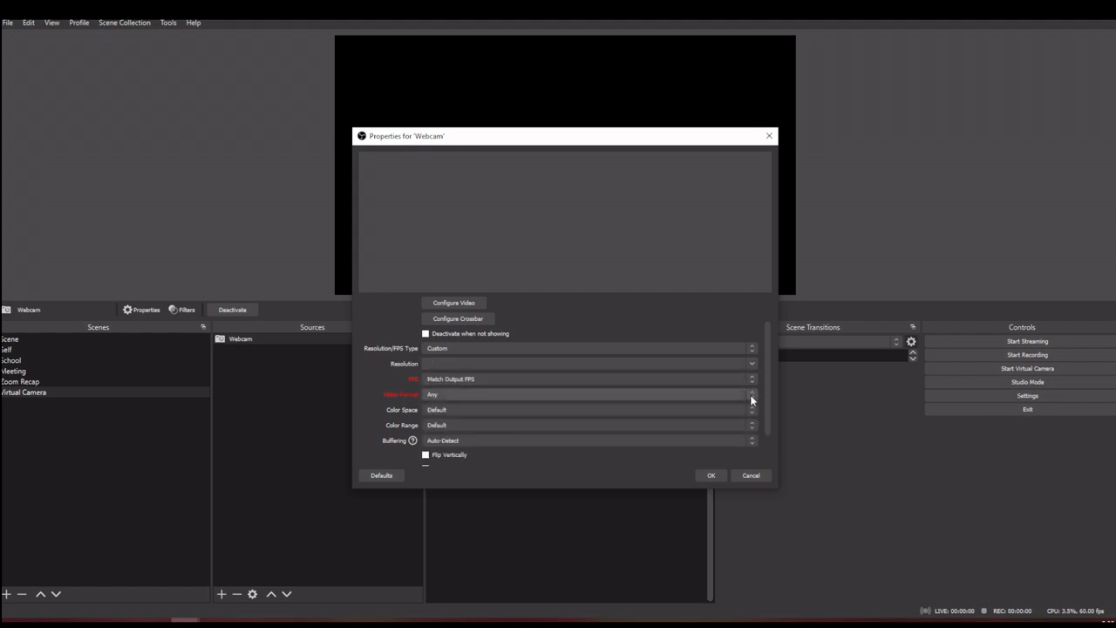
{"action": "left_click", "coordinate": [753, 381]}
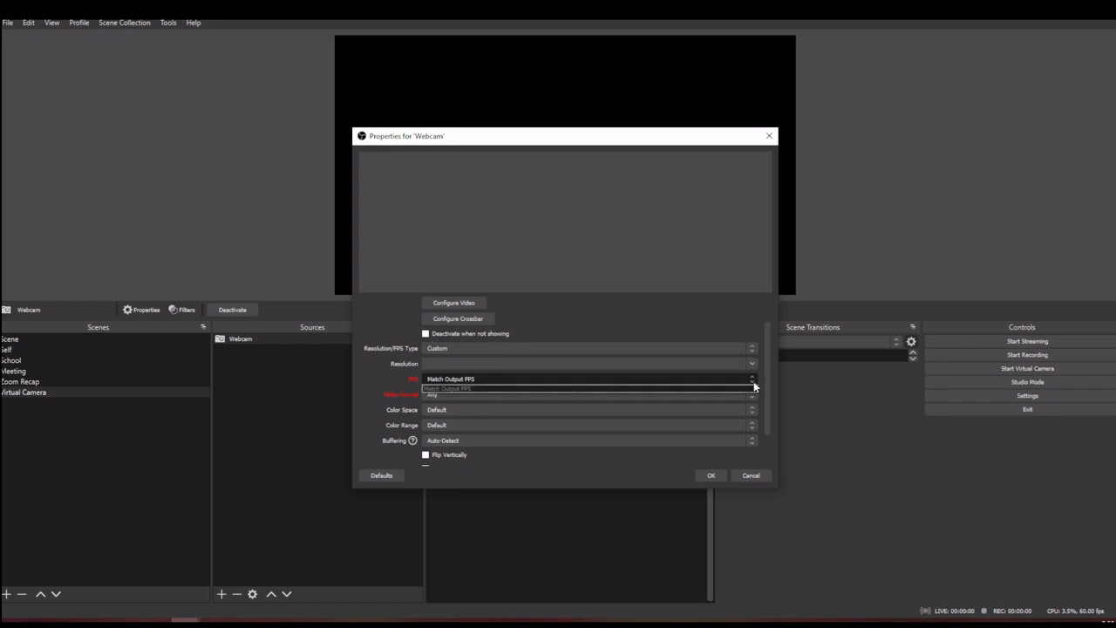
{"action": "left_click", "coordinate": [753, 387]}
{"action": "left_click", "coordinate": [753, 395]}
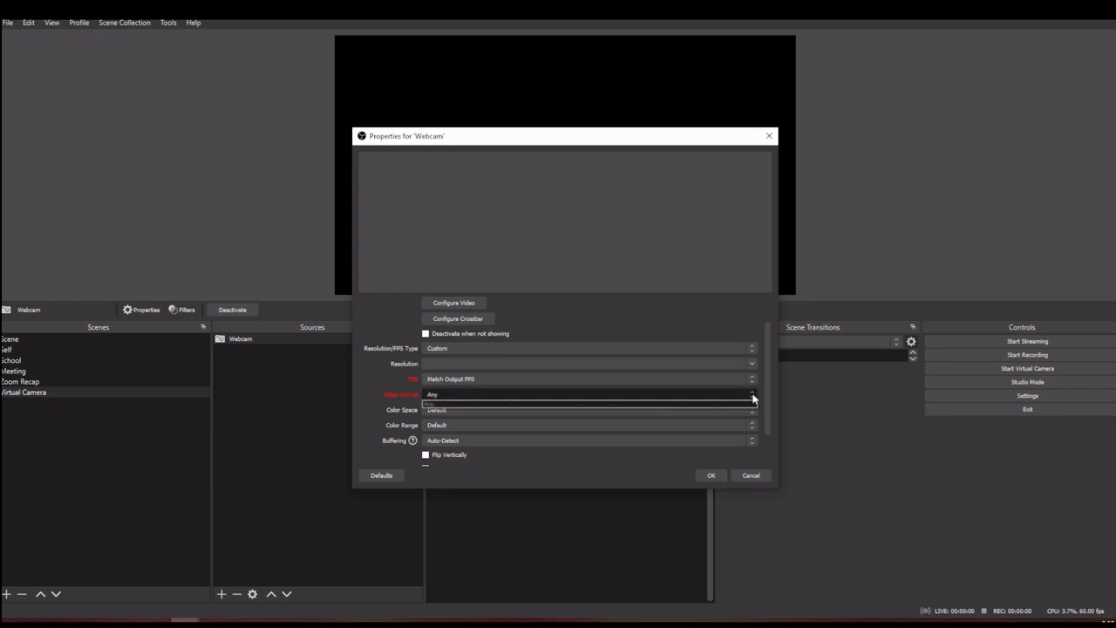
{"action": "left_click", "coordinate": [753, 404]}
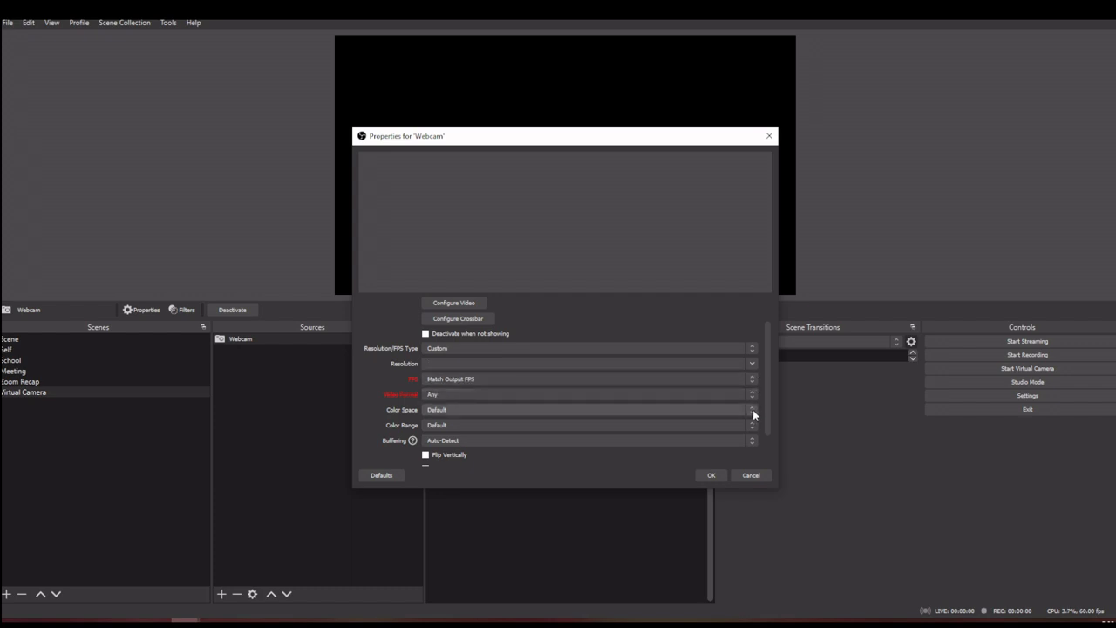
Set the Webcam source's Color Space to 709 and its Color Range to Full.
{"action": "left_click", "coordinate": [752, 409]}
{"action": "left_click", "coordinate": [725, 426]}
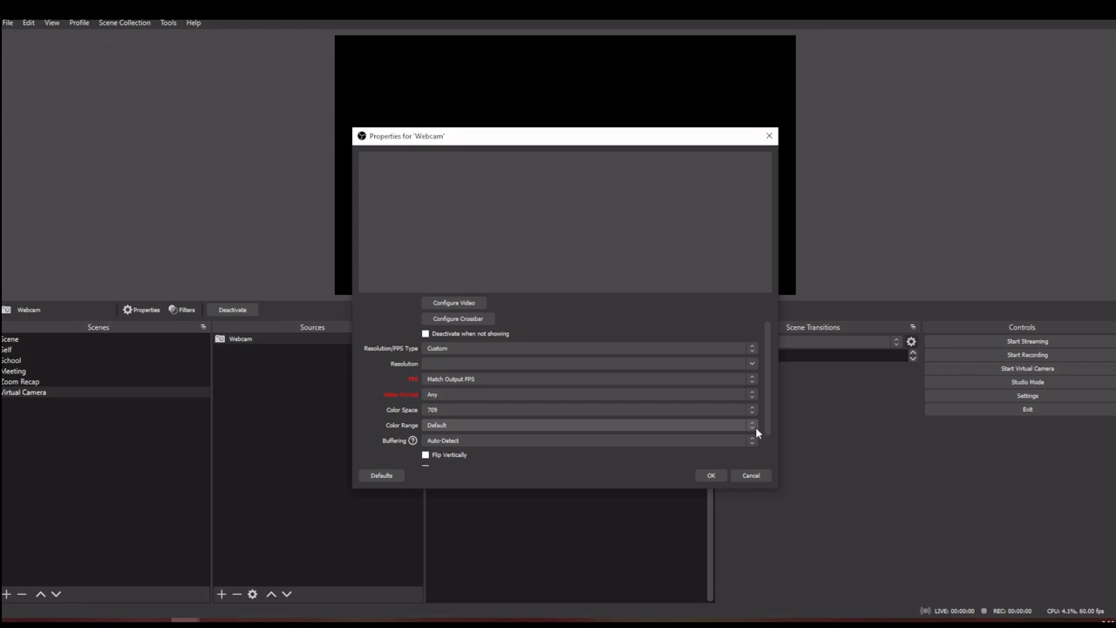
{"action": "left_click", "coordinate": [751, 408]}
{"action": "left_click", "coordinate": [751, 408]}
{"action": "left_click", "coordinate": [754, 427]}
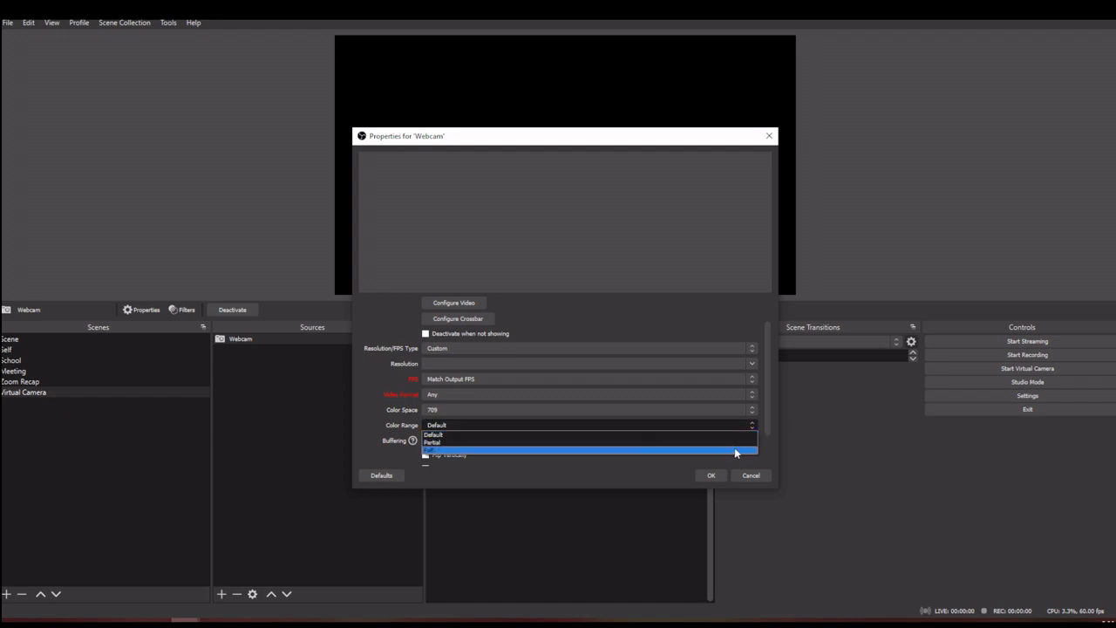
{"action": "left_click", "coordinate": [733, 450]}
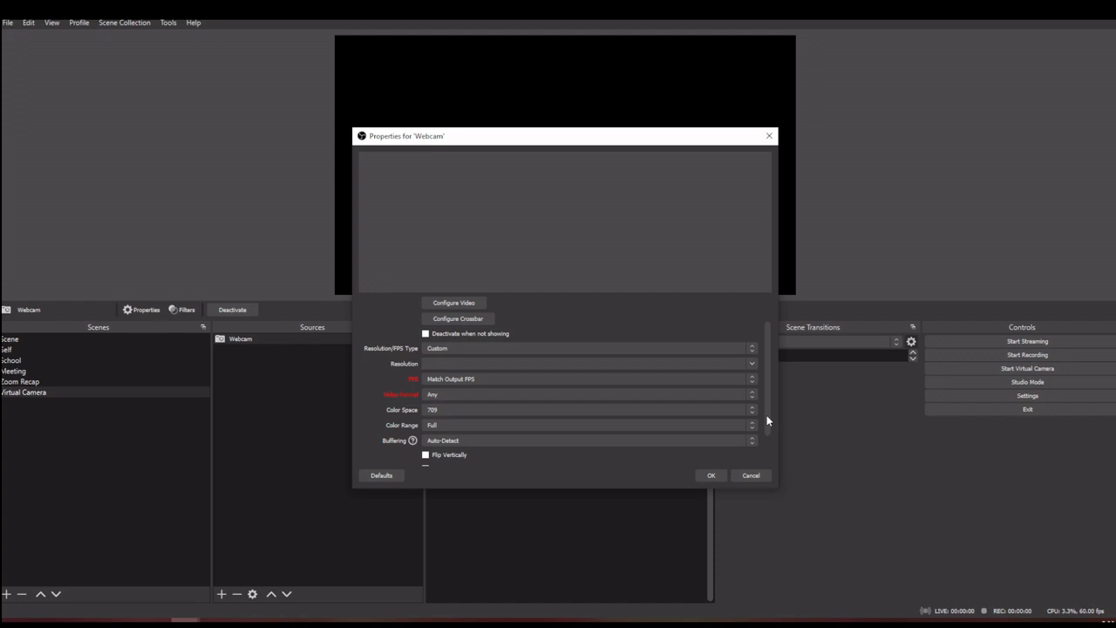
Set Buffering to Disable for the Webcam source.
{"action": "left_click_drag", "start_coordinate": [767, 421], "coordinate": [768, 450]}
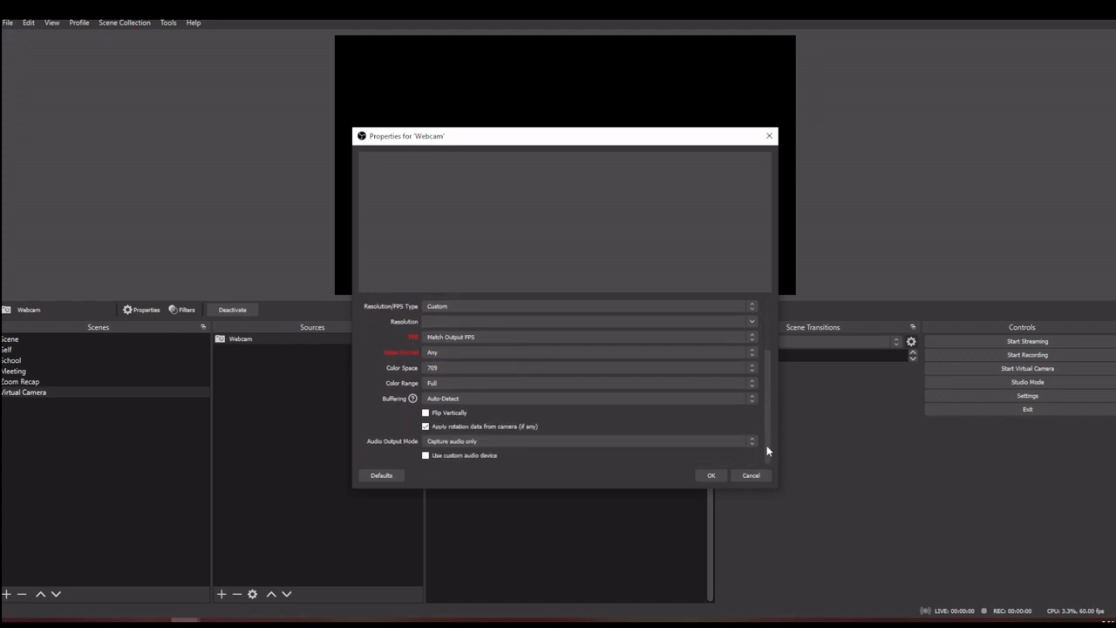
{"action": "left_click", "coordinate": [748, 397]}
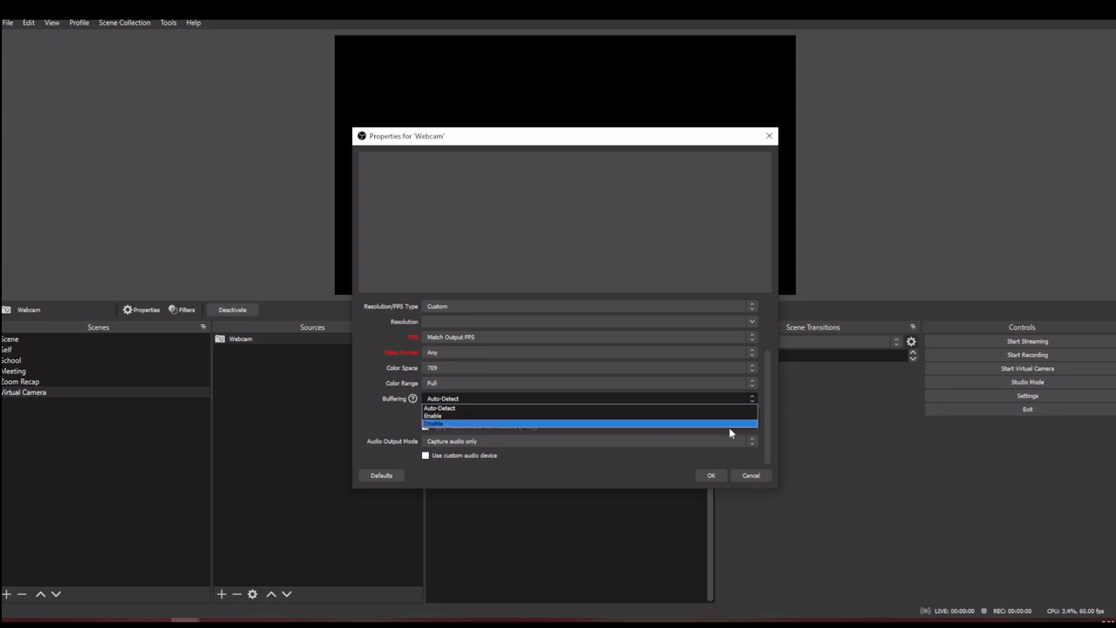
{"action": "left_click", "coordinate": [729, 429]}
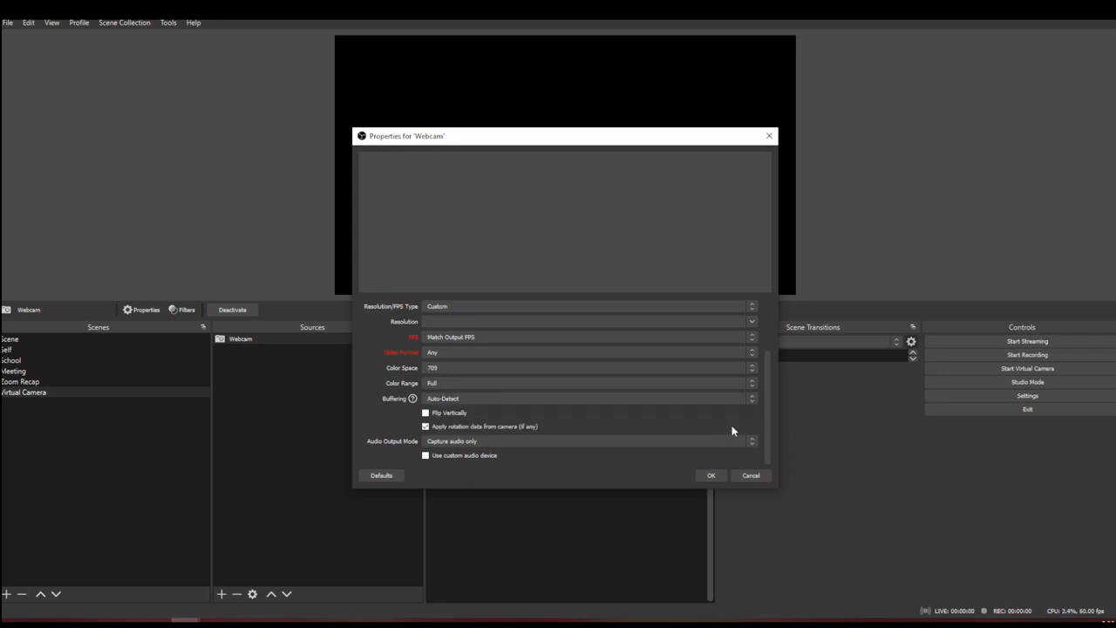
{"action": "left_click", "coordinate": [752, 397]}
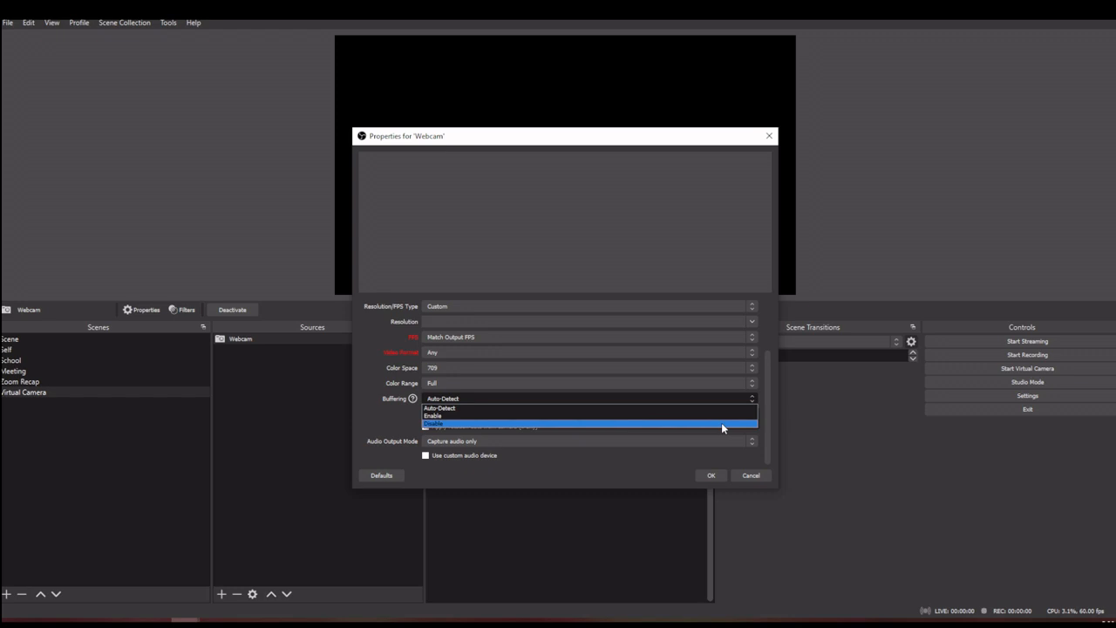
{"action": "left_click", "coordinate": [721, 423]}
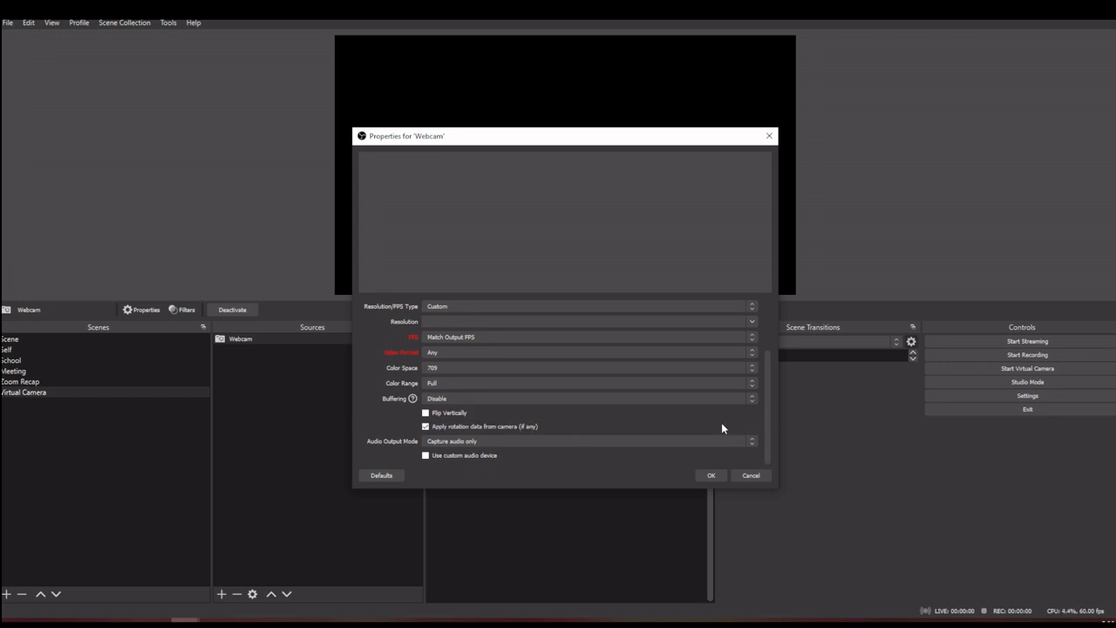
Set the Webcam source's Resolution/FPS Type back to Device Default.
{"action": "scroll", "coordinate": [721, 428], "scroll_direction": "up", "scroll_amount": 3}
{"action": "left_click", "coordinate": [753, 326]}
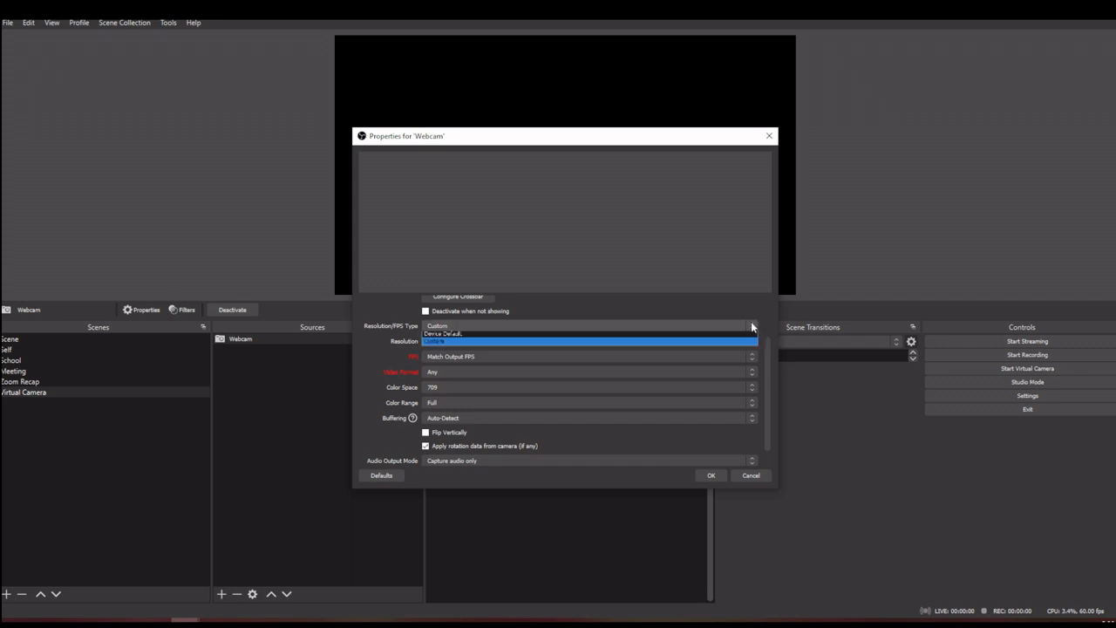
{"action": "left_click", "coordinate": [727, 334]}
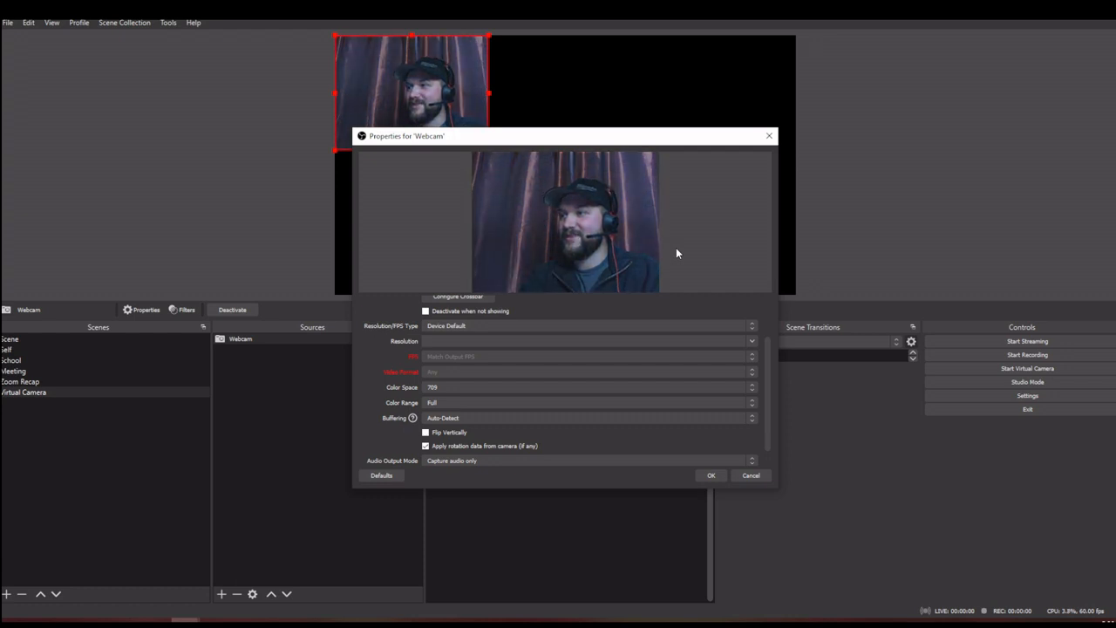
Set both the Color Space and the Color Range of the Webcam source to Default.
{"action": "left_click", "coordinate": [754, 389]}
{"action": "left_click", "coordinate": [725, 399]}
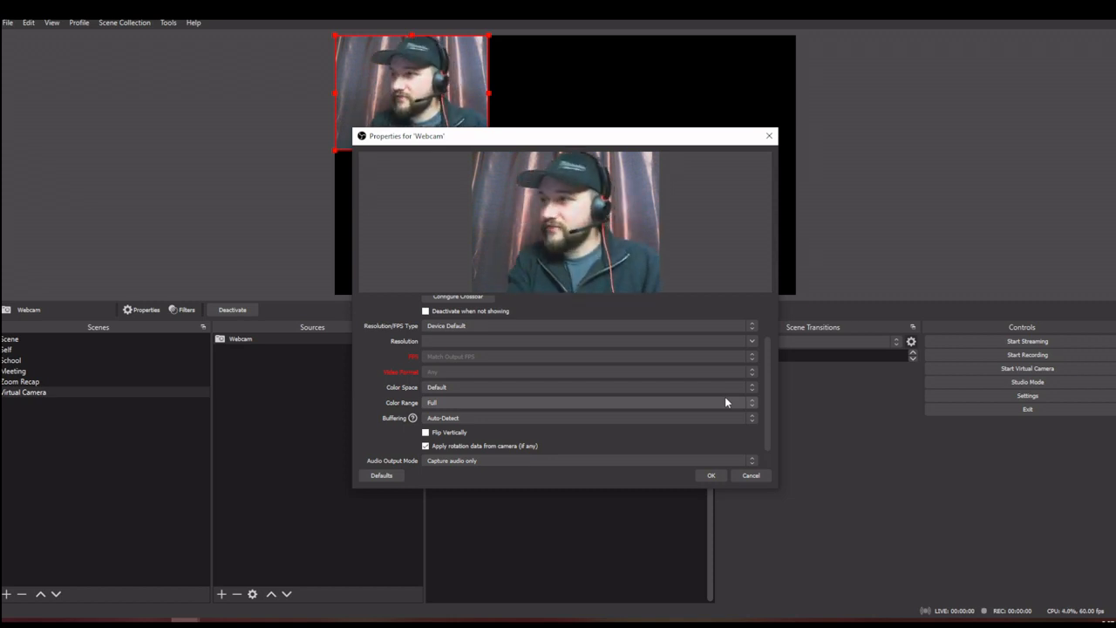
{"action": "left_click", "coordinate": [749, 404]}
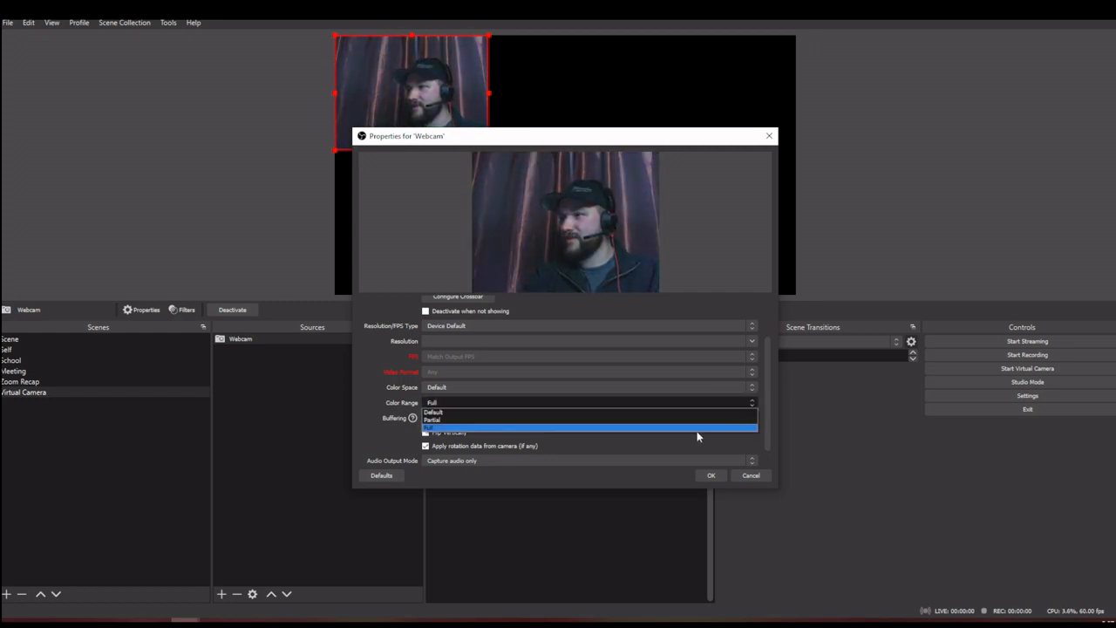
{"action": "left_click", "coordinate": [696, 420]}
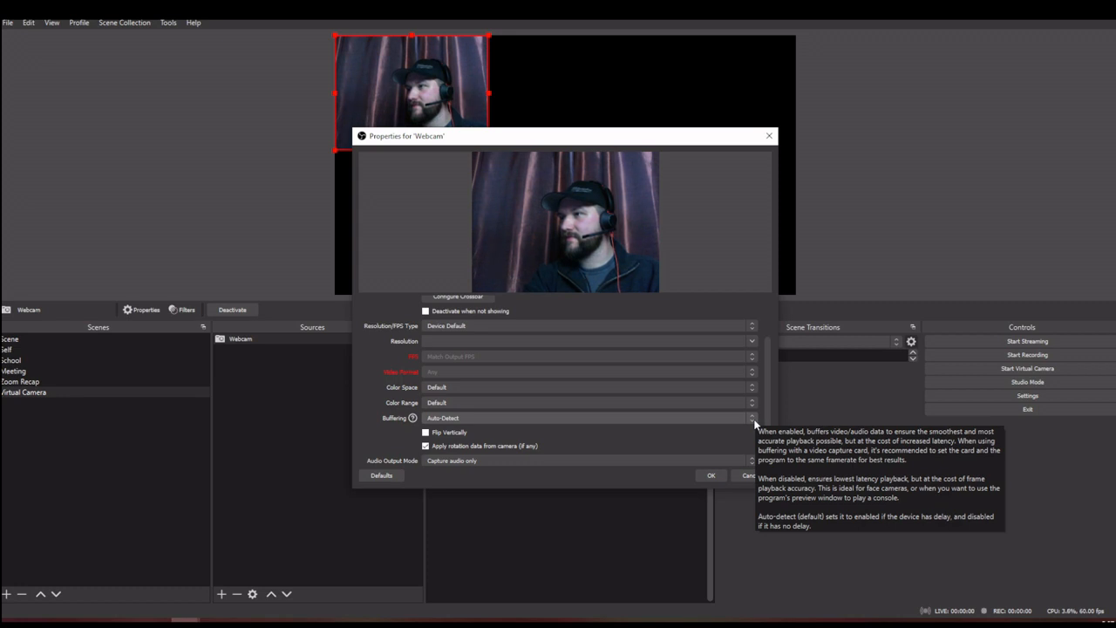
Review the Buffering options for the Webcam source and set Buffering to Enable.
{"action": "left_click", "coordinate": [754, 421]}
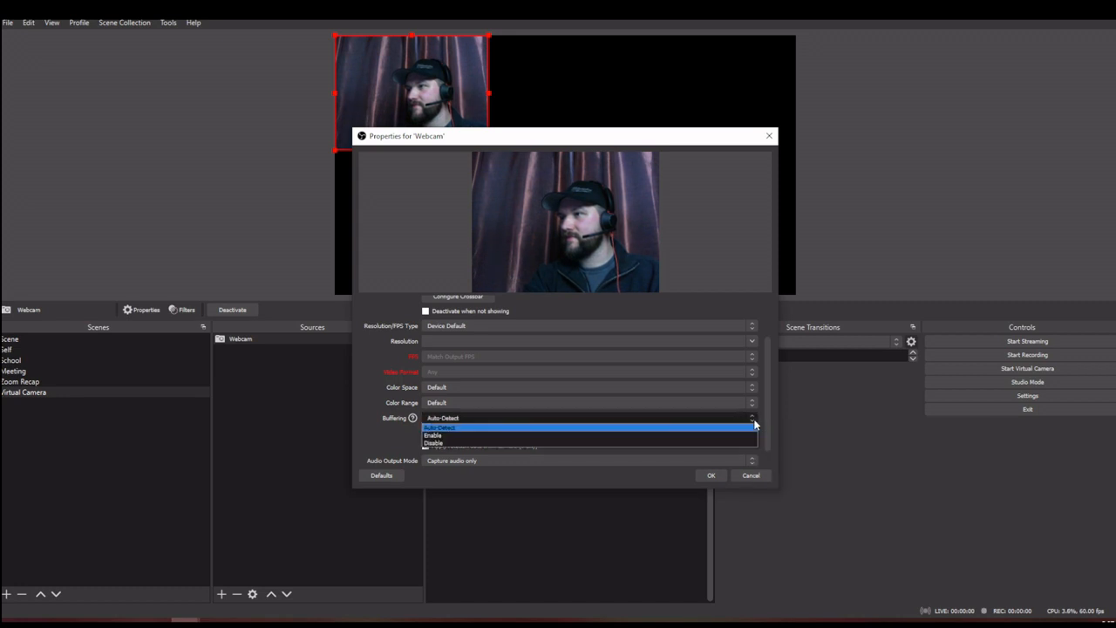
{"action": "left_click", "coordinate": [707, 428]}
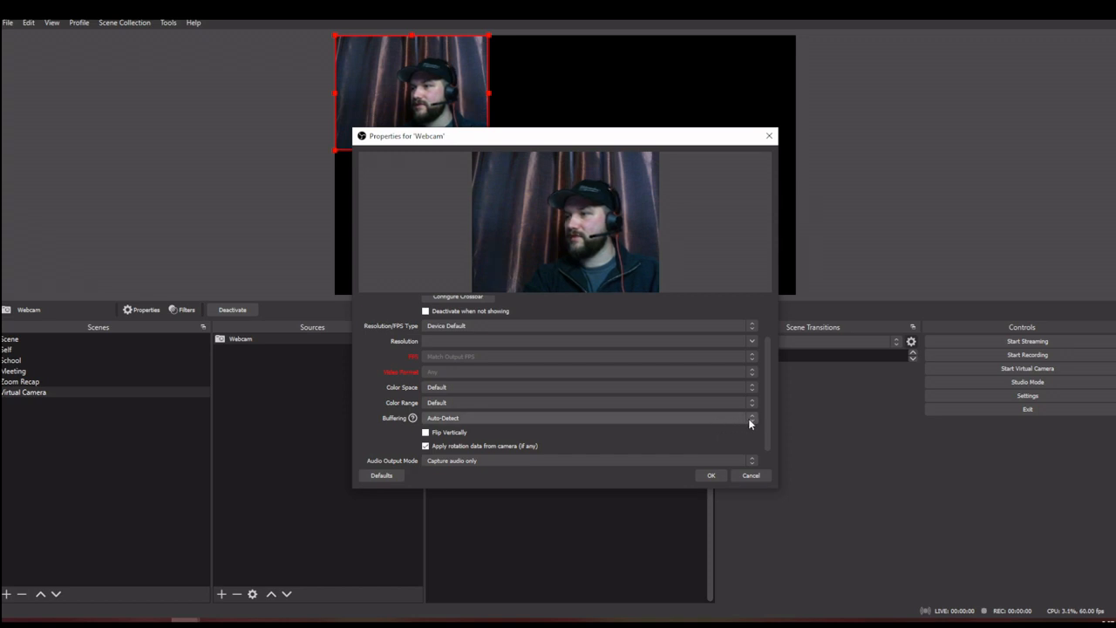
{"action": "left_click", "coordinate": [749, 423]}
{"action": "left_click", "coordinate": [702, 430]}
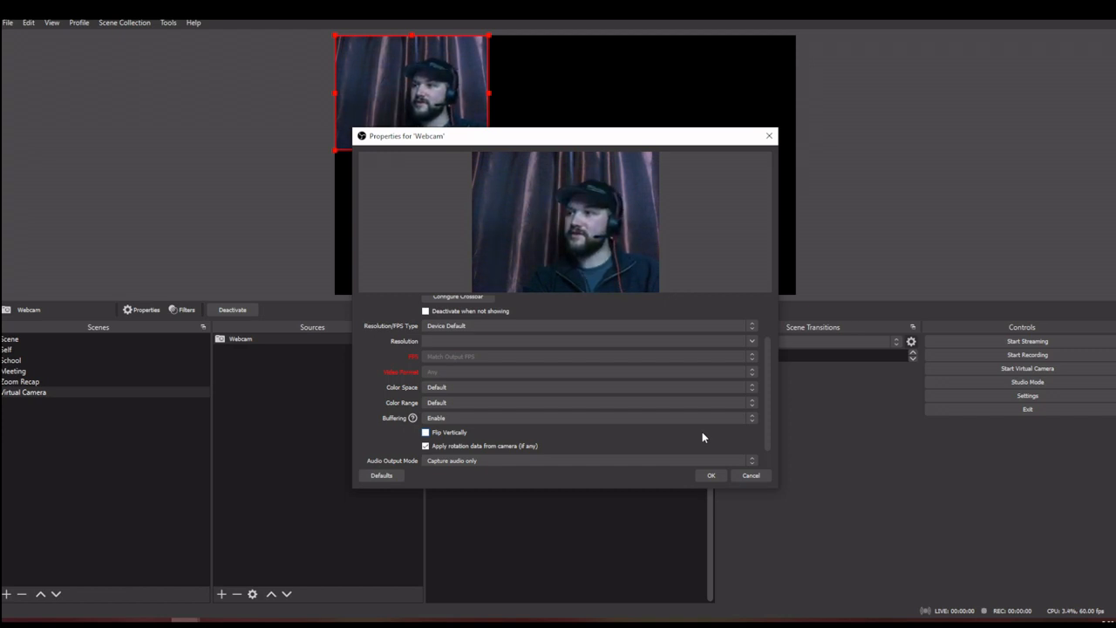
Try Flip Vertically on the webcam image, turn it off again, and disable applying rotation data from the camera.
{"action": "scroll", "coordinate": [701, 431], "scroll_direction": "down", "scroll_amount": 1}
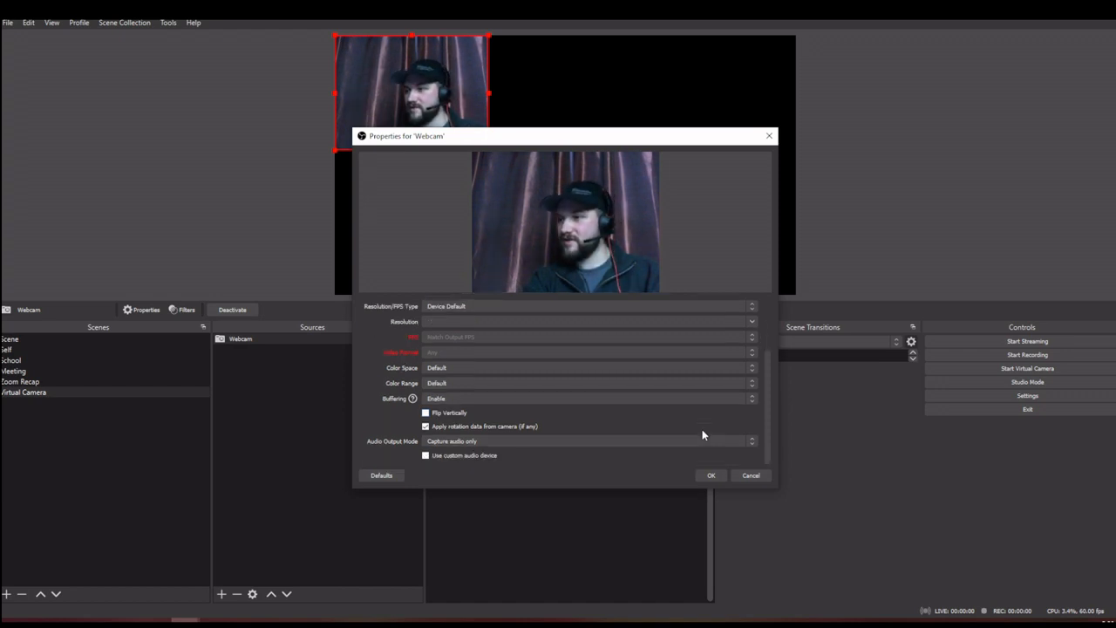
{"action": "left_click", "coordinate": [425, 414]}
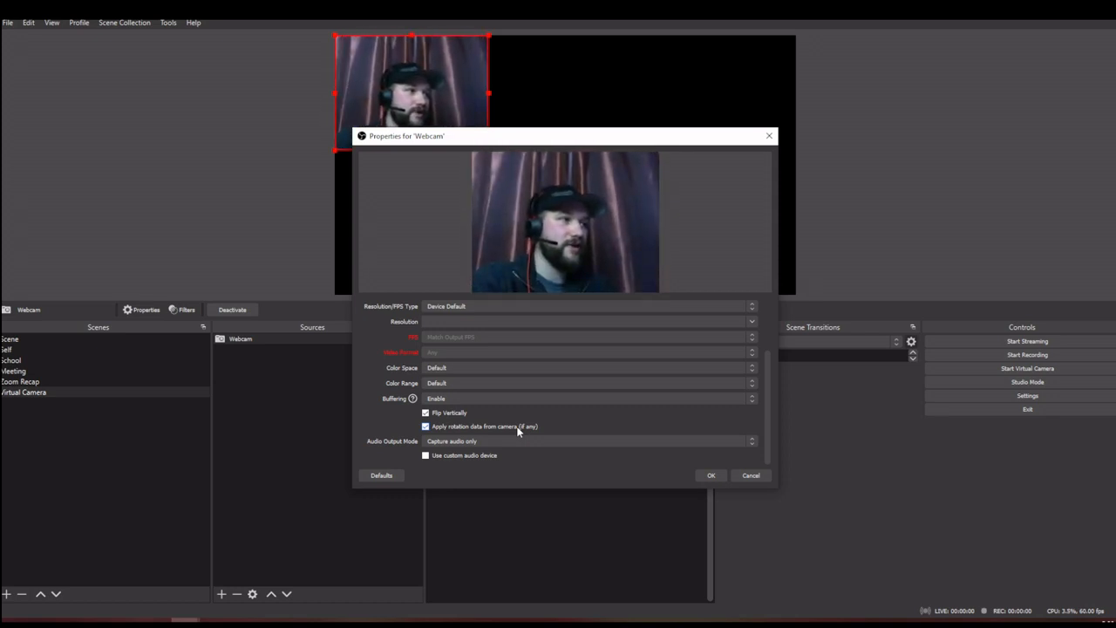
{"action": "left_click", "coordinate": [426, 416]}
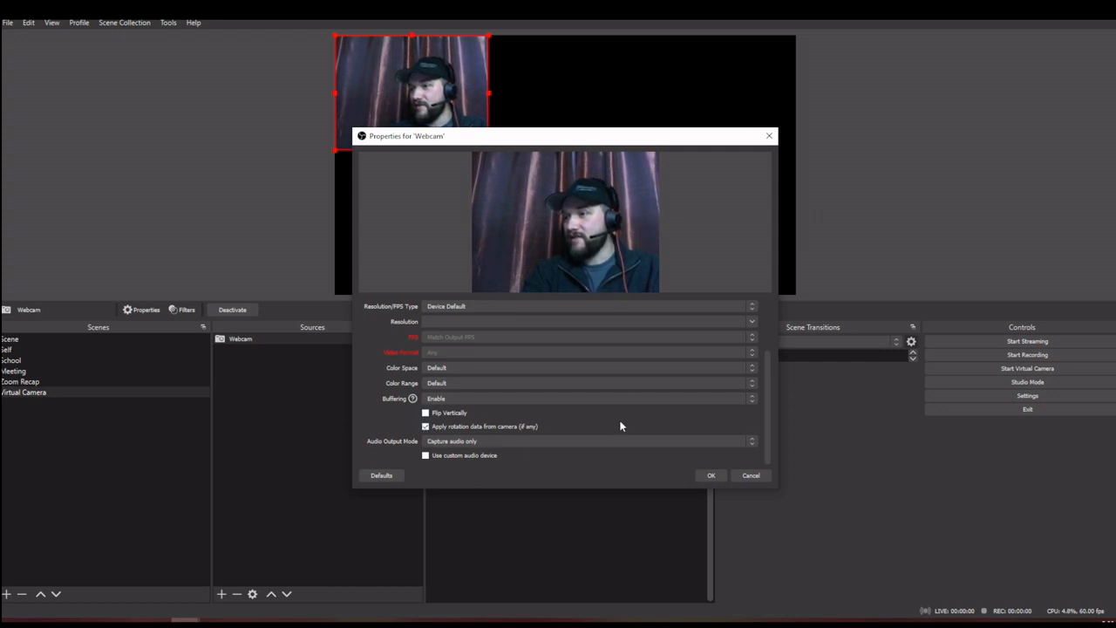
{"action": "left_click", "coordinate": [426, 426]}
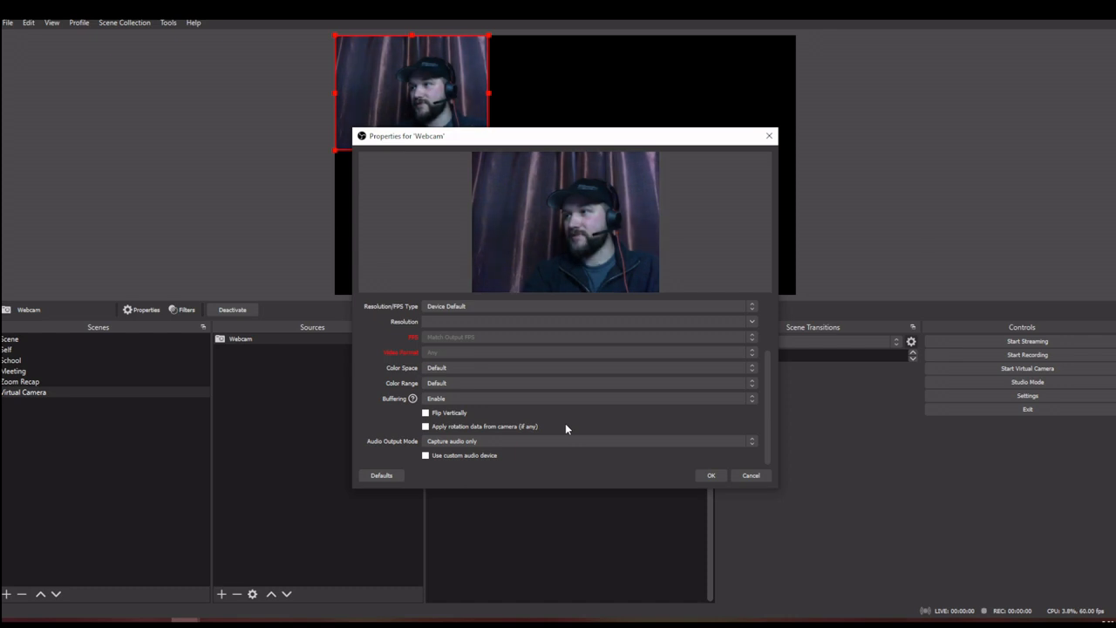
Review the Audio Output Mode options and keep Capture audio only for the Webcam source.
{"action": "left_click", "coordinate": [483, 441]}
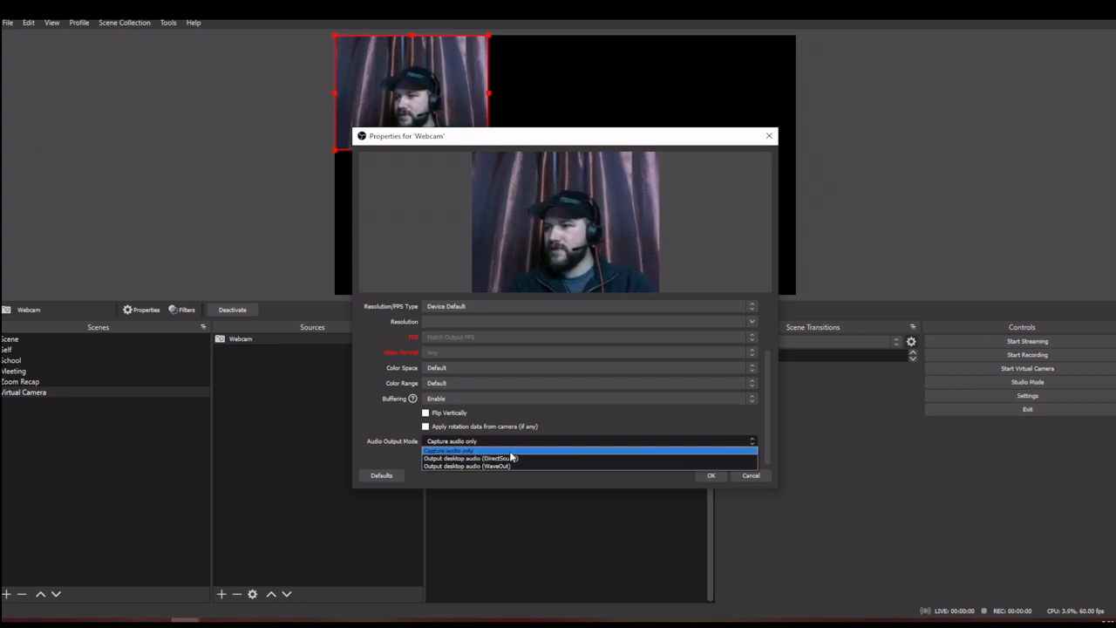
{"action": "left_click", "coordinate": [510, 452]}
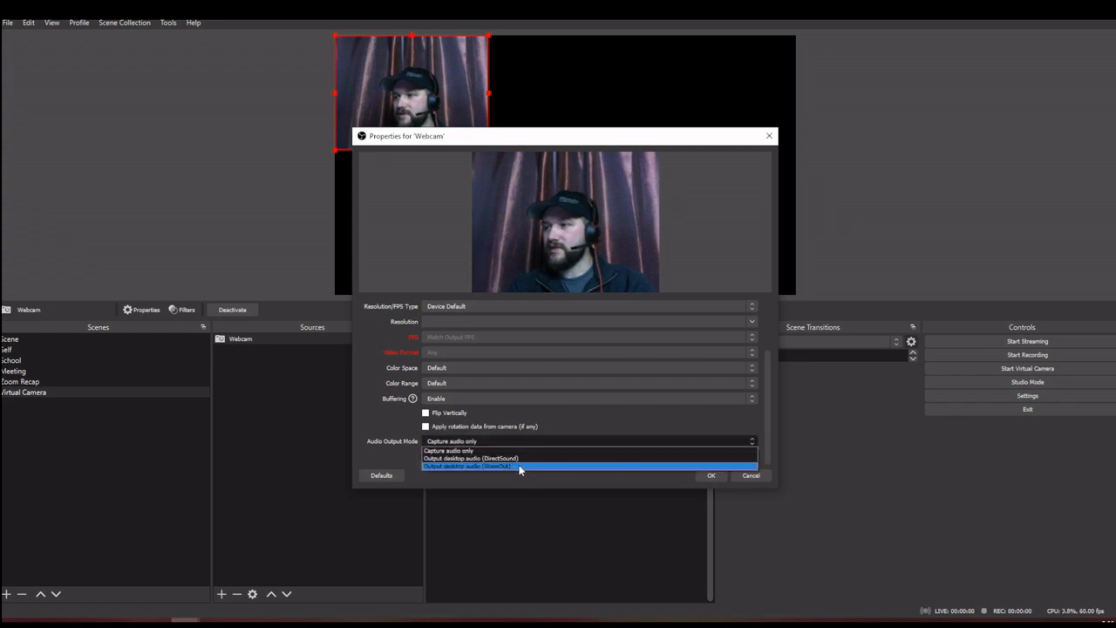
{"action": "left_click", "coordinate": [540, 449]}
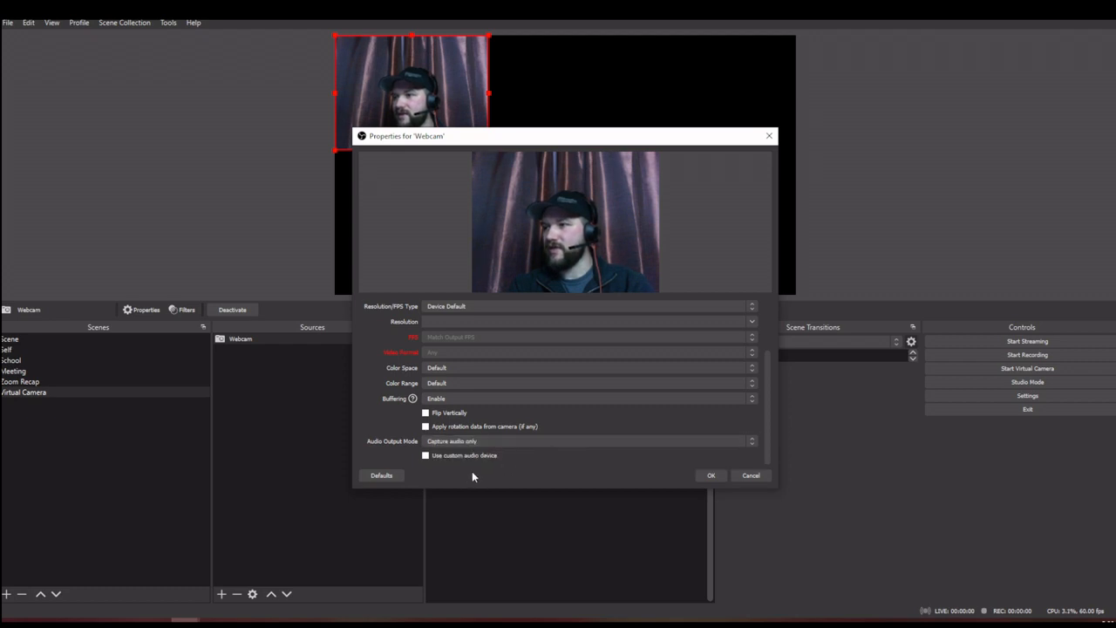
Enable the use of a custom audio device for the Webcam source and accept its properties.
{"action": "left_click", "coordinate": [425, 456]}
{"action": "scroll", "coordinate": [533, 453], "scroll_direction": "down", "scroll_amount": 1}
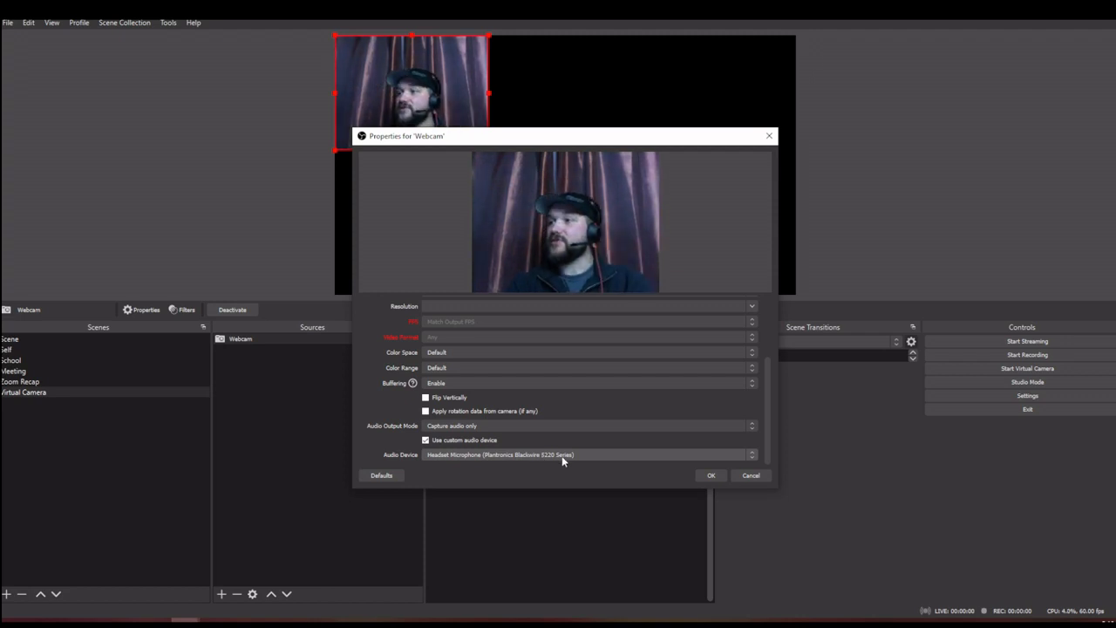
{"action": "left_click", "coordinate": [711, 476]}
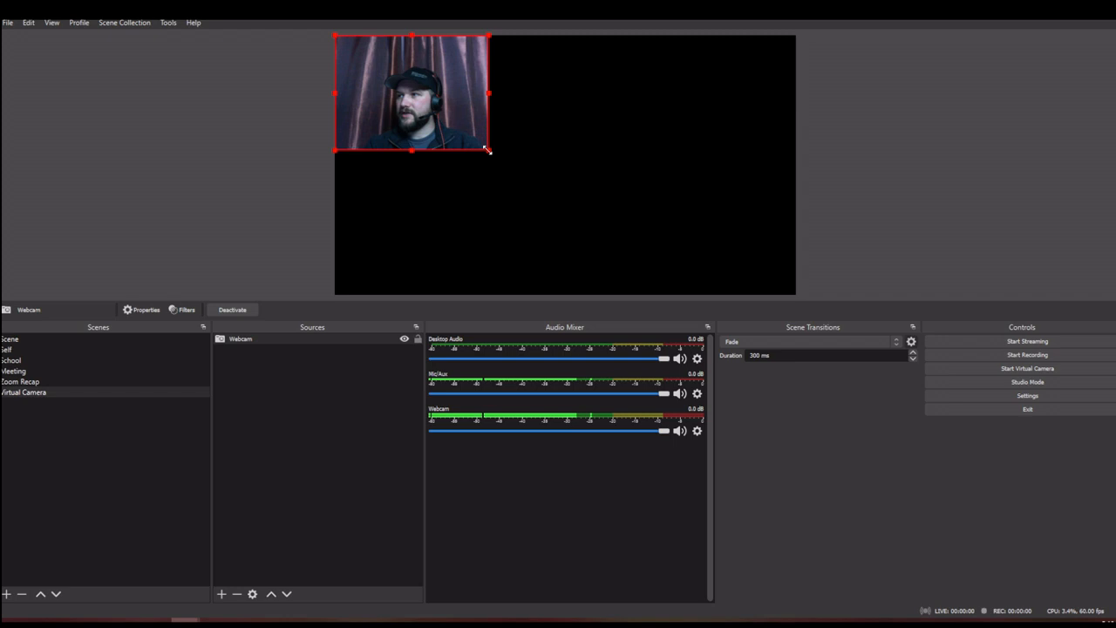
Enlarge the webcam image to the full height of the preview canvas and center it horizontally.
{"action": "left_click_drag", "start_coordinate": [490, 150], "coordinate": [667, 223]}
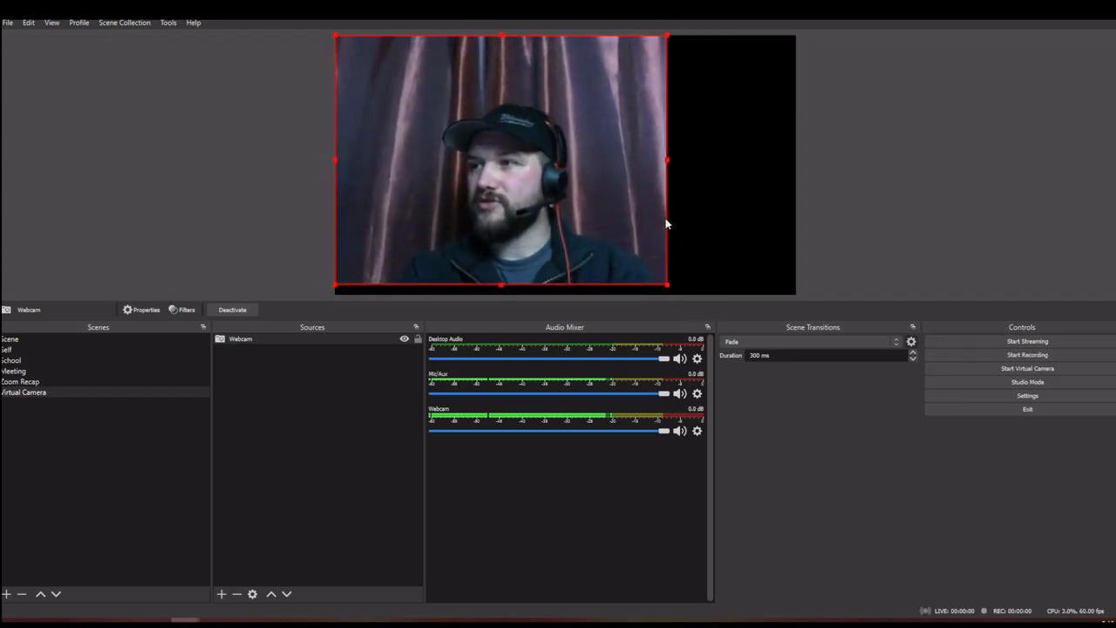
{"action": "left_click_drag", "start_coordinate": [514, 175], "coordinate": [578, 175]}
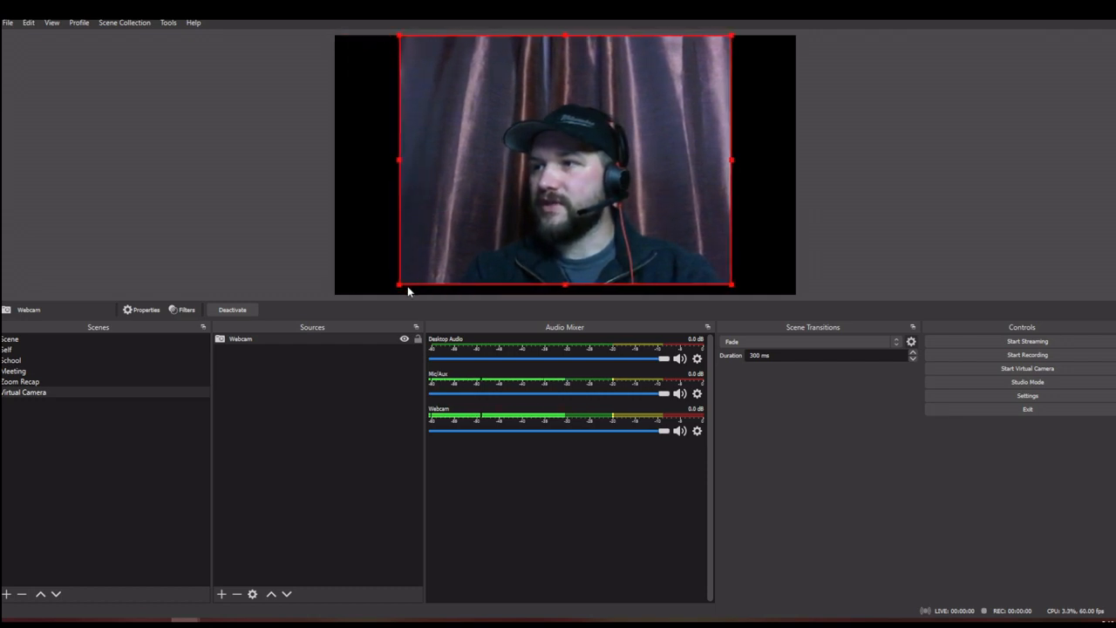
{"action": "left_click_drag", "start_coordinate": [399, 285], "coordinate": [389, 294]}
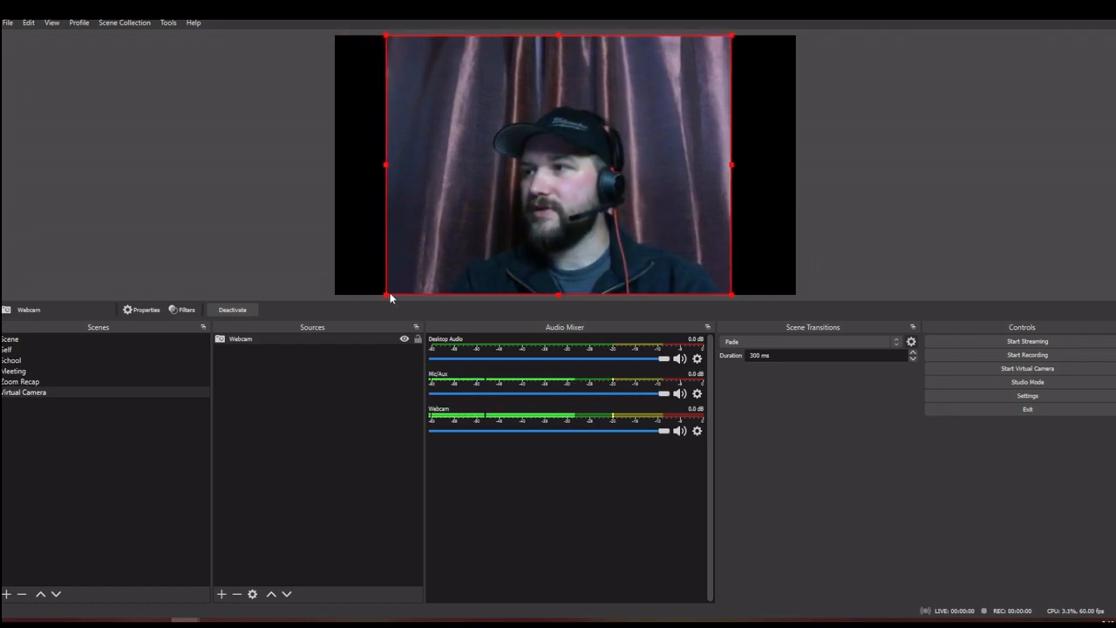
{"action": "left_click_drag", "start_coordinate": [576, 189], "coordinate": [583, 190]}
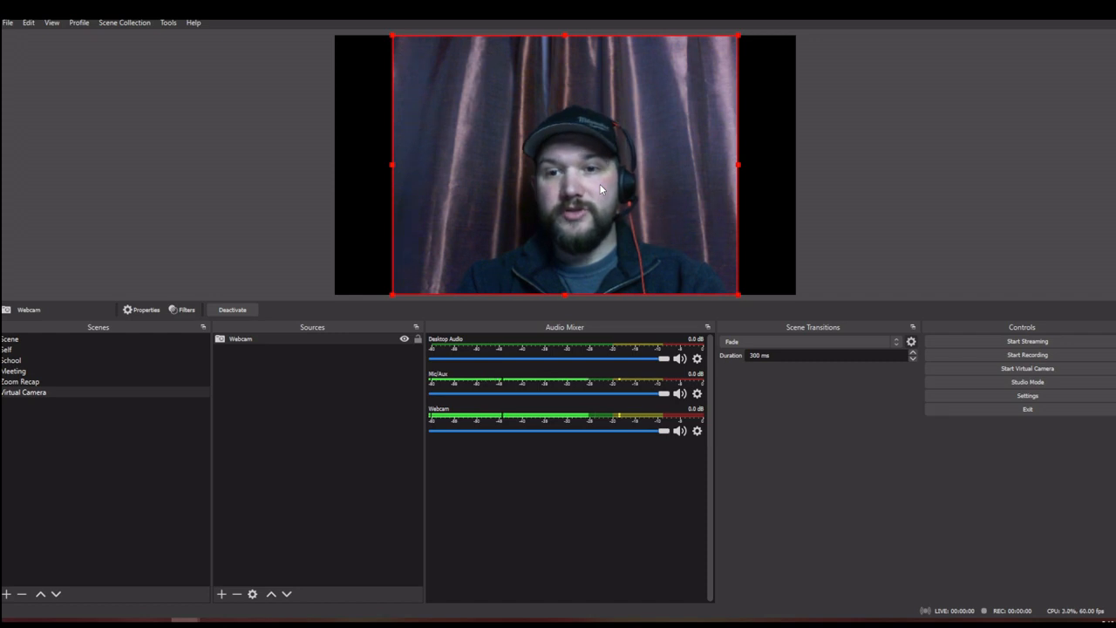
Apply the Fit to screen transform to the webcam image.
{"action": "right_click", "coordinate": [600, 188]}
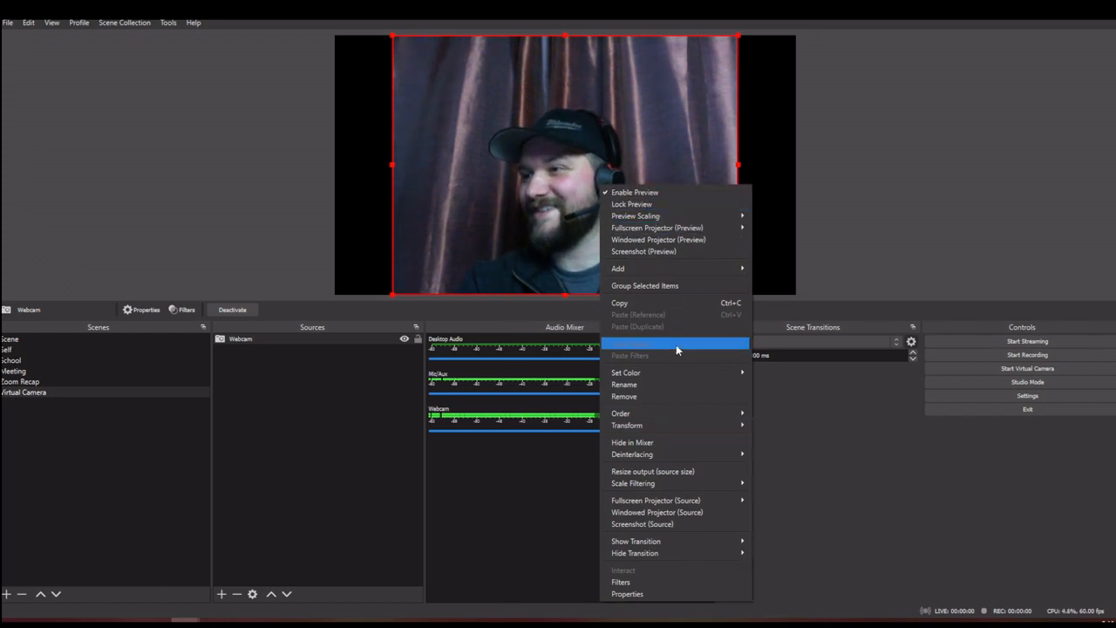
{"action": "mouse_move", "coordinate": [680, 373]}
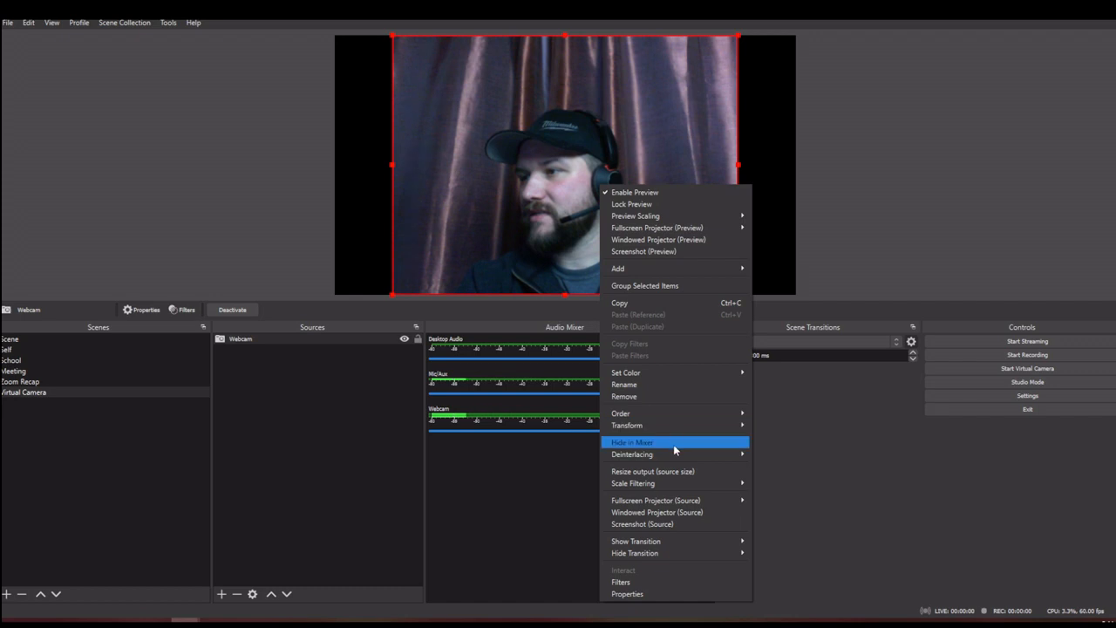
{"action": "mouse_move", "coordinate": [678, 427]}
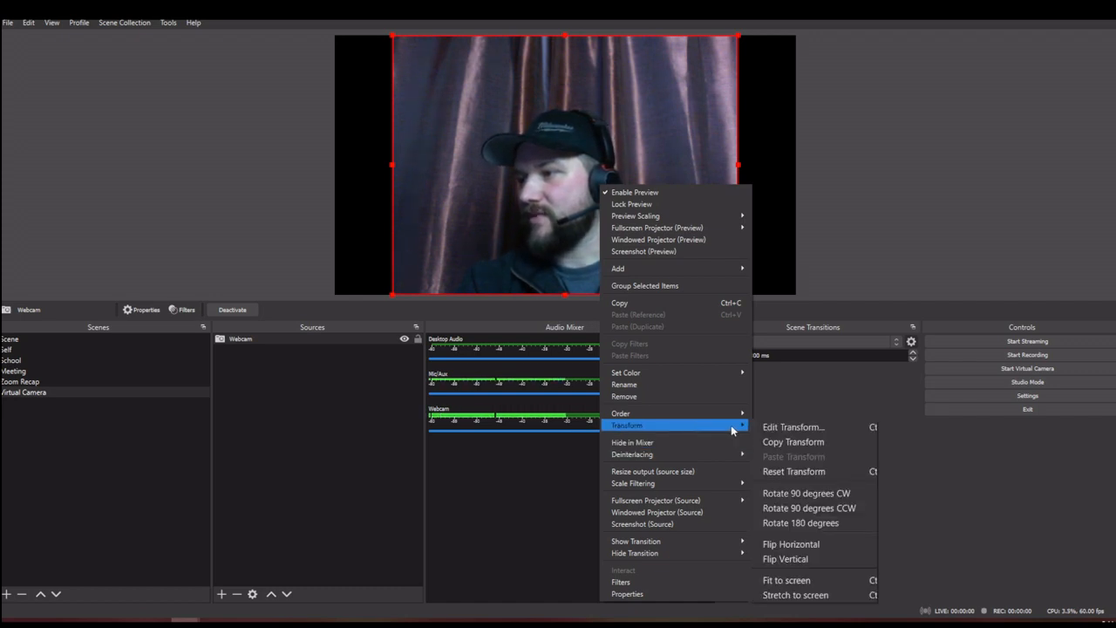
{"action": "left_click", "coordinate": [794, 580]}
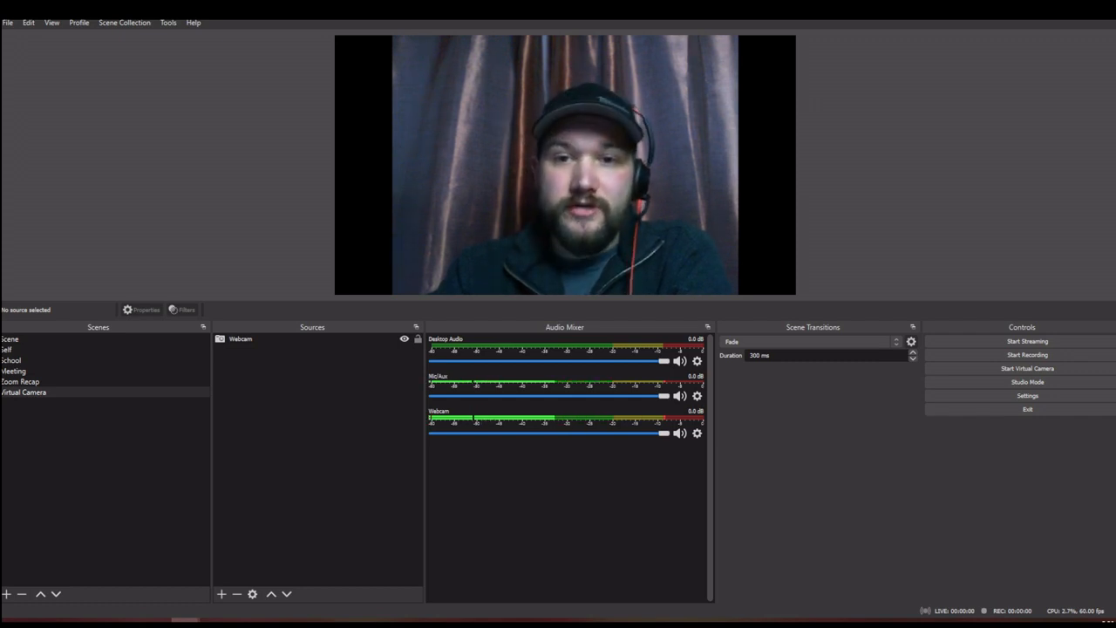
Add an Image Mask/Blend effect filter named Mask1 to the Webcam source.
{"action": "left_click", "coordinate": [255, 343]}
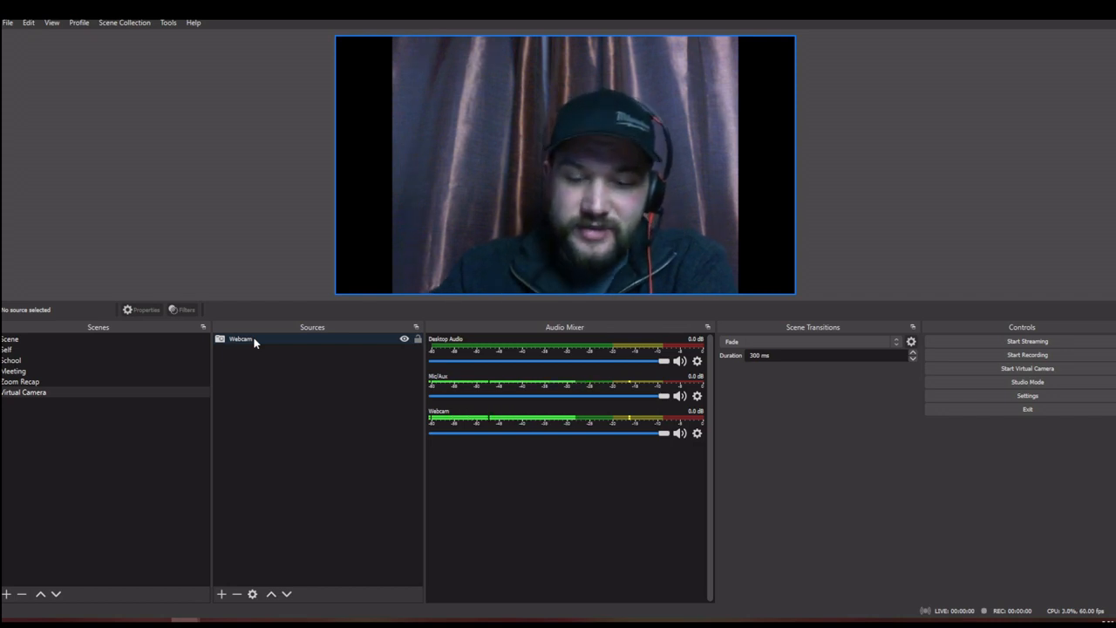
{"action": "right_click", "coordinate": [255, 341]}
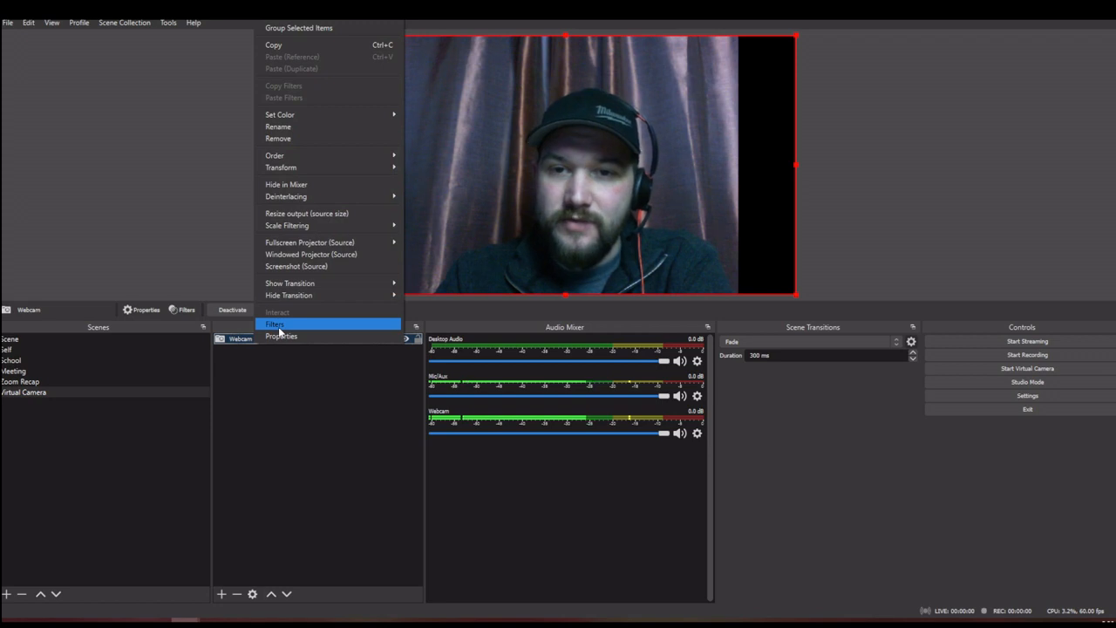
{"action": "left_click", "coordinate": [278, 327]}
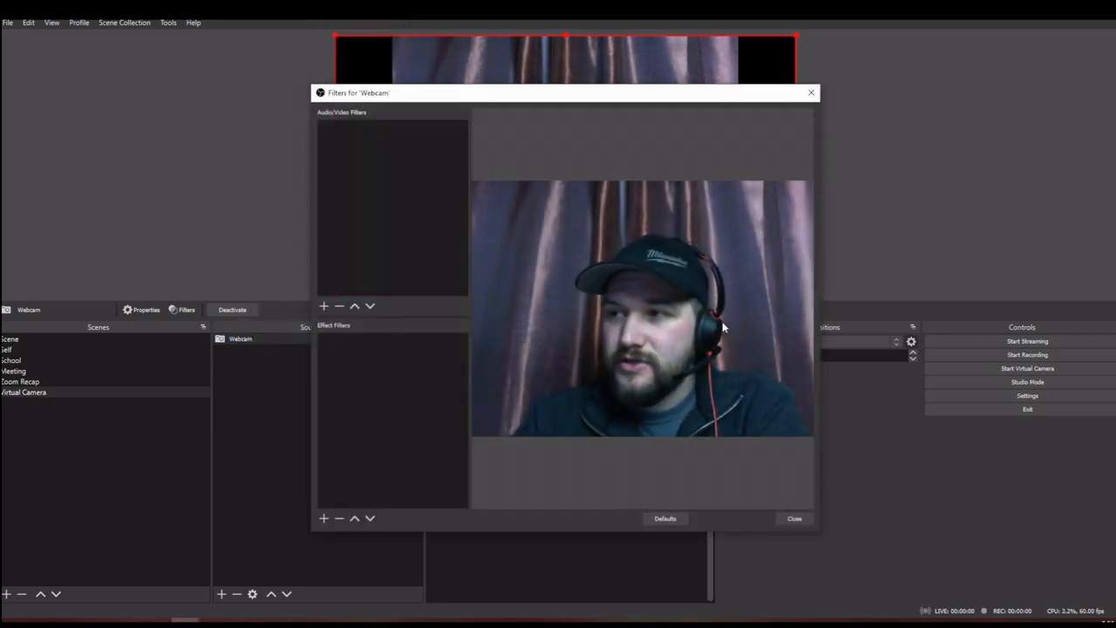
{"action": "left_click", "coordinate": [323, 519]}
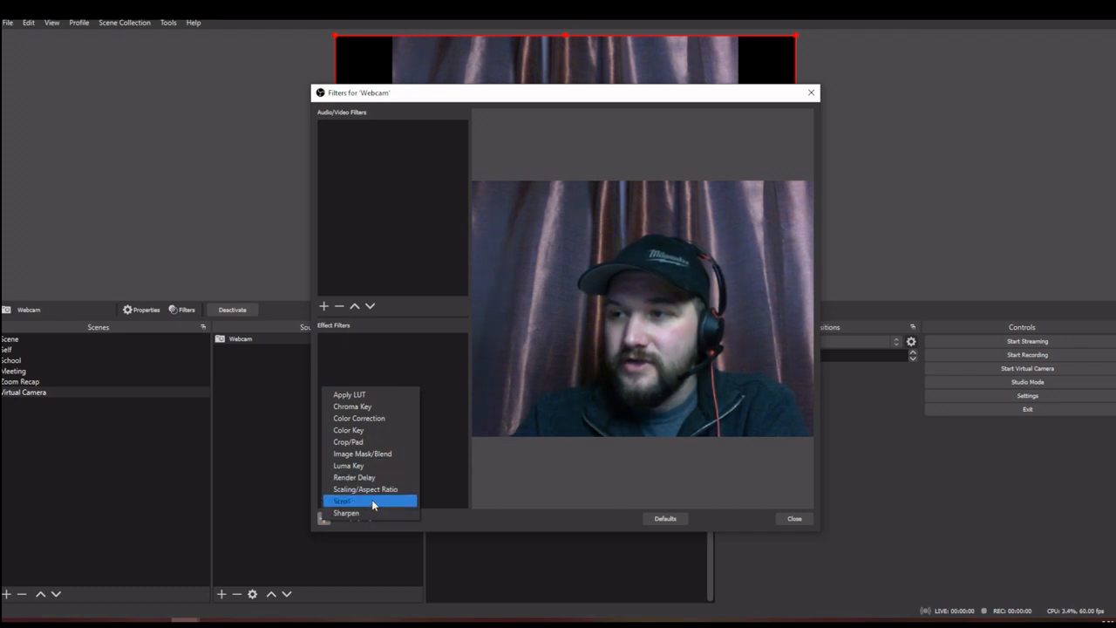
{"action": "left_click", "coordinate": [397, 454]}
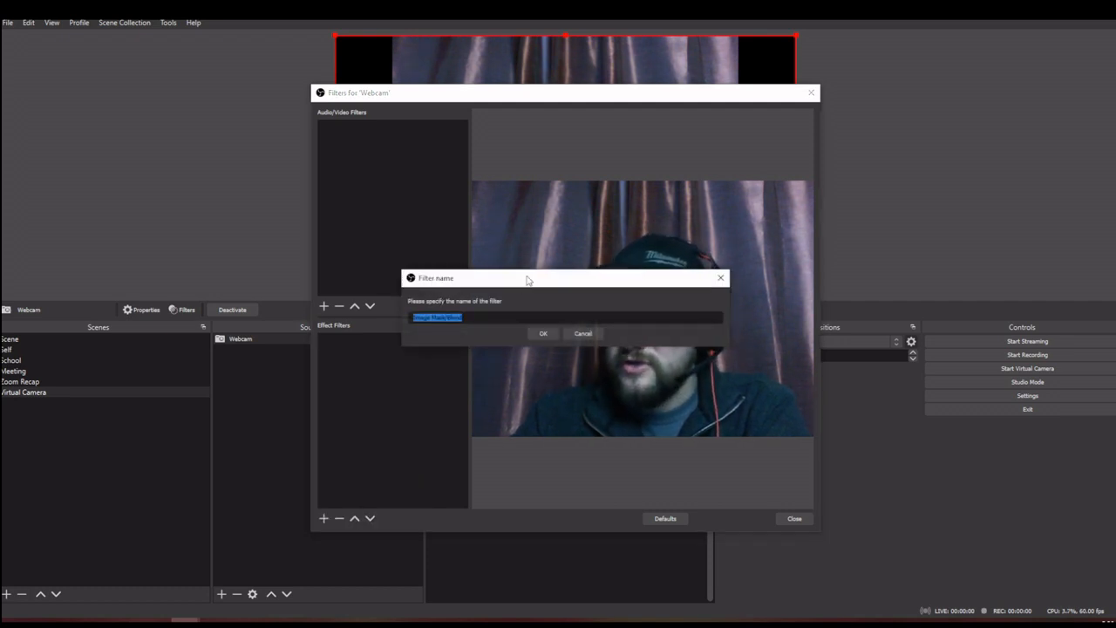
{"action": "left_click_drag", "start_coordinate": [526, 279], "coordinate": [519, 223]}
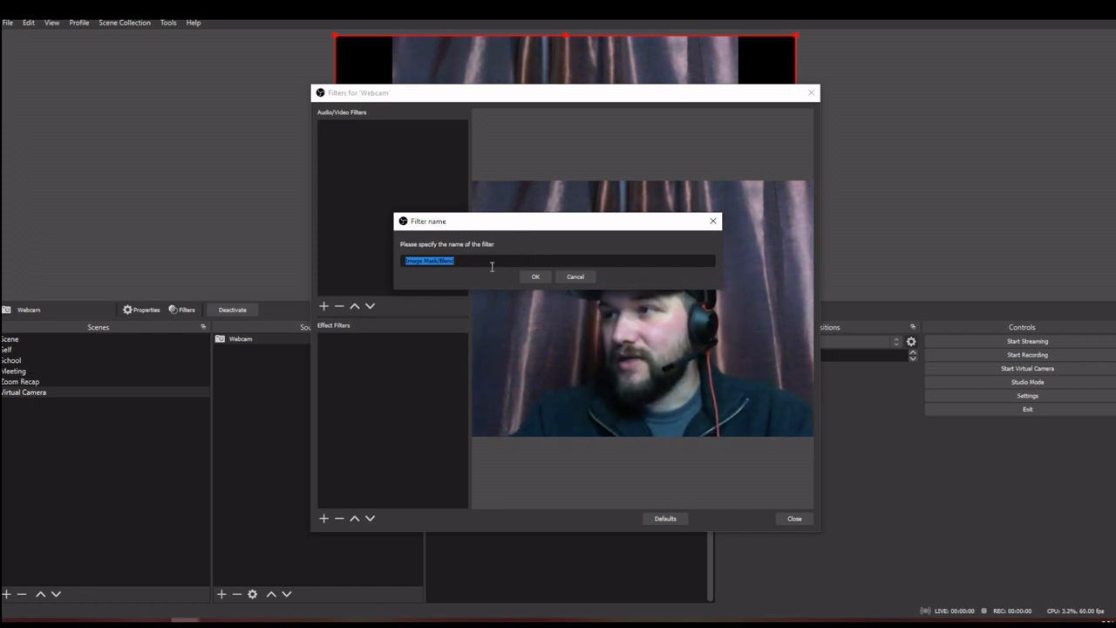
{"action": "type", "text": "Mask1"}
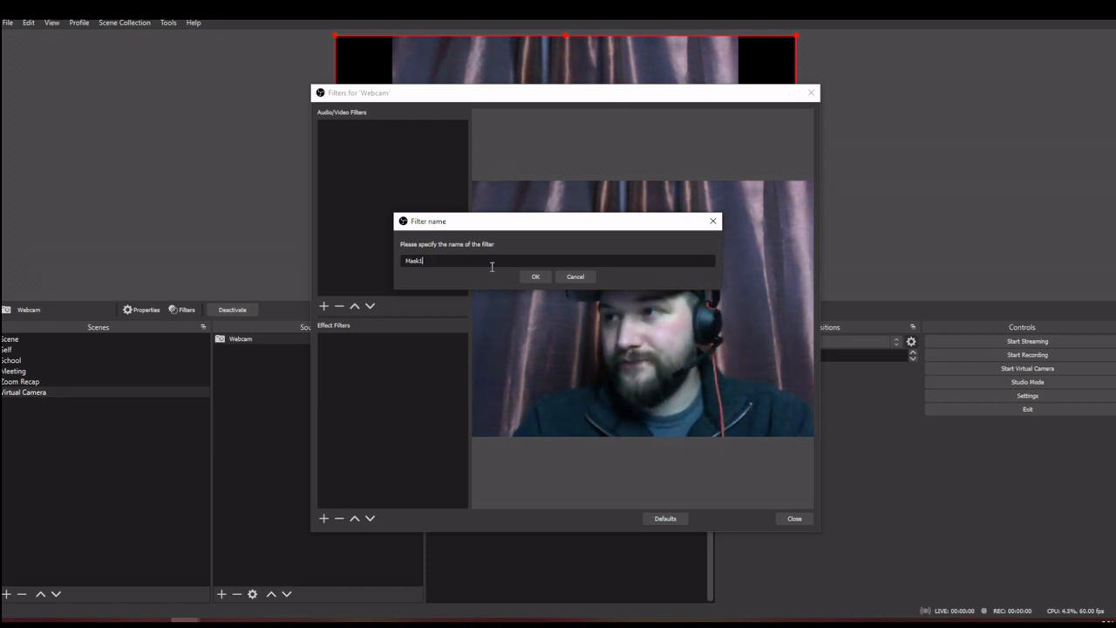
{"action": "left_click", "coordinate": [534, 277]}
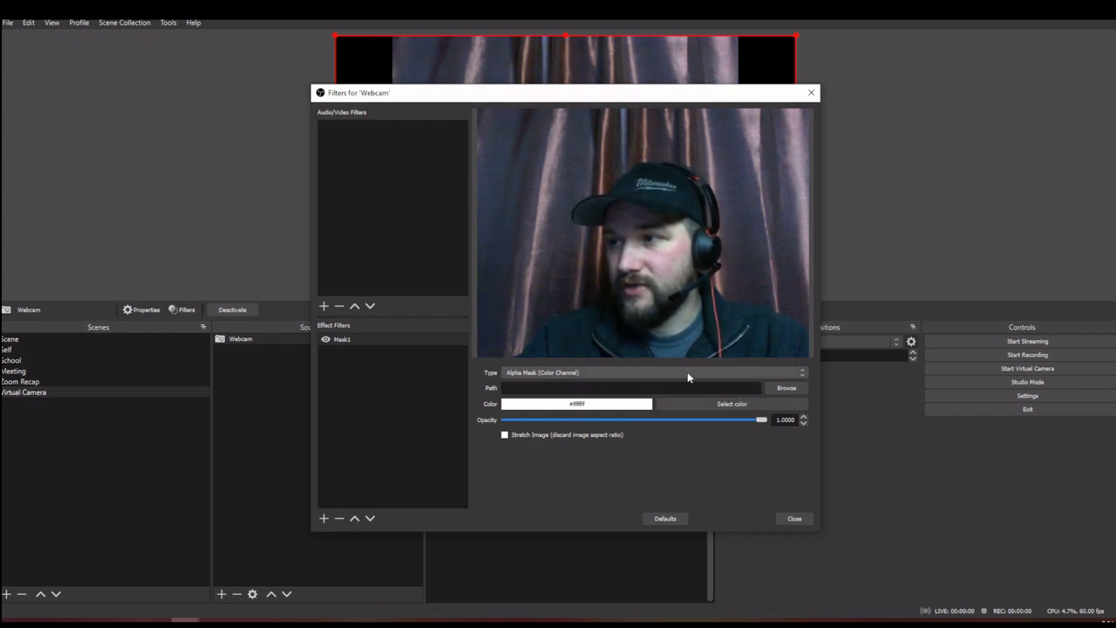
Load the 4x3 Very Very Rounded image from School\Masks\4x3 Aspect Ratio into Mask1, leave opacity at 1.0000 and close the filters.
{"action": "left_click", "coordinate": [788, 389]}
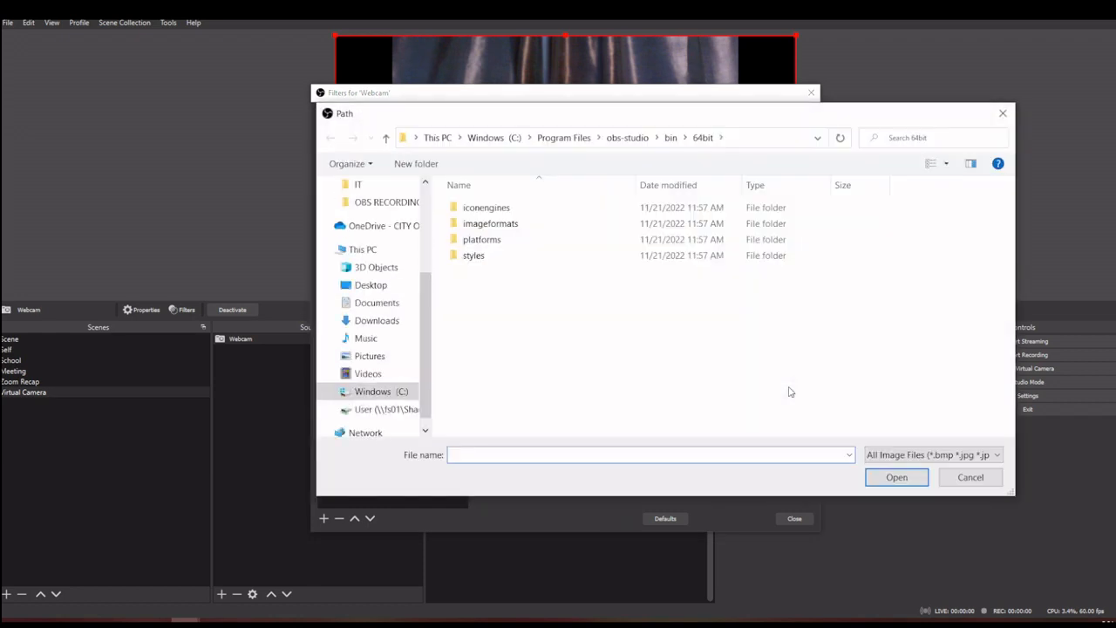
{"action": "left_click", "coordinate": [730, 138]}
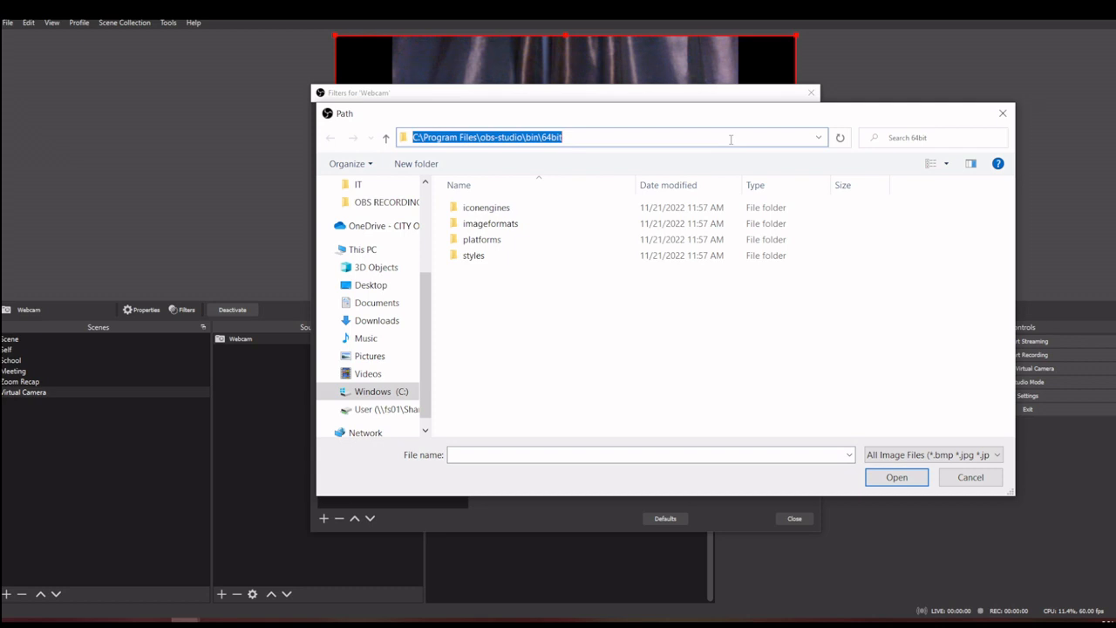
{"action": "type", "text": "C:\\Users\\rstarr\\School\\Masks"}
{"action": "key", "text": "Return"}
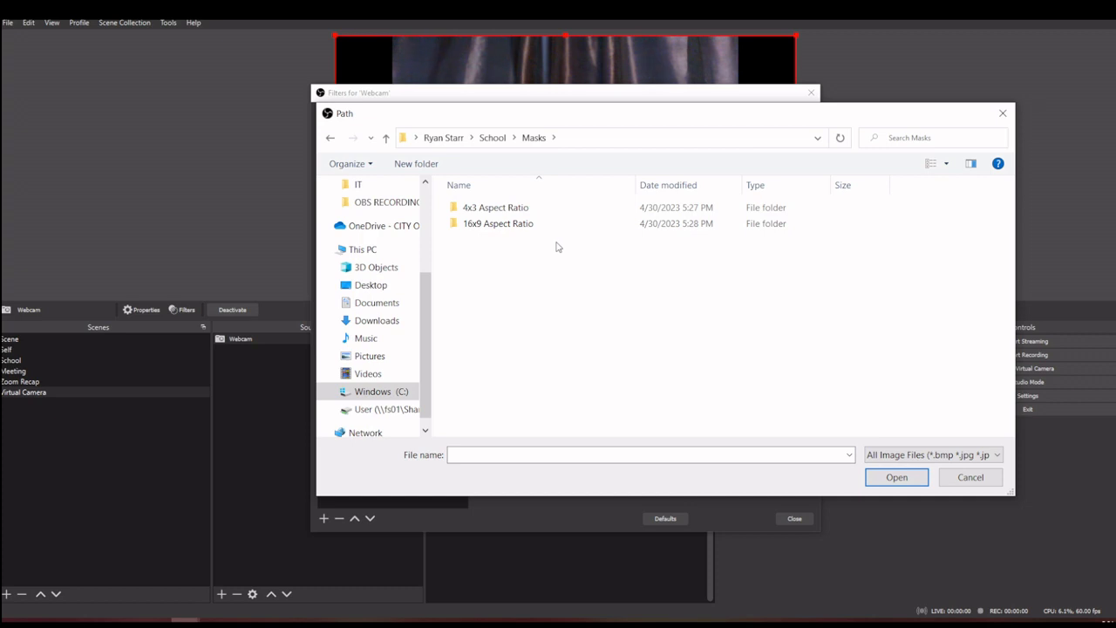
{"action": "double_click", "coordinate": [527, 209]}
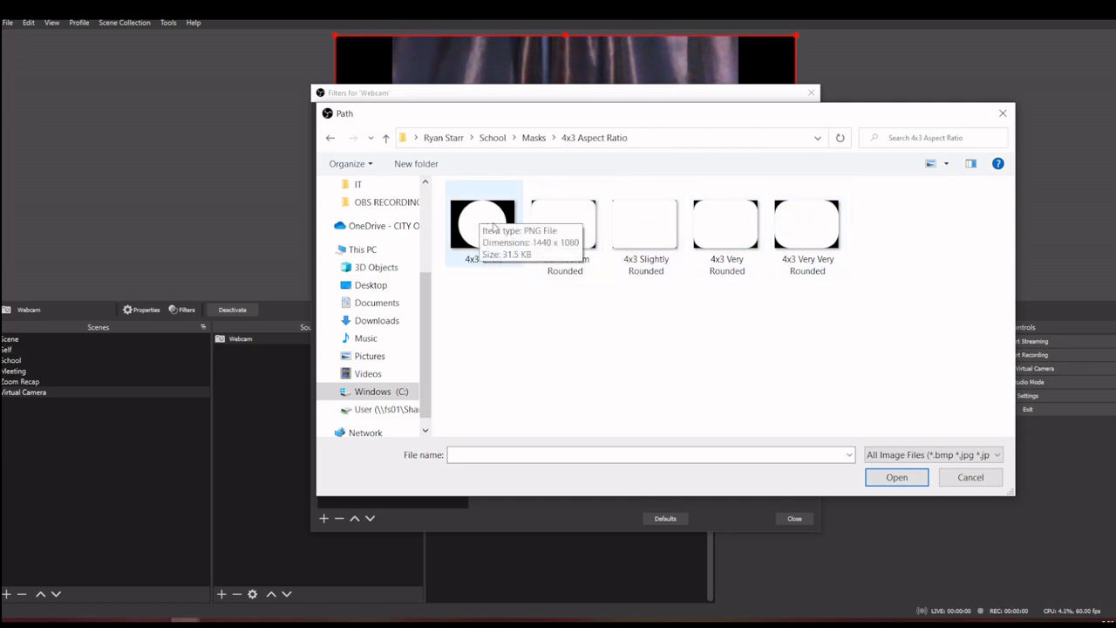
{"action": "left_click", "coordinate": [797, 239]}
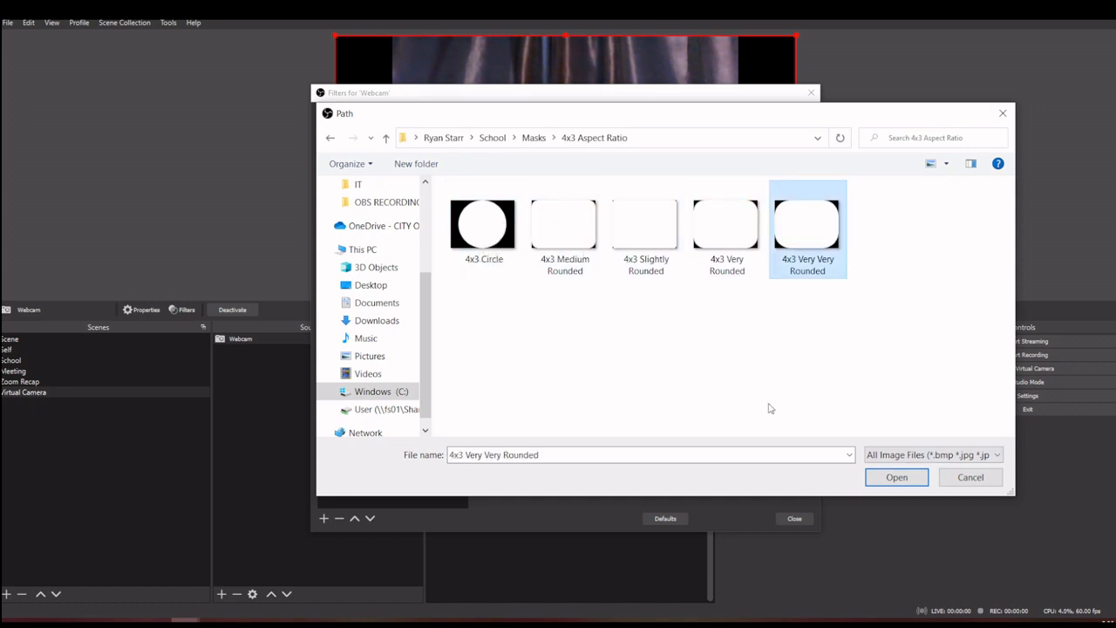
{"action": "left_click", "coordinate": [903, 479]}
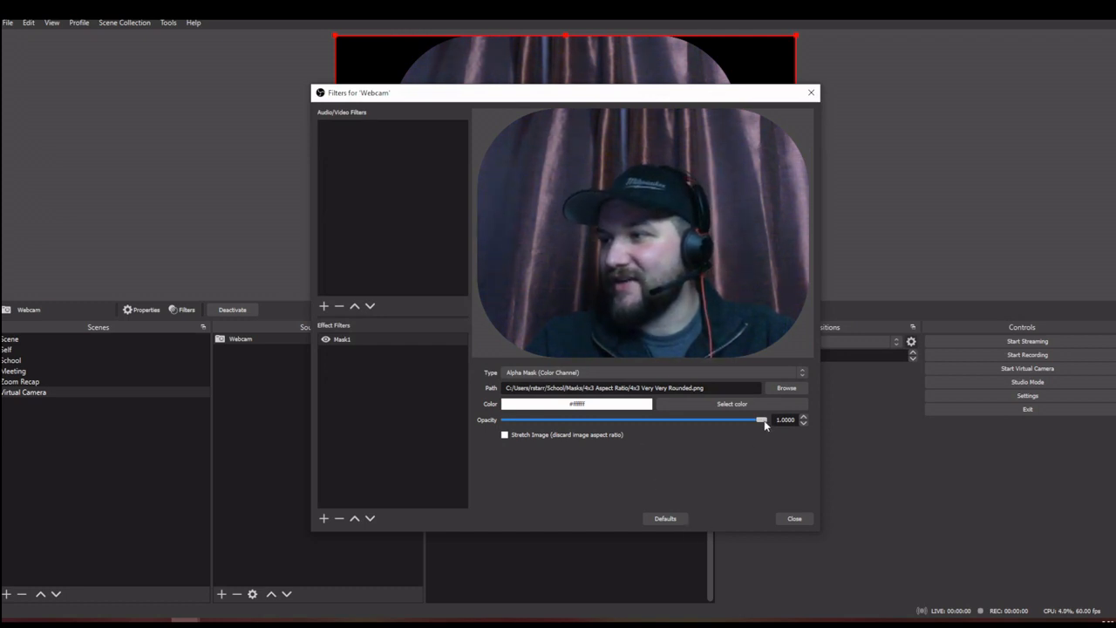
{"action": "left_click_drag", "start_coordinate": [745, 421], "coordinate": [899, 442]}
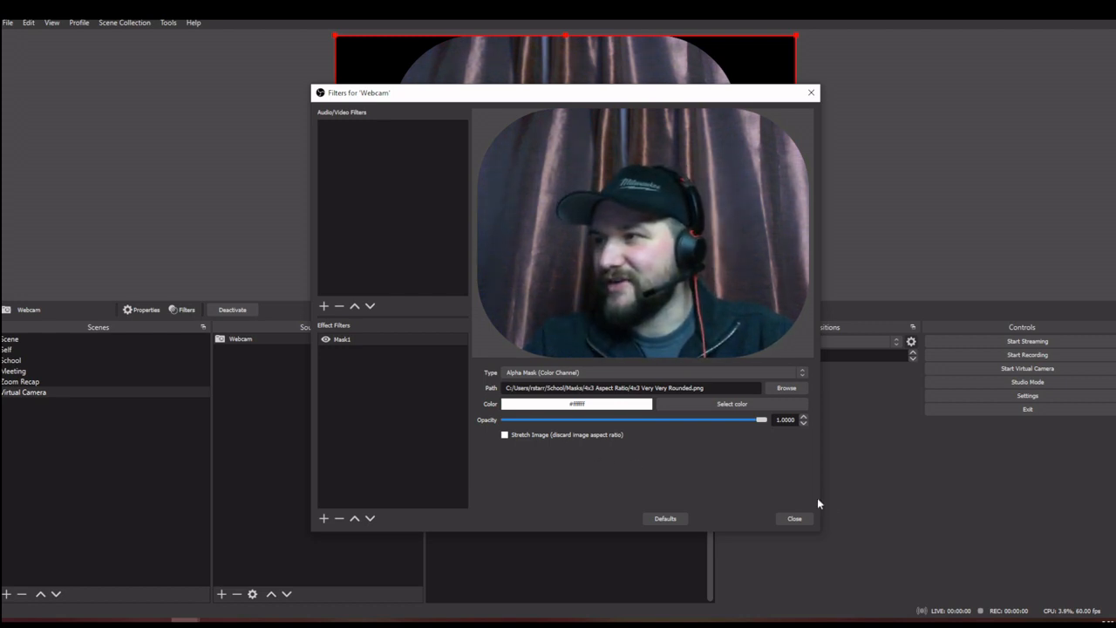
{"action": "left_click", "coordinate": [792, 519]}
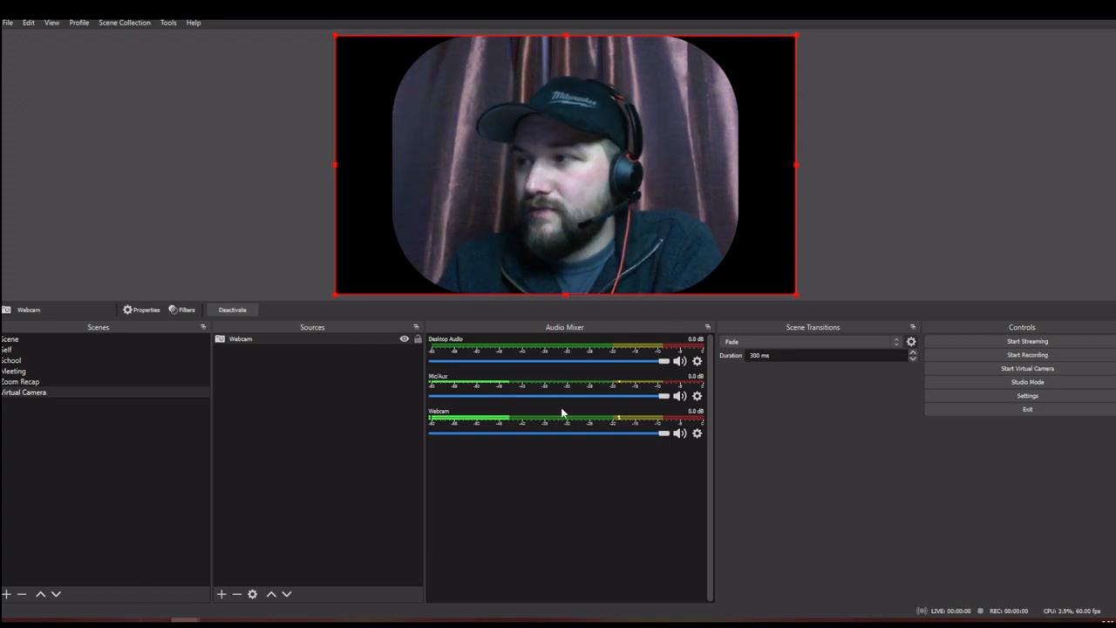
Switch to zoom.us in the browser and start the account's Personal Room meeting in the Zoom Meetings application.
{"action": "mouse_move", "coordinate": [157, 622]}
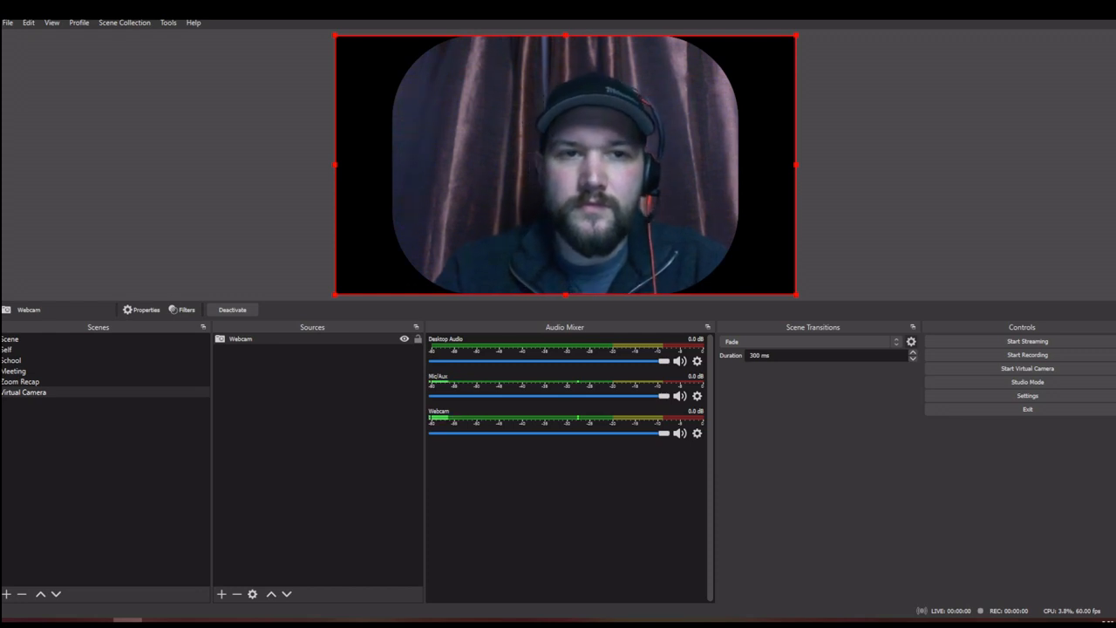
{"action": "left_click_drag", "start_coordinate": [1, 157], "coordinate": [457, 2]}
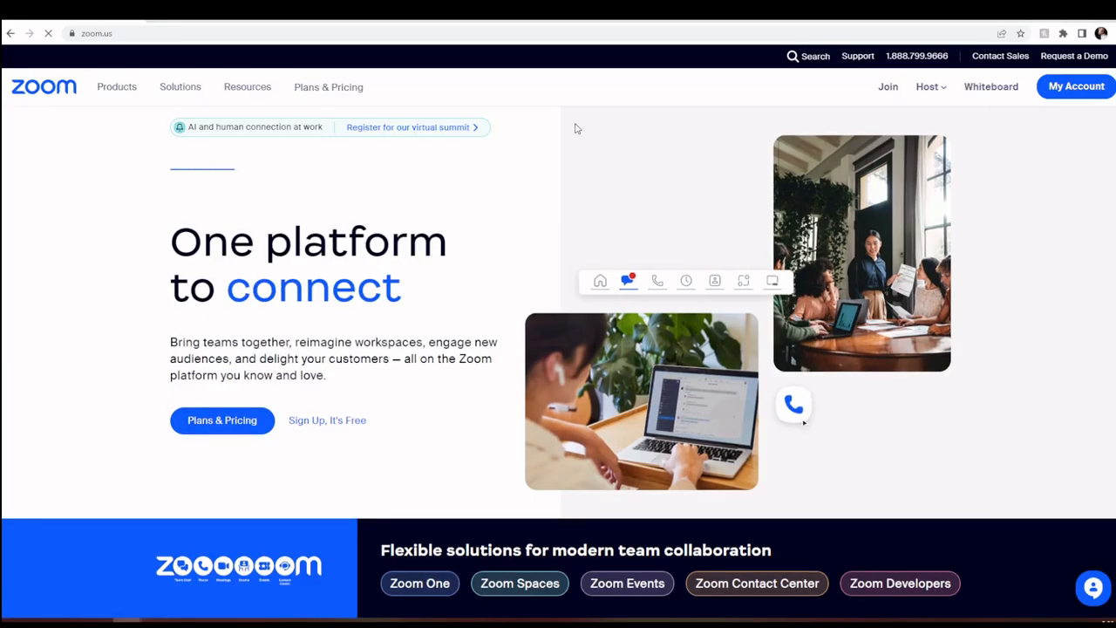
{"action": "left_click", "coordinate": [1086, 91]}
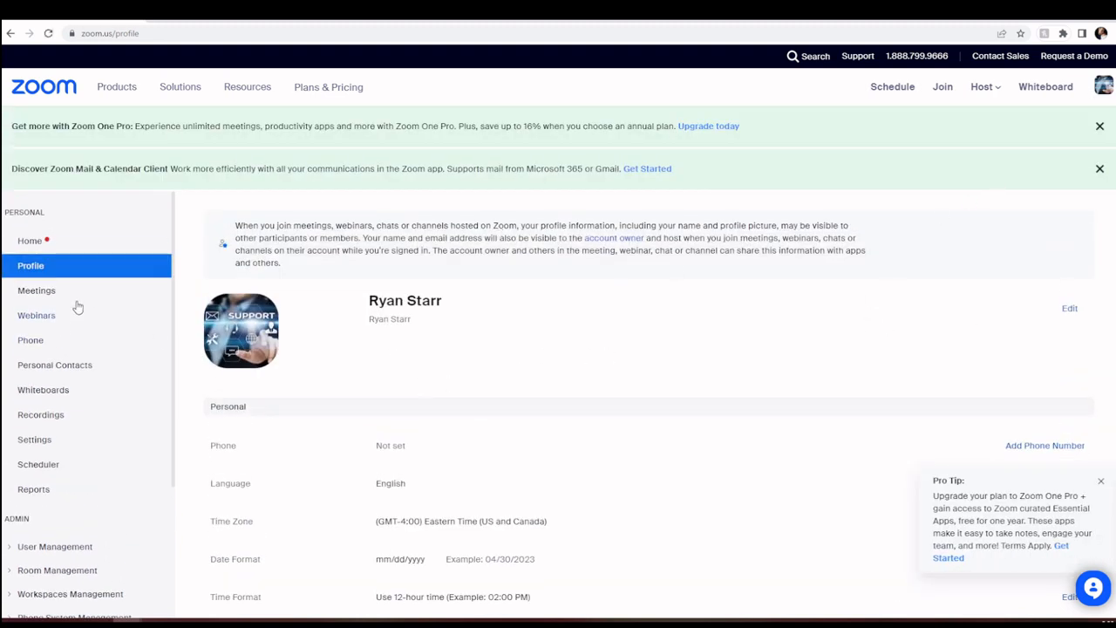
{"action": "left_click", "coordinate": [36, 291]}
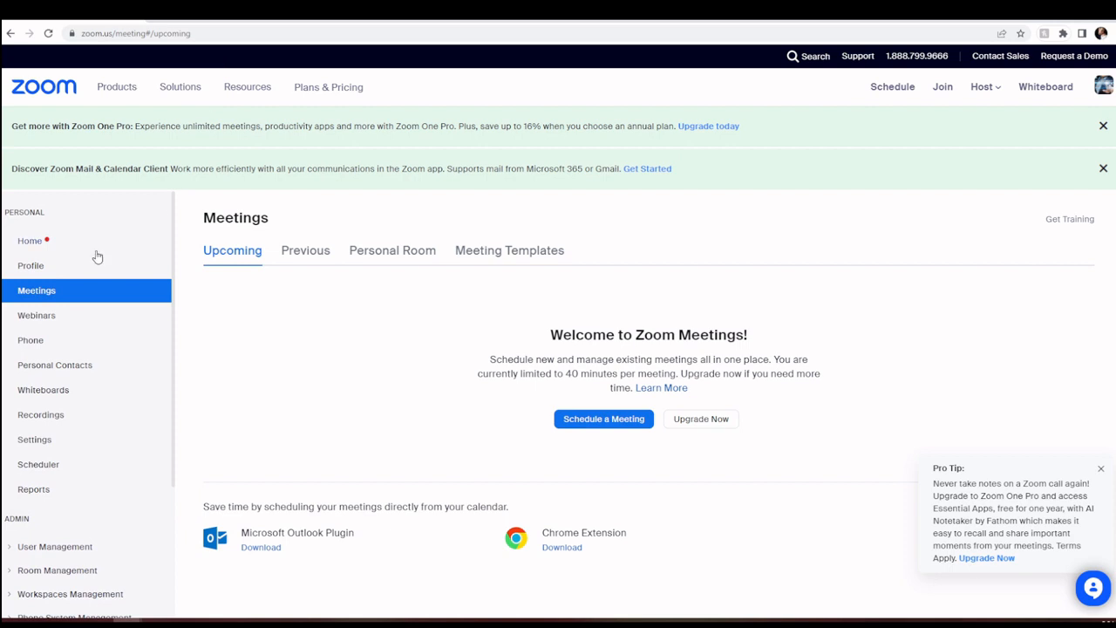
{"action": "left_click", "coordinate": [427, 260]}
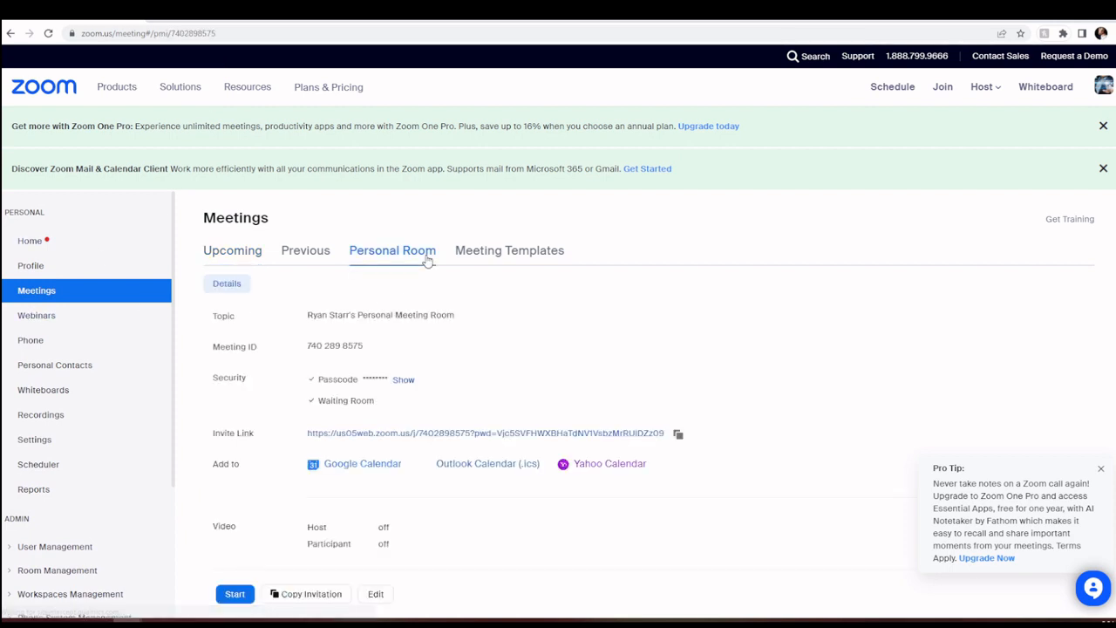
{"action": "left_click", "coordinate": [234, 593]}
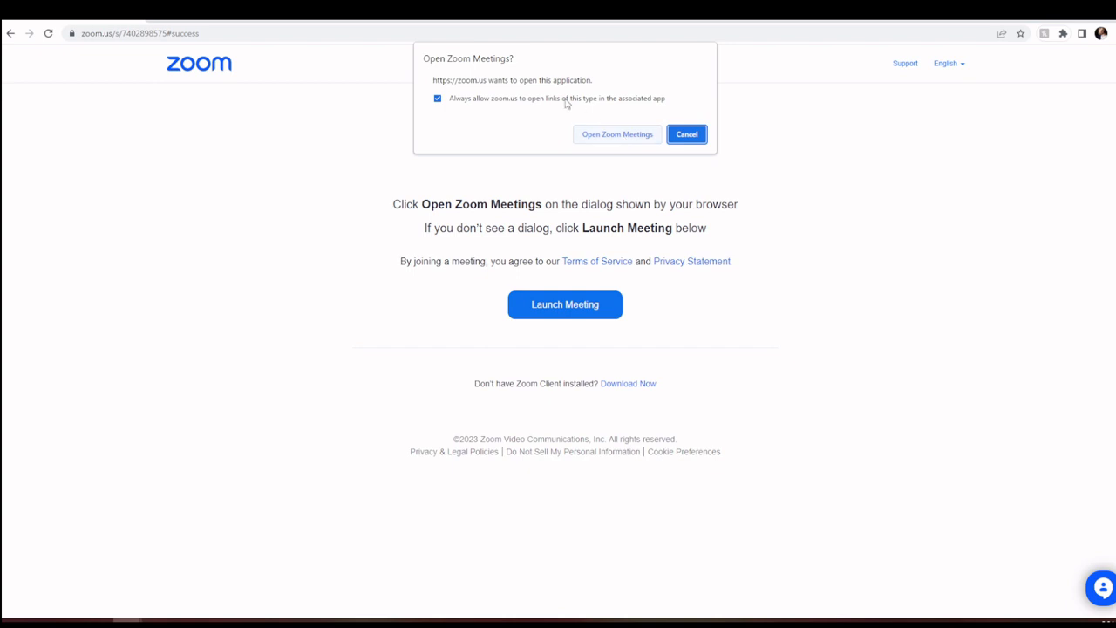
{"action": "left_click", "coordinate": [617, 135]}
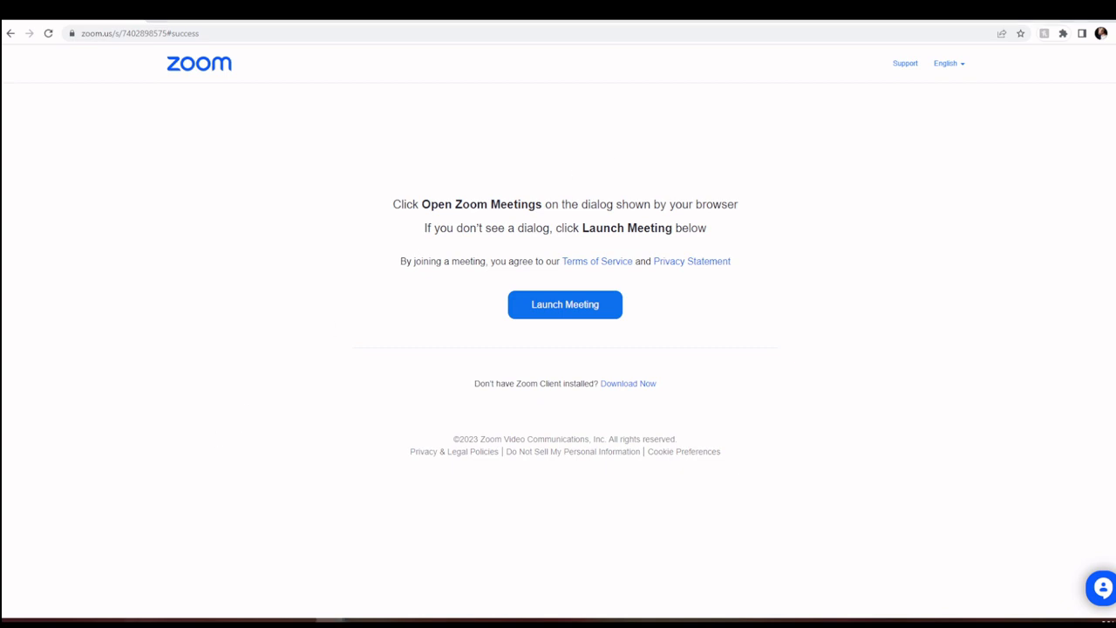
Arrange the Zoom meeting and audio windows in view and join the meeting with computer audio.
{"action": "left_click_drag", "start_coordinate": [13, 100], "coordinate": [607, 60]}
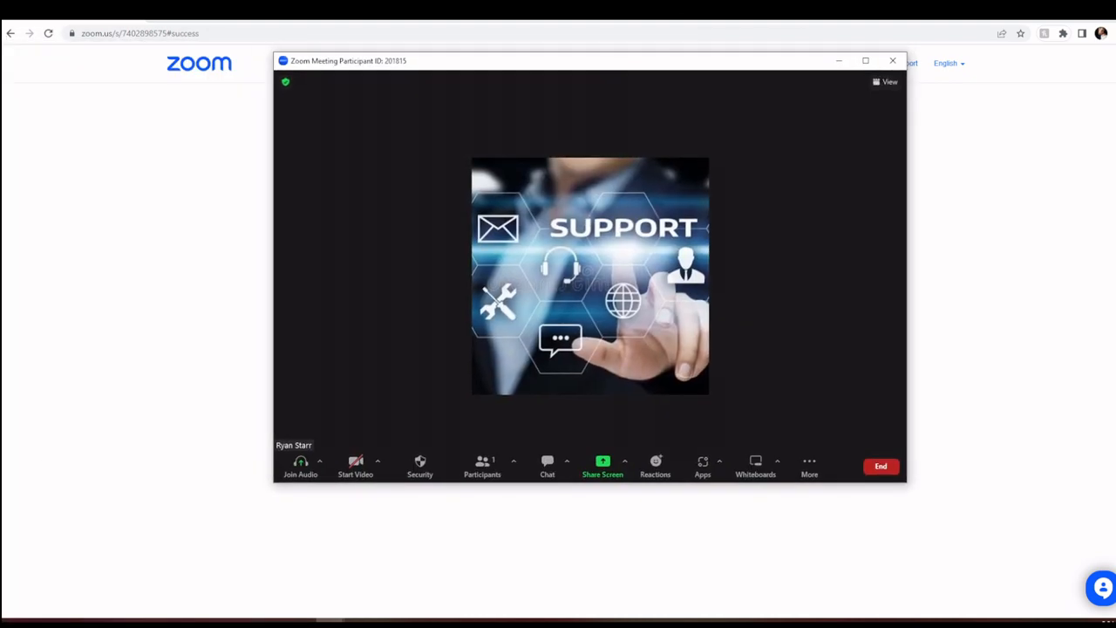
{"action": "left_click_drag", "start_coordinate": [3, 270], "coordinate": [875, 195]}
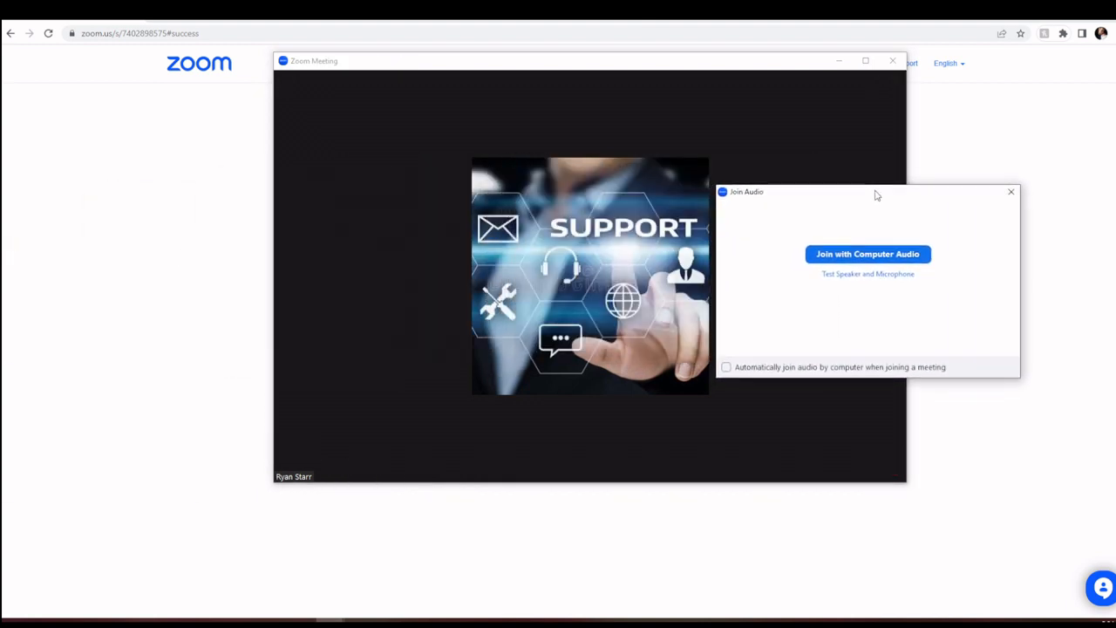
{"action": "left_click", "coordinate": [870, 256]}
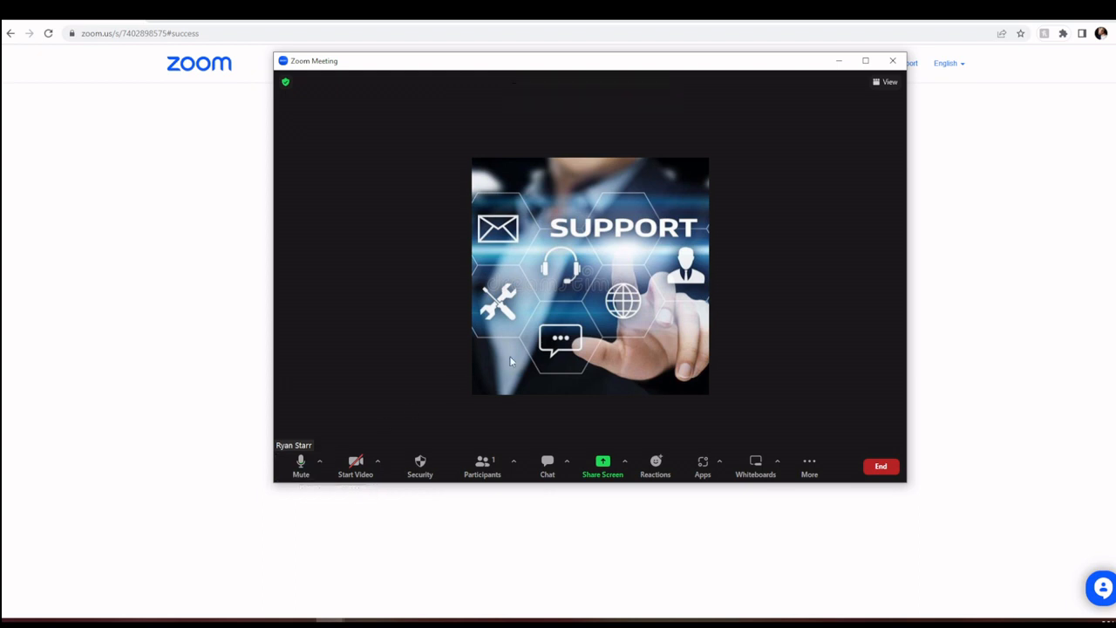
Try HP HD Camera and Microsoft LifeCam HD-3000 as the meeting's camera while the video is off.
{"action": "left_click", "coordinate": [379, 464]}
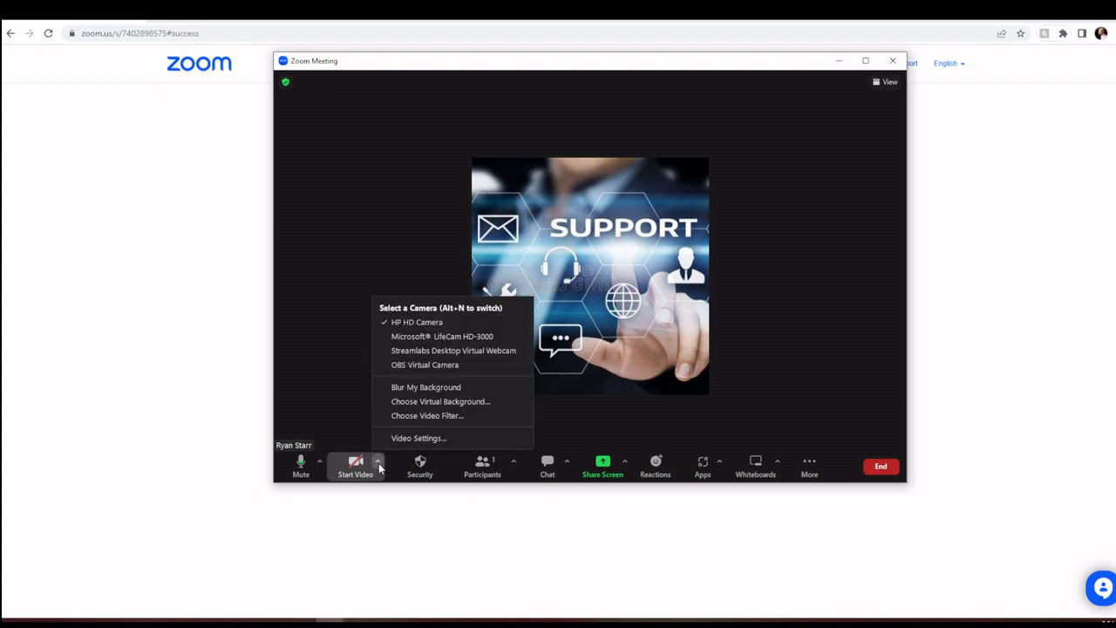
{"action": "left_click", "coordinate": [429, 328]}
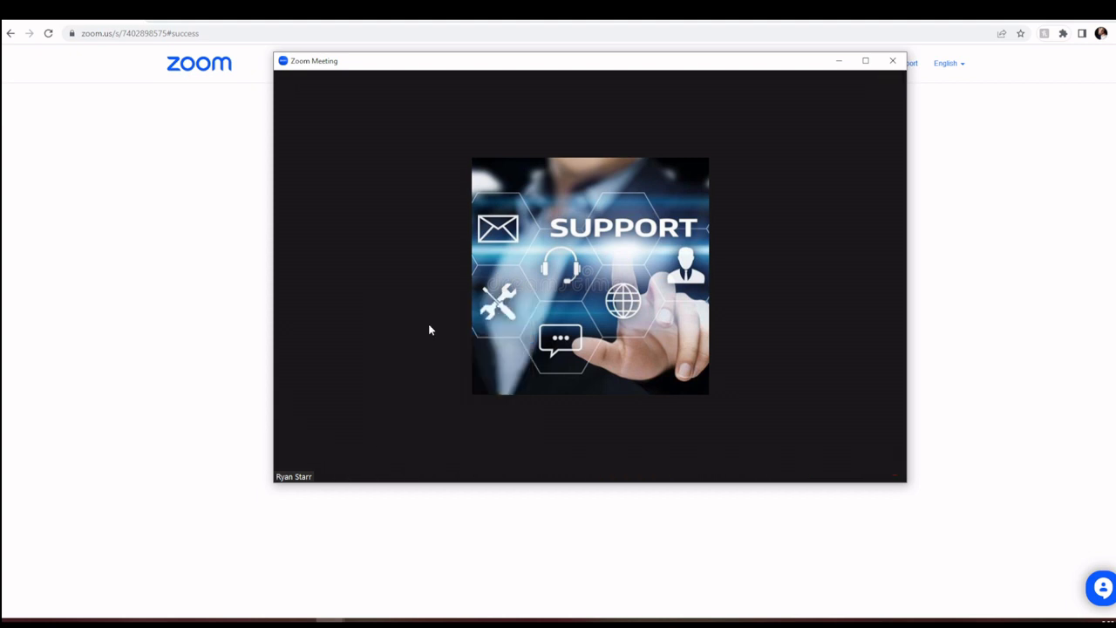
{"action": "mouse_move", "coordinate": [291, 478]}
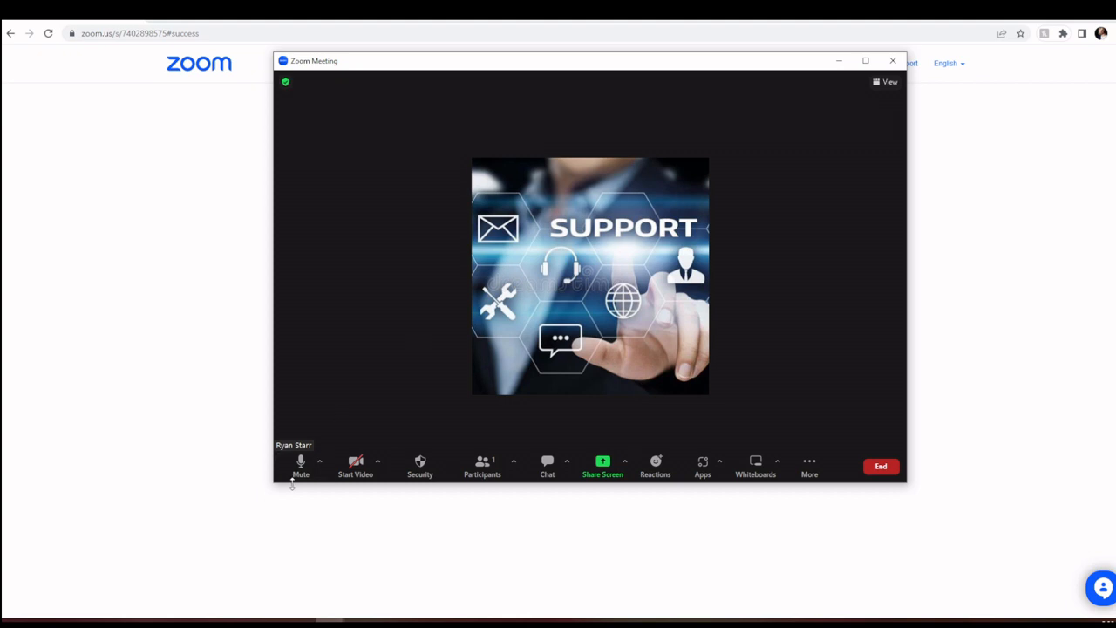
{"action": "left_click", "coordinate": [380, 459]}
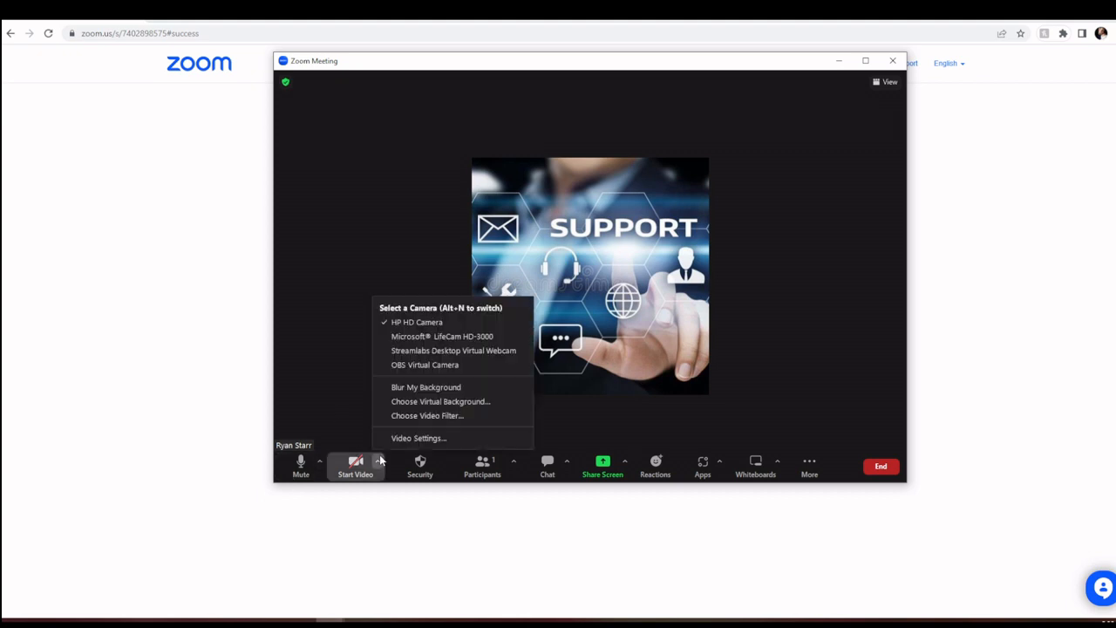
{"action": "left_click", "coordinate": [459, 337]}
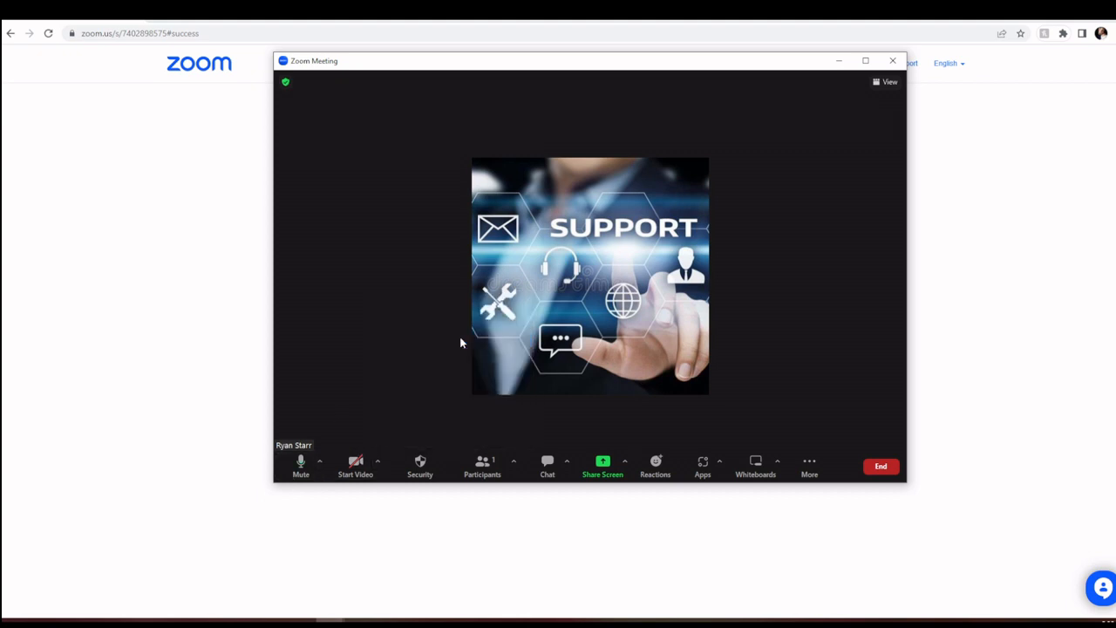
Set the meeting's camera to HP HD Camera and start the video.
{"action": "left_click", "coordinate": [378, 461]}
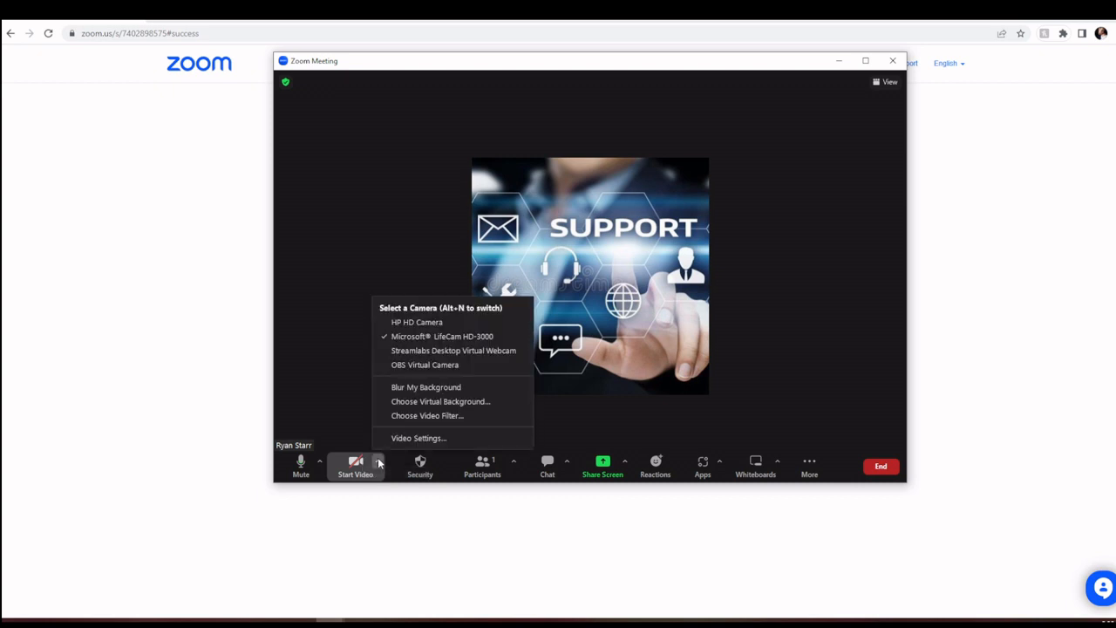
{"action": "left_click", "coordinate": [428, 322]}
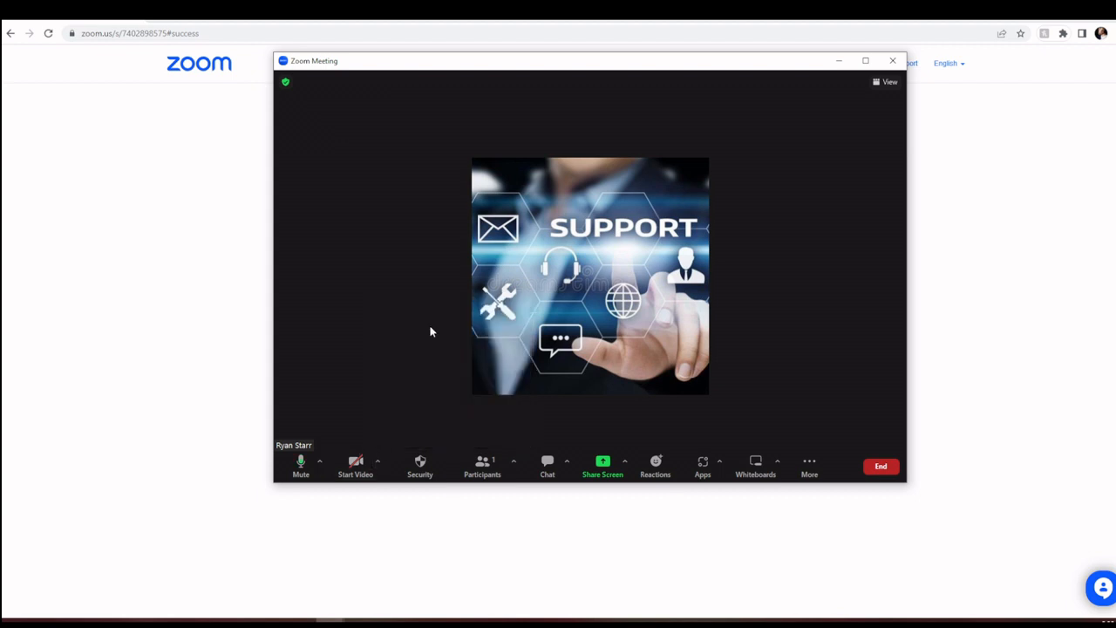
{"action": "left_click", "coordinate": [356, 467]}
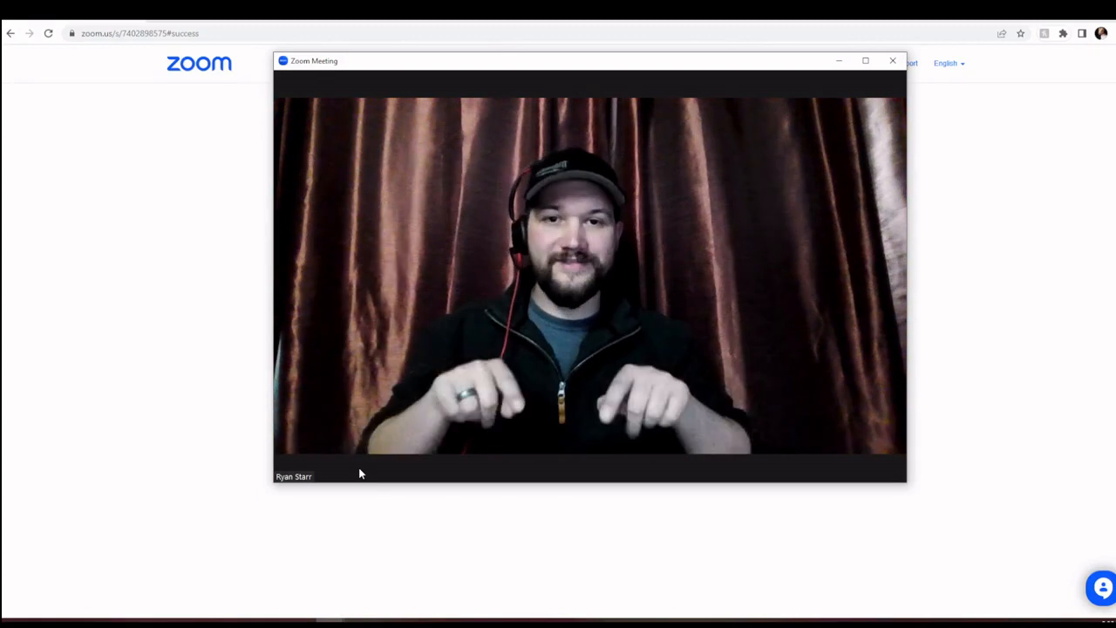
Try Microsoft LifeCam HD-3000 as the camera for the running meeting video and preview the open OBS windows.
{"action": "mouse_move", "coordinate": [378, 452]}
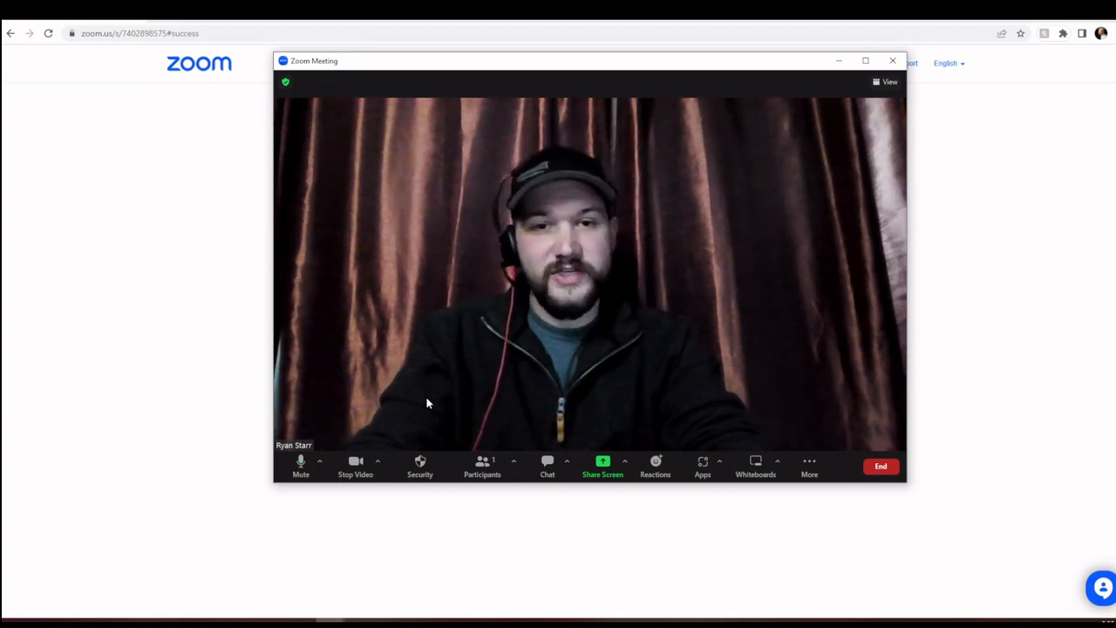
{"action": "left_click", "coordinate": [378, 462]}
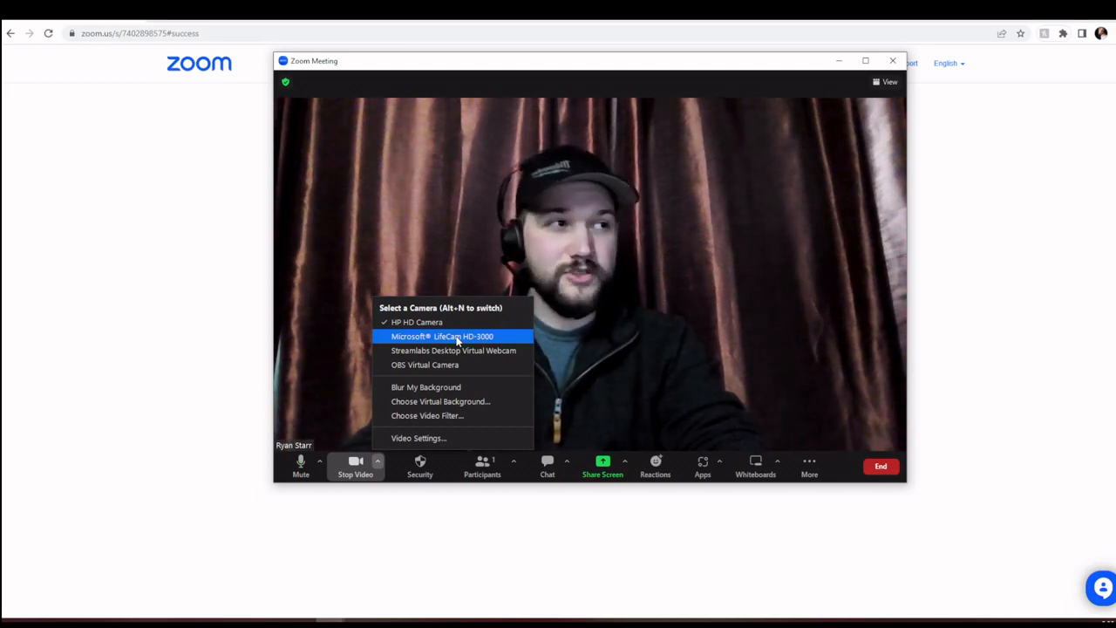
{"action": "left_click", "coordinate": [457, 338]}
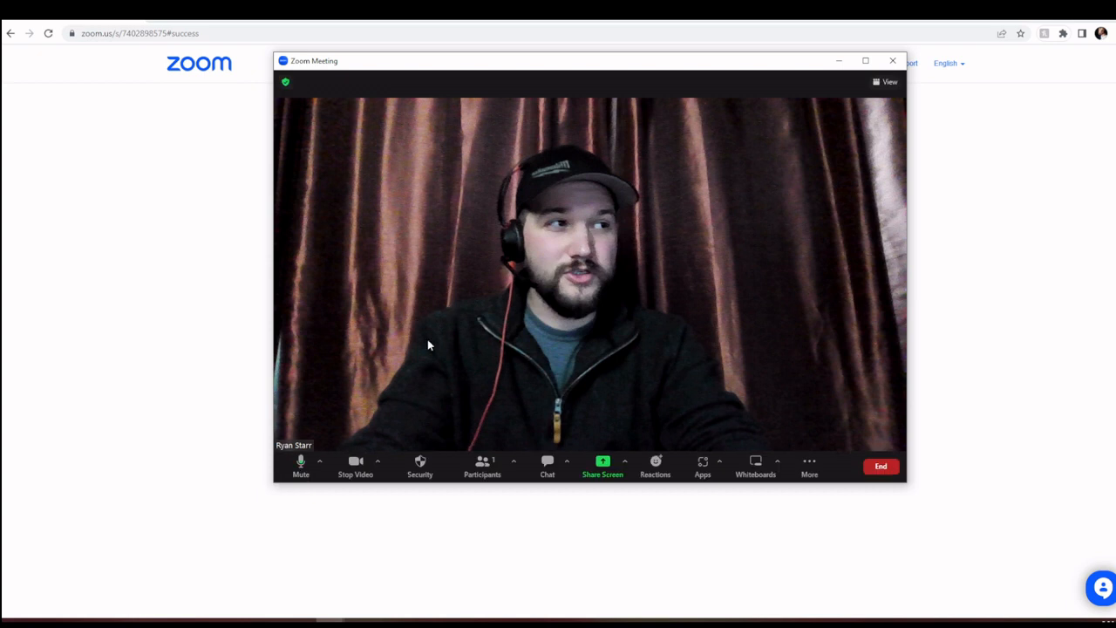
{"action": "mouse_move", "coordinate": [330, 623]}
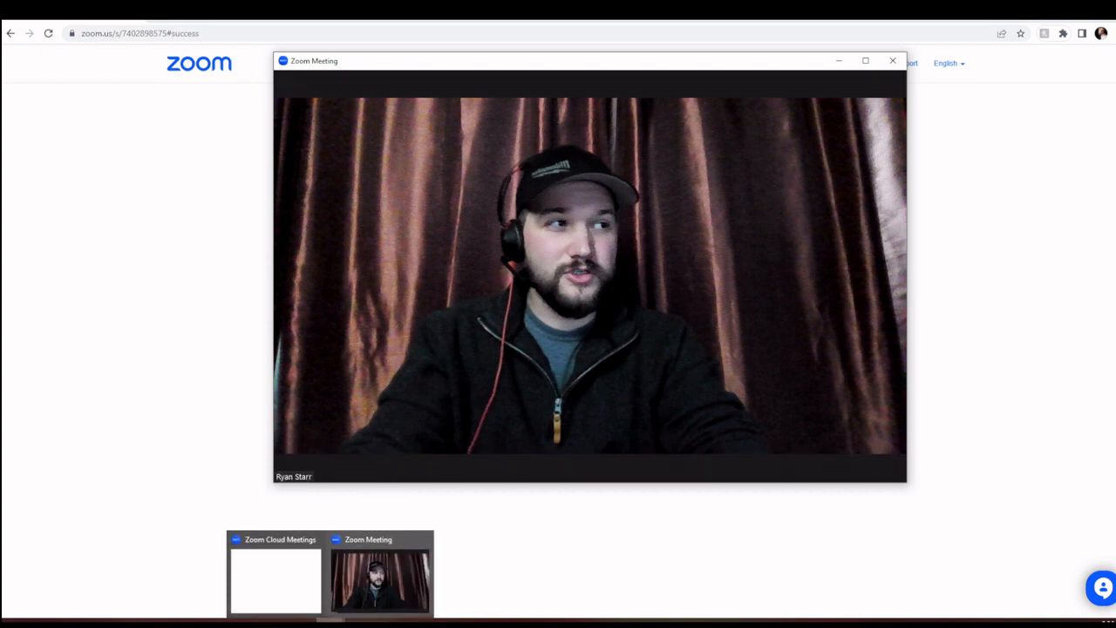
{"action": "mouse_move", "coordinate": [185, 623]}
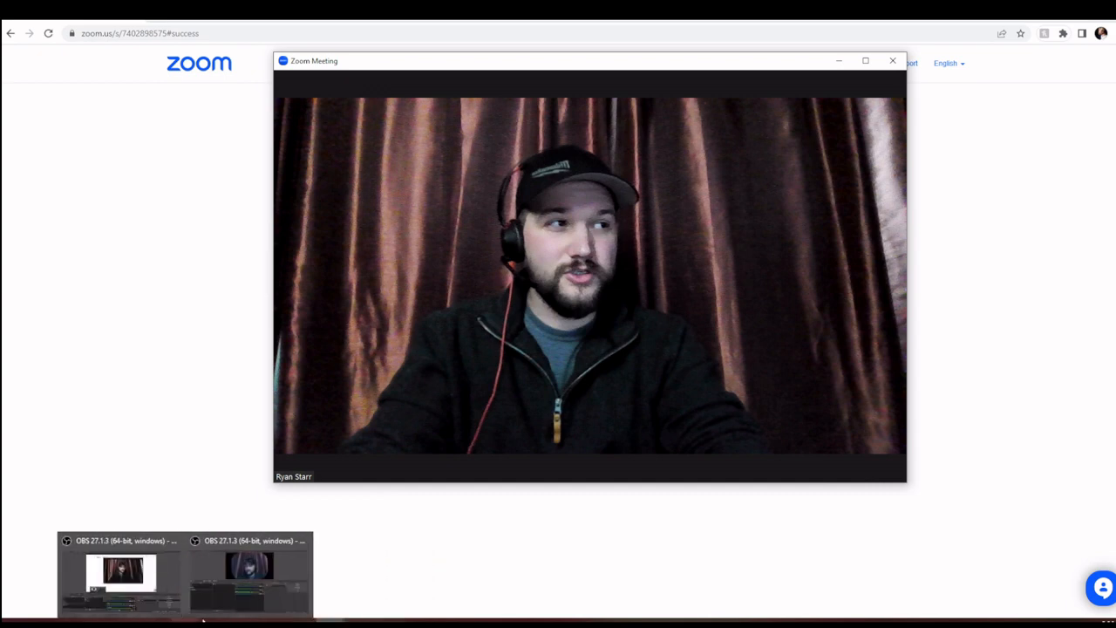
{"action": "mouse_move", "coordinate": [279, 596]}
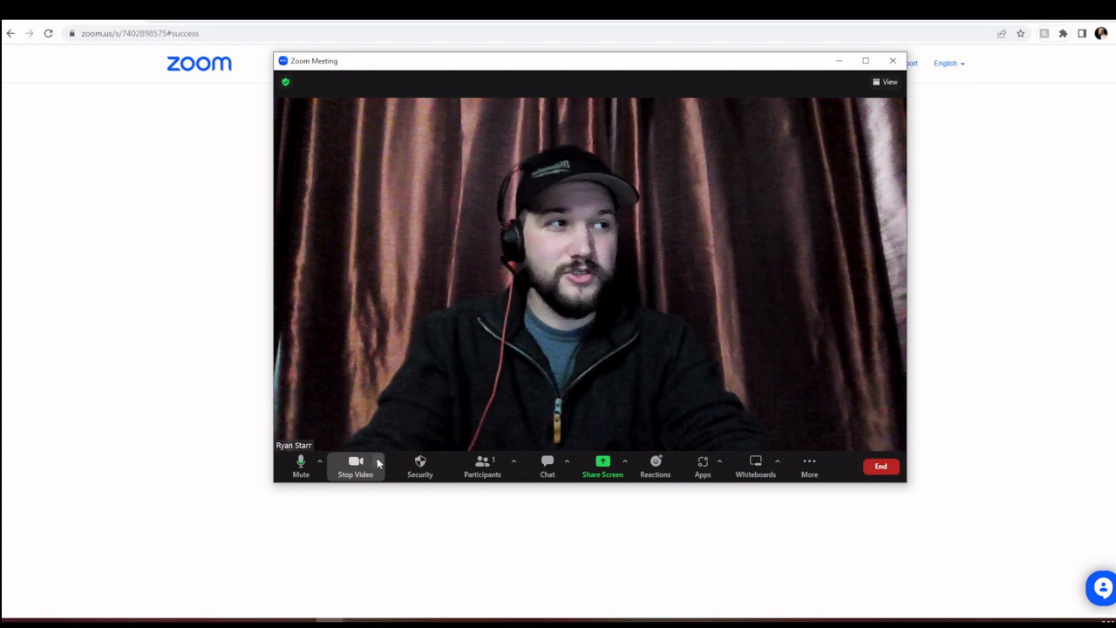
Select OBS Virtual Camera as the meeting's camera and switch to the OBS window holding the Virtual Camera scene.
{"action": "left_click", "coordinate": [377, 462]}
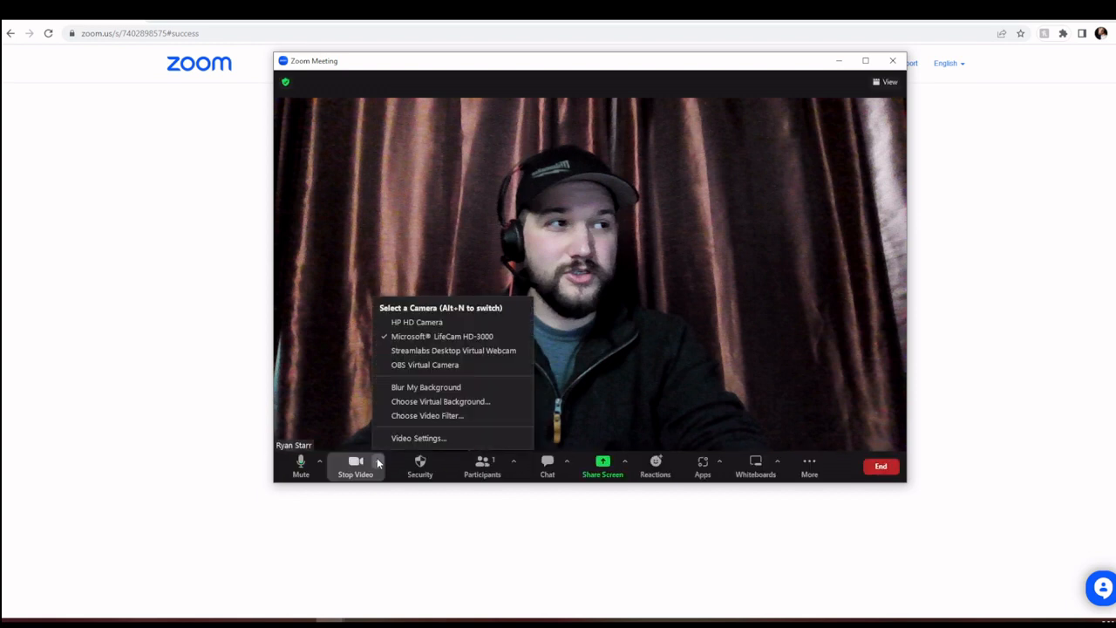
{"action": "left_click", "coordinate": [444, 367]}
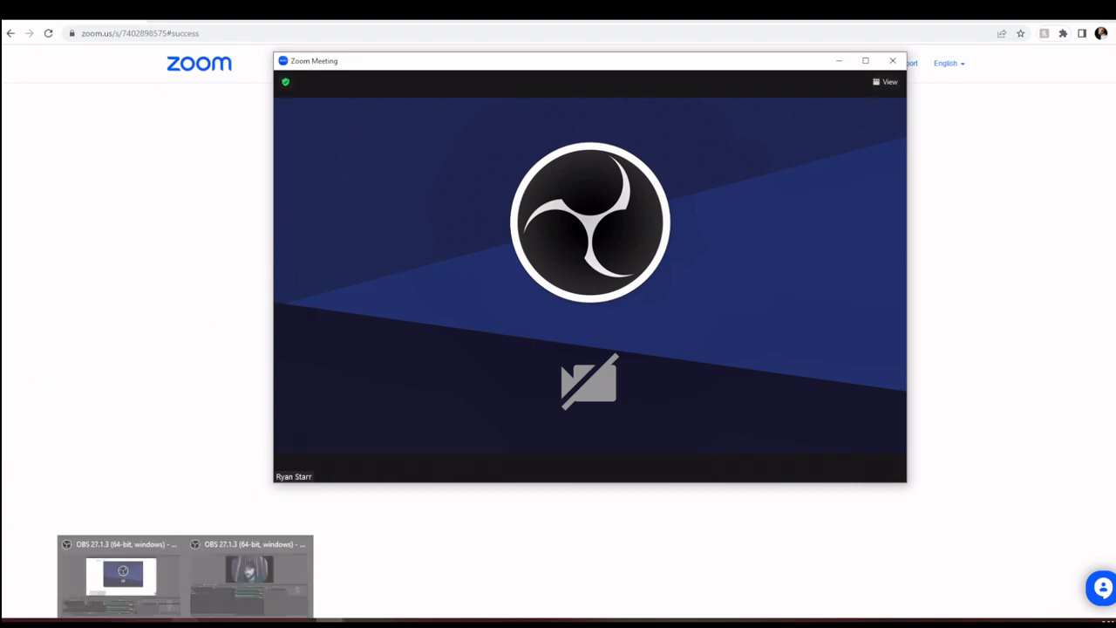
{"action": "left_click", "coordinate": [299, 602]}
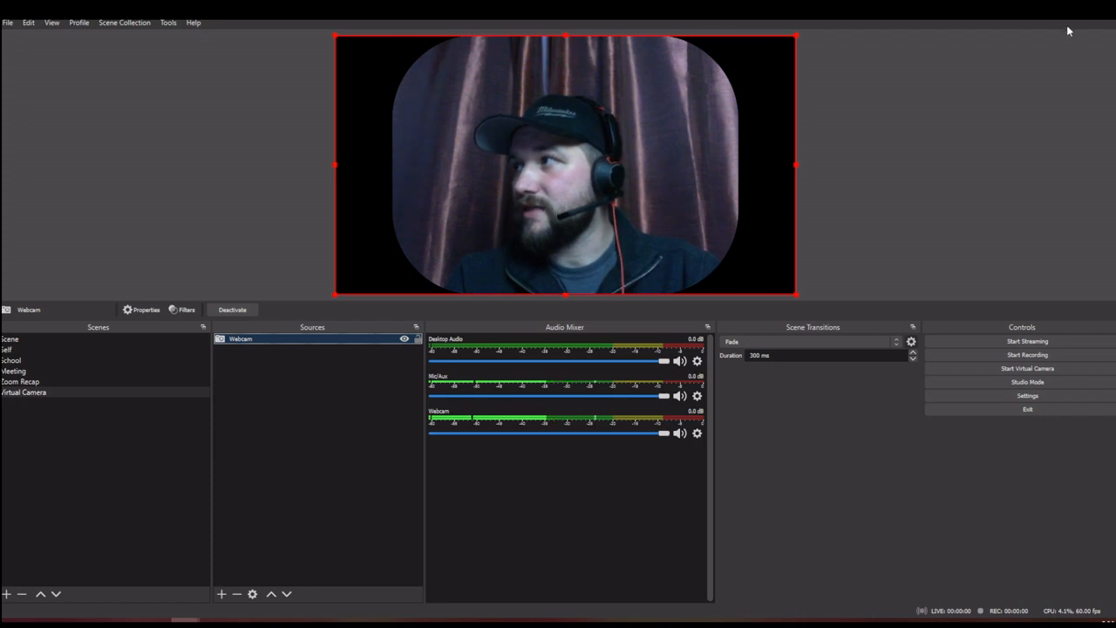
Arrange the OBS window and the Zoom meeting window side by side, each filling half of the screen.
{"action": "left_click", "coordinate": [1092, 13]}
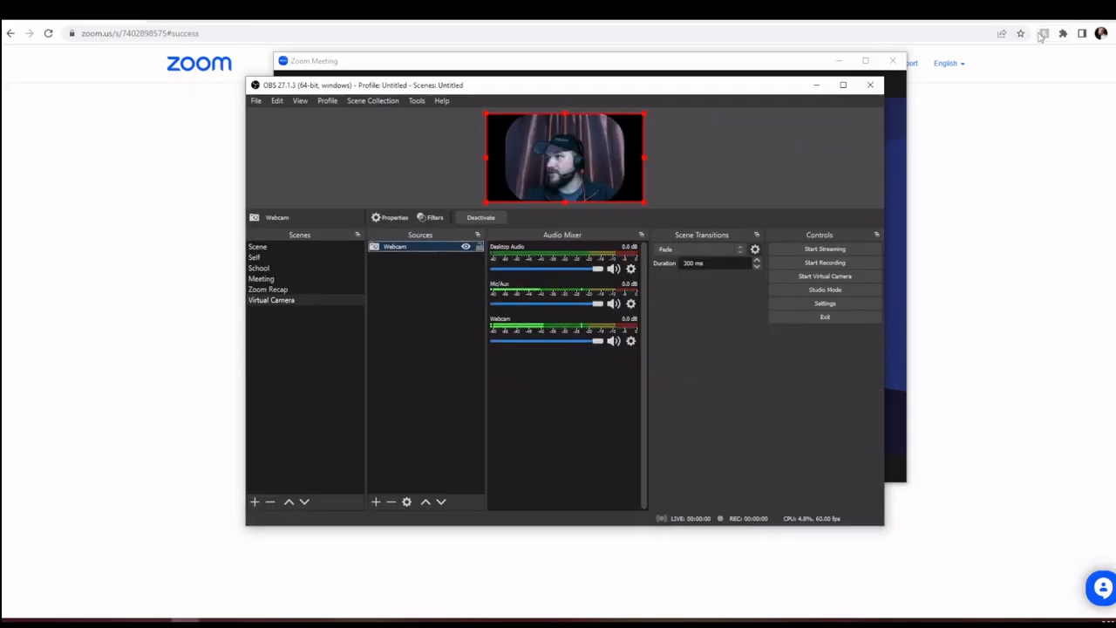
{"action": "left_click_drag", "start_coordinate": [654, 90], "coordinate": [1115, 195]}
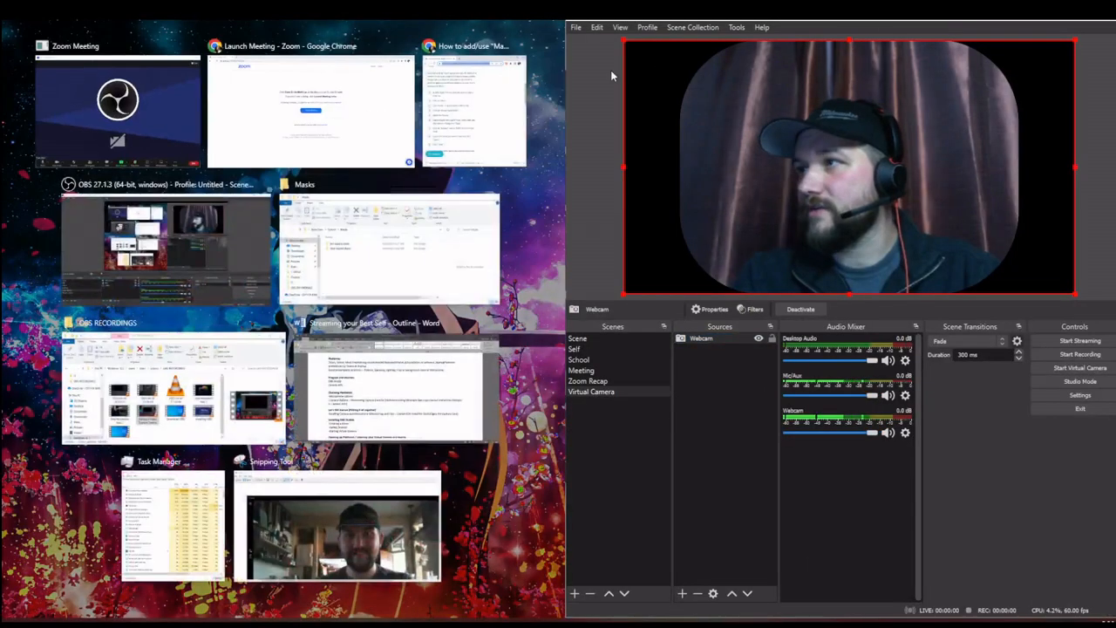
{"action": "left_click", "coordinate": [147, 131]}
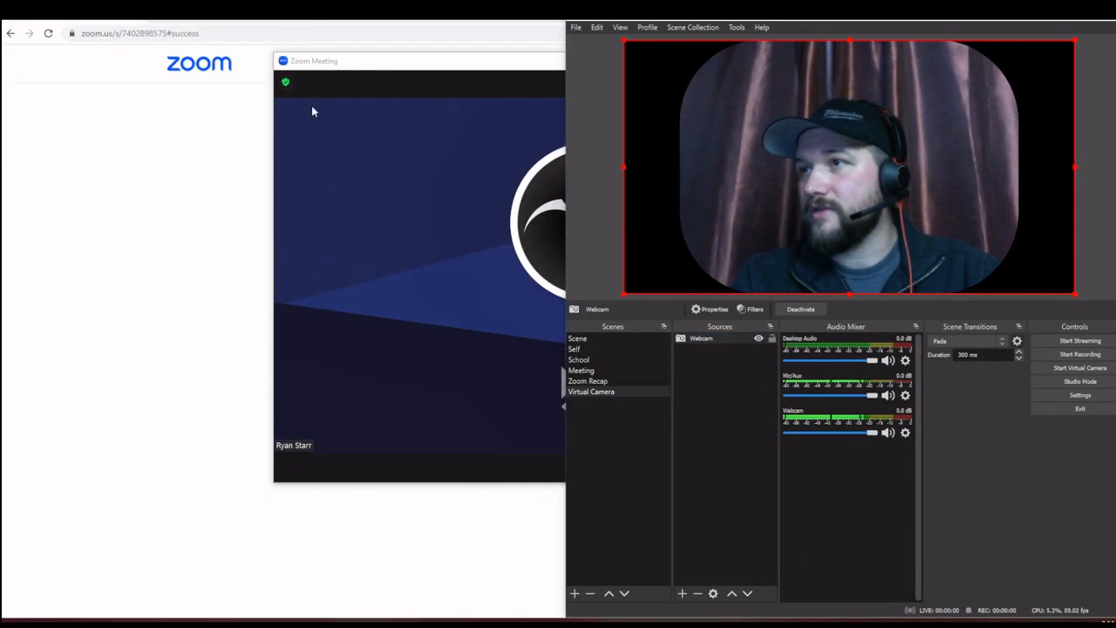
{"action": "left_click_drag", "start_coordinate": [446, 69], "coordinate": [271, 60]}
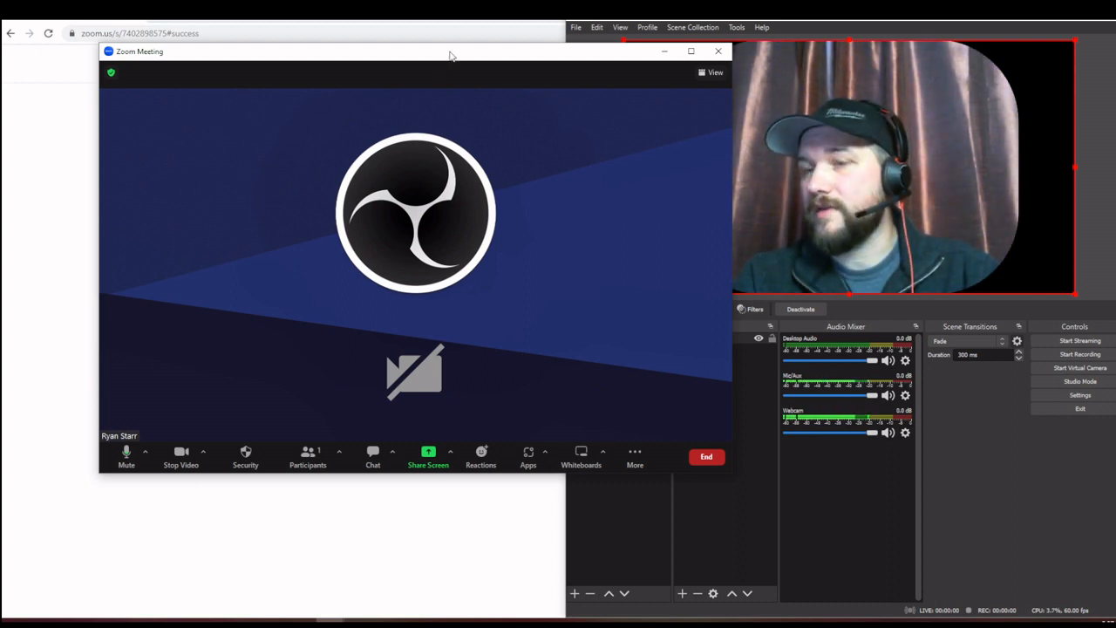
{"action": "left_click_drag", "start_coordinate": [346, 78], "coordinate": [5, 146]}
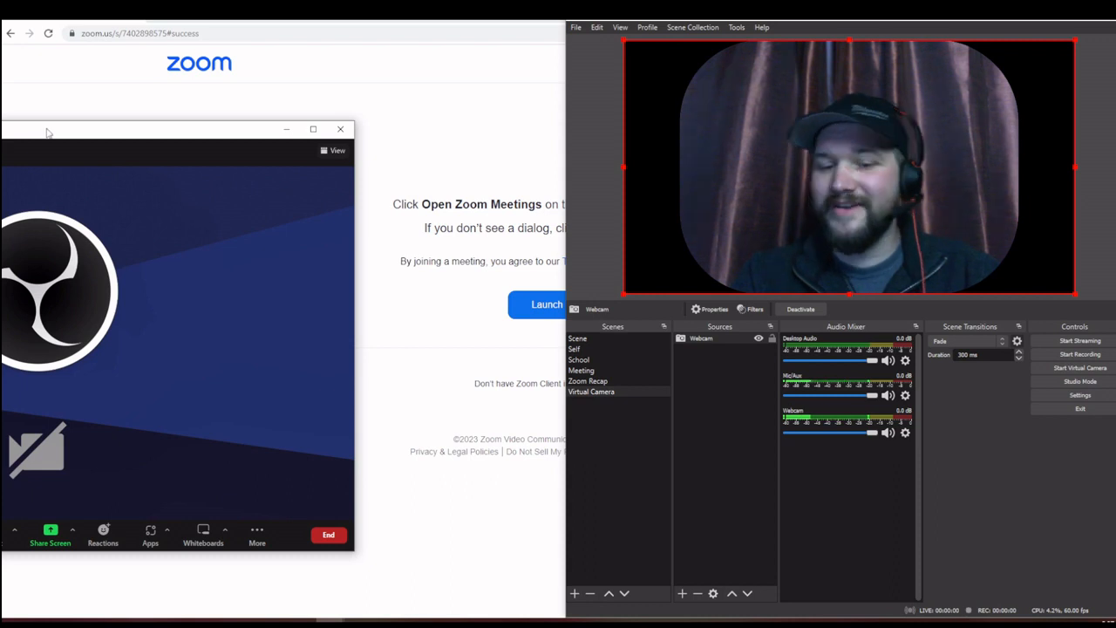
{"action": "left_click_drag", "start_coordinate": [48, 132], "coordinate": [0, 161]}
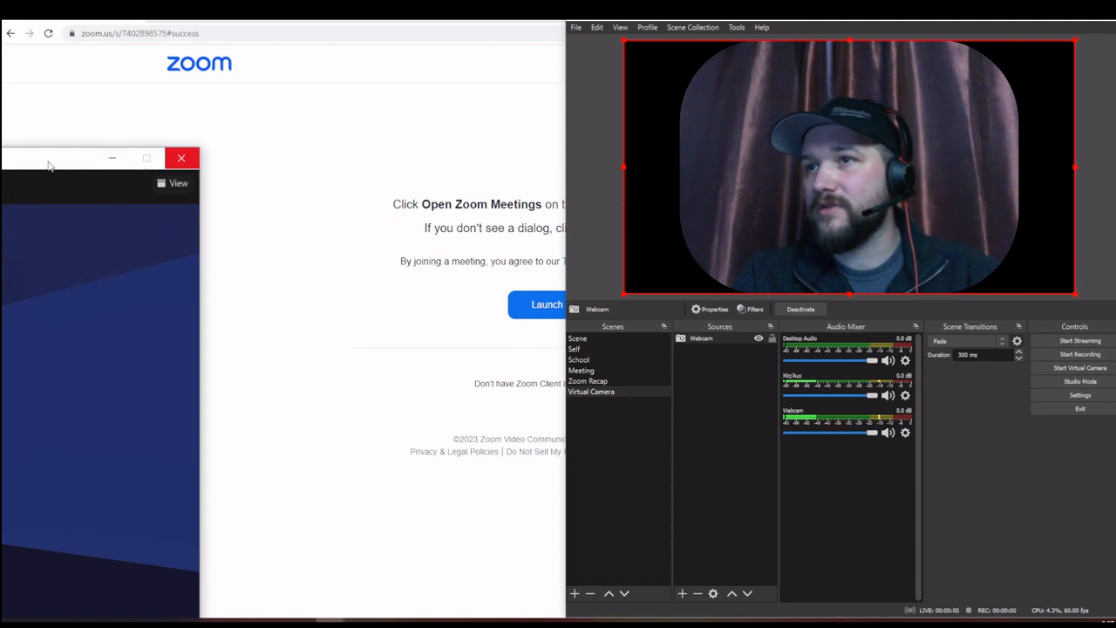
{"action": "left_click_drag", "start_coordinate": [50, 164], "coordinate": [497, 114]}
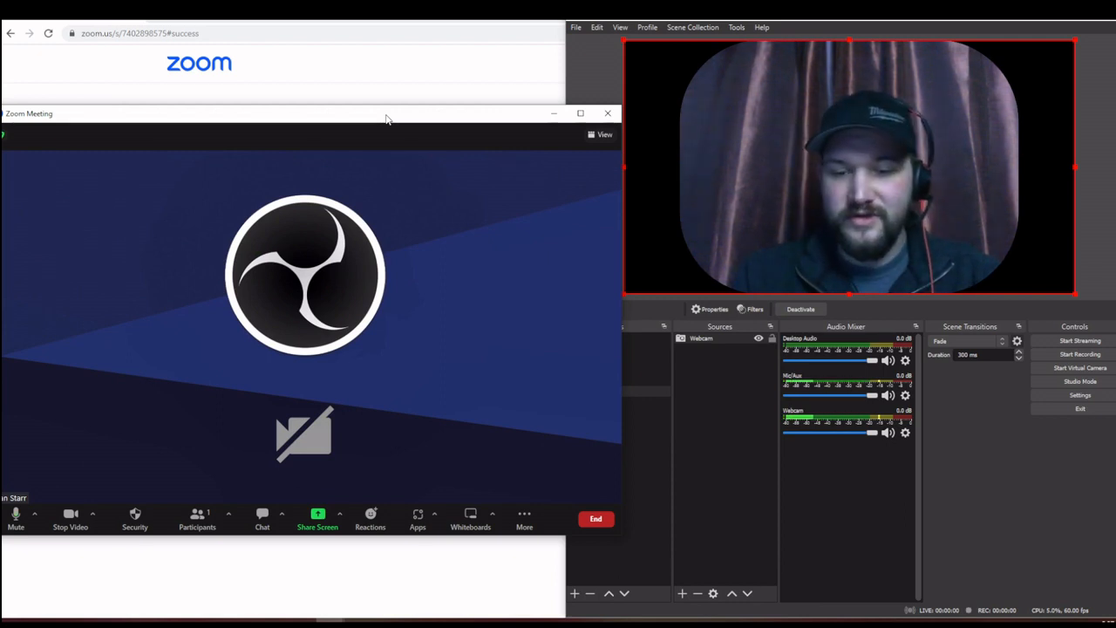
{"action": "double_click", "coordinate": [387, 119]}
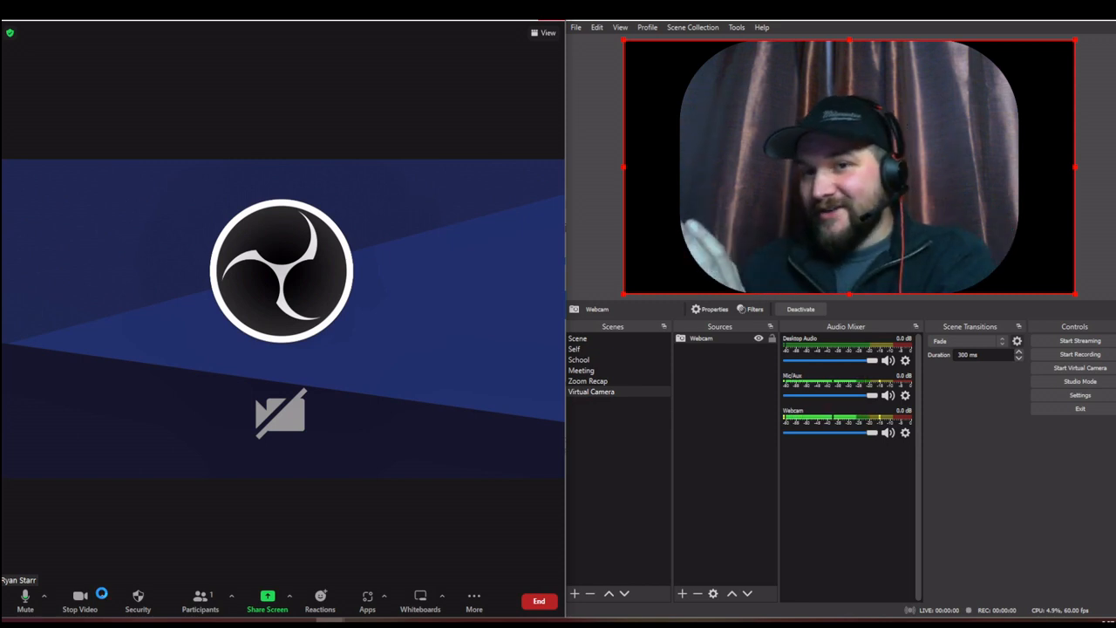
Check the meeting's camera choice and start the virtual camera in OBS to feed the Virtual Camera scene into Zoom.
{"action": "left_click", "coordinate": [102, 596]}
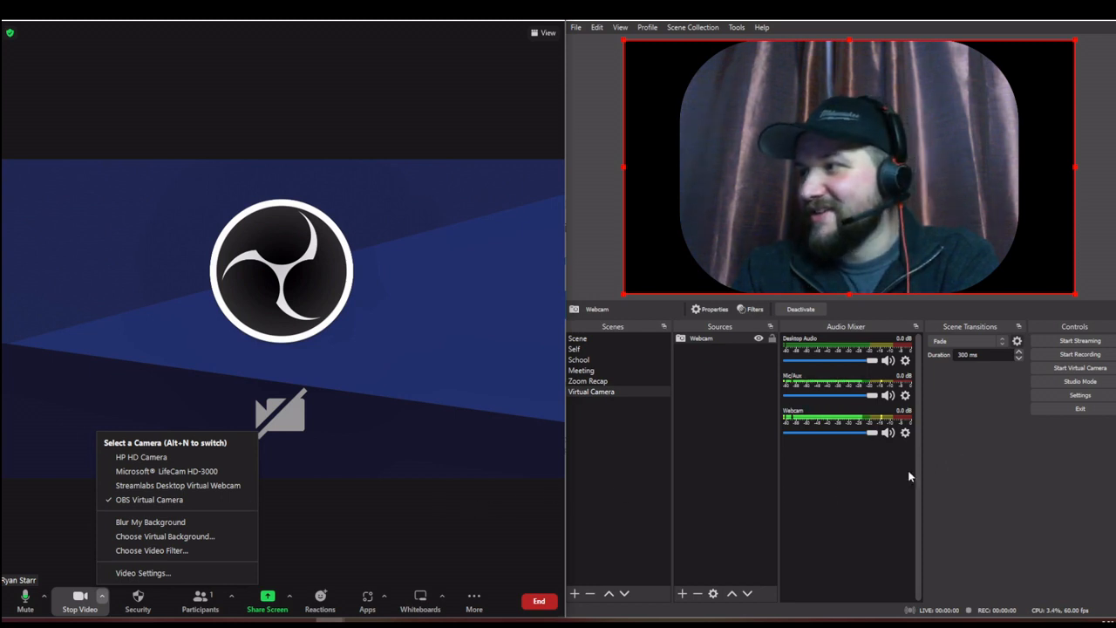
{"action": "left_click", "coordinate": [1095, 371]}
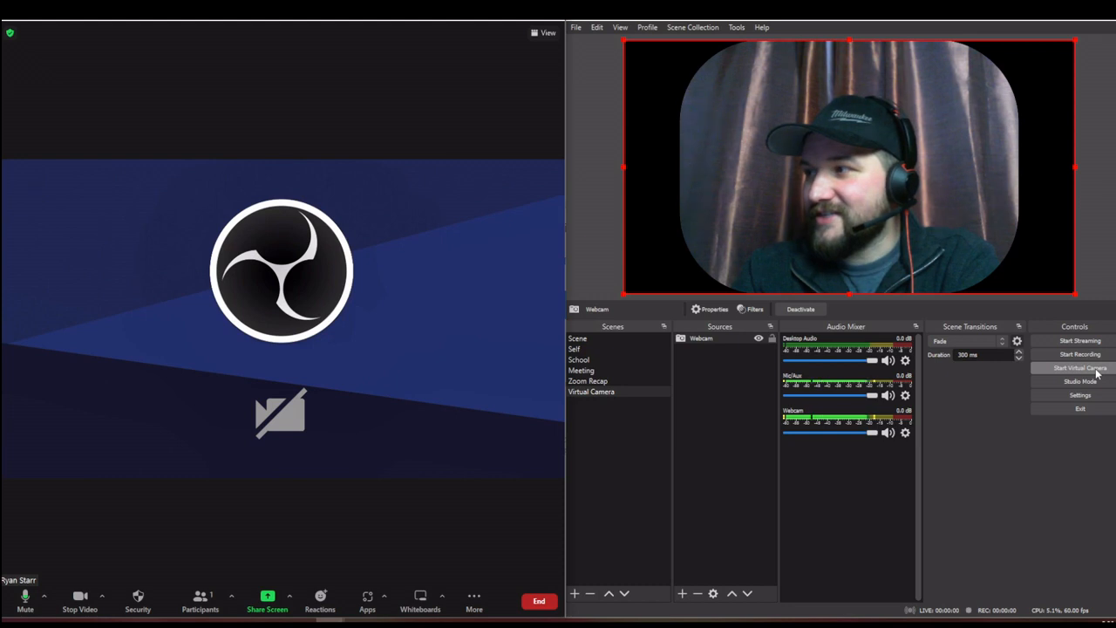
{"action": "left_click", "coordinate": [1096, 371]}
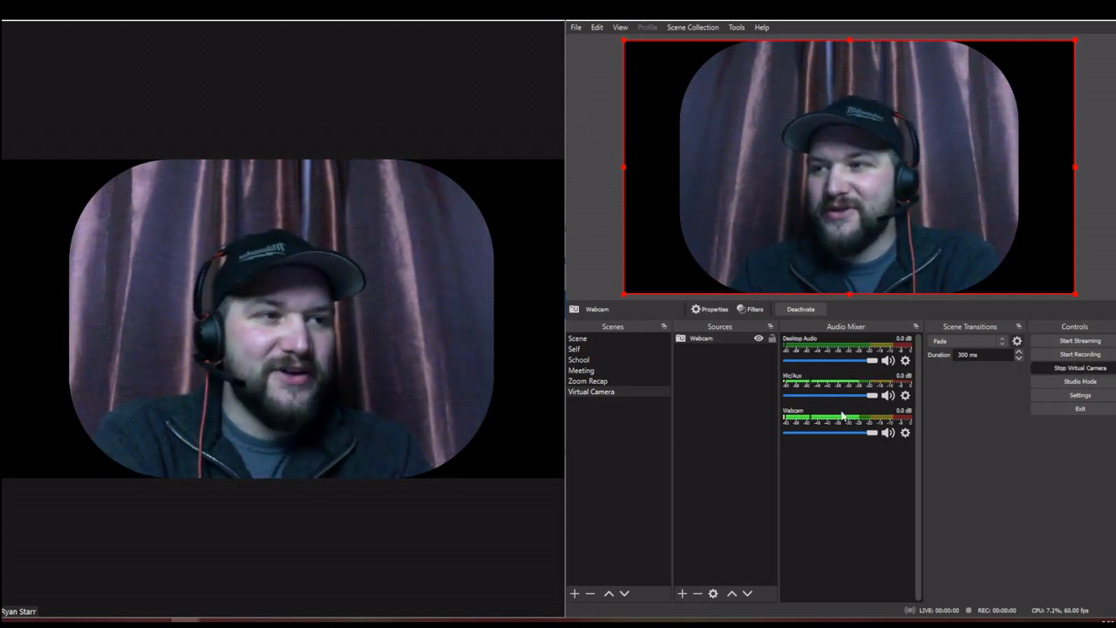
Try narrowing the Webcam source from its left edge in the preview and undo the resize.
{"action": "mouse_move", "coordinate": [382, 461]}
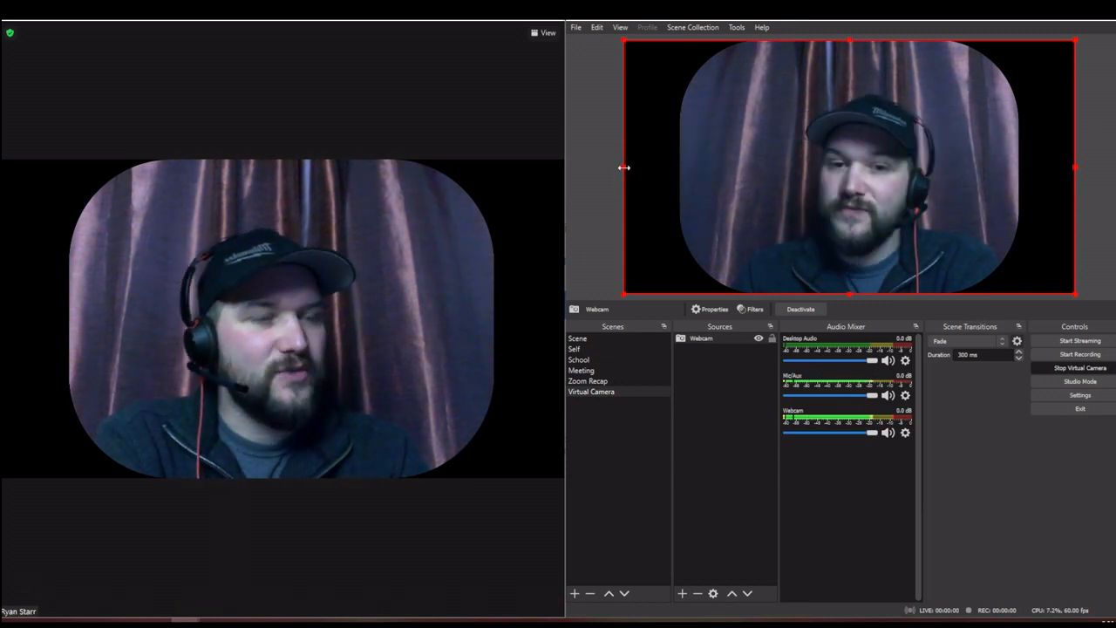
{"action": "left_click_drag", "start_coordinate": [625, 167], "coordinate": [729, 170]}
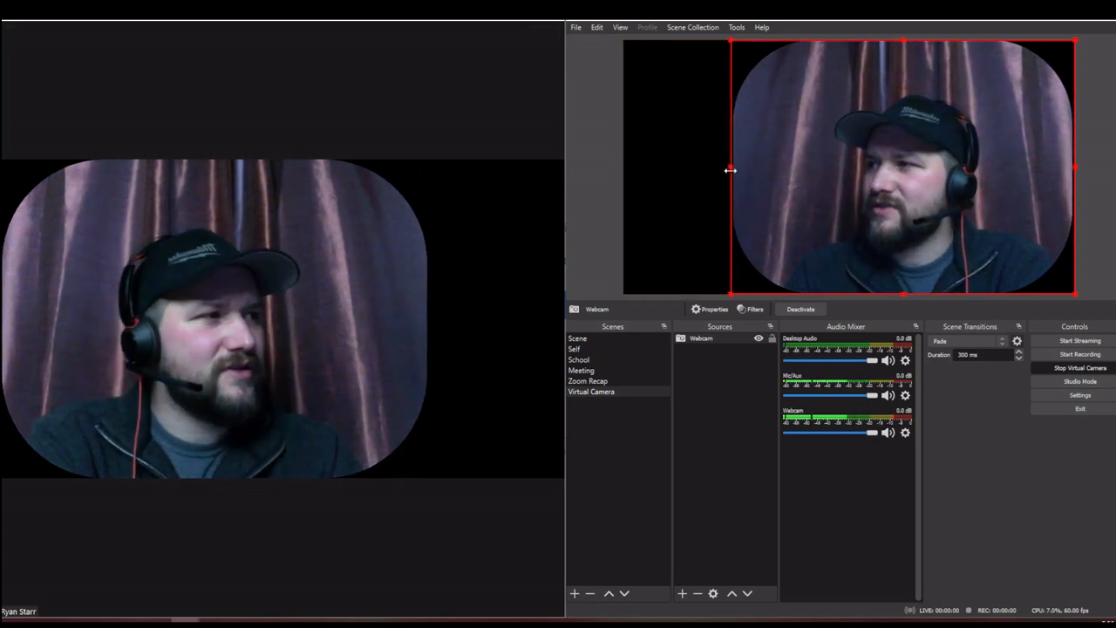
{"action": "left_click_drag", "start_coordinate": [727, 169], "coordinate": [619, 192]}
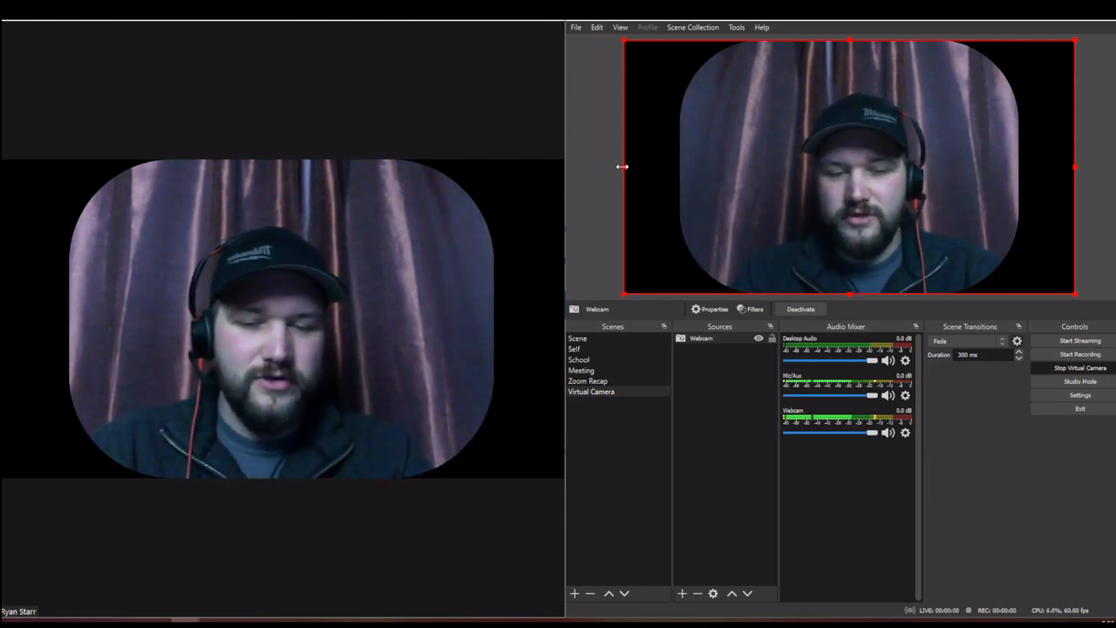
{"action": "left_click_drag", "start_coordinate": [622, 165], "coordinate": [604, 180]}
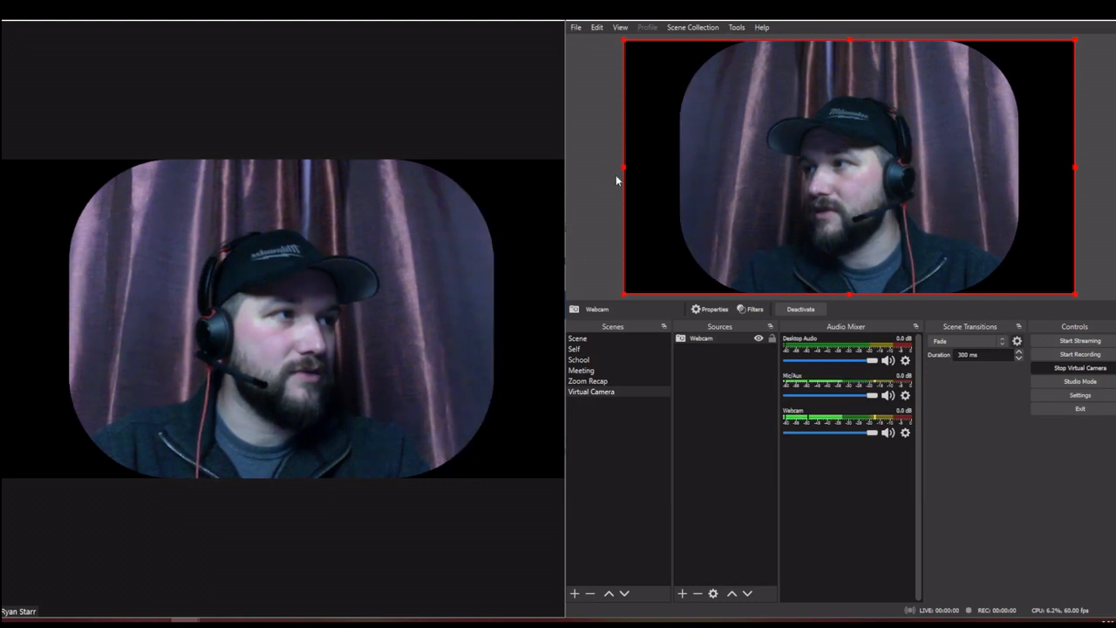
{"action": "left_click_drag", "start_coordinate": [622, 165], "coordinate": [734, 176]}
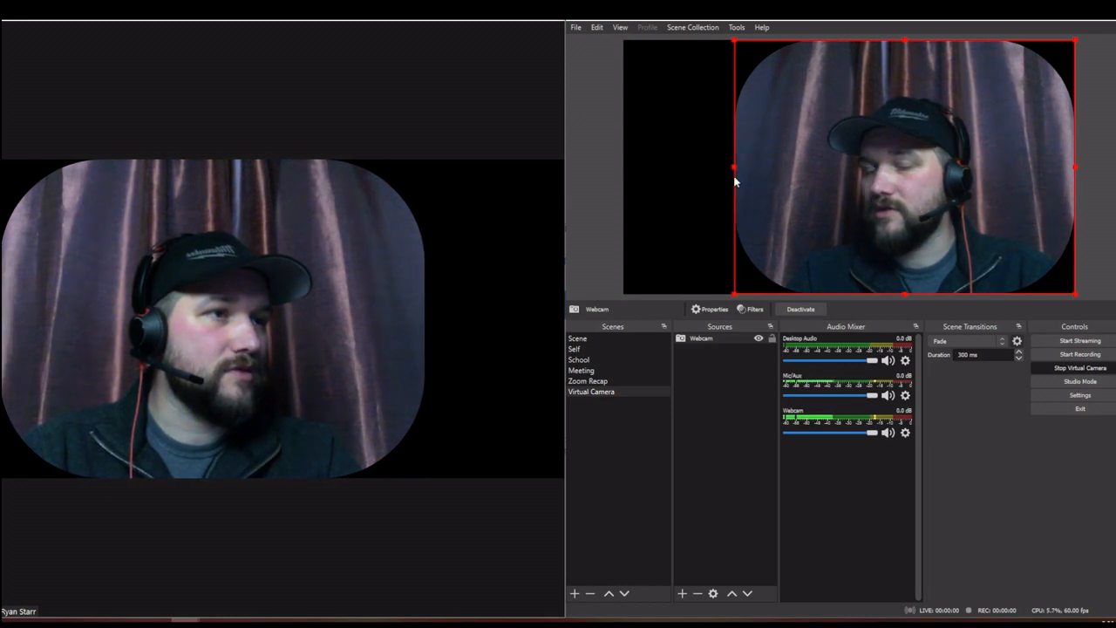
{"action": "key", "text": "ctrl+z"}
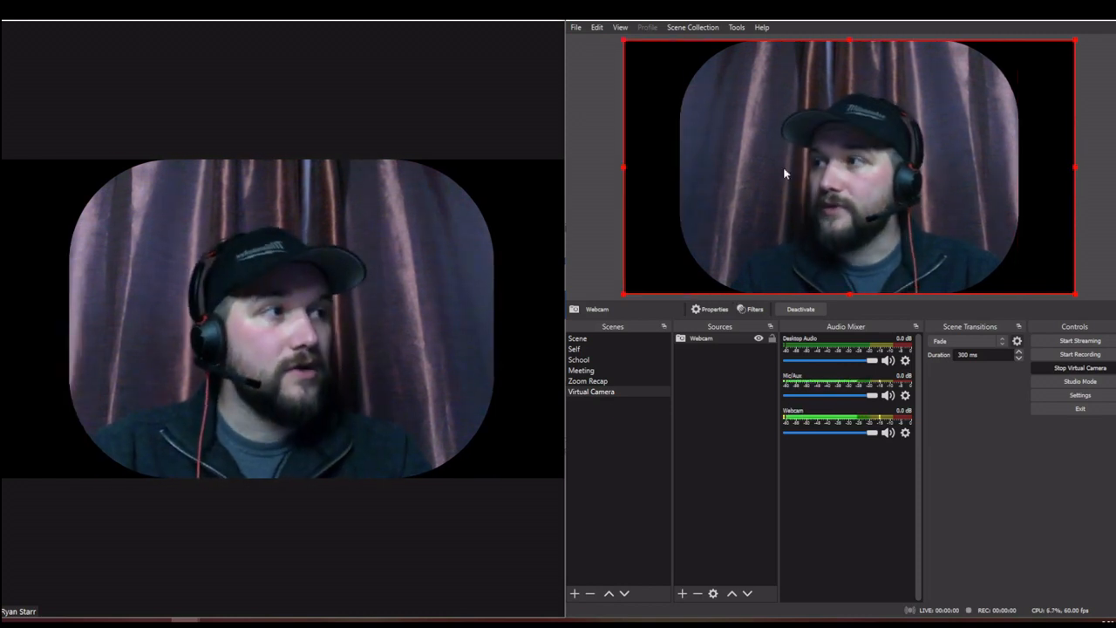
Flip the Webcam source horizontally in the Virtual Camera scene.
{"action": "mouse_move", "coordinate": [510, 260]}
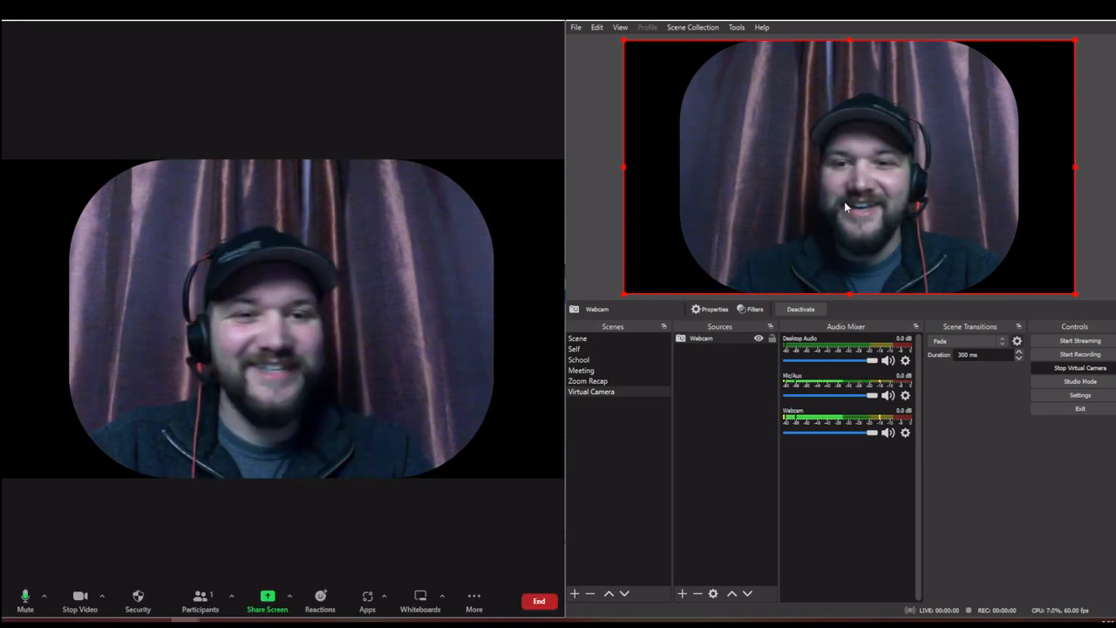
{"action": "mouse_move", "coordinate": [859, 209]}
{"action": "left_mouse_down"}
{"action": "mouse_move", "coordinate": [718, 139]}
{"action": "mouse_move", "coordinate": [826, 236]}
{"action": "mouse_move", "coordinate": [974, 240]}
{"action": "mouse_move", "coordinate": [1006, 209]}
{"action": "mouse_move", "coordinate": [856, 206]}
{"action": "left_mouse_up"}
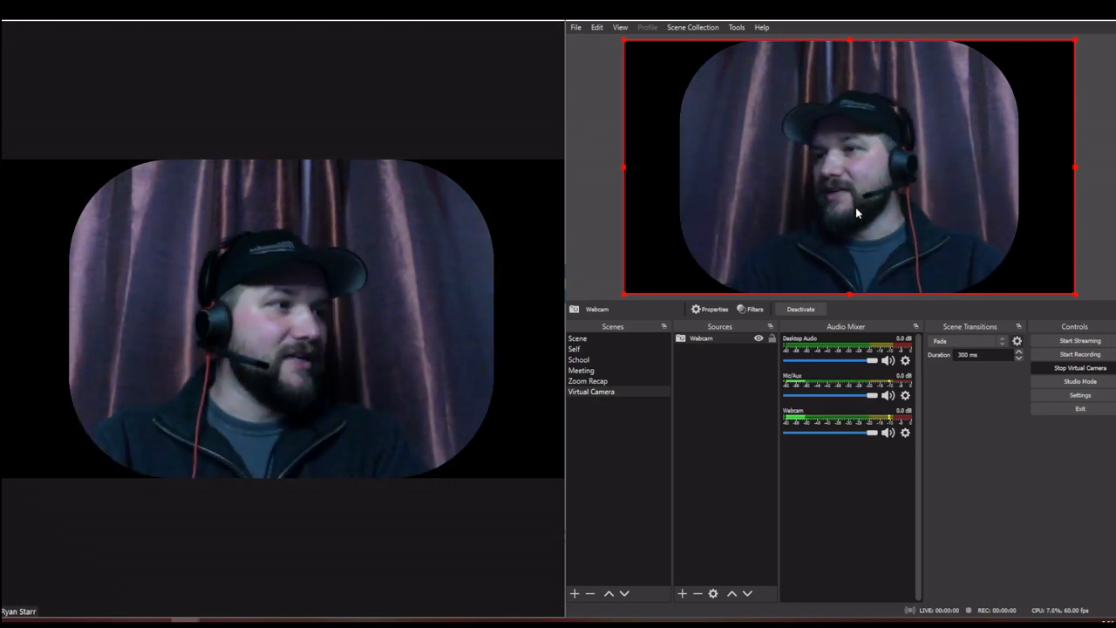
{"action": "mouse_move", "coordinate": [215, 542]}
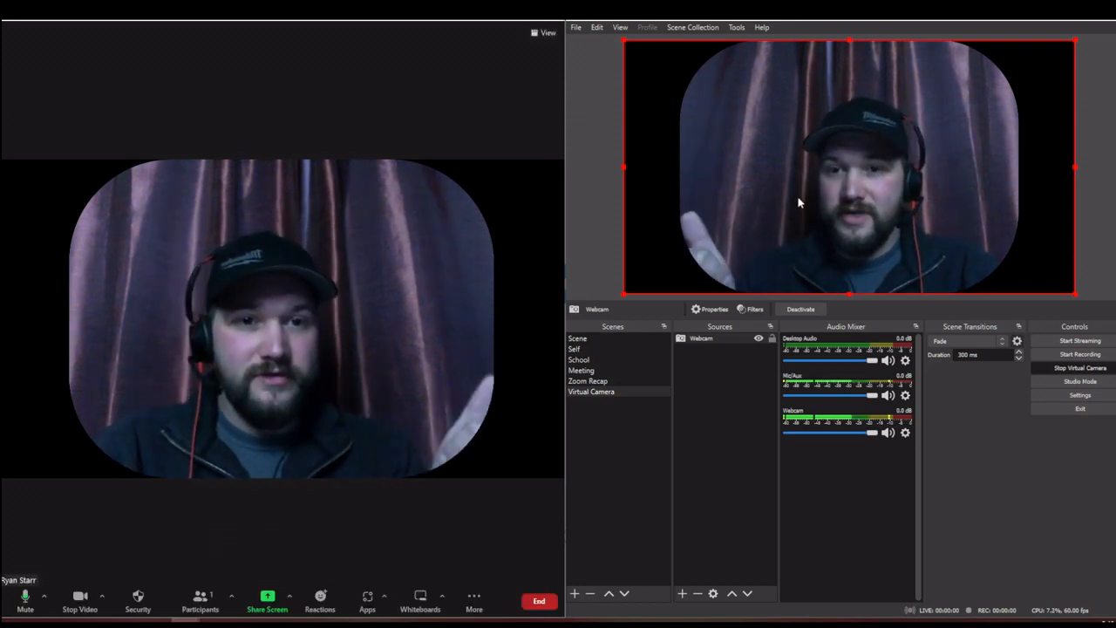
{"action": "right_click", "coordinate": [871, 189]}
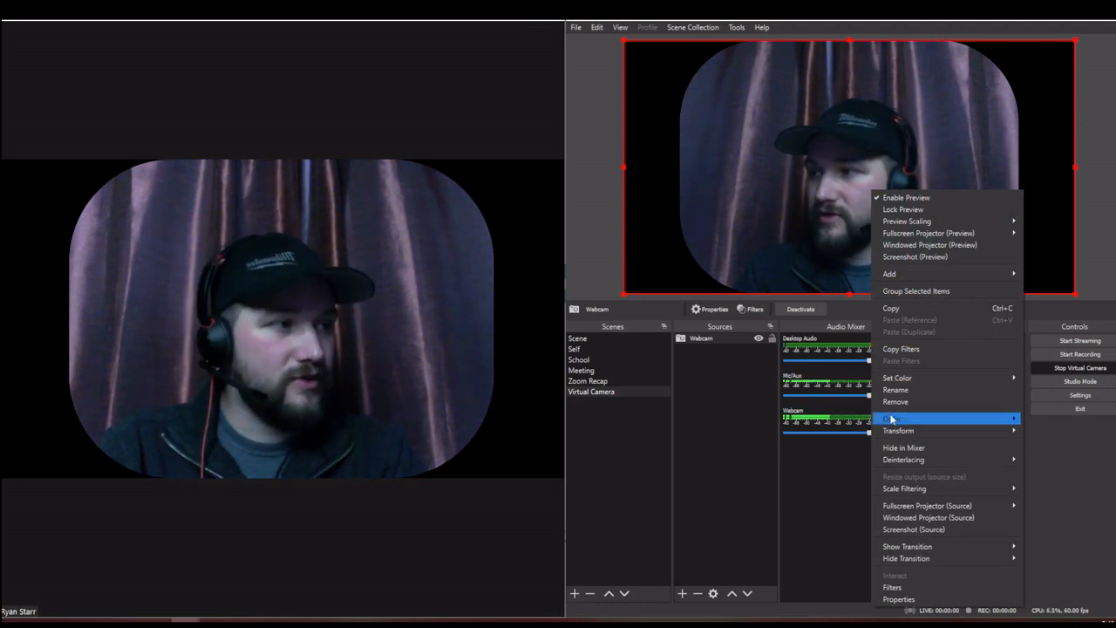
{"action": "left_click", "coordinate": [736, 364]}
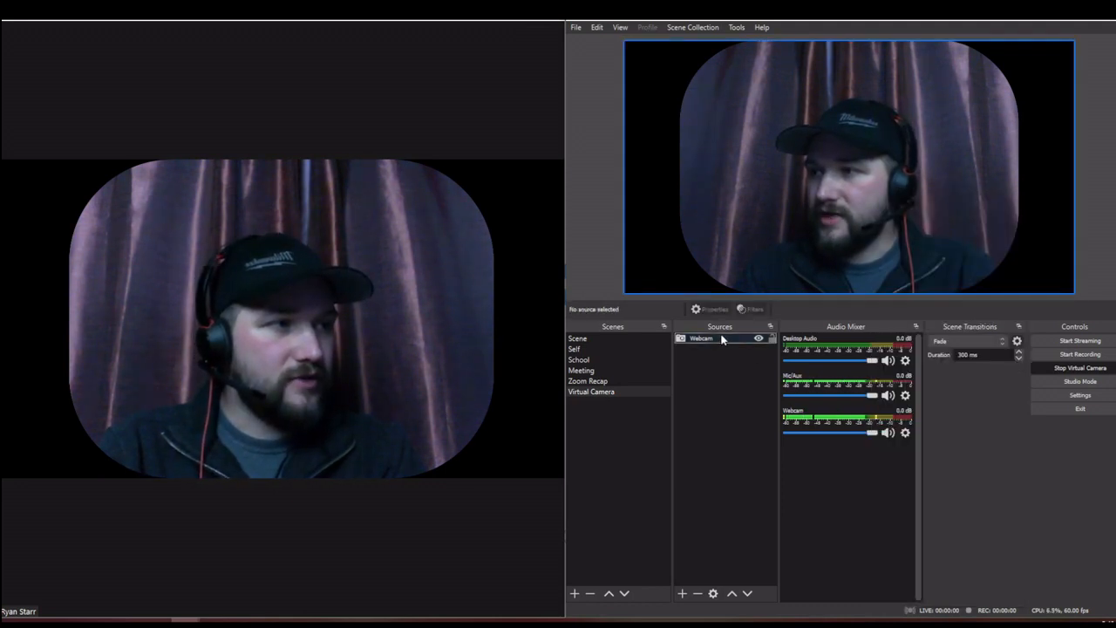
{"action": "right_click", "coordinate": [719, 337]}
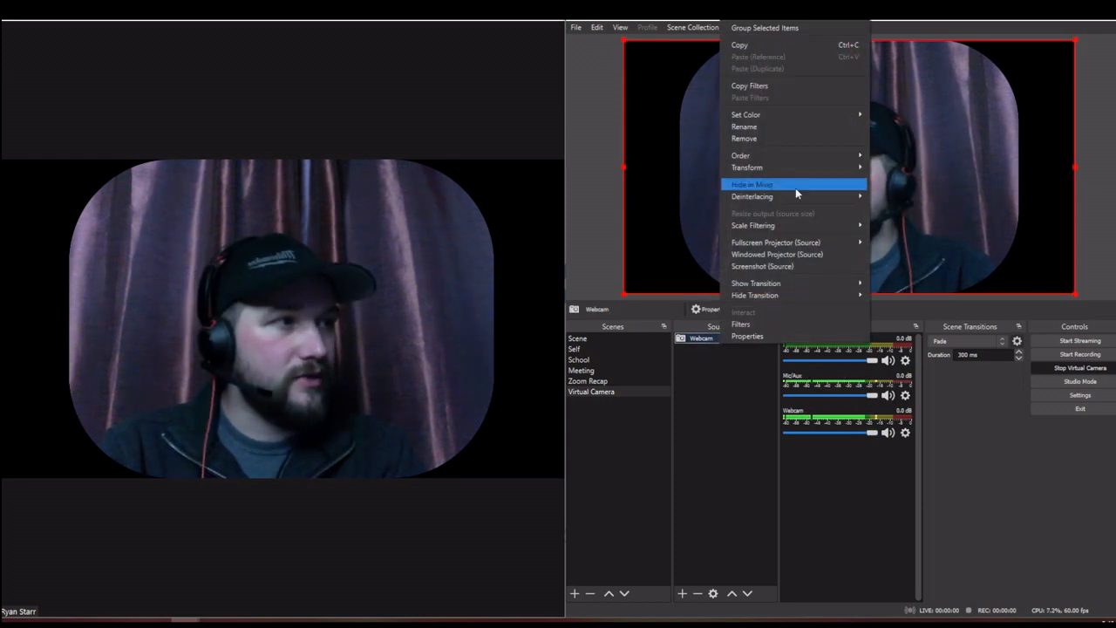
{"action": "mouse_move", "coordinate": [779, 172]}
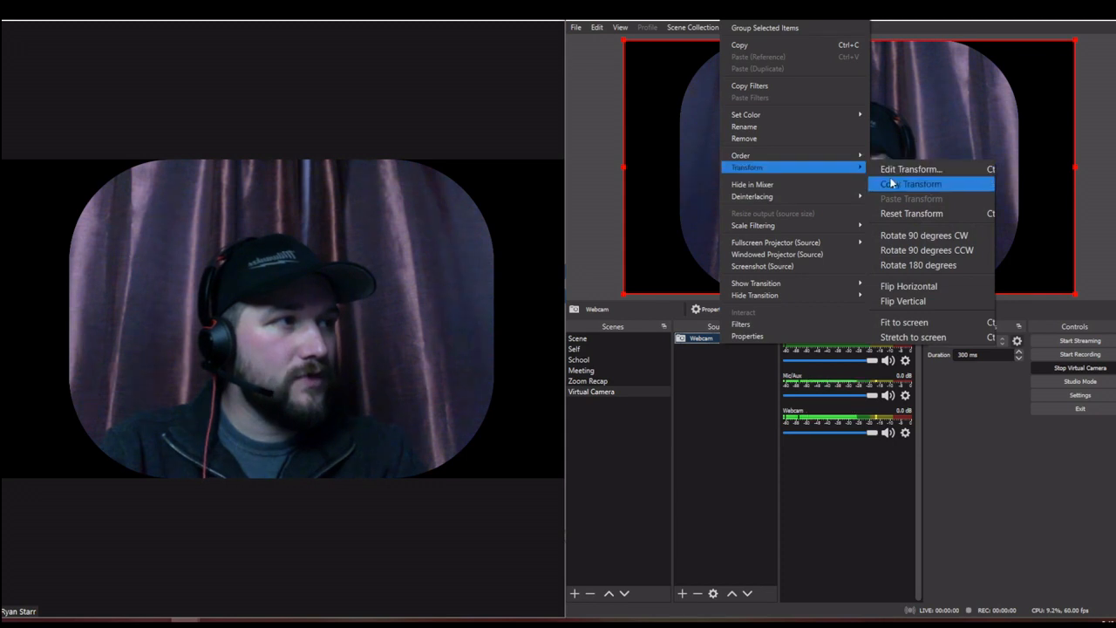
{"action": "left_click", "coordinate": [906, 289]}
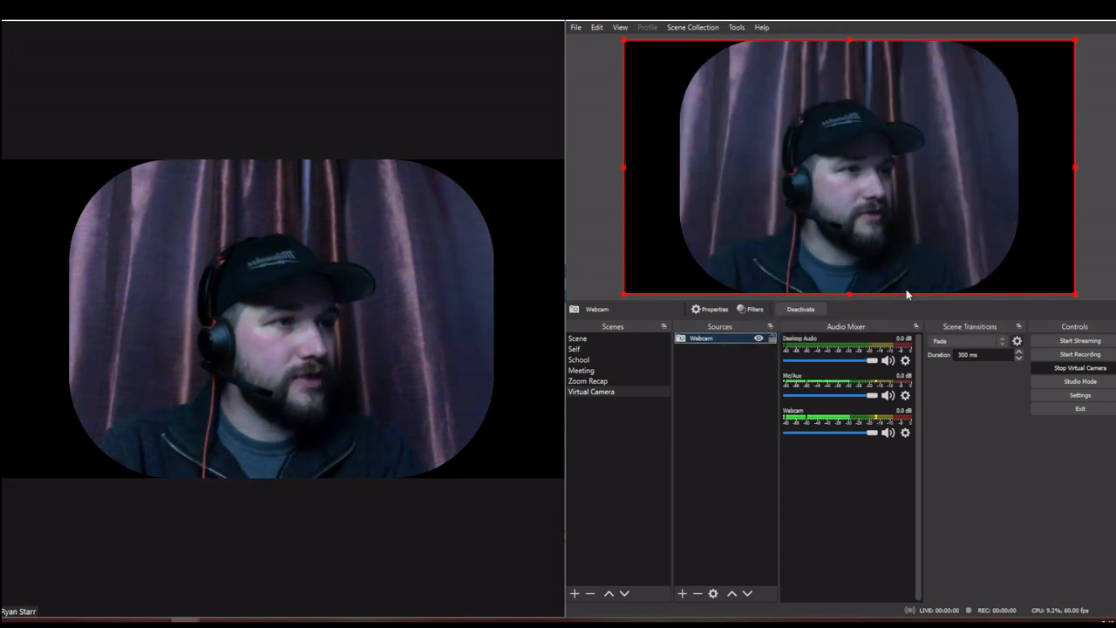
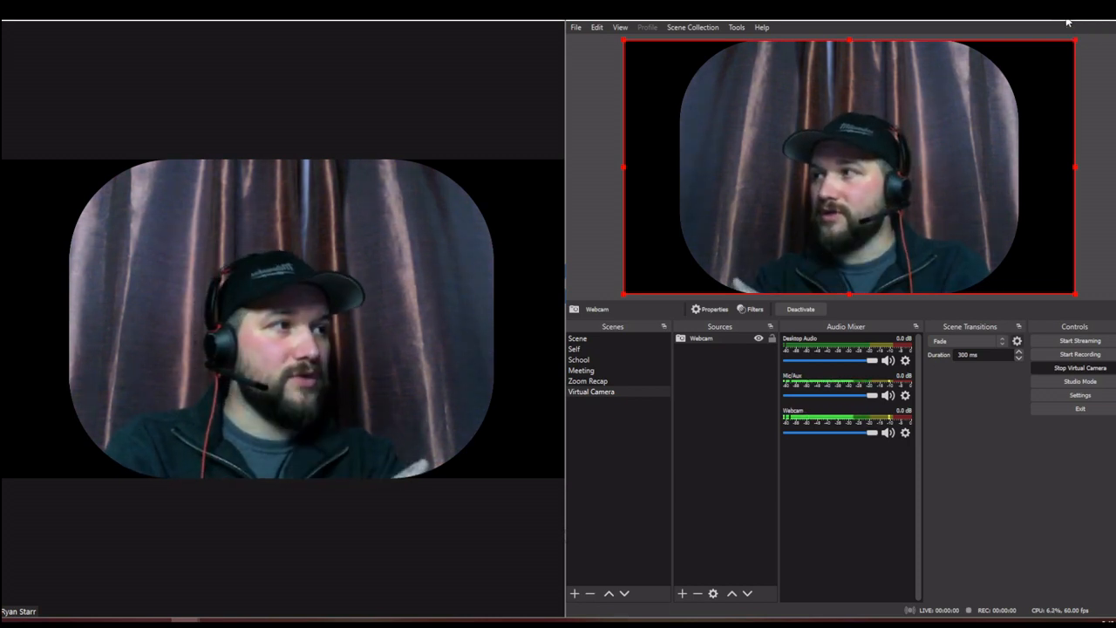
Minimize OBS and move the Zoom meeting out of the split layout as a floating window over the browser.
{"action": "left_click", "coordinate": [1067, 22]}
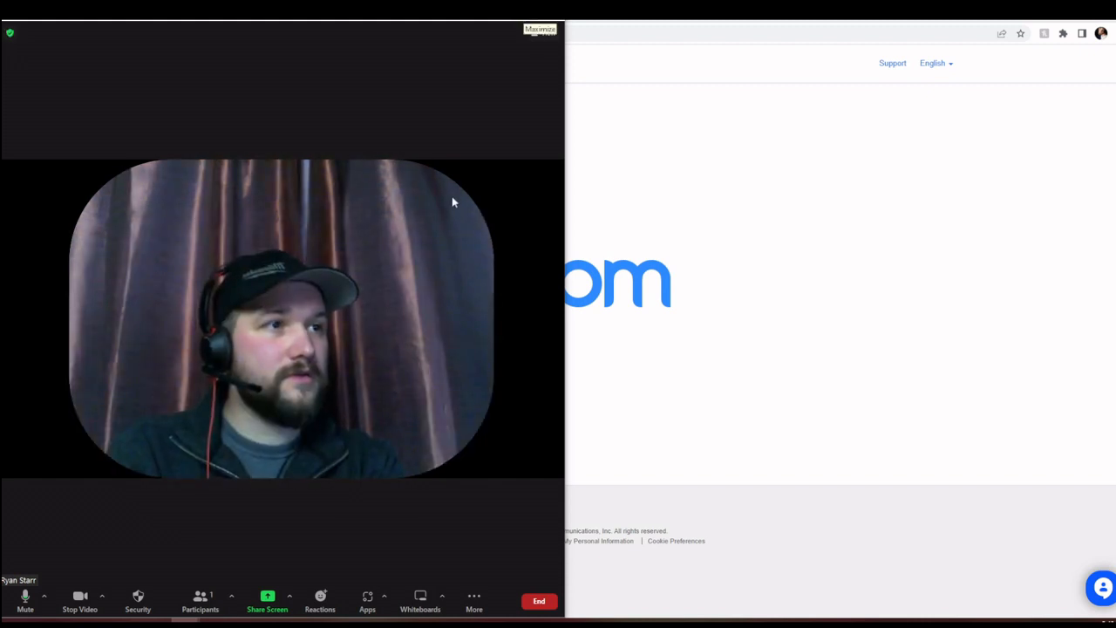
{"action": "left_click_drag", "start_coordinate": [372, 20], "coordinate": [582, 109]}
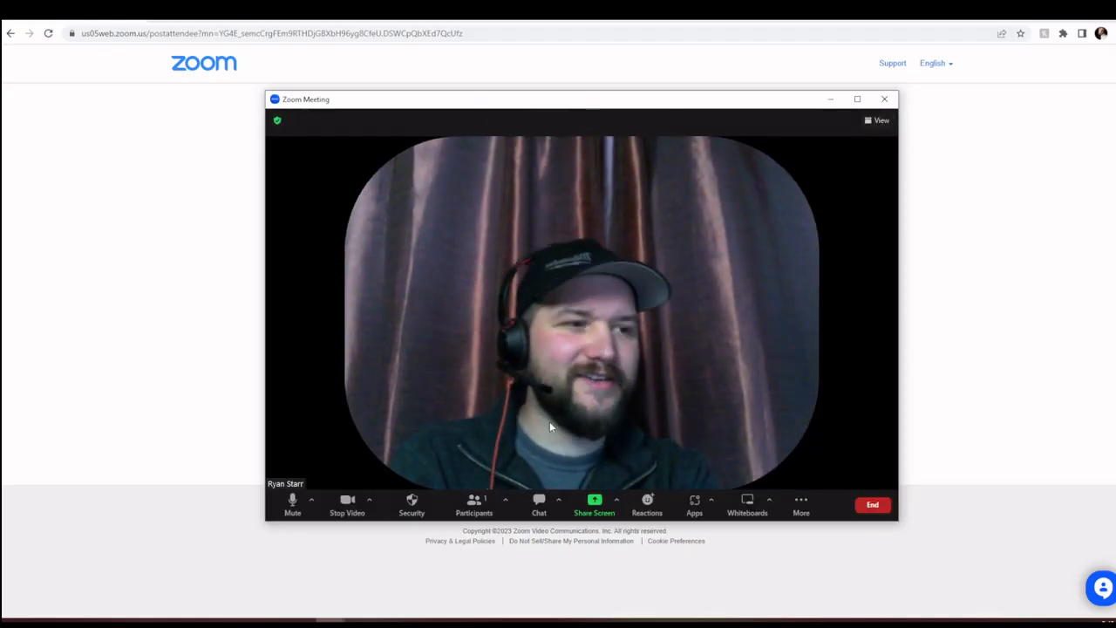
Examine the meeting's available cameras, microphones and speakers, choosing Same as System for the speaker.
{"action": "left_click", "coordinate": [368, 499]}
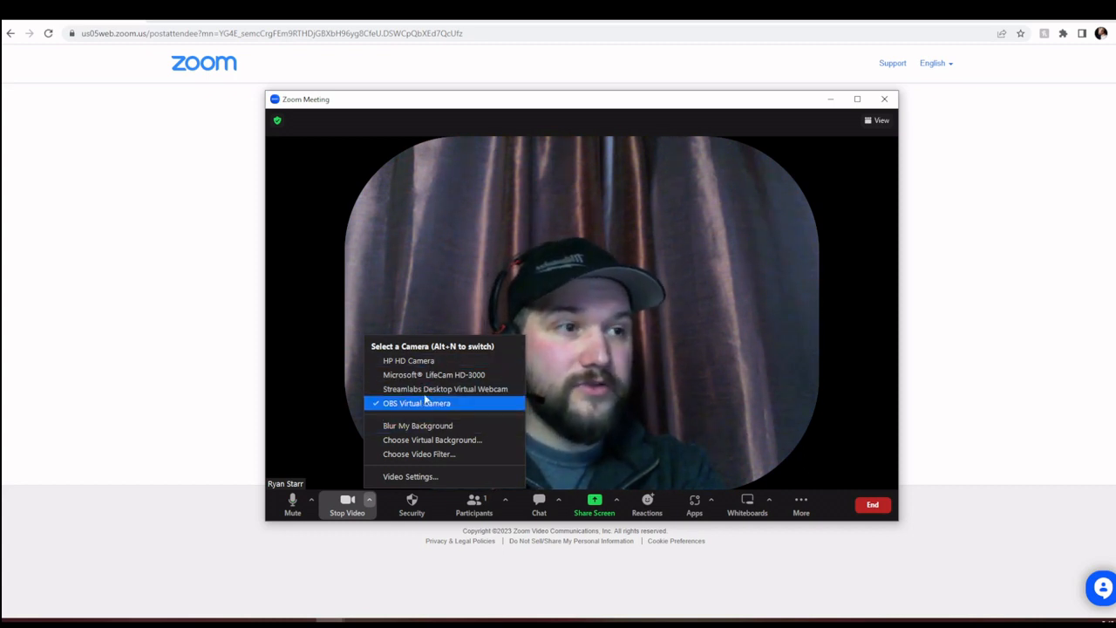
{"action": "left_click", "coordinate": [310, 501]}
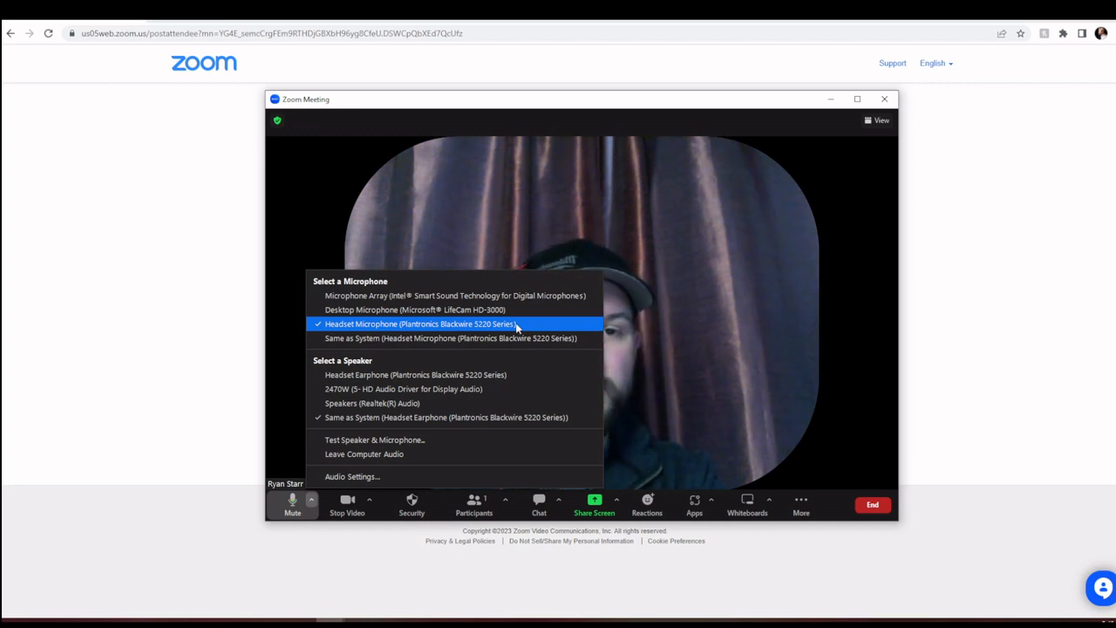
{"action": "left_click", "coordinate": [428, 416]}
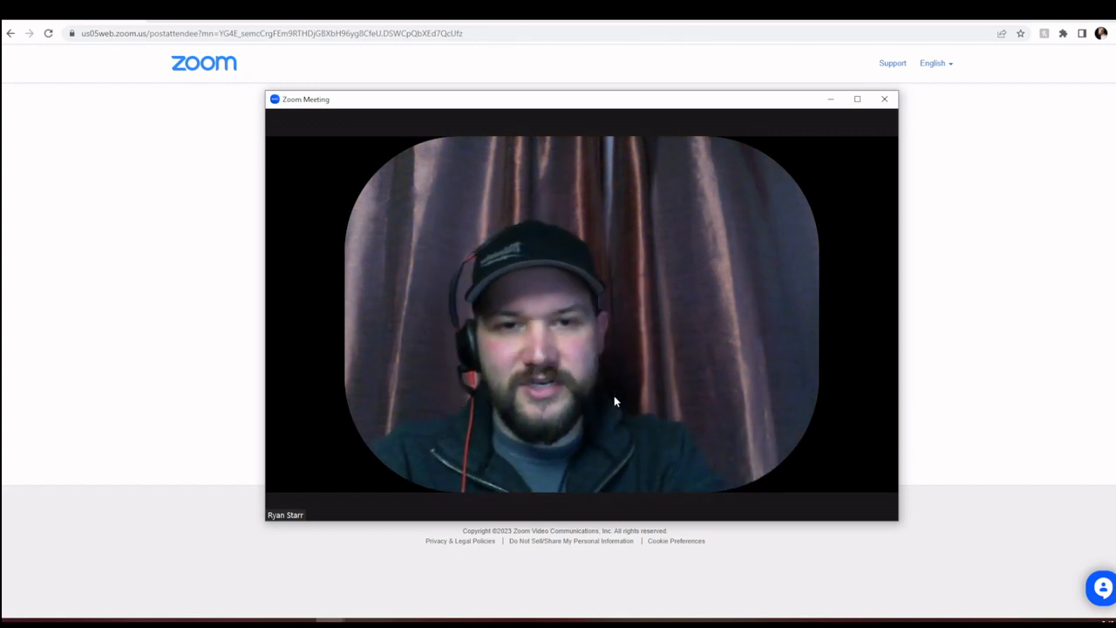
{"action": "mouse_move", "coordinate": [621, 396]}
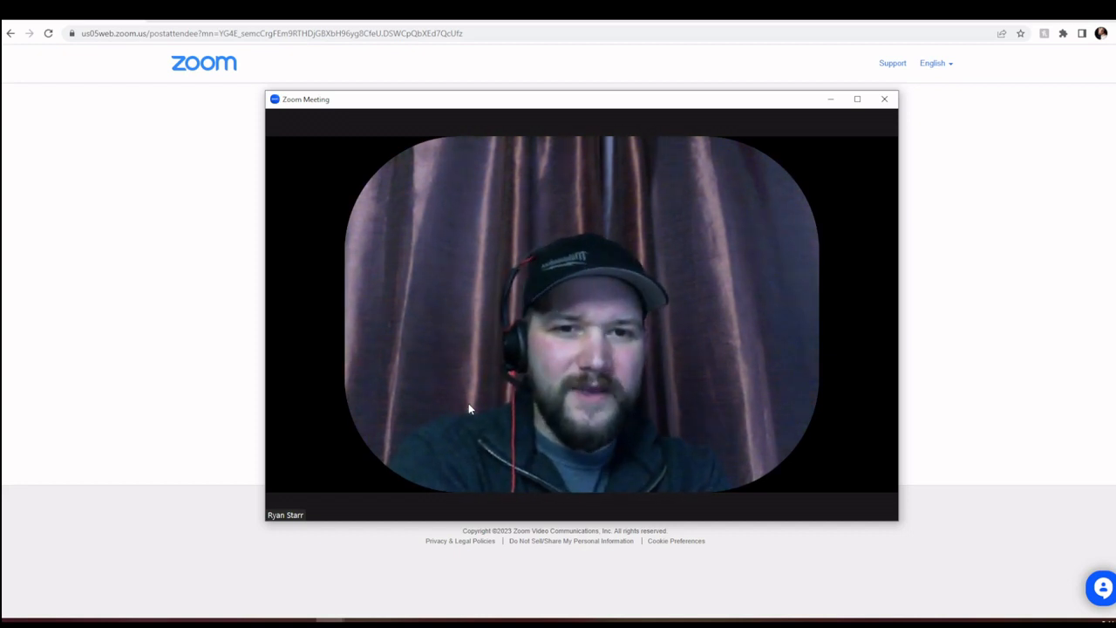
{"action": "mouse_move", "coordinate": [392, 401]}
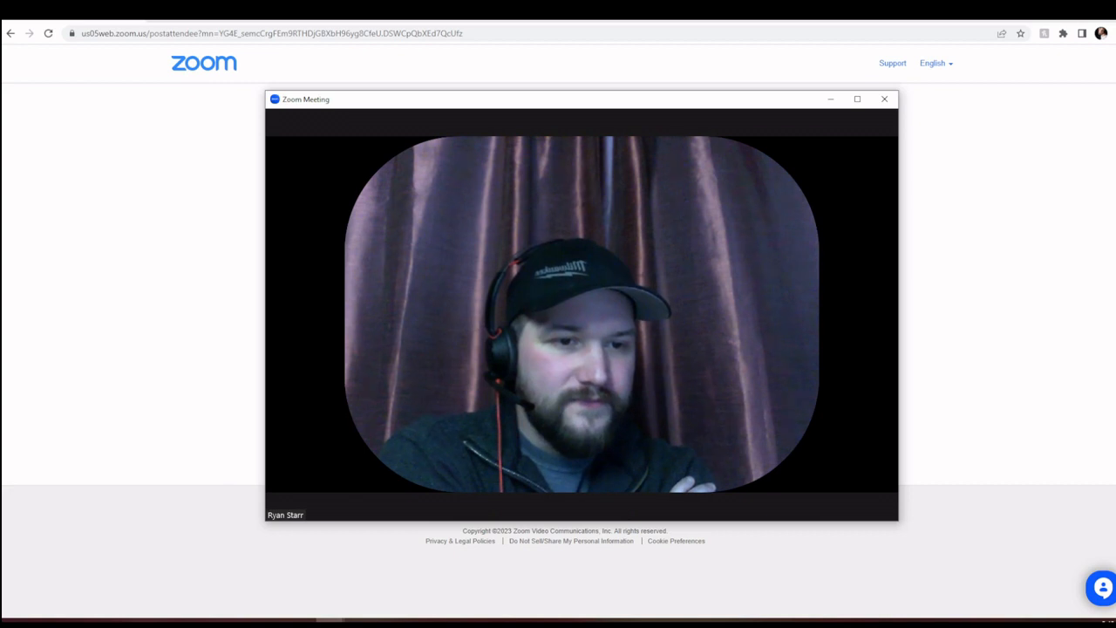
Check the recording and captions options among the meeting's additional controls.
{"action": "left_click", "coordinate": [210, 12]}
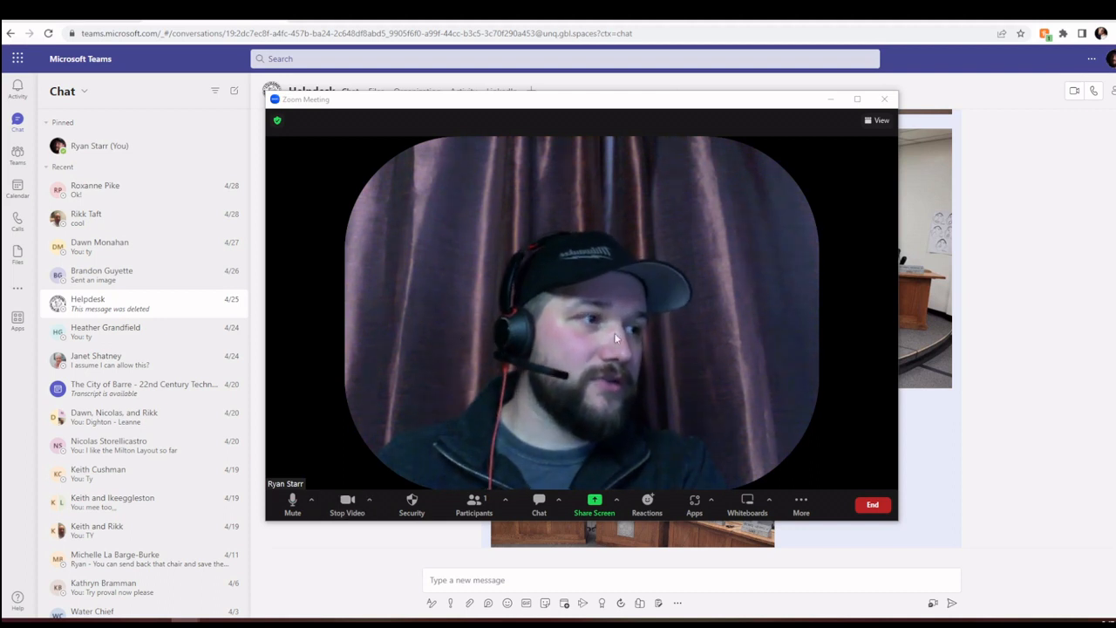
{"action": "left_click", "coordinate": [800, 505]}
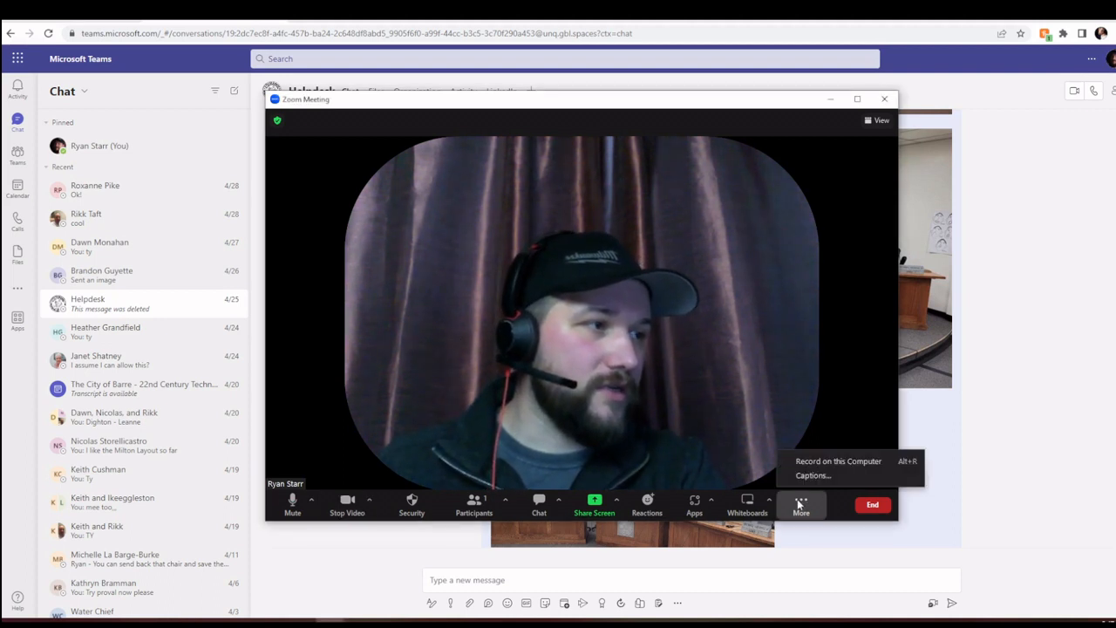
{"action": "left_click", "coordinate": [815, 461]}
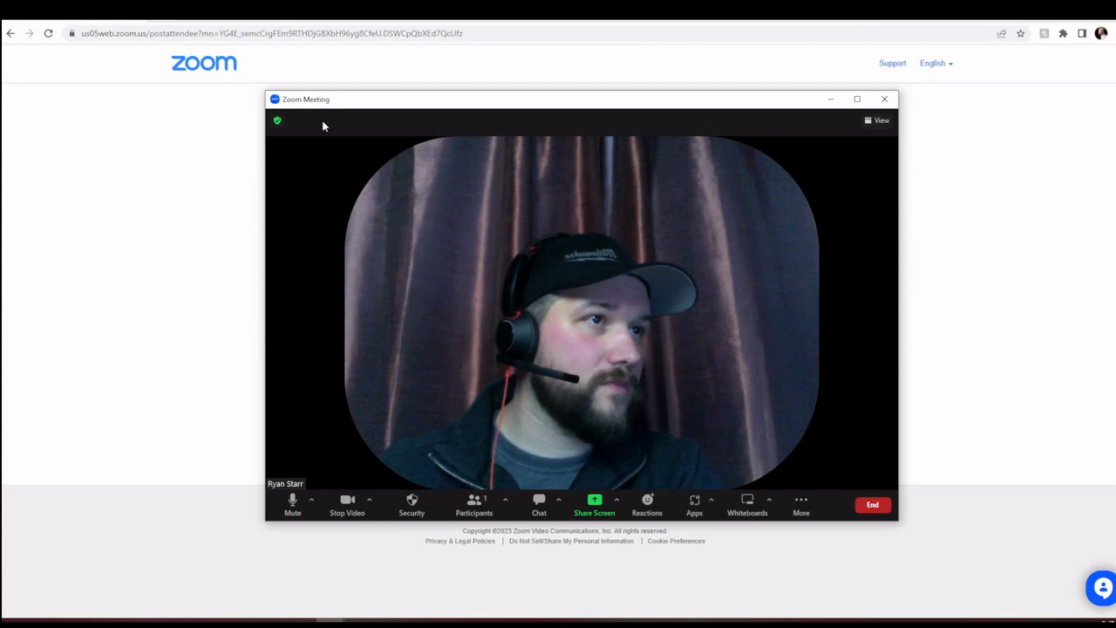
Open Zoom's settings from the meeting information and arrange the Settings and meeting windows side by side.
{"action": "left_click", "coordinate": [278, 120]}
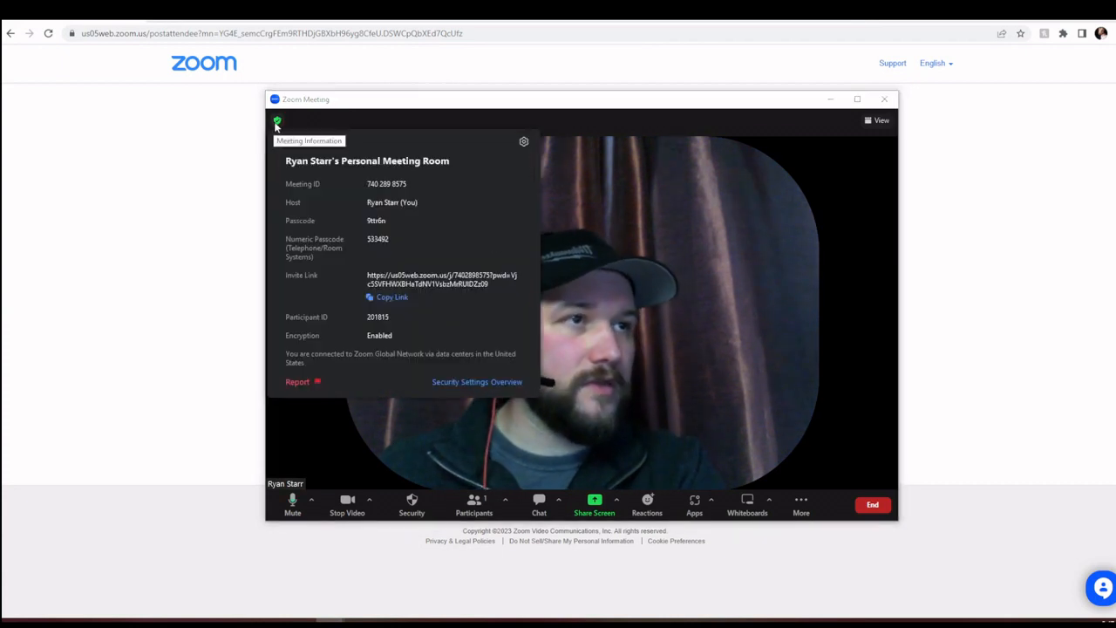
{"action": "left_click", "coordinate": [523, 143]}
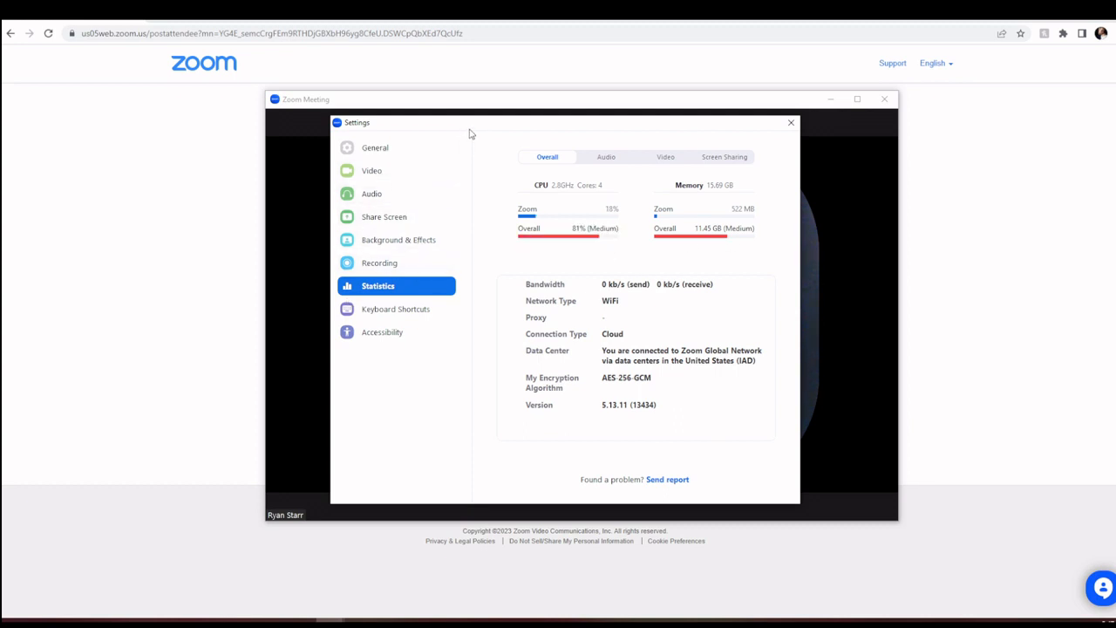
{"action": "left_click_drag", "start_coordinate": [469, 140], "coordinate": [169, 126]}
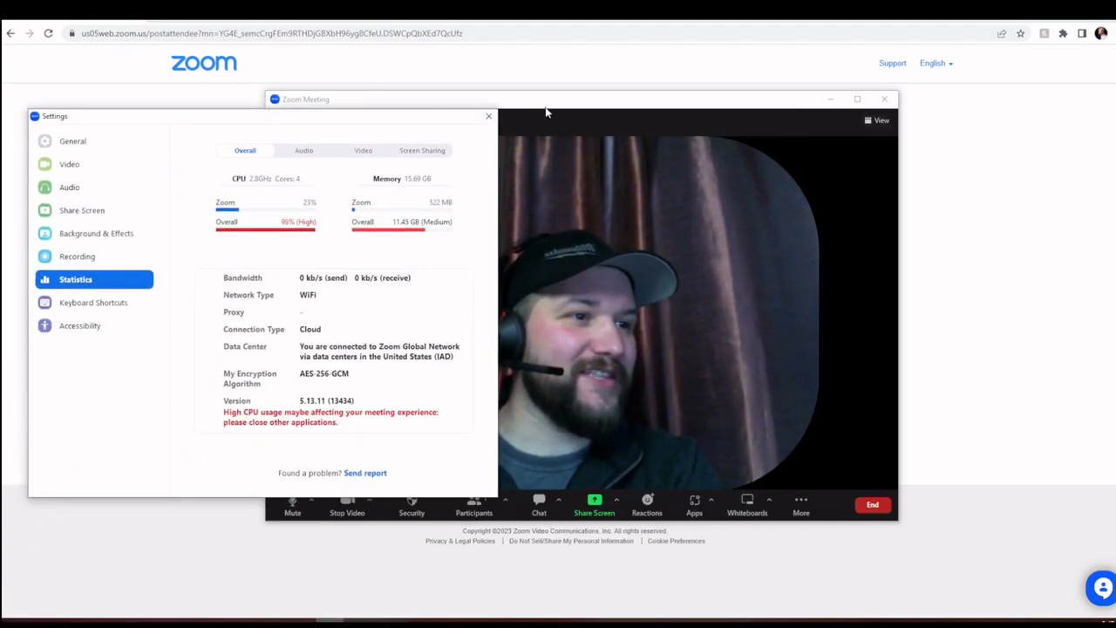
{"action": "left_click_drag", "start_coordinate": [574, 109], "coordinate": [771, 88]}
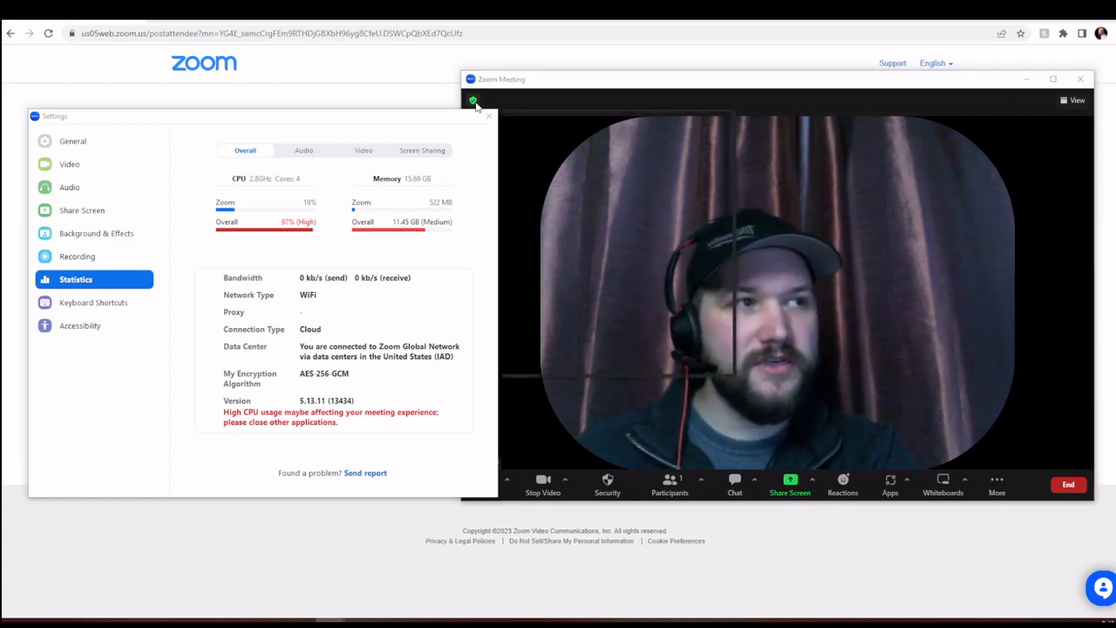
{"action": "left_click", "coordinate": [473, 102]}
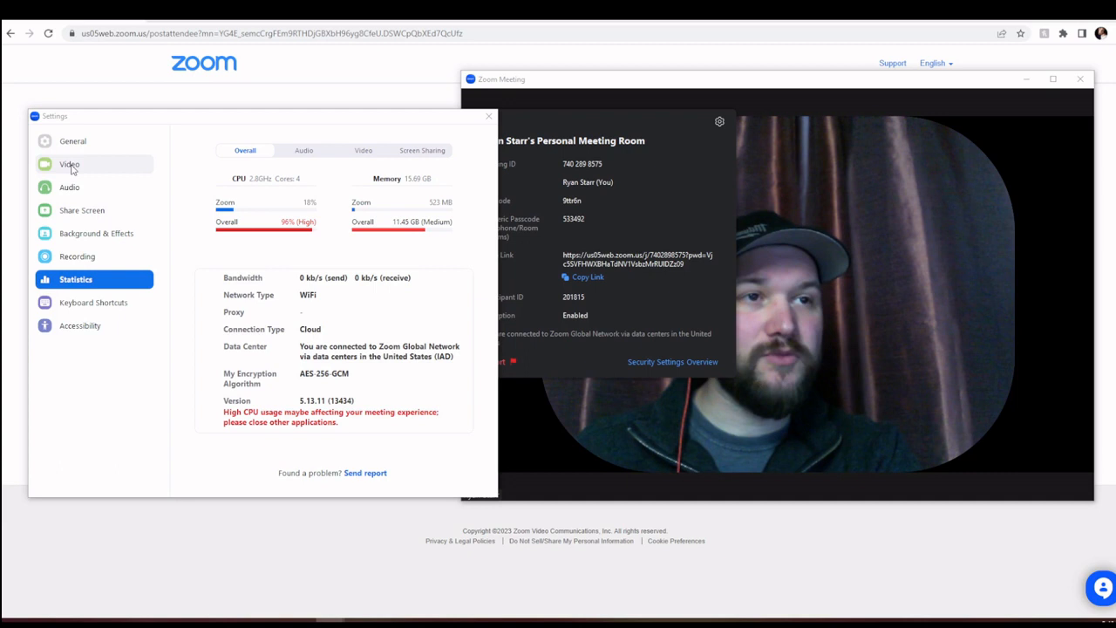
{"action": "left_click", "coordinate": [791, 257]}
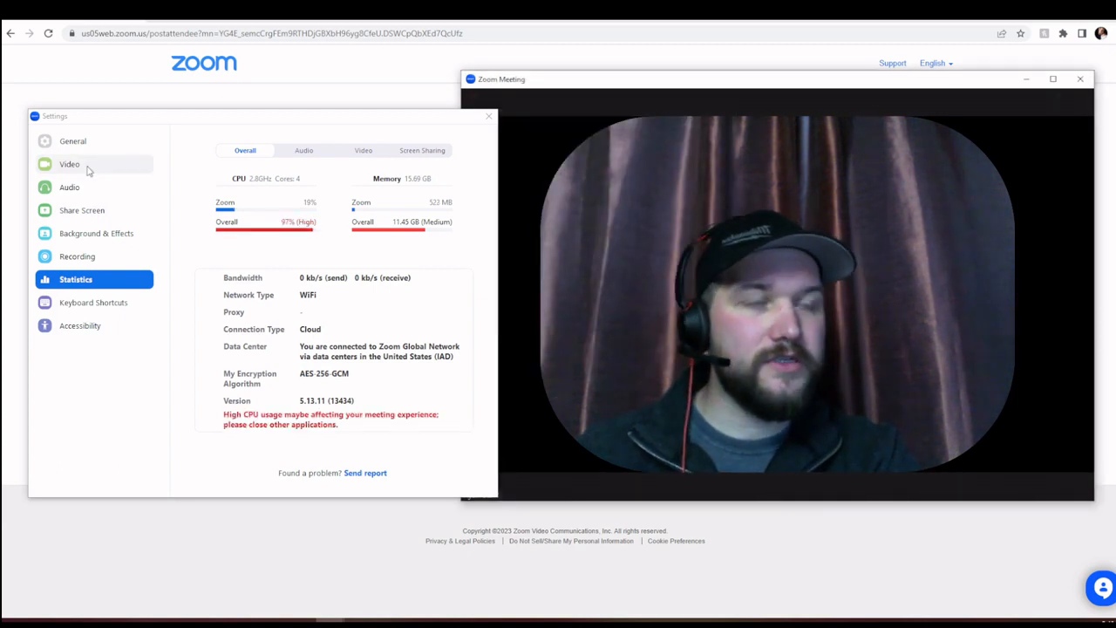
In the video settings, try the HP HD Camera and Microsoft LifeCam HD-3000, and switch back to OBS Virtual Camera.
{"action": "mouse_move", "coordinate": [723, 336]}
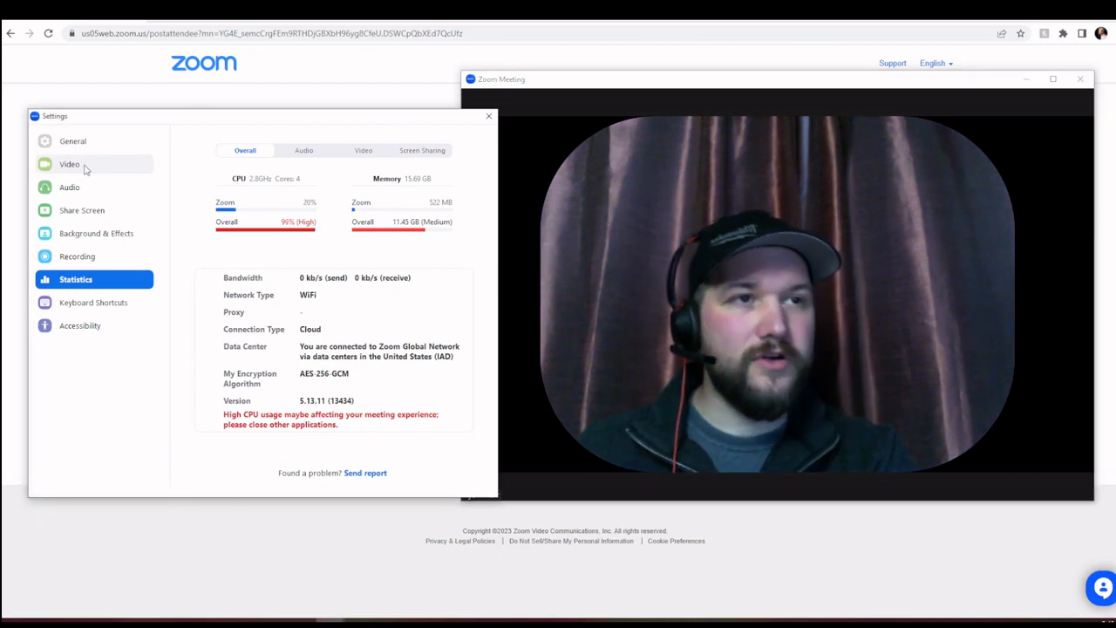
{"action": "left_click", "coordinate": [84, 168]}
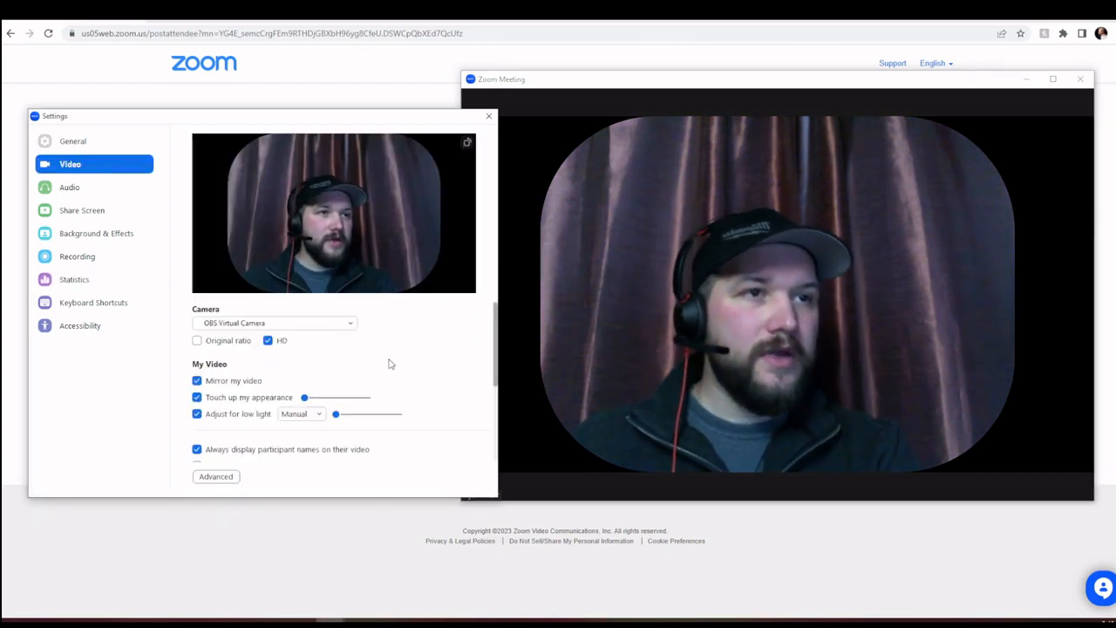
{"action": "left_click", "coordinate": [351, 324]}
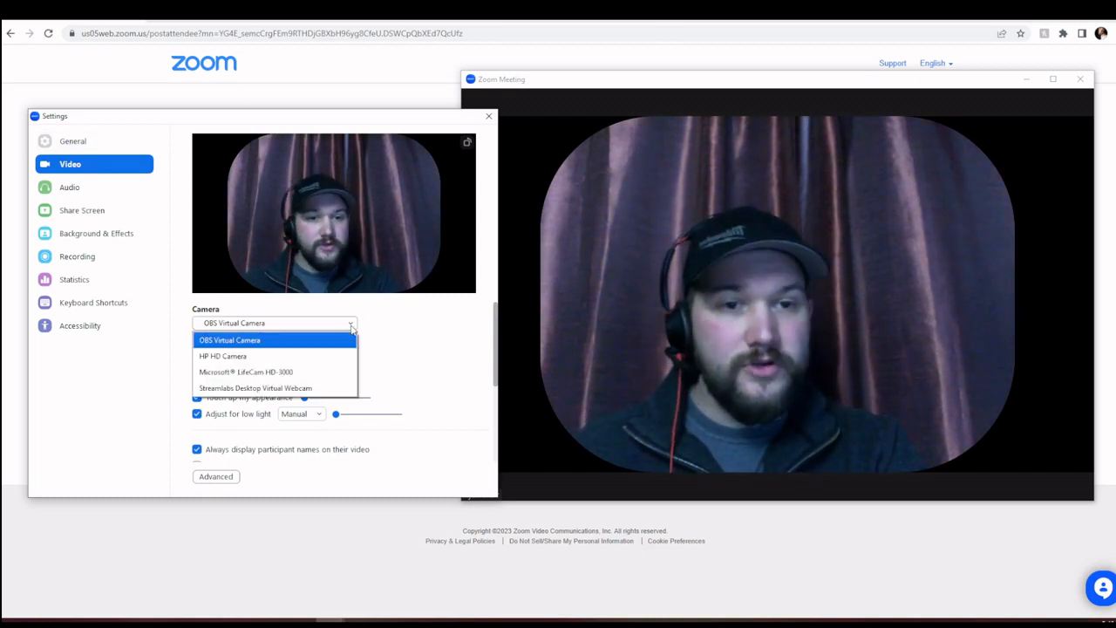
{"action": "left_click", "coordinate": [341, 356]}
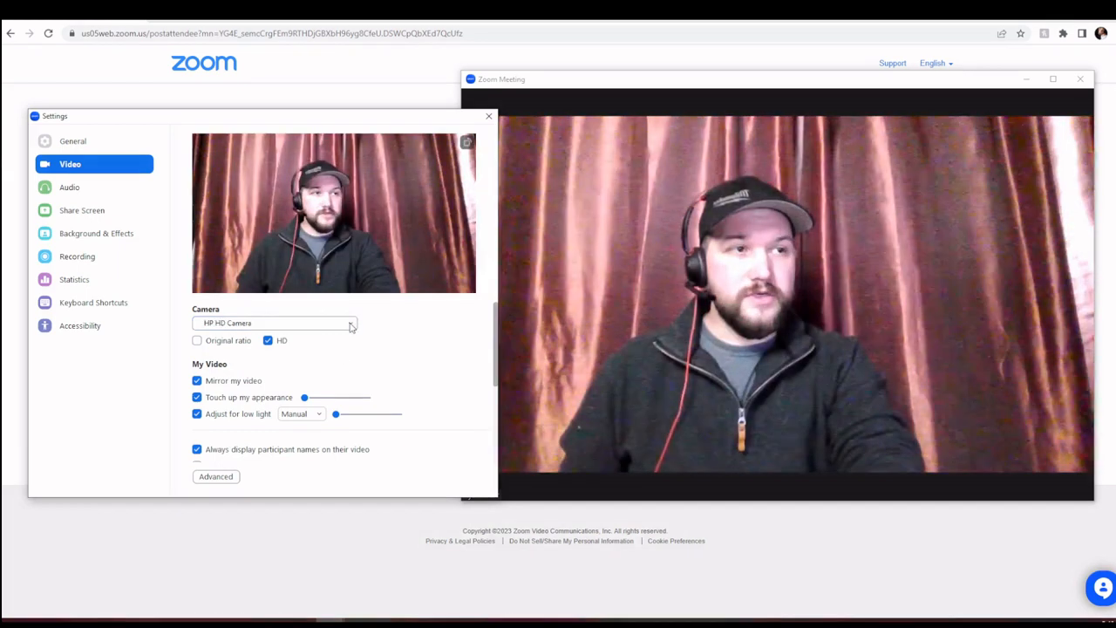
{"action": "left_click", "coordinate": [351, 324]}
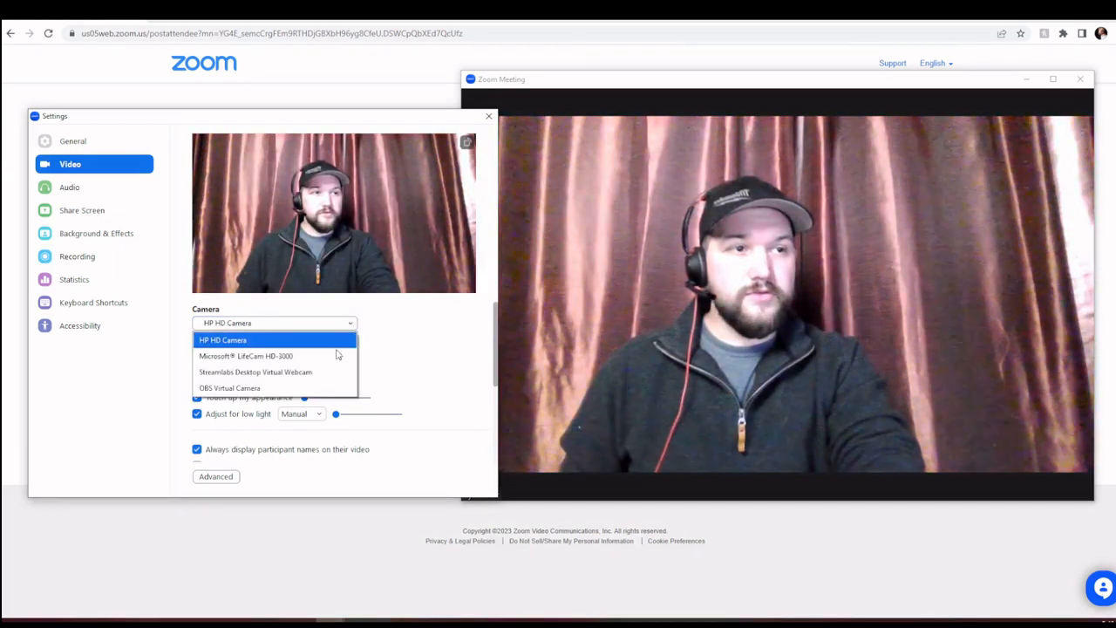
{"action": "left_click", "coordinate": [338, 355]}
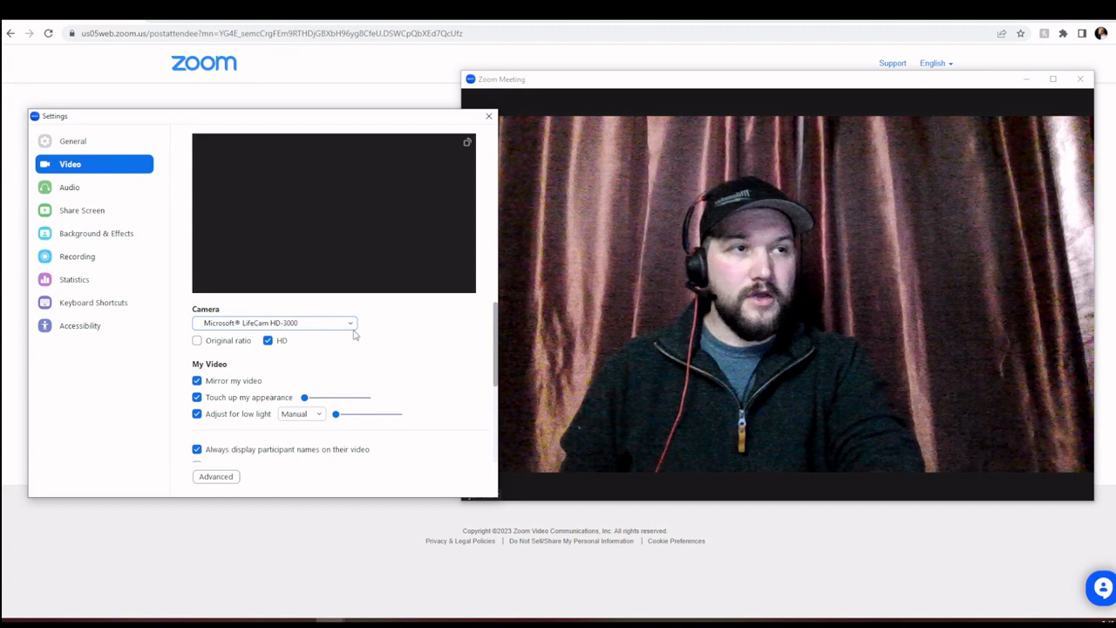
{"action": "left_click", "coordinate": [351, 326]}
{"action": "left_click", "coordinate": [314, 389]}
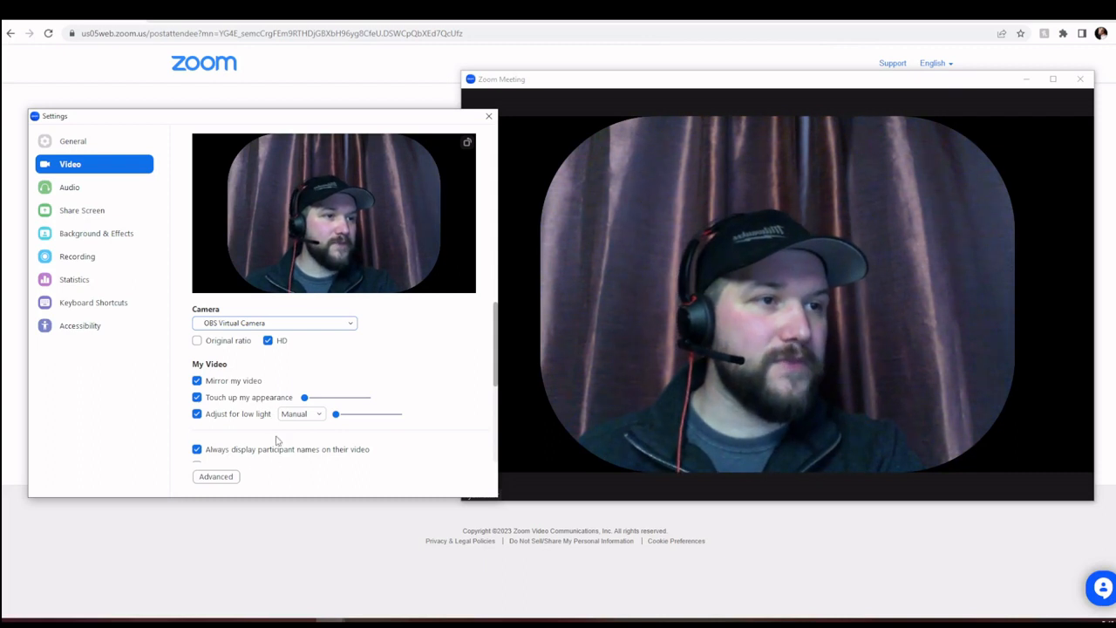
Try raising the manual low-light adjustment and the touch-up appearance amount, and return both to their minimum.
{"action": "scroll", "coordinate": [400, 377], "scroll_direction": "down", "scroll_amount": 1}
{"action": "left_click", "coordinate": [400, 376]}
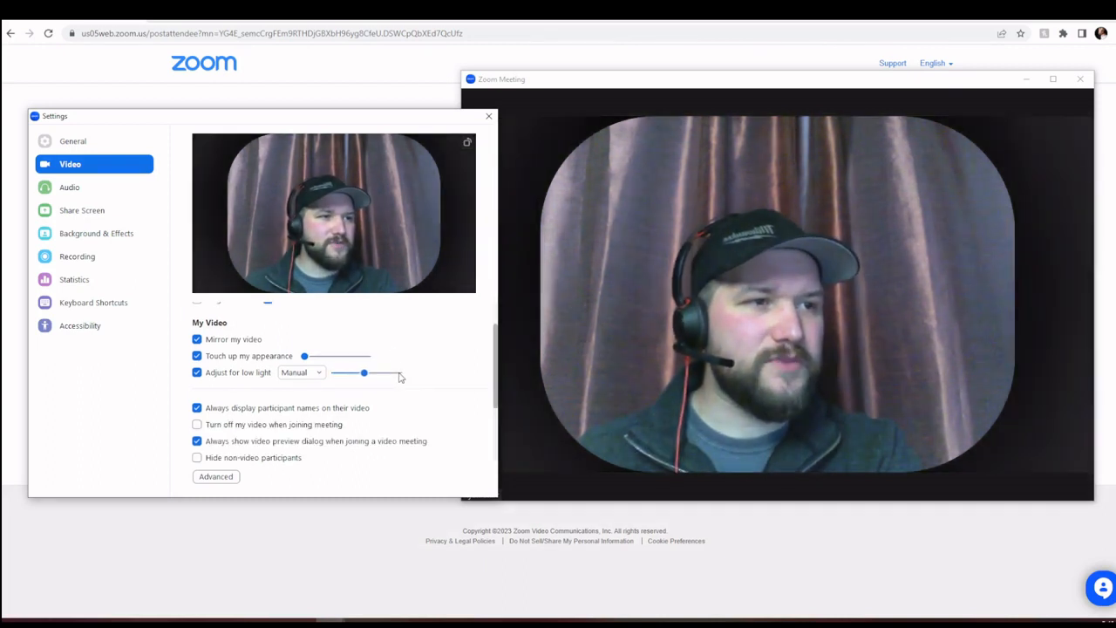
{"action": "scroll", "coordinate": [437, 363], "scroll_direction": "up", "scroll_amount": 1}
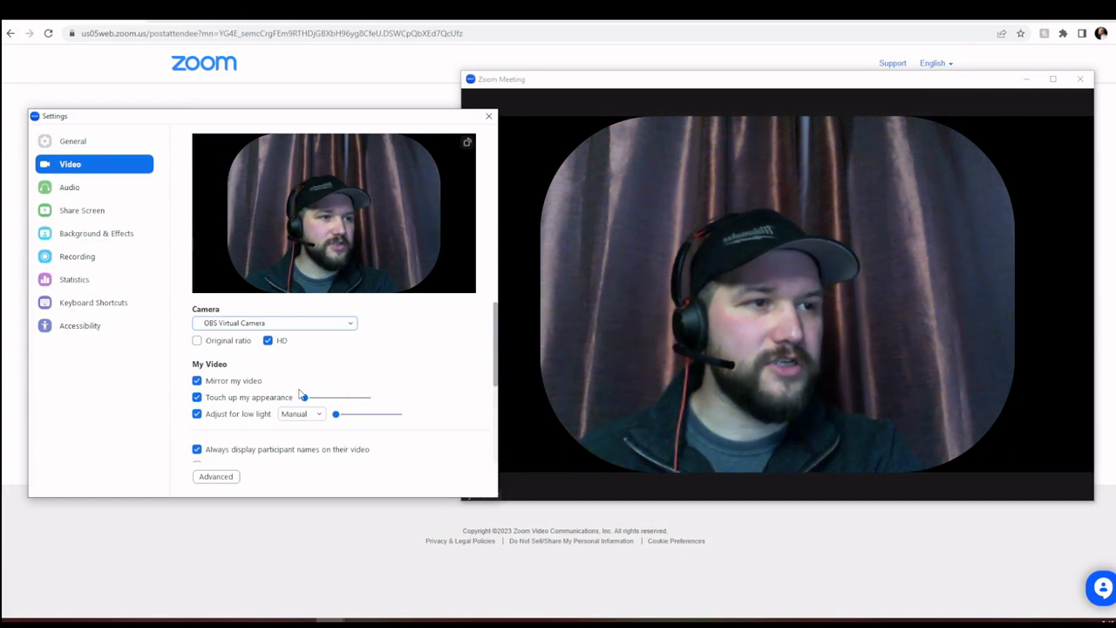
{"action": "left_click_drag", "start_coordinate": [306, 398], "coordinate": [367, 399]}
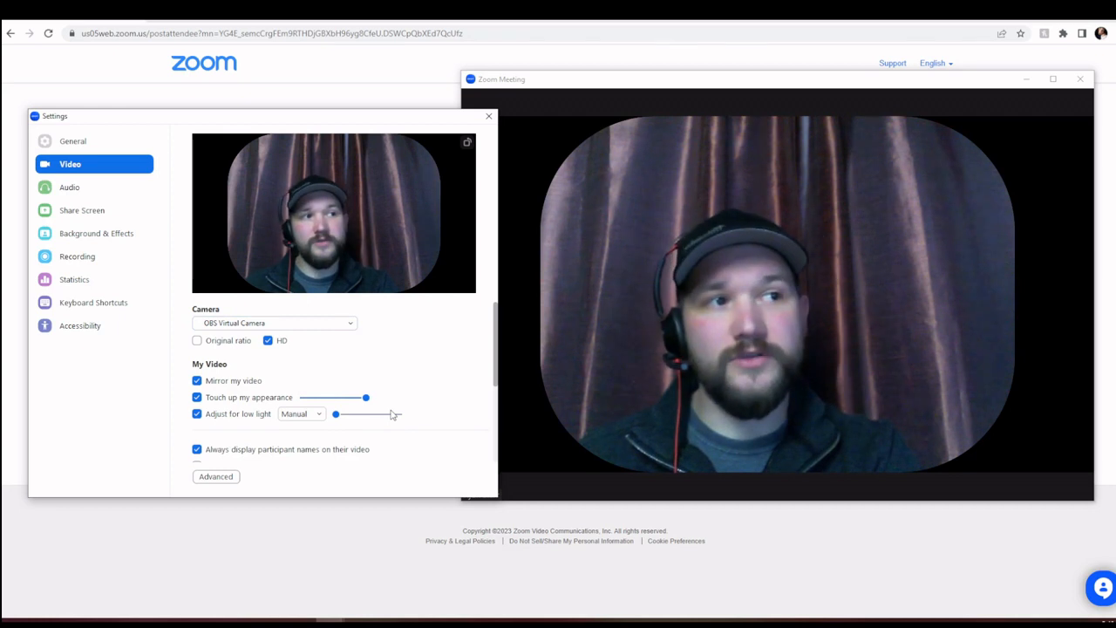
{"action": "left_click_drag", "start_coordinate": [366, 398], "coordinate": [305, 398]}
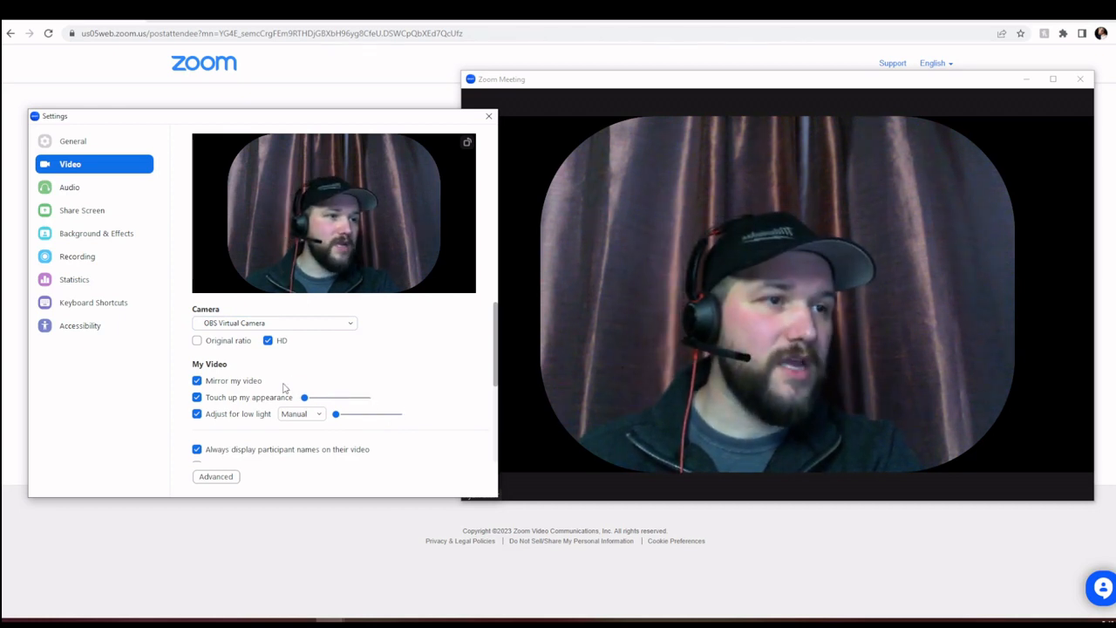
Compare the video with mirroring off and on, and look through the remaining video options.
{"action": "left_click", "coordinate": [197, 381]}
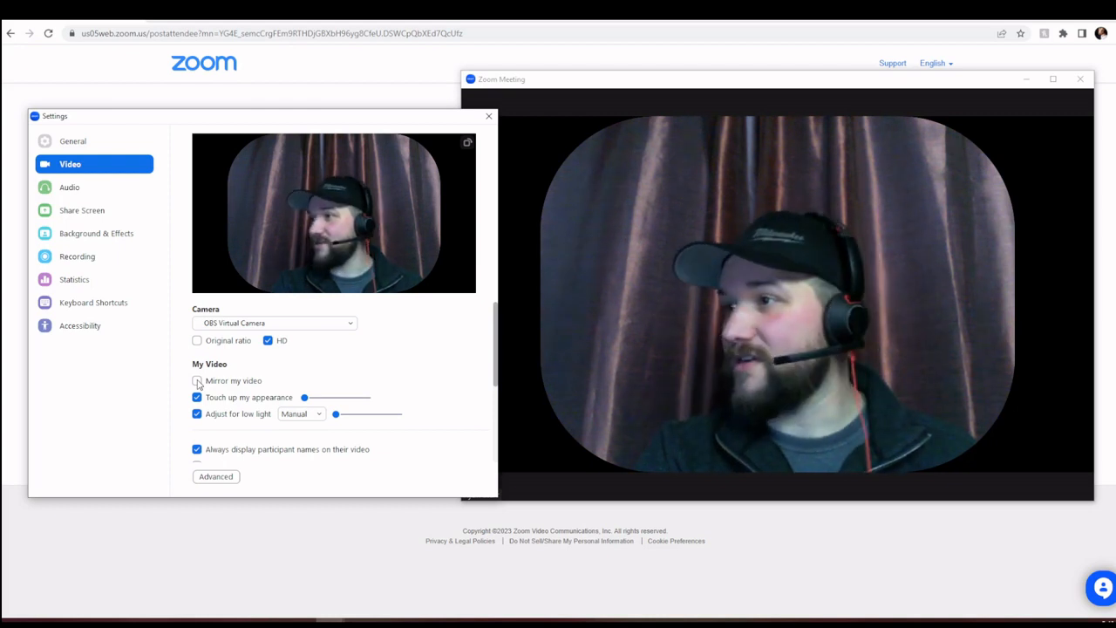
{"action": "left_click", "coordinate": [197, 381]}
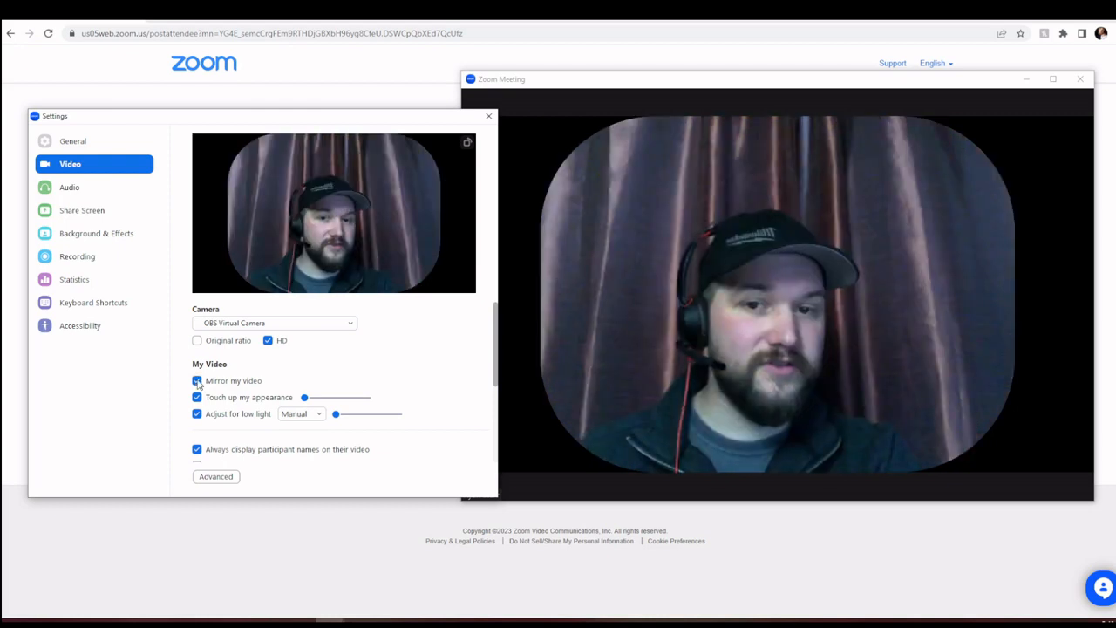
{"action": "scroll", "coordinate": [449, 459], "scroll_direction": "down", "scroll_amount": 3}
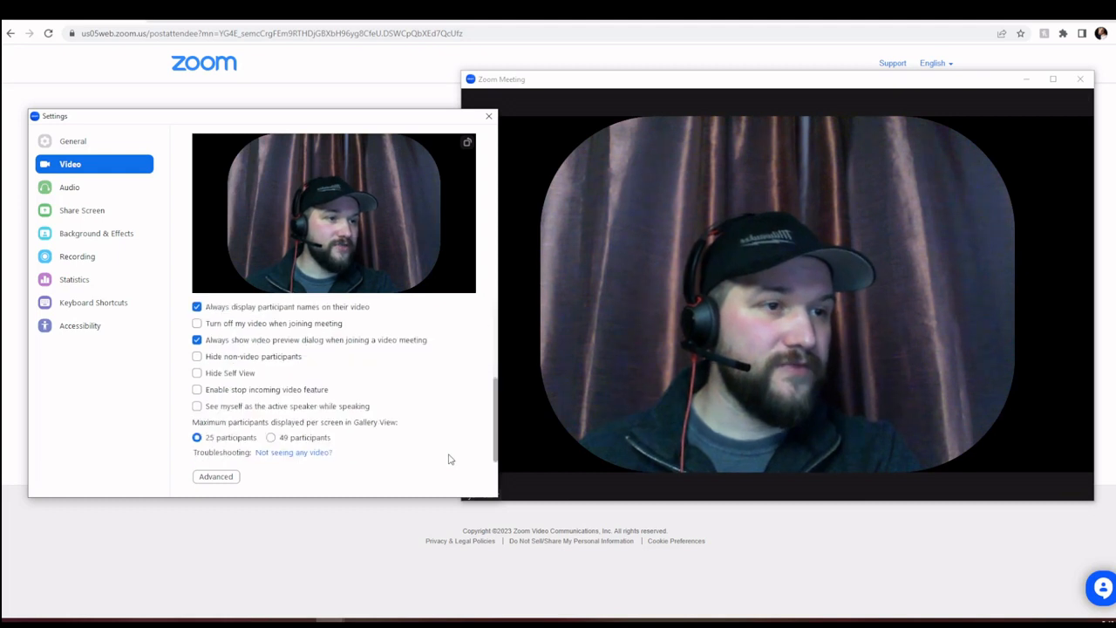
{"action": "scroll", "coordinate": [449, 459], "scroll_direction": "up", "scroll_amount": 5}
{"action": "scroll", "coordinate": [449, 458], "scroll_direction": "down", "scroll_amount": 5}
{"action": "scroll", "coordinate": [449, 458], "scroll_direction": "up", "scroll_amount": 1}
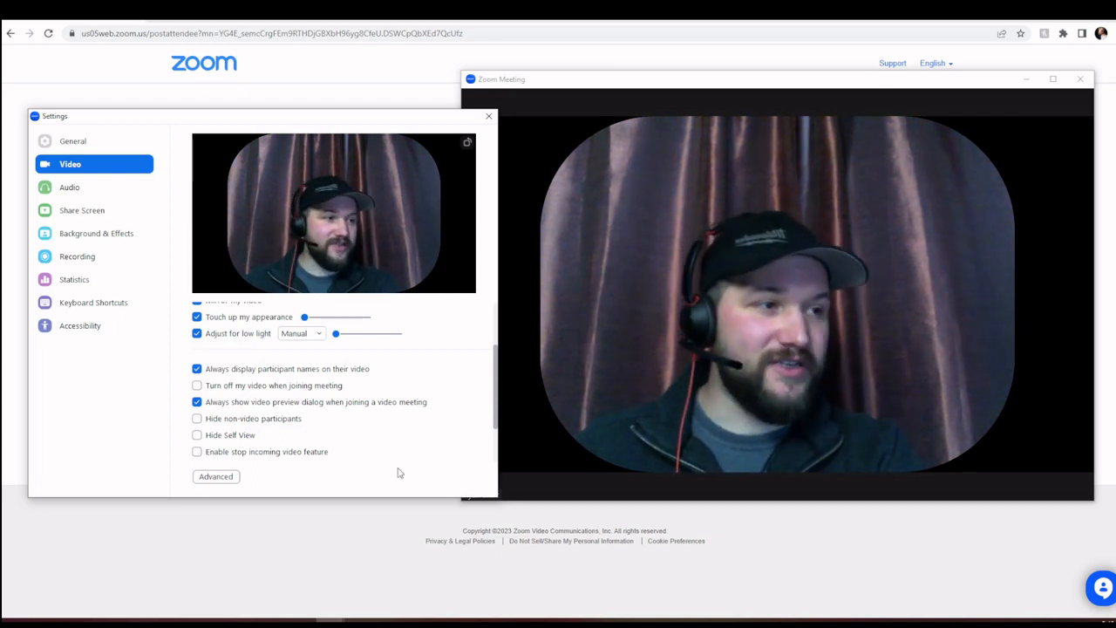
{"action": "mouse_move", "coordinate": [538, 491]}
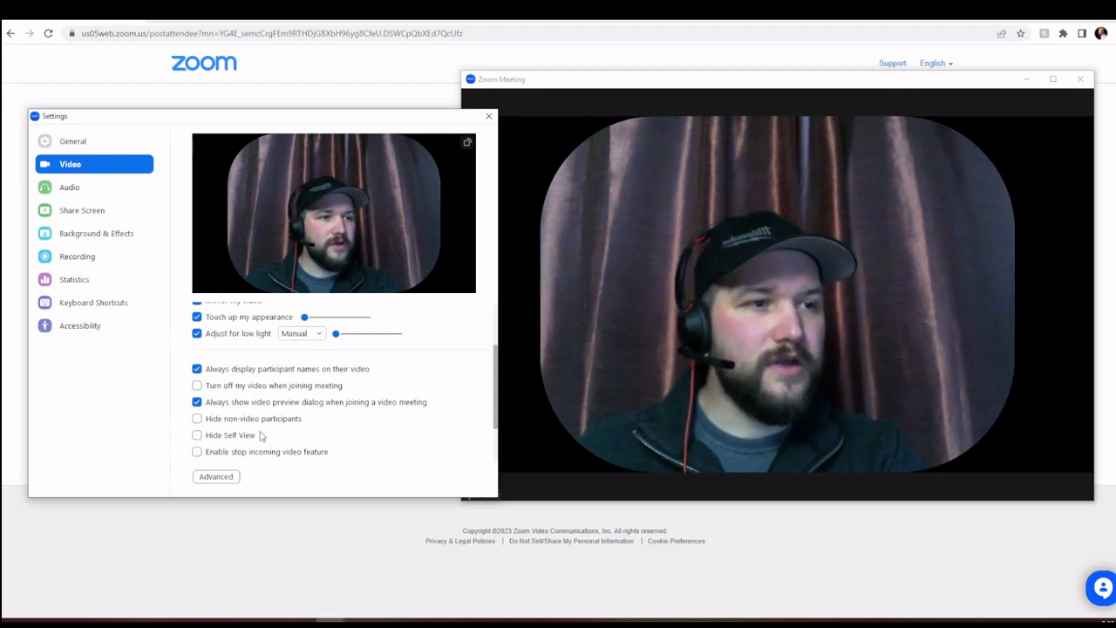
{"action": "scroll", "coordinate": [374, 434], "scroll_direction": "up", "scroll_amount": 2}
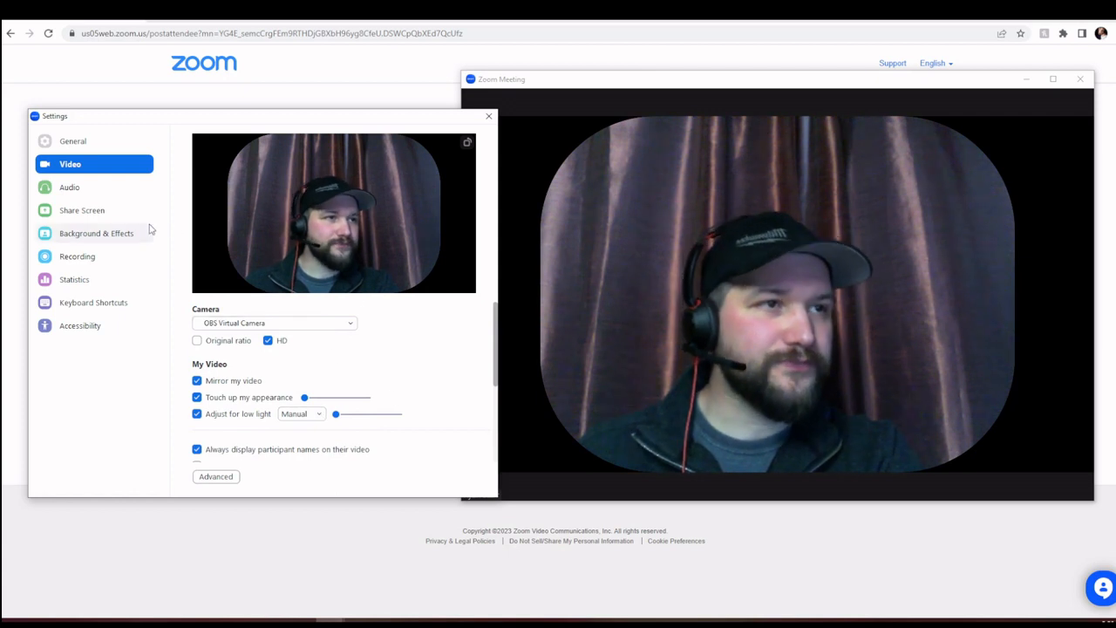
In the audio settings, try raising the speaker volume and set it to about a fifth of its range.
{"action": "left_click", "coordinate": [91, 186]}
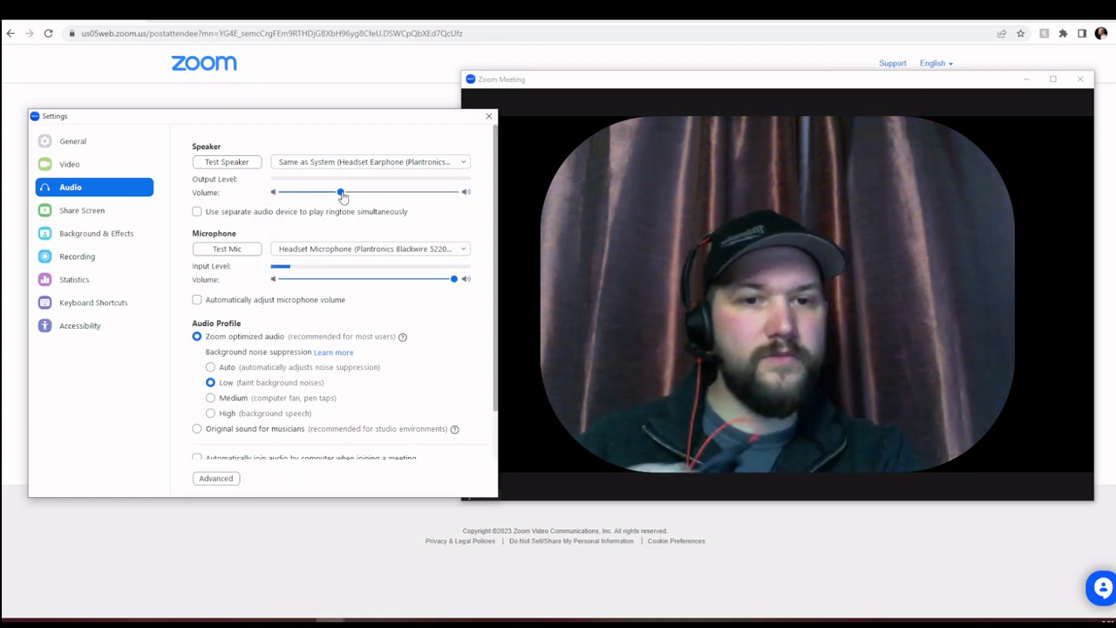
{"action": "key", "text": "XF86AudioRaiseVolume"}
{"action": "key", "text": "XF86AudioRaiseVolume"}
{"action": "key", "text": "XF86AudioRaiseVolume"}
{"action": "key", "text": "XF86AudioRaiseVolume"}
{"action": "key", "text": "XF86AudioRaiseVolume"}
{"action": "key", "text": "XF86AudioRaiseVolume"}
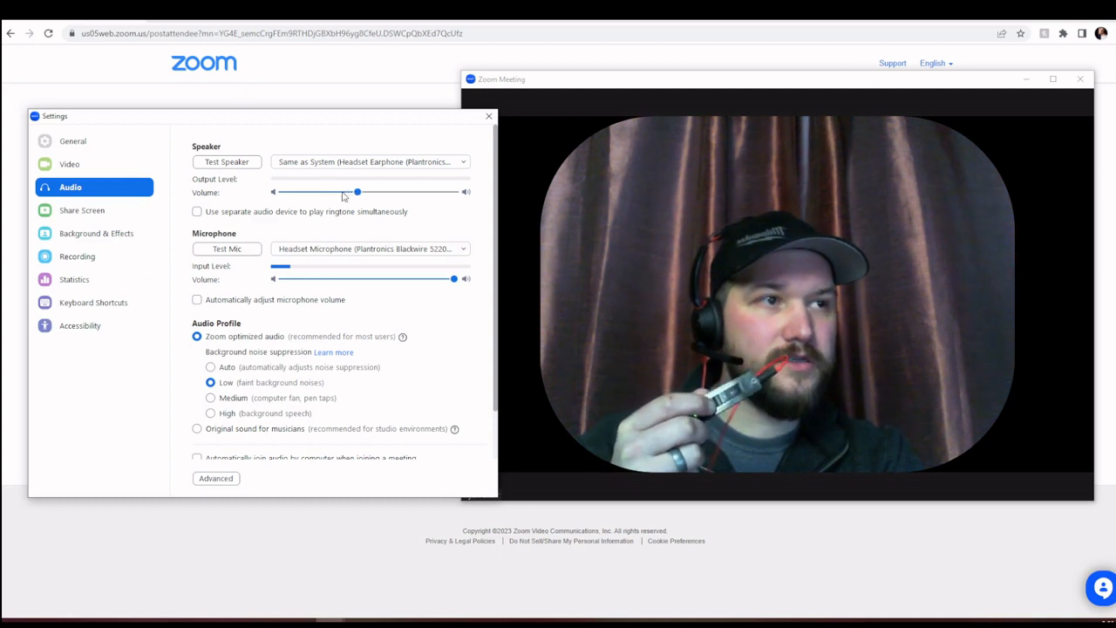
{"action": "key", "text": "XF86AudioRaiseVolume"}
{"action": "key", "text": "XF86AudioRaiseVolume"}
{"action": "key", "text": "XF86AudioRaiseVolume"}
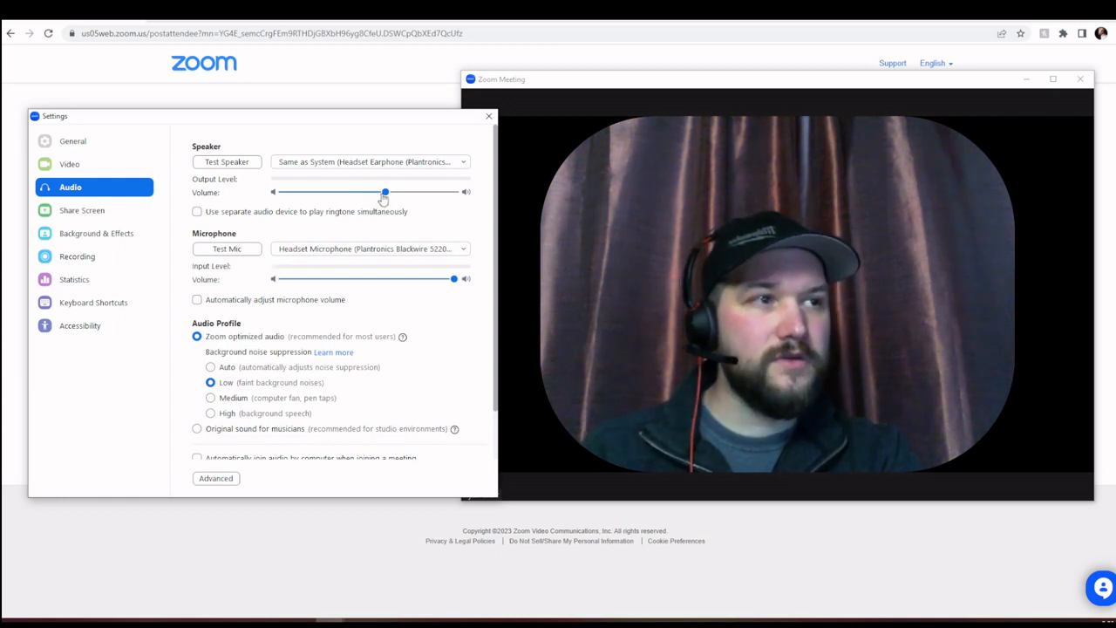
{"action": "left_click_drag", "start_coordinate": [385, 193], "coordinate": [320, 199]}
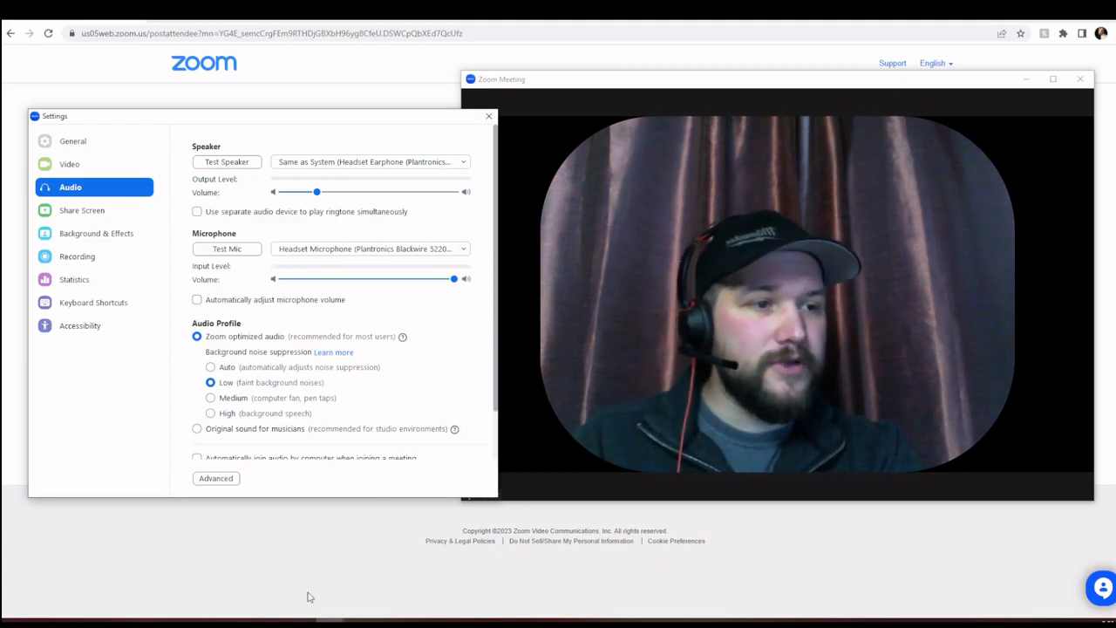
Test the headset microphone and set the background noise suppression to High.
{"action": "mouse_move", "coordinate": [302, 622]}
{"action": "mouse_move", "coordinate": [187, 621]}
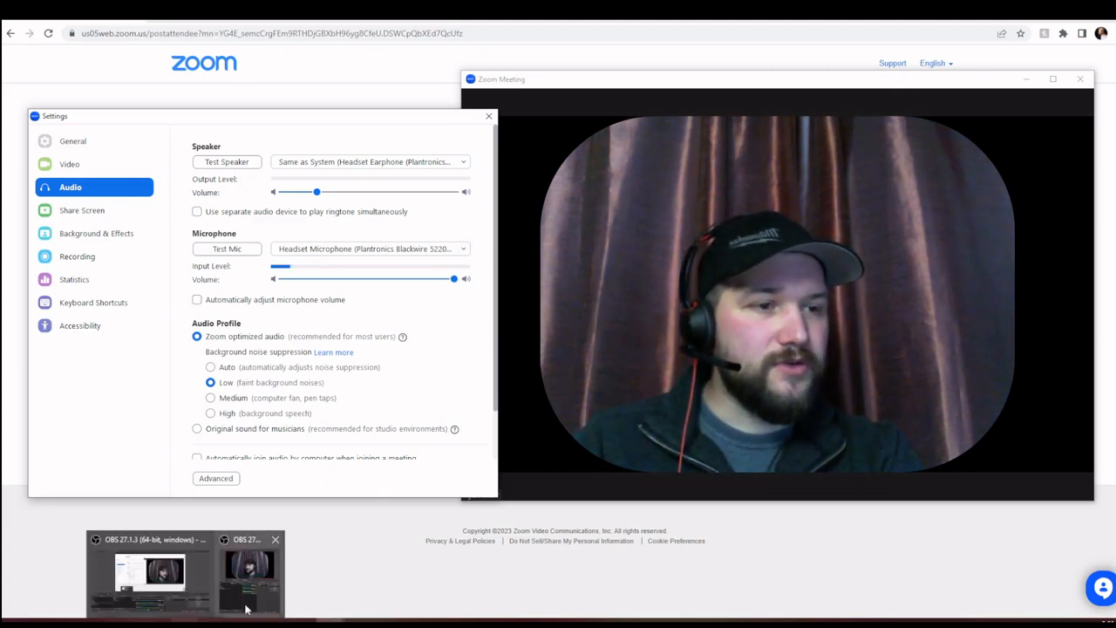
{"action": "mouse_move", "coordinate": [249, 609]}
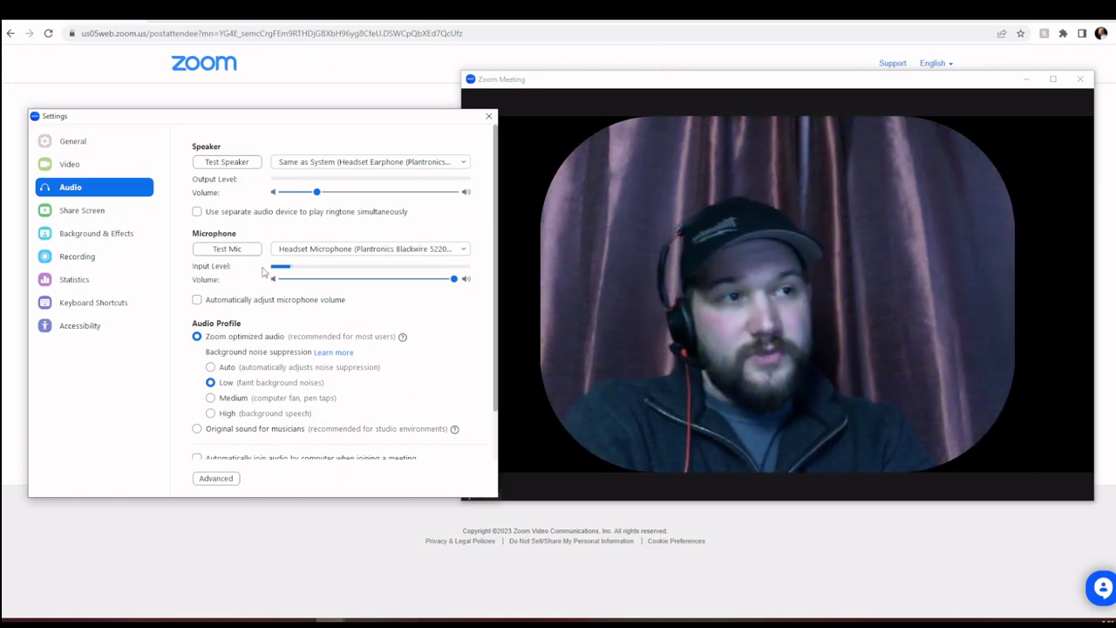
{"action": "left_click", "coordinate": [228, 249]}
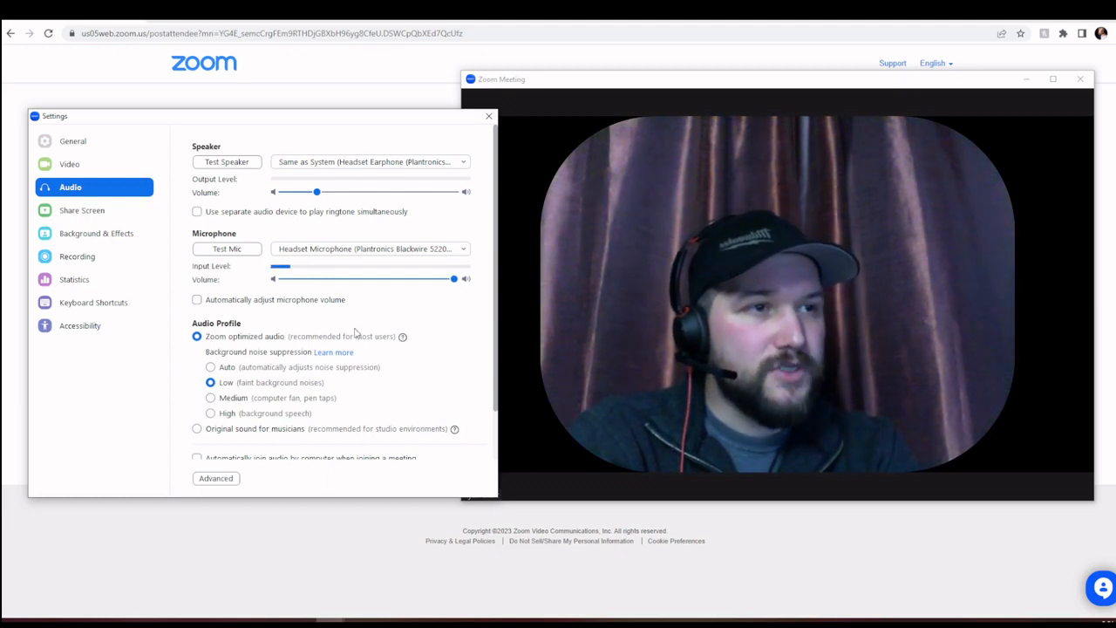
{"action": "scroll", "coordinate": [355, 332], "scroll_direction": "down", "scroll_amount": 2}
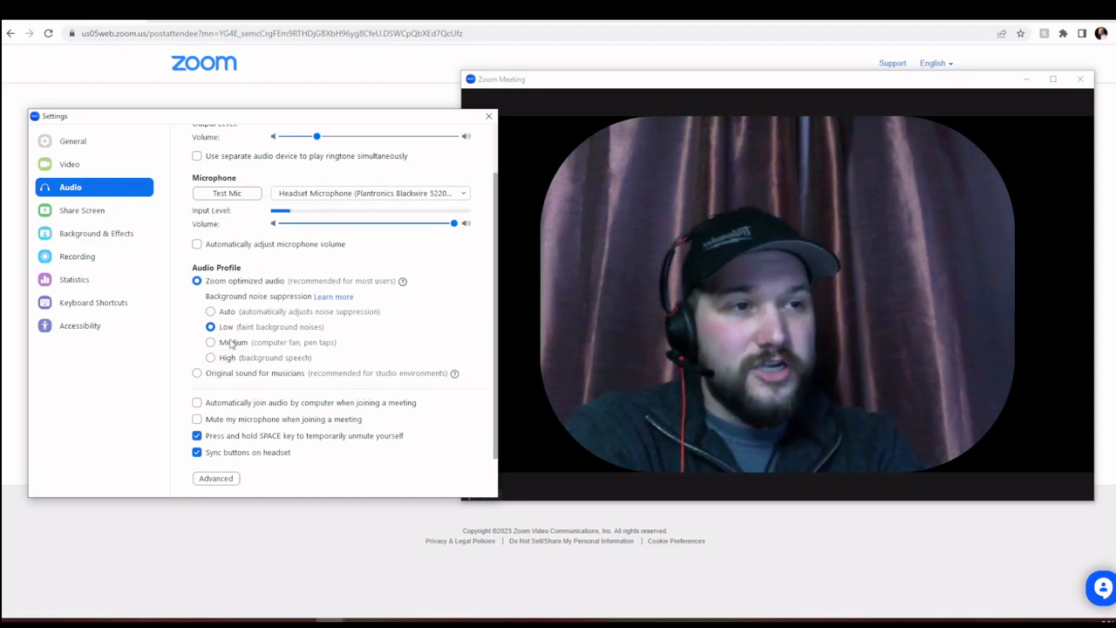
{"action": "left_click", "coordinate": [224, 361]}
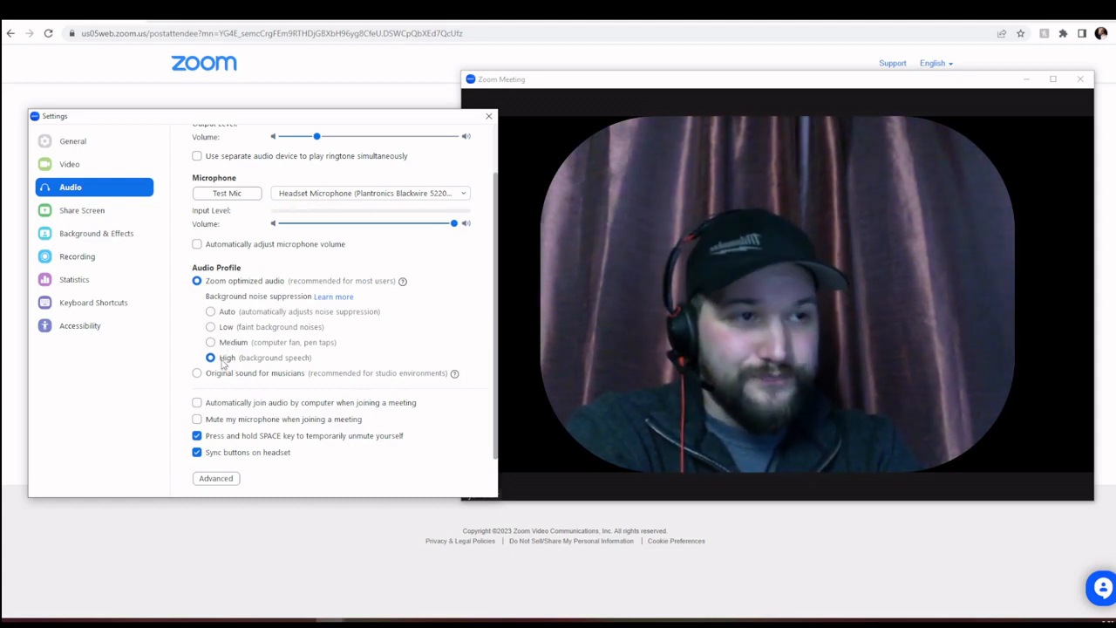
Record and play back repeated headset microphone tests with the background noise suppression at High.
{"action": "left_click", "coordinate": [233, 195]}
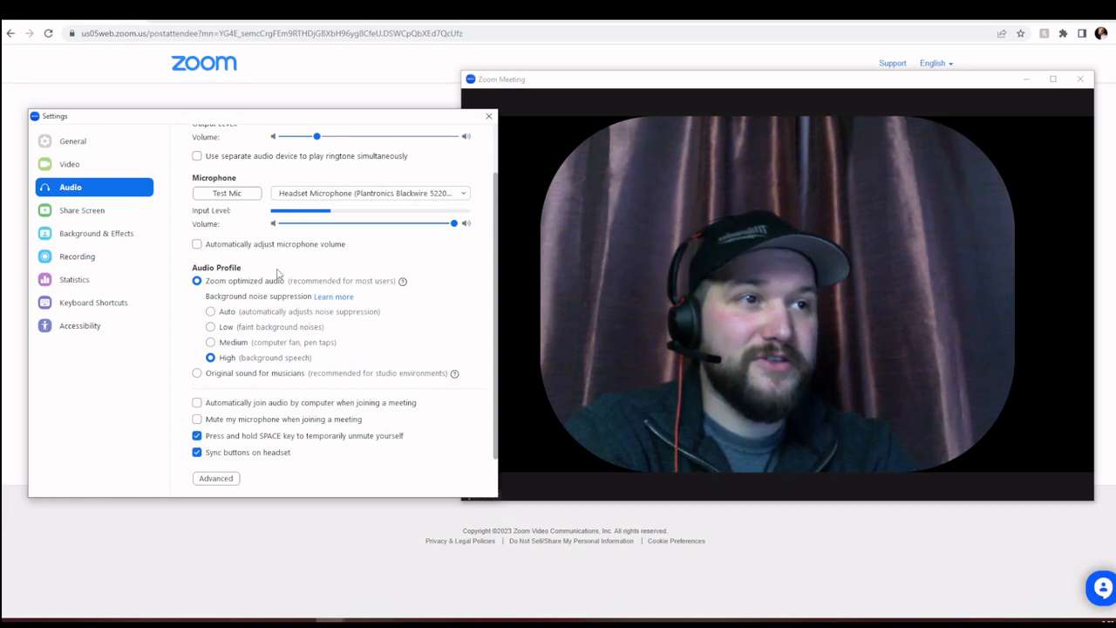
{"action": "left_click", "coordinate": [229, 194]}
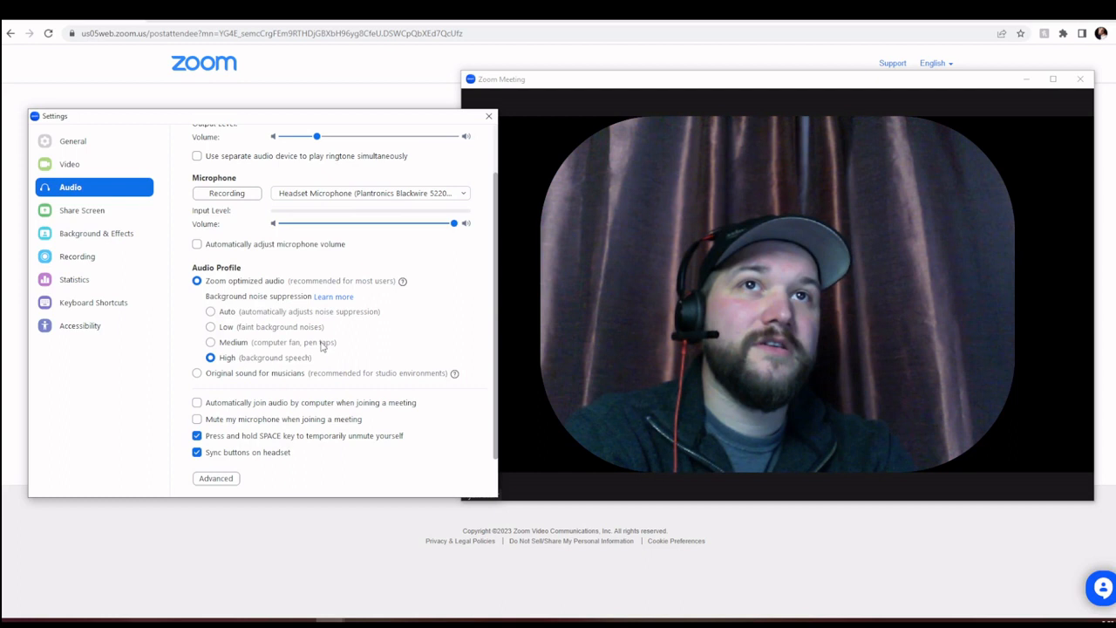
{"action": "left_click", "coordinate": [243, 200]}
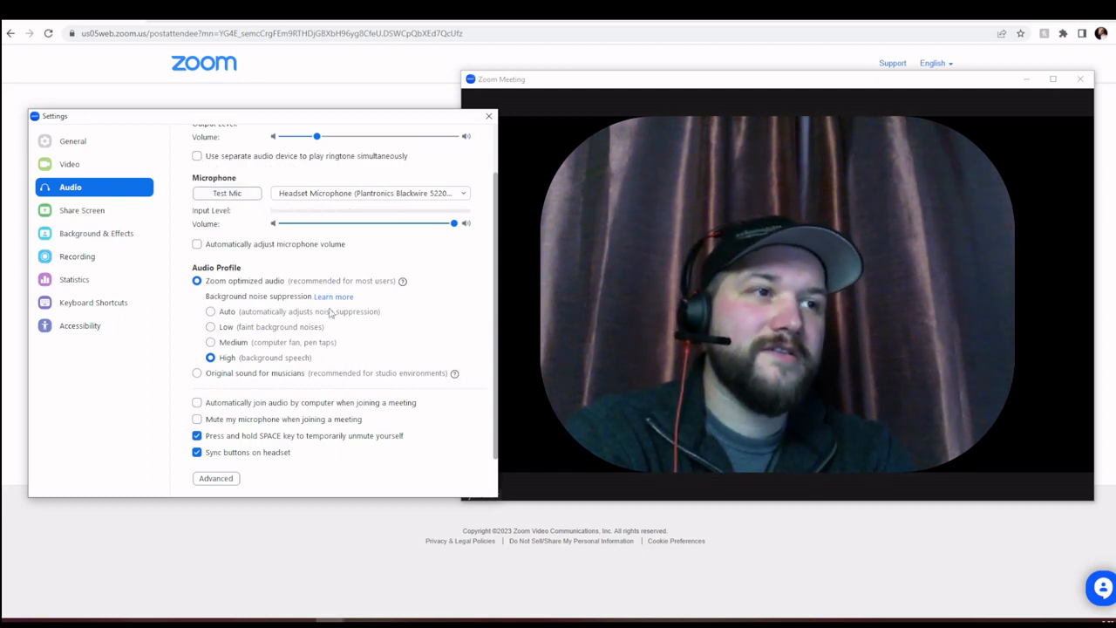
{"action": "scroll", "coordinate": [344, 319], "scroll_direction": "up", "scroll_amount": 2}
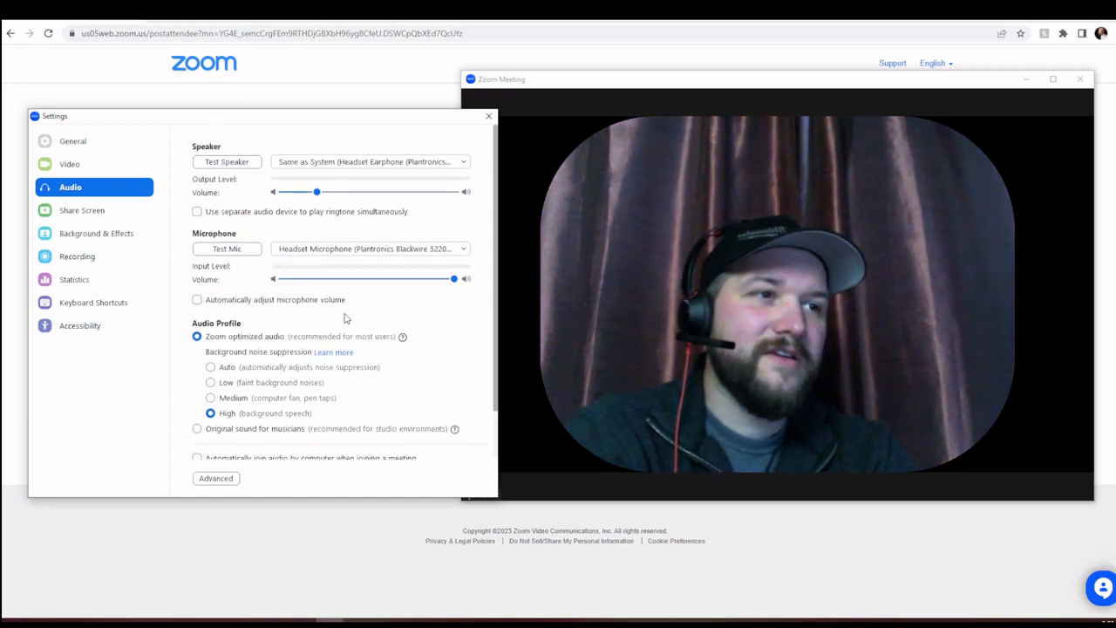
{"action": "left_click", "coordinate": [241, 251]}
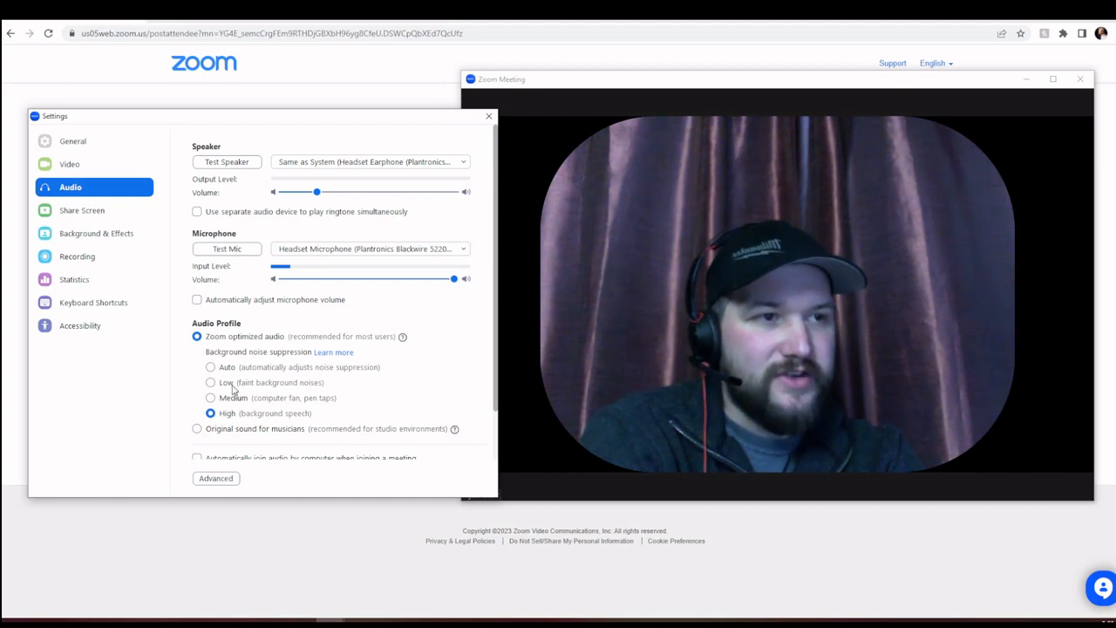
Set the background noise suppression to Low and review the remaining audio options.
{"action": "left_click", "coordinate": [228, 383]}
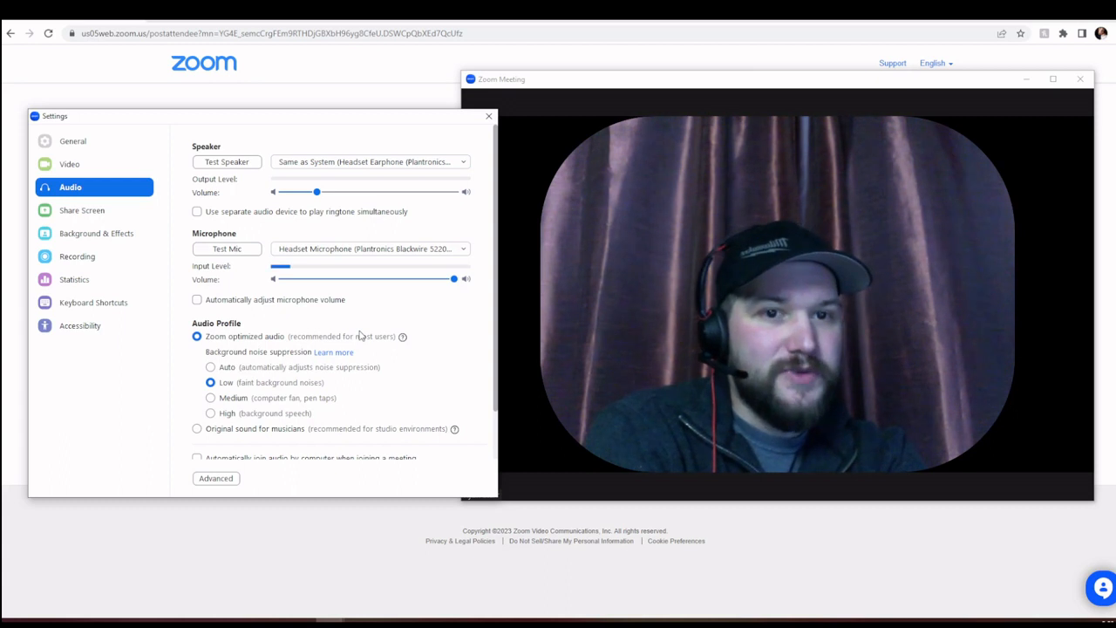
{"action": "scroll", "coordinate": [329, 407], "scroll_direction": "down", "scroll_amount": 2}
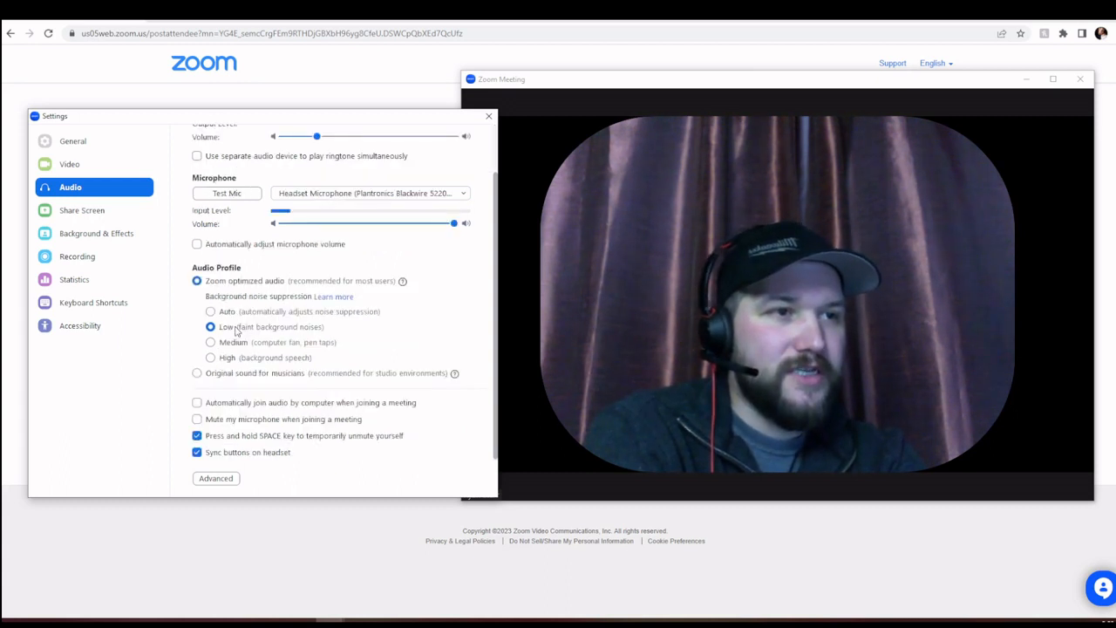
{"action": "scroll", "coordinate": [249, 327], "scroll_direction": "up", "scroll_amount": 2}
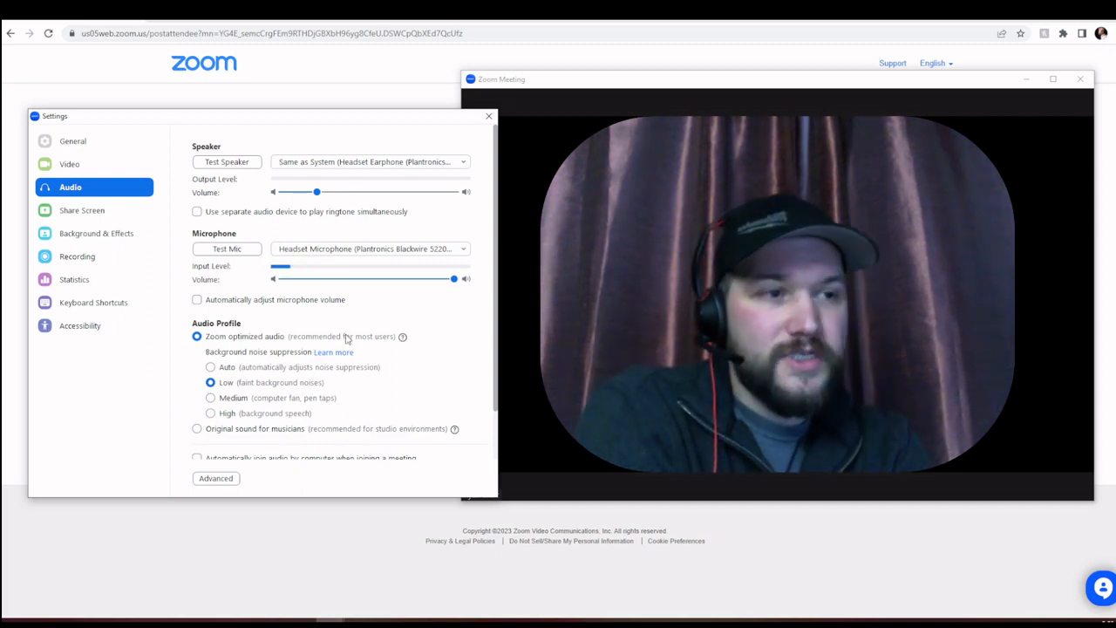
{"action": "scroll", "coordinate": [346, 340], "scroll_direction": "down", "scroll_amount": 2}
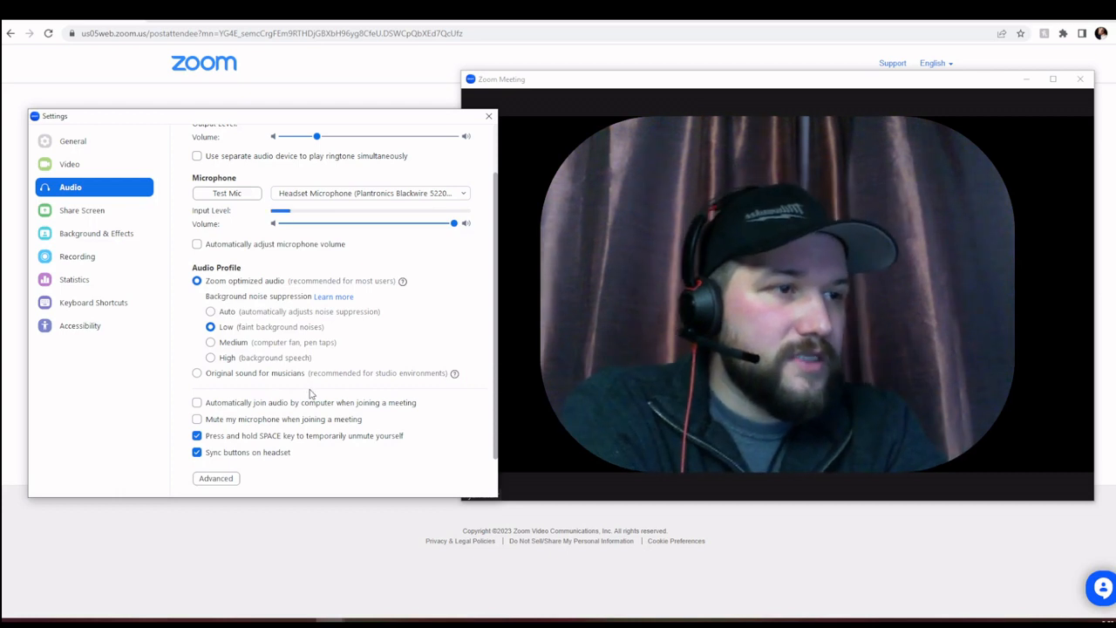
Switch to OBS Studio and shrink the webcam source to about a quarter of its width in the canvas's lower-right corner.
{"action": "left_click", "coordinate": [185, 623]}
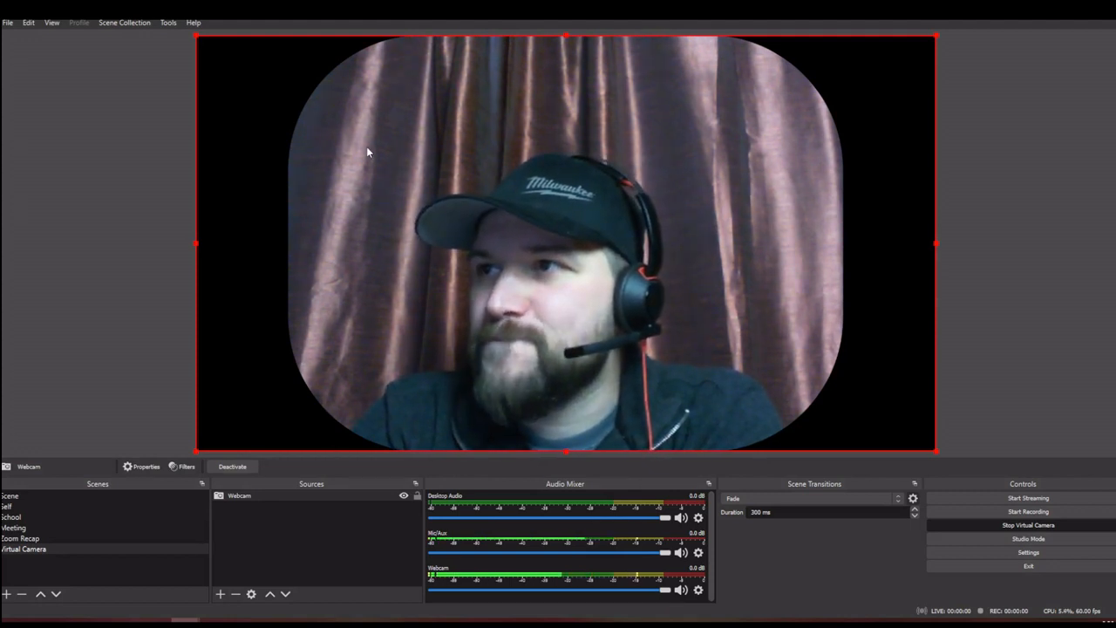
{"action": "left_click_drag", "start_coordinate": [197, 37], "coordinate": [753, 310]}
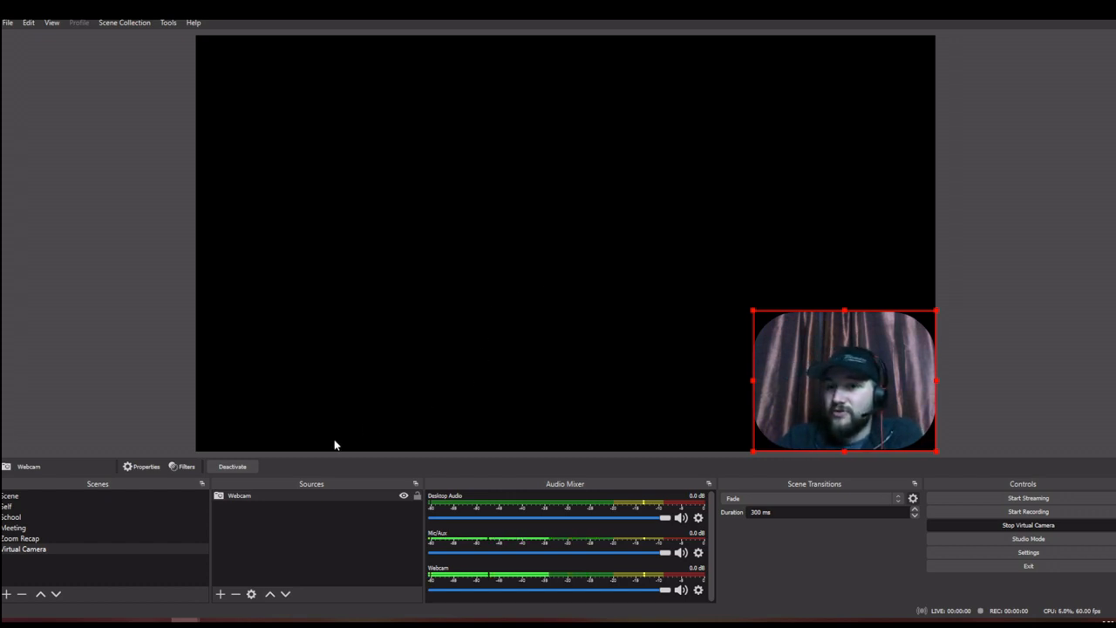
Add a new display capture source named RightScreen to the Virtual Camera scene.
{"action": "left_click", "coordinate": [220, 595]}
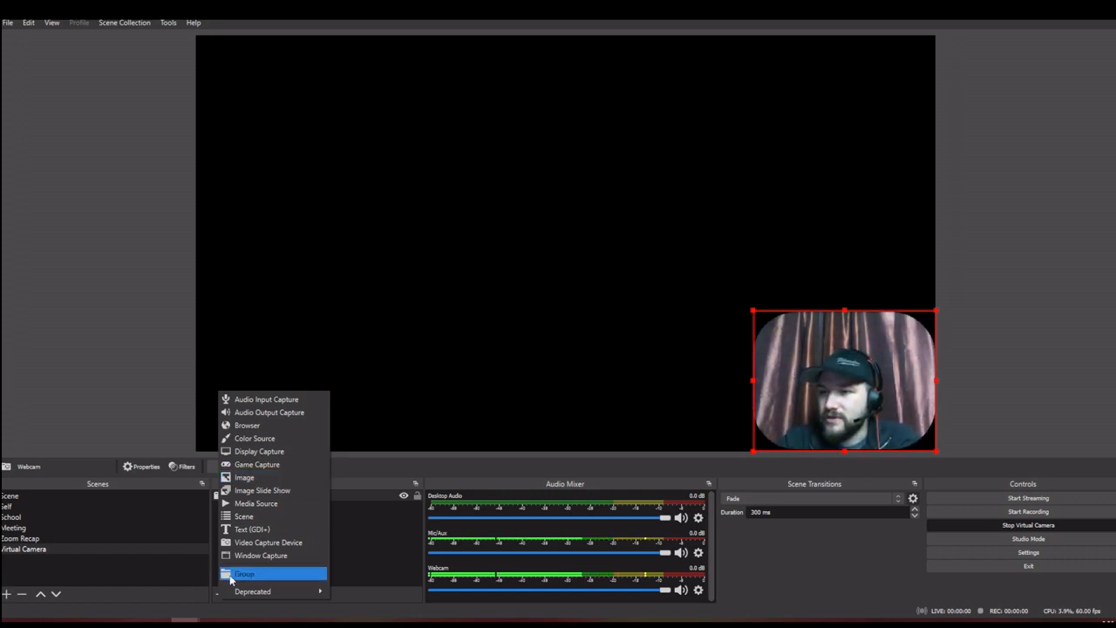
{"action": "left_click", "coordinate": [354, 560]}
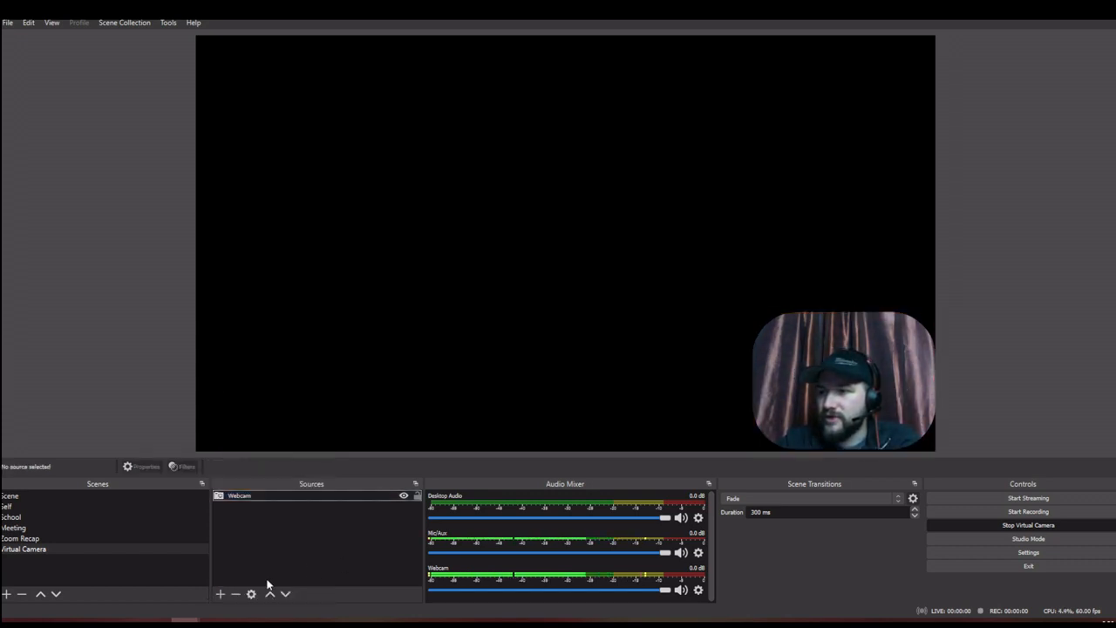
{"action": "left_click", "coordinate": [220, 596]}
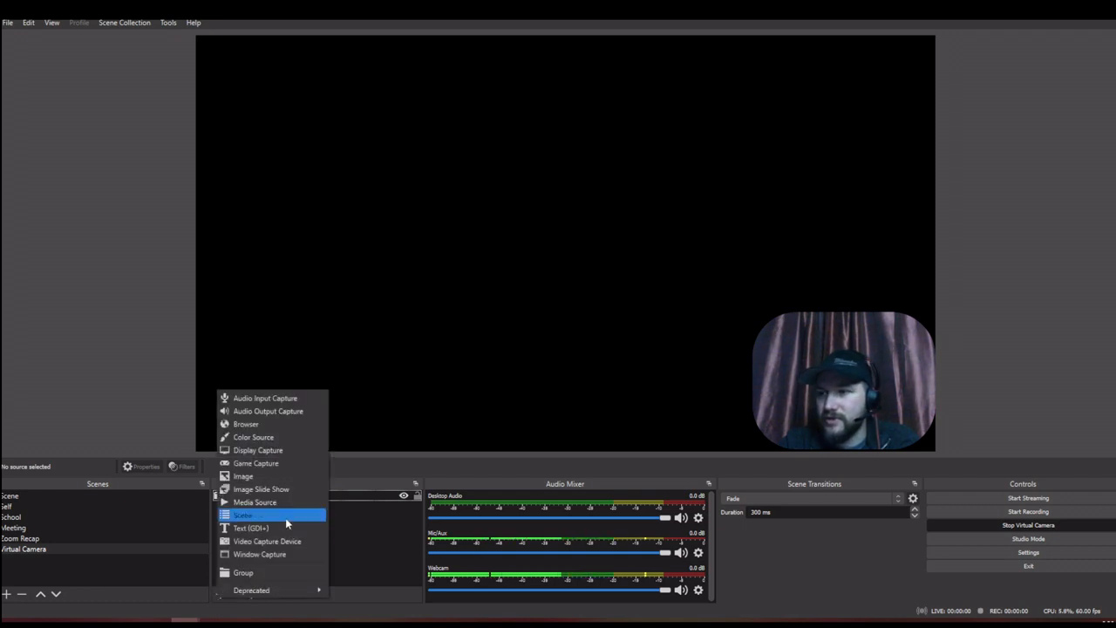
{"action": "left_click", "coordinate": [276, 452]}
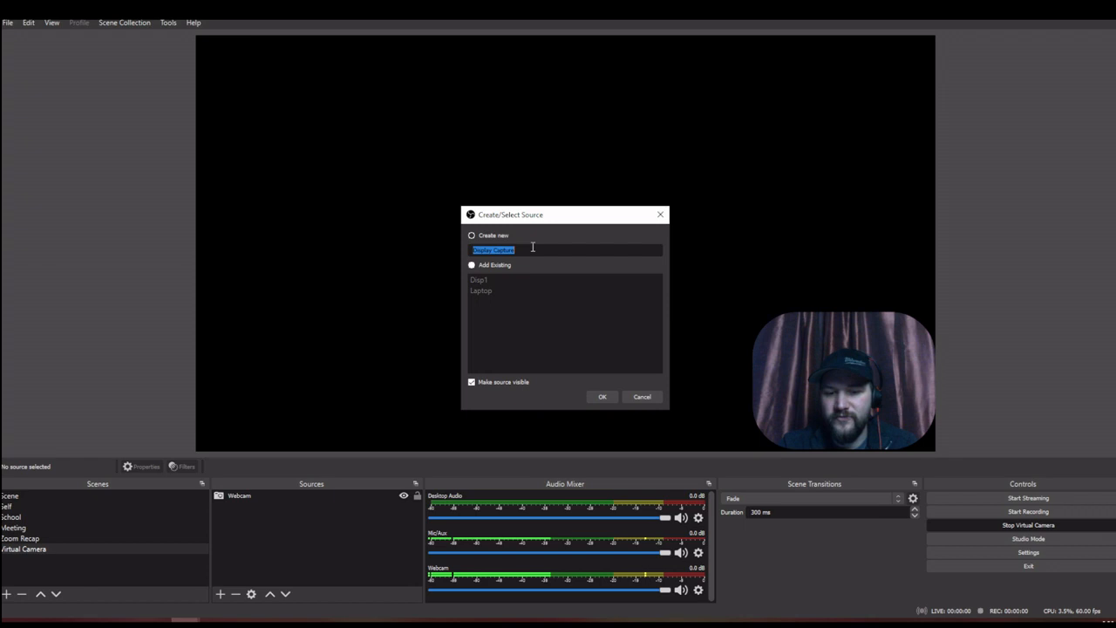
{"action": "type", "text": "RightScreen"}
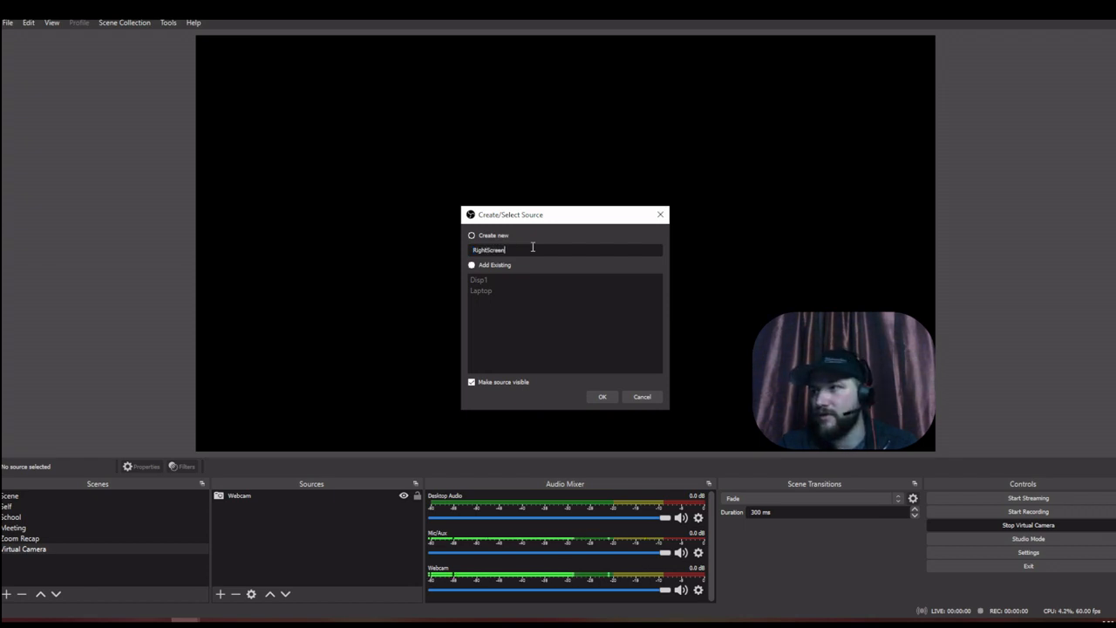
{"action": "key", "text": "Return"}
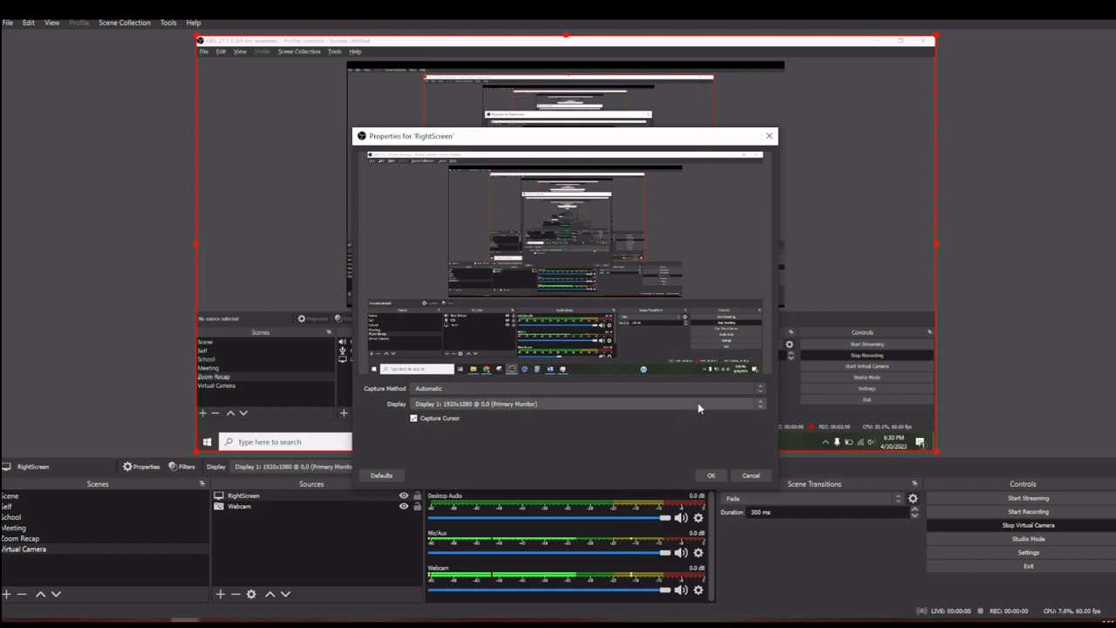
Set the RightScreen source to capture Display 2 (1920x1080 @ 1920,0), and move its properties dialog aside to see the preview.
{"action": "left_click", "coordinate": [763, 406]}
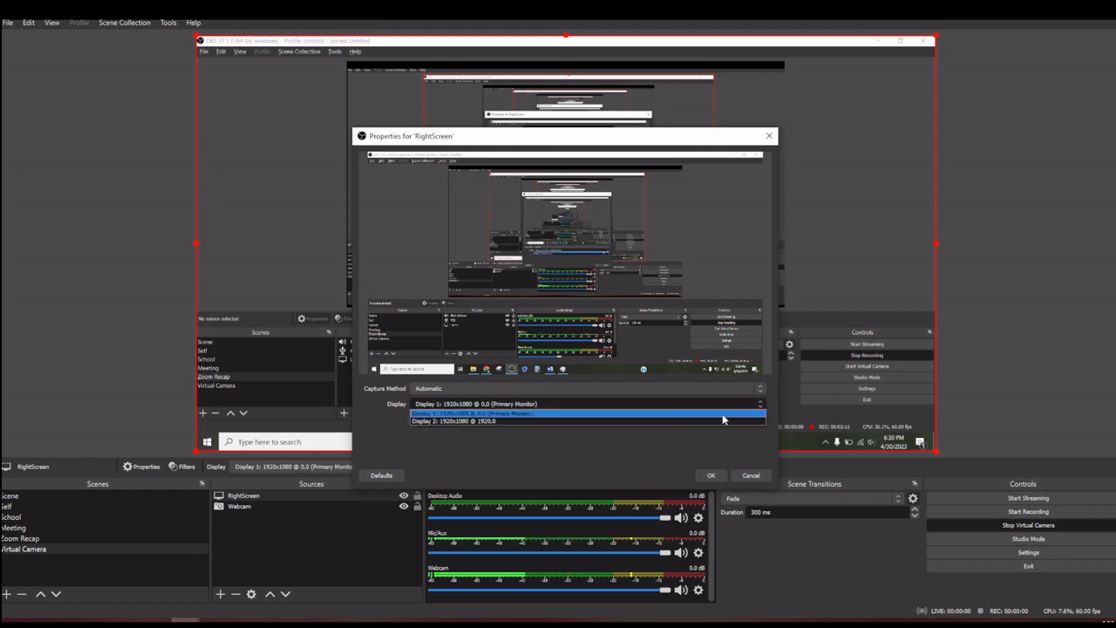
{"action": "left_click", "coordinate": [708, 422]}
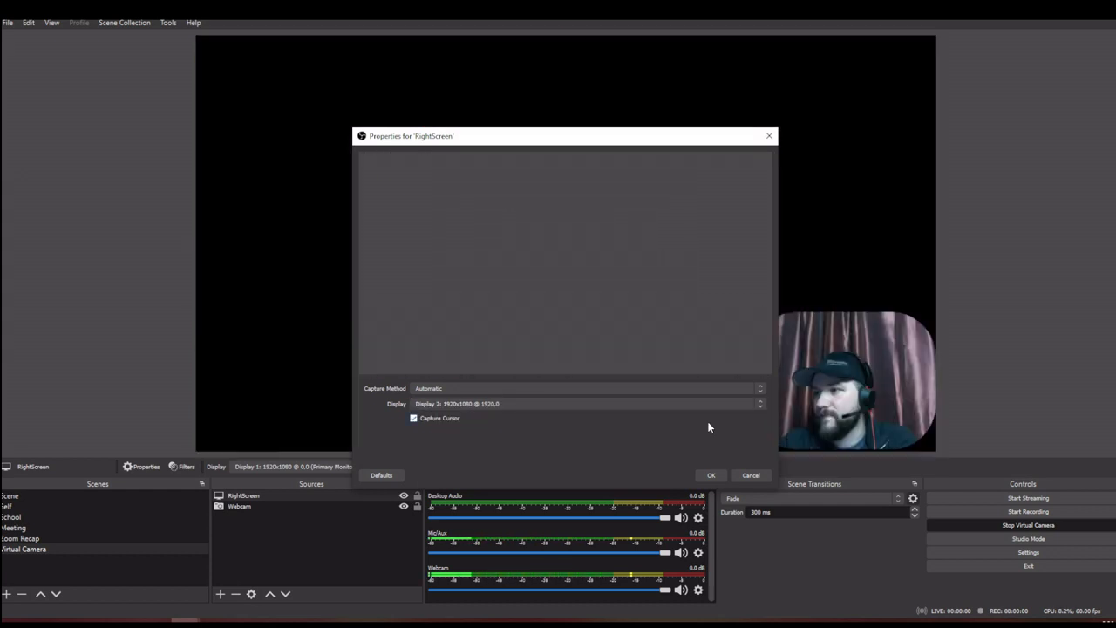
{"action": "left_click_drag", "start_coordinate": [612, 143], "coordinate": [707, 167]}
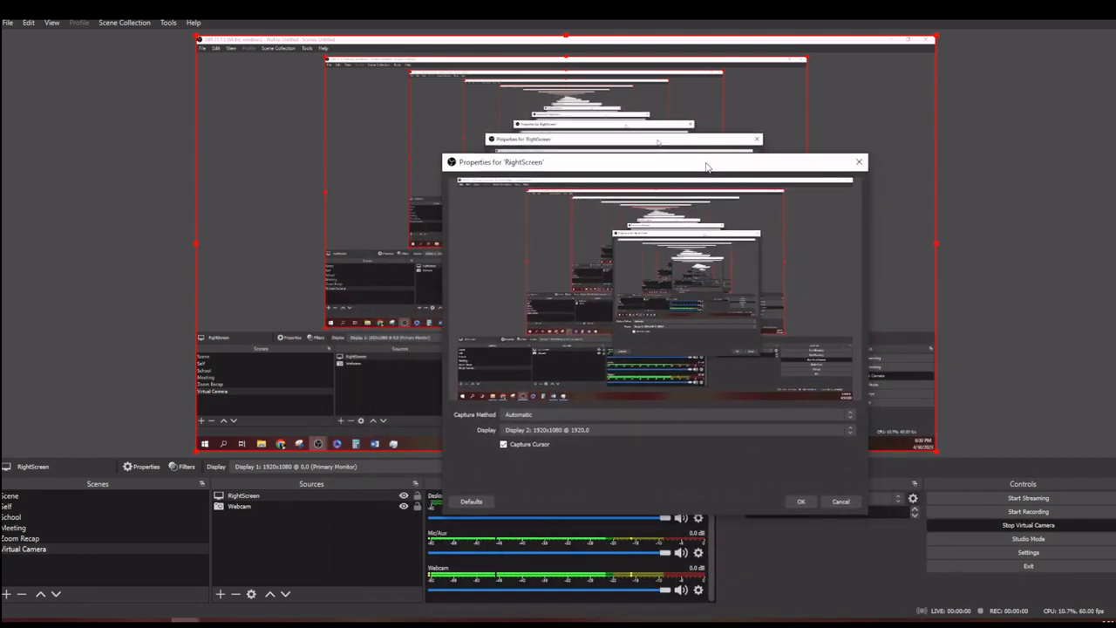
{"action": "left_click_drag", "start_coordinate": [697, 21], "coordinate": [619, 90]}
{"action": "left_click", "coordinate": [833, 77]}
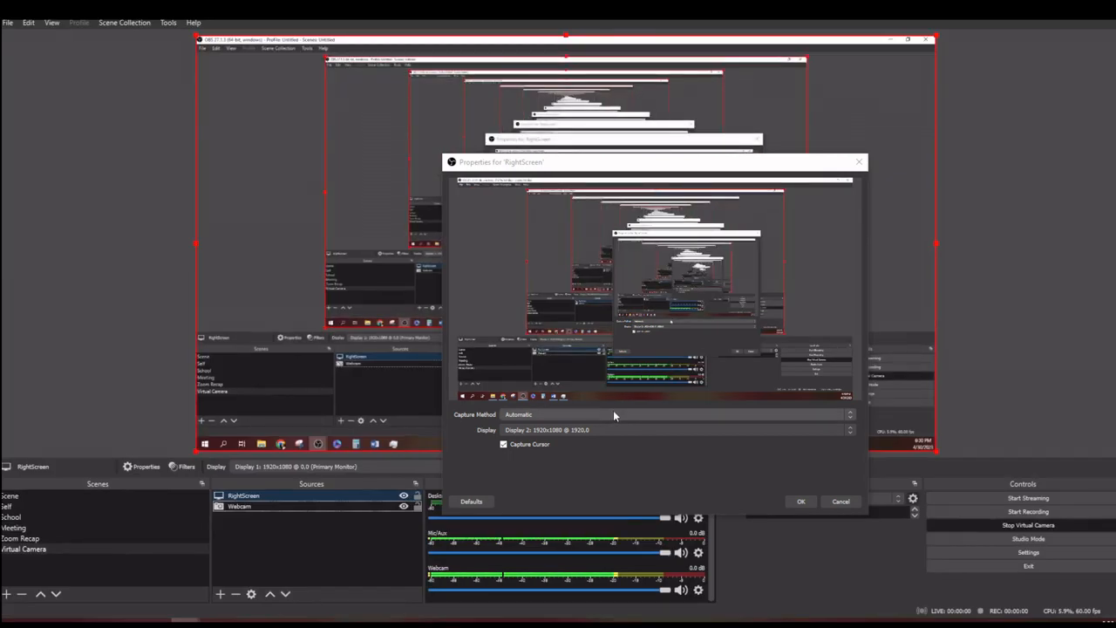
Check the capture methods, compare cursor capture off and on, and accept the RightScreen properties with Automatic and Capture Cursor enabled.
{"action": "left_click", "coordinate": [852, 416]}
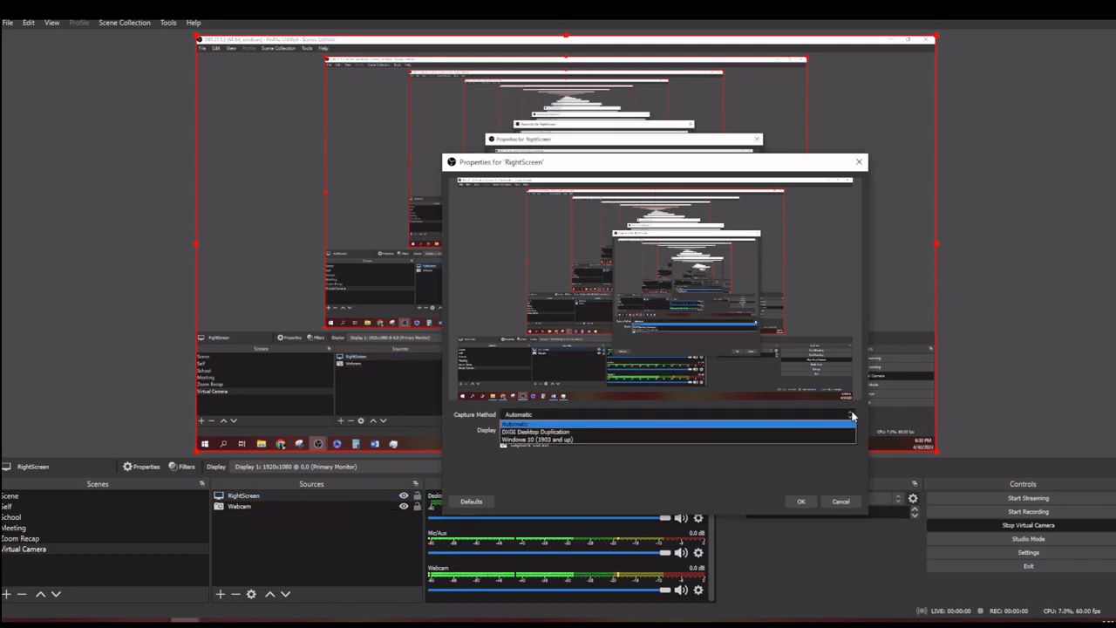
{"action": "left_click", "coordinate": [853, 416]}
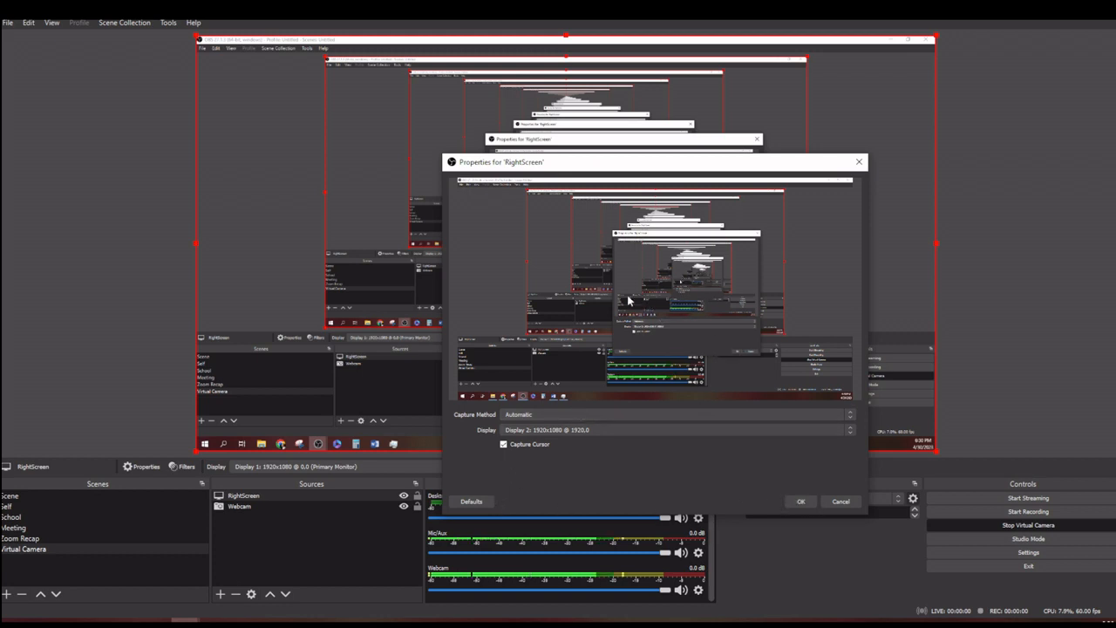
{"action": "left_click", "coordinate": [503, 446]}
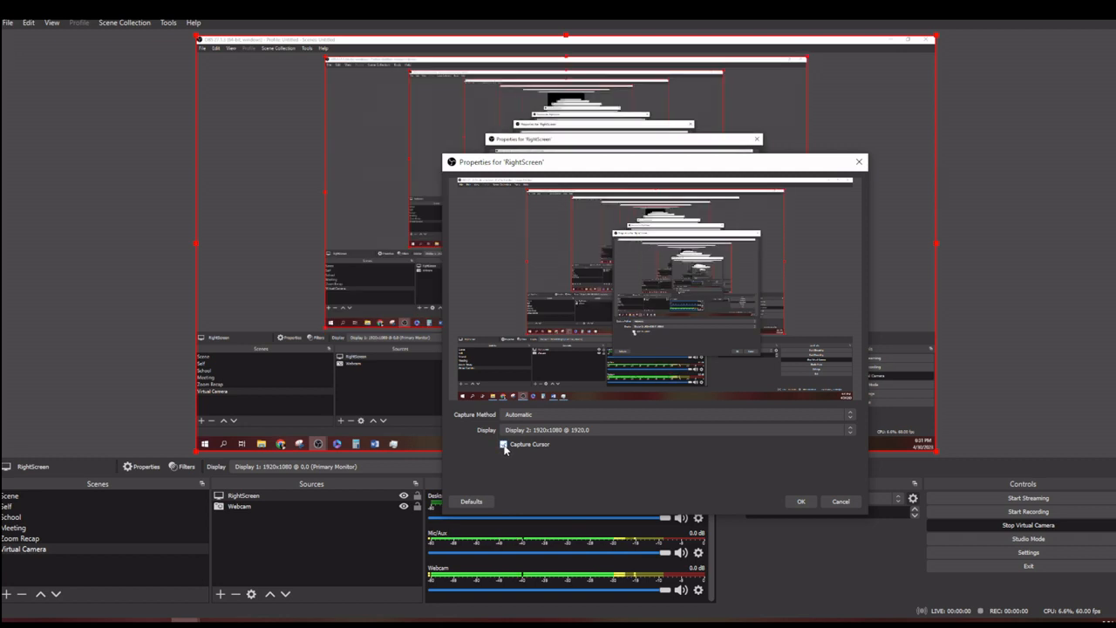
{"action": "left_click", "coordinate": [503, 445]}
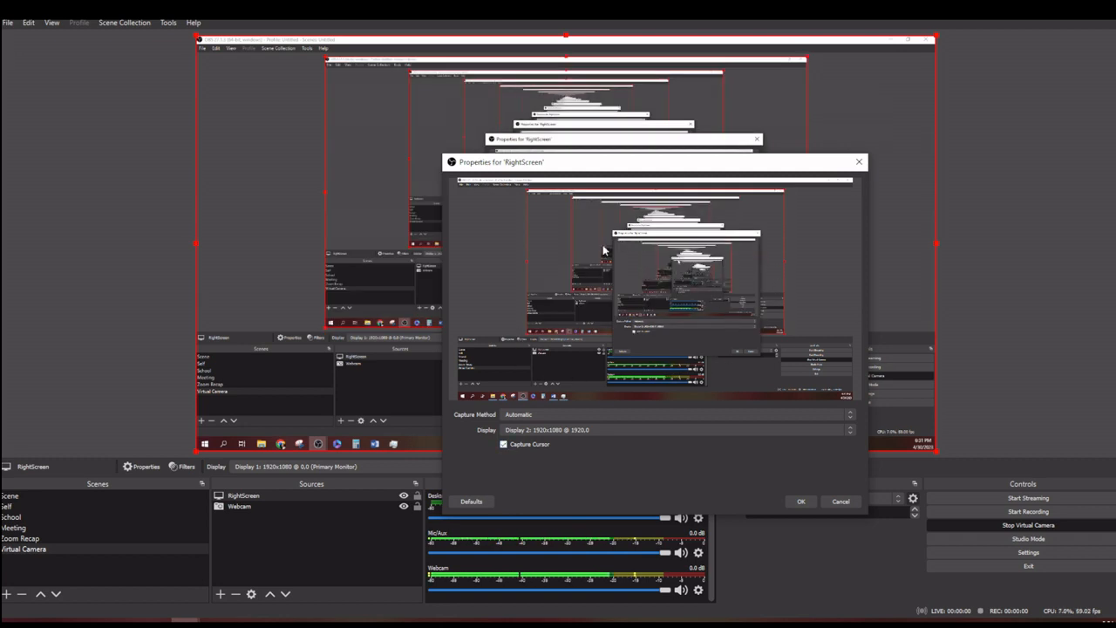
{"action": "left_click", "coordinate": [801, 502]}
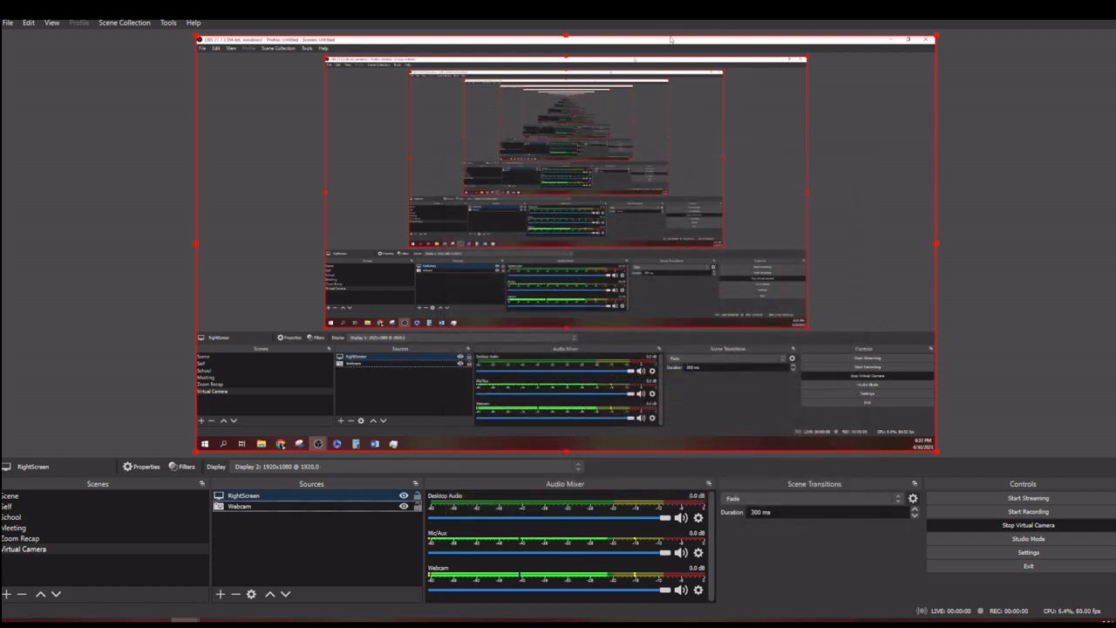
Reduce the OBS window over the Google Meet page to view the captured display, and maximize it again.
{"action": "left_click_drag", "start_coordinate": [727, 16], "coordinate": [544, 116]}
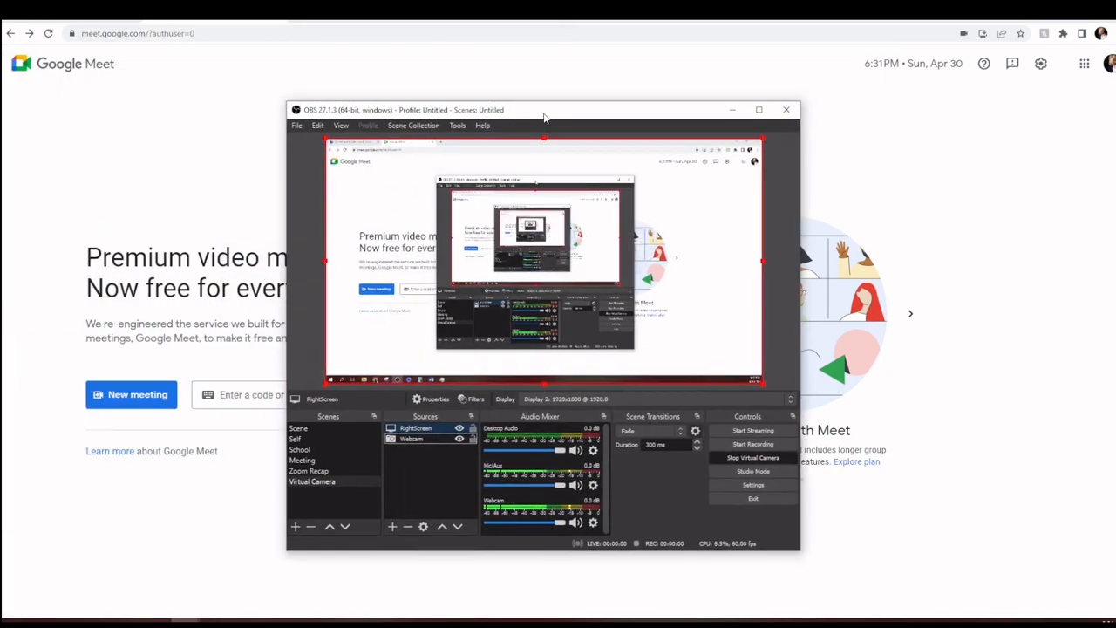
{"action": "left_click_drag", "start_coordinate": [559, 87], "coordinate": [559, 86]}
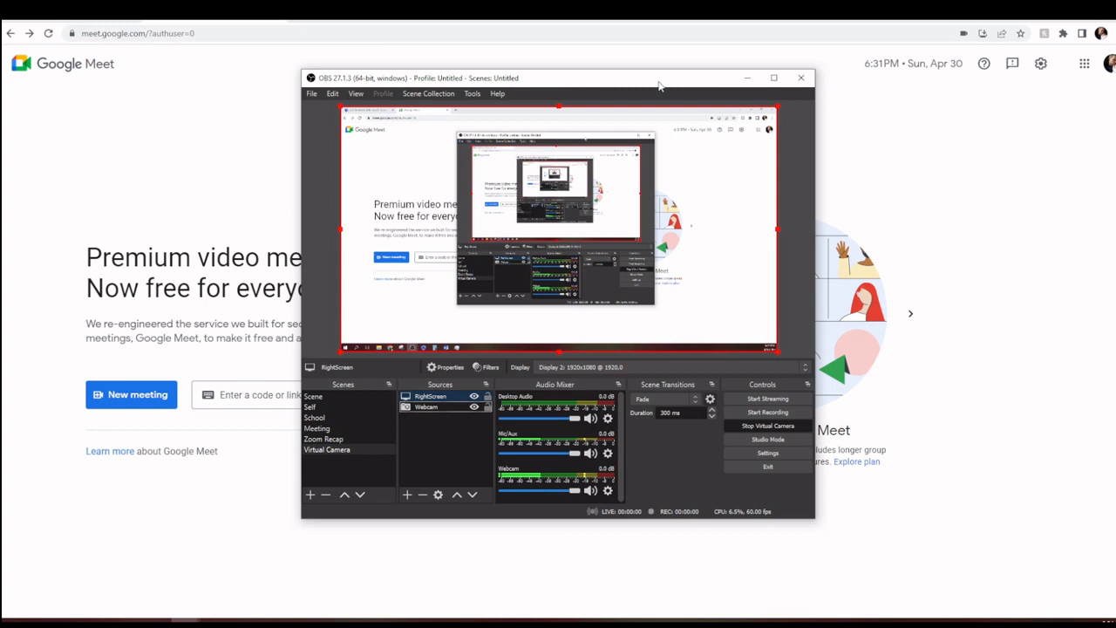
{"action": "left_click", "coordinate": [773, 79]}
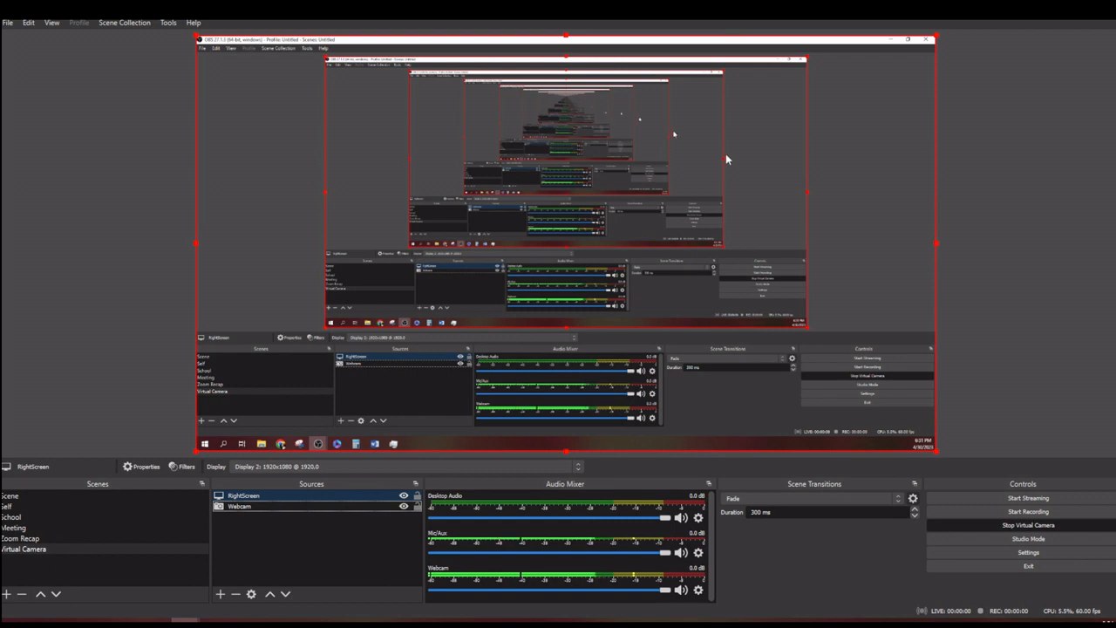
Move the Webcam source above RightScreen in the source order so it overlays the captured display.
{"action": "right_click", "coordinate": [655, 220]}
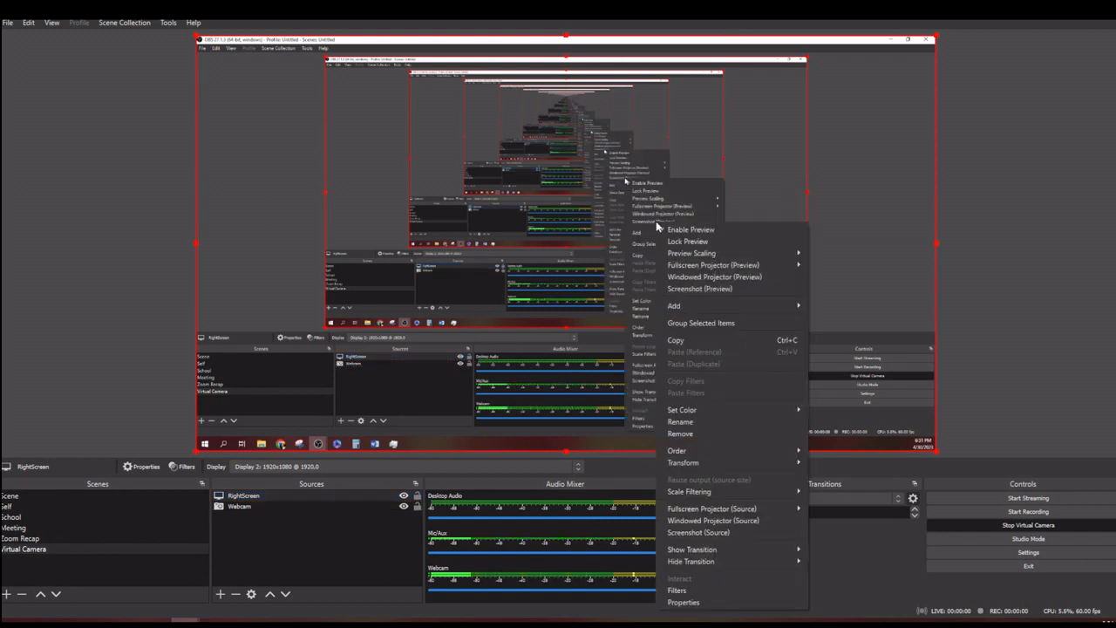
{"action": "left_click", "coordinate": [282, 562]}
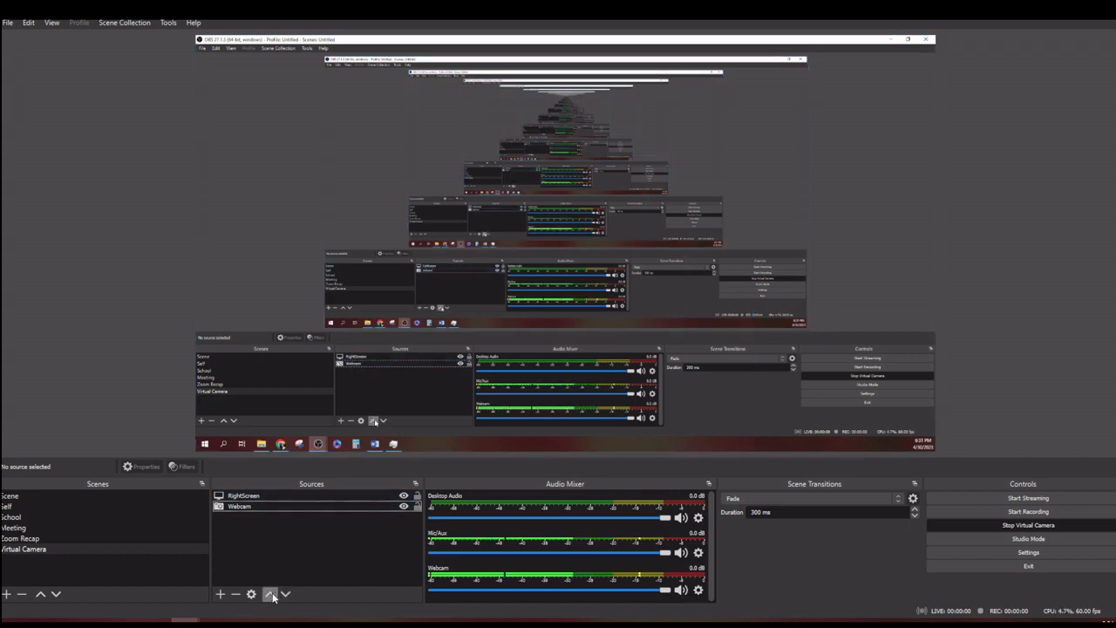
{"action": "left_click", "coordinate": [248, 506]}
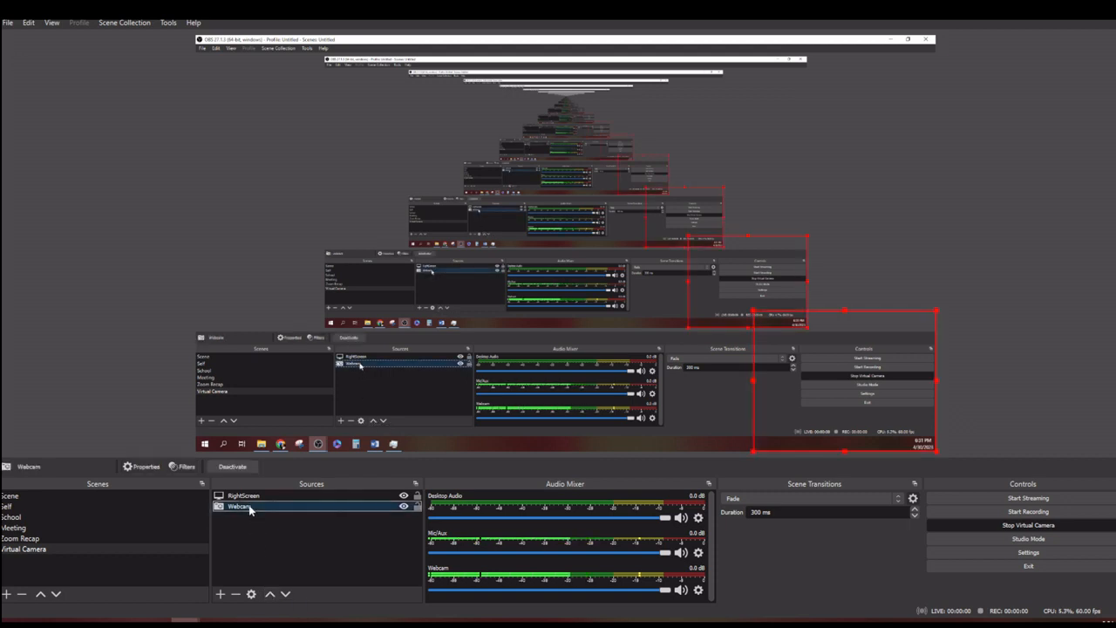
{"action": "left_click", "coordinate": [270, 594]}
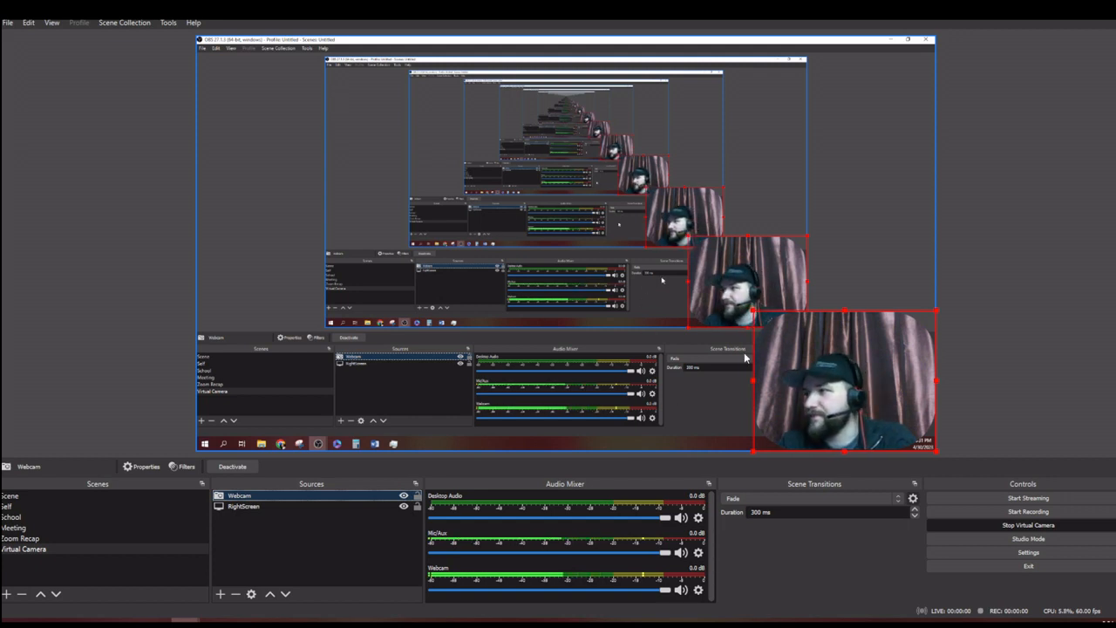
Deselect the webcam source and move the OBS window off the captured display, leaving the Google Meet page uncovered.
{"action": "left_click", "coordinate": [975, 251]}
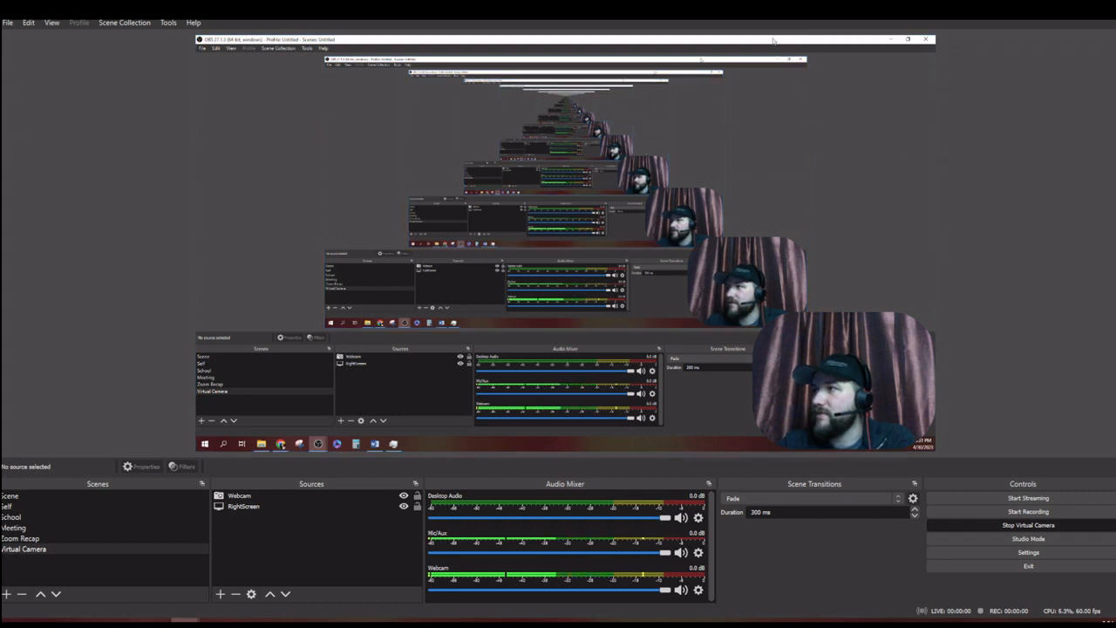
{"action": "left_click_drag", "start_coordinate": [886, 7], "coordinate": [0, 107]}
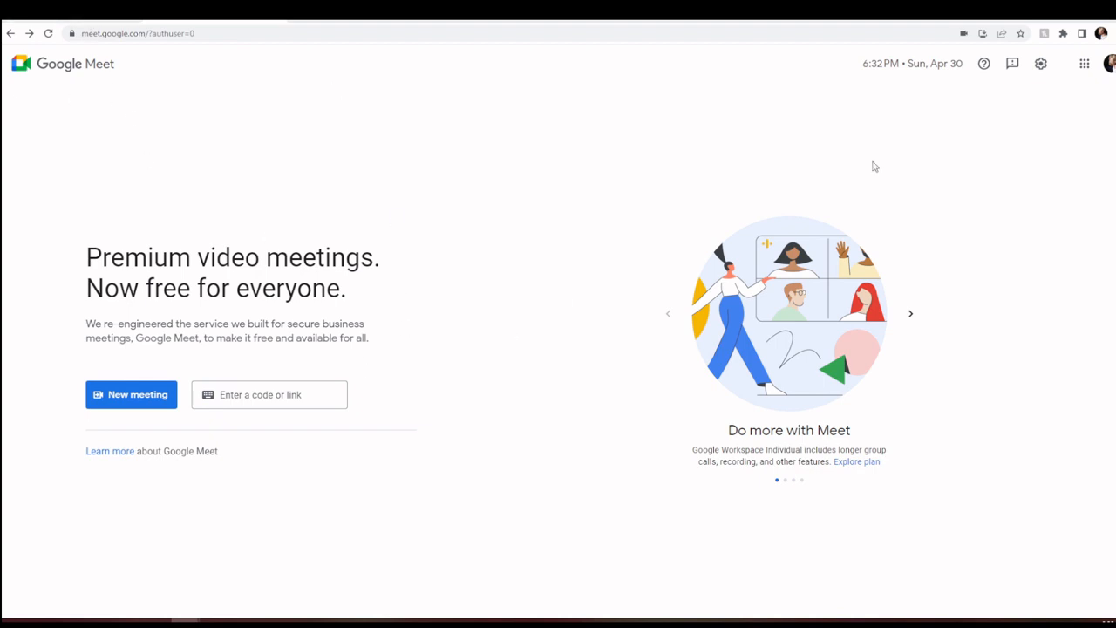
Try to start an instant meeting in Google Meet.
{"action": "left_click", "coordinate": [154, 401]}
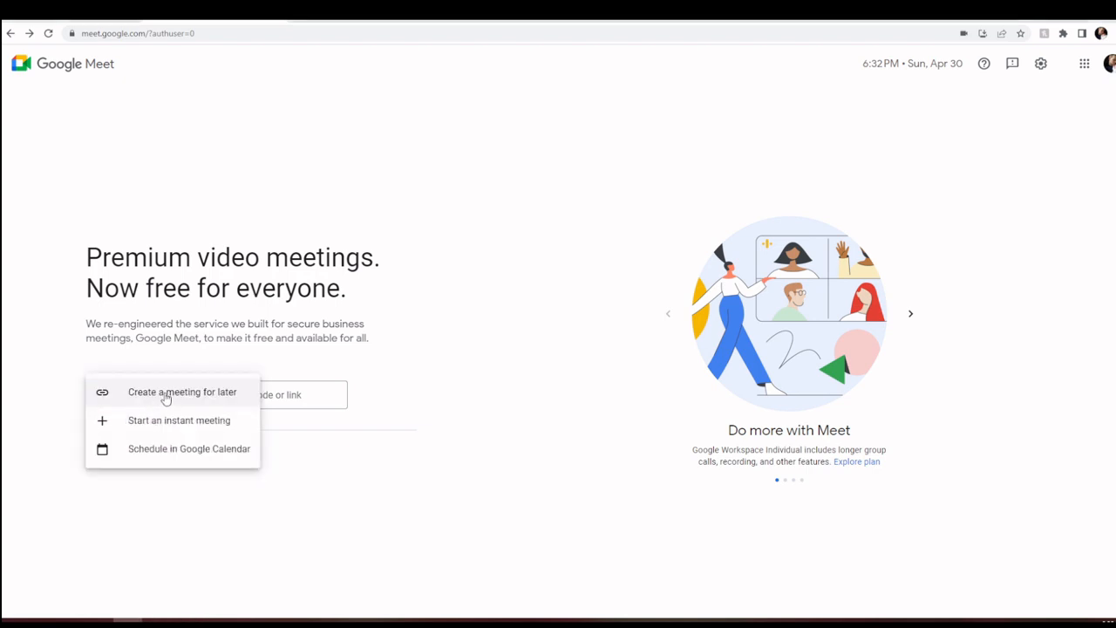
{"action": "left_click", "coordinate": [179, 422]}
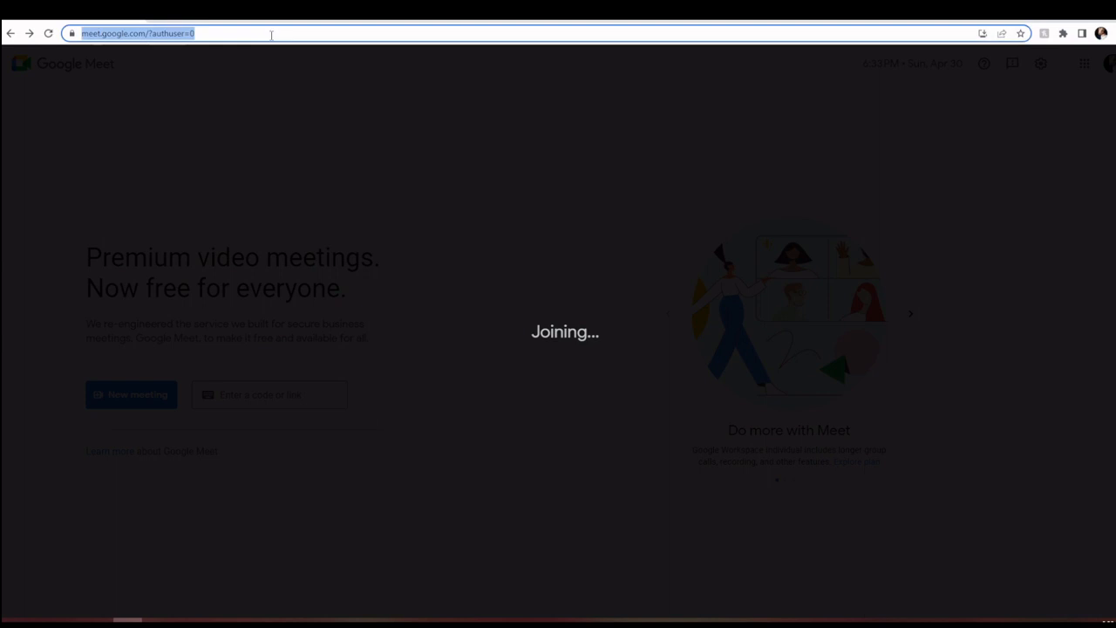
Go to zoom.us, start a meeting from the account's personal room, and launch it in the Zoom client.
{"action": "type", "text": "zoom.us"}
{"action": "key", "text": "Return"}
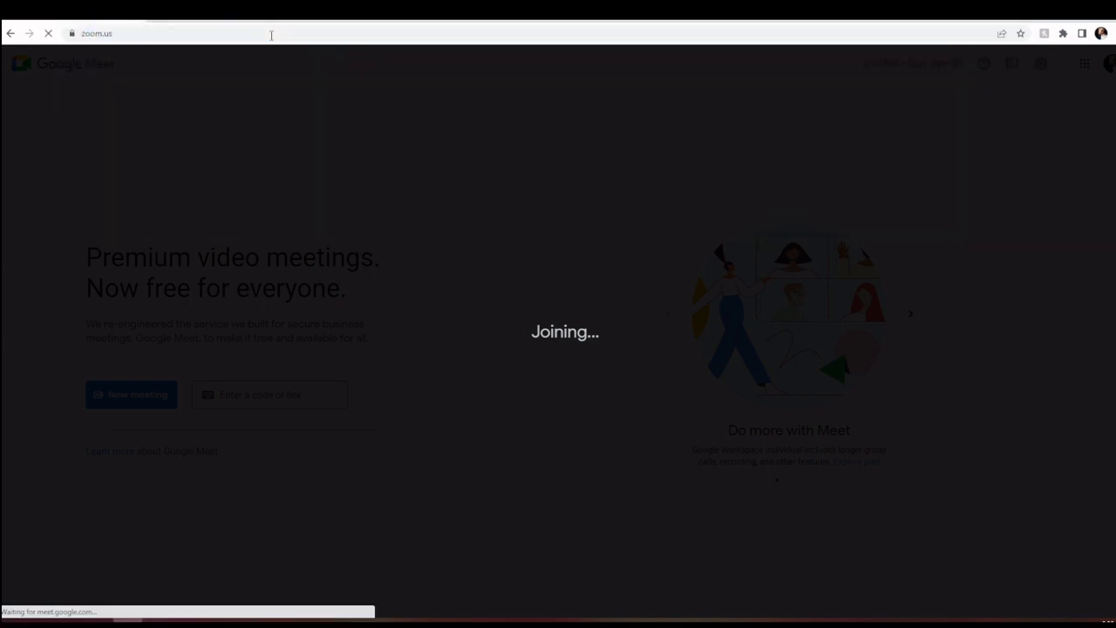
{"action": "left_click", "coordinate": [1078, 87]}
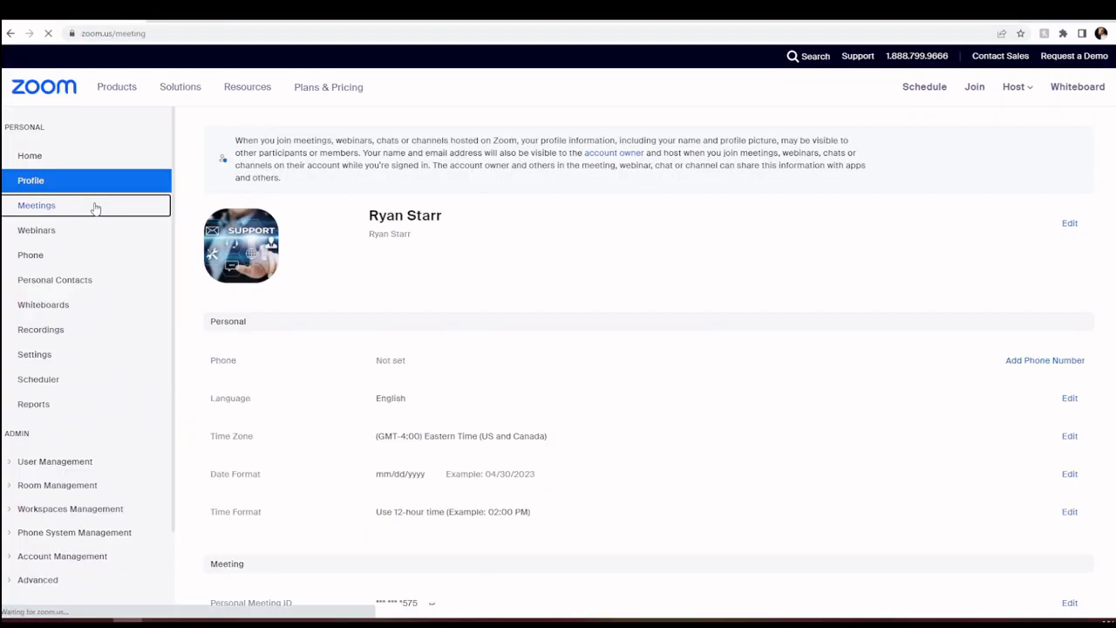
{"action": "left_click", "coordinate": [39, 204]}
{"action": "left_click", "coordinate": [392, 174]}
{"action": "left_click", "coordinate": [234, 593]}
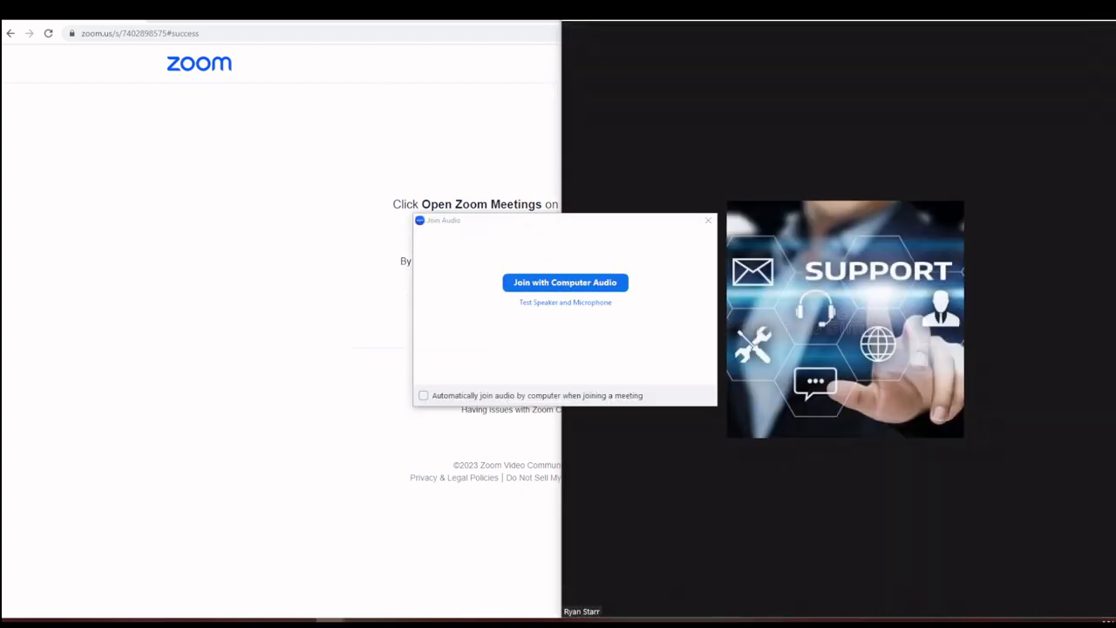
{"action": "left_click", "coordinate": [549, 305]}
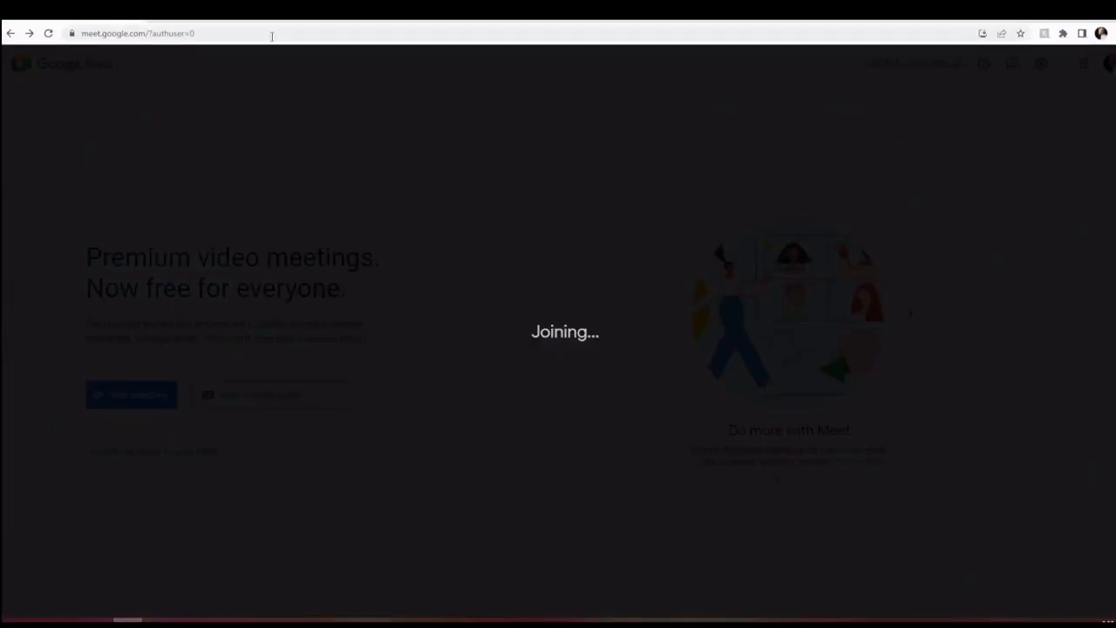
Replace the Google Meet page with zoom.us and open the Meetings page of the signed-in account.
{"action": "left_click", "coordinate": [271, 34]}
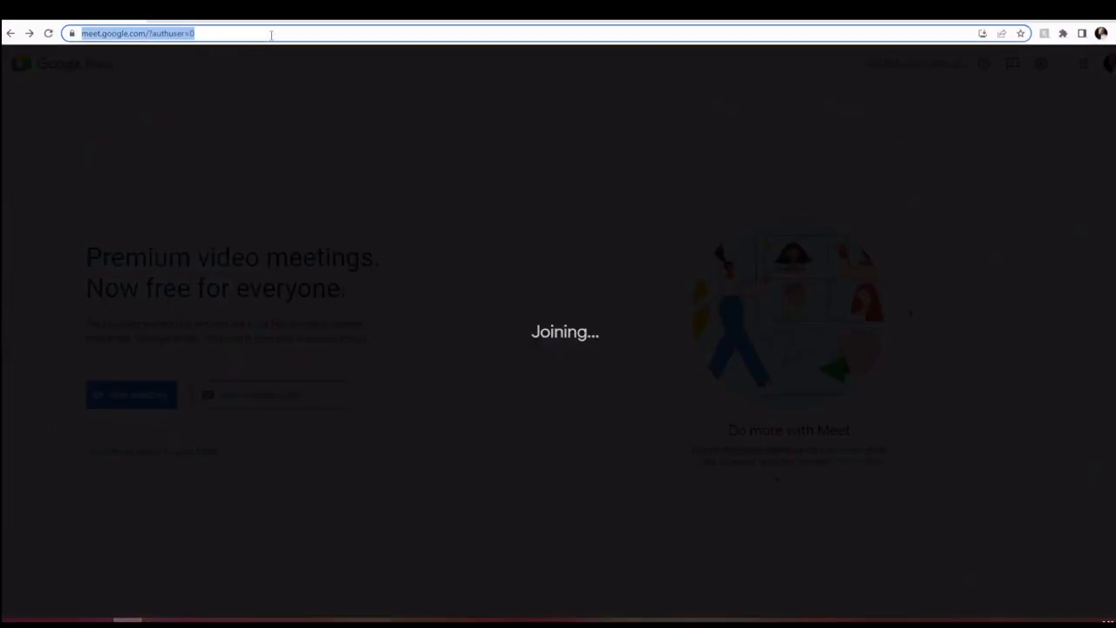
{"action": "type", "text": "zoom"}
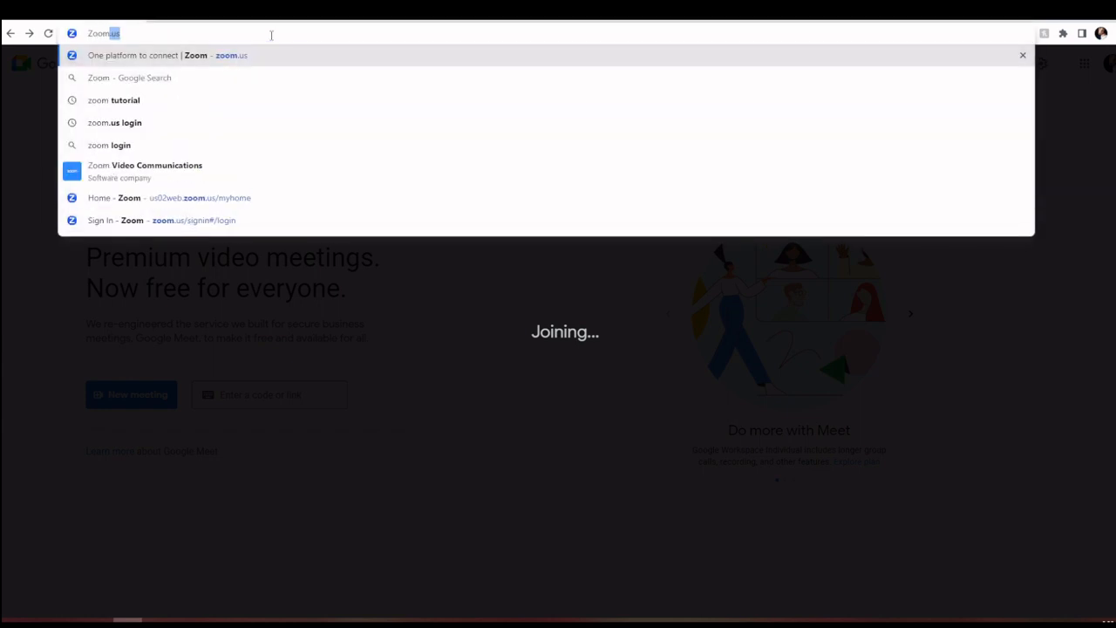
{"action": "key", "text": "Return"}
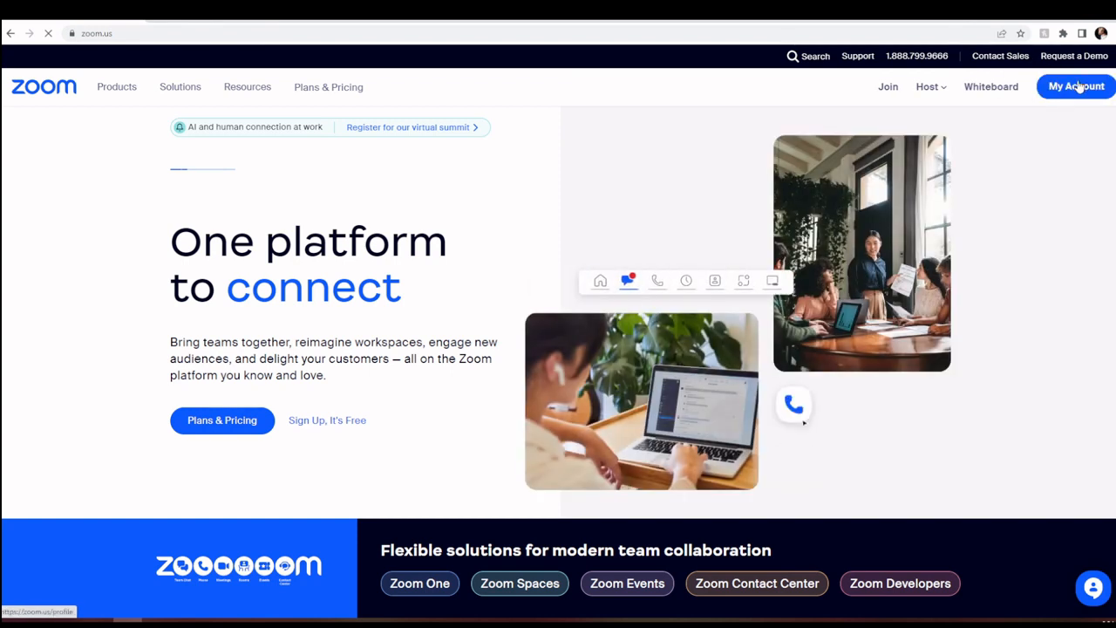
{"action": "left_click", "coordinate": [1078, 87]}
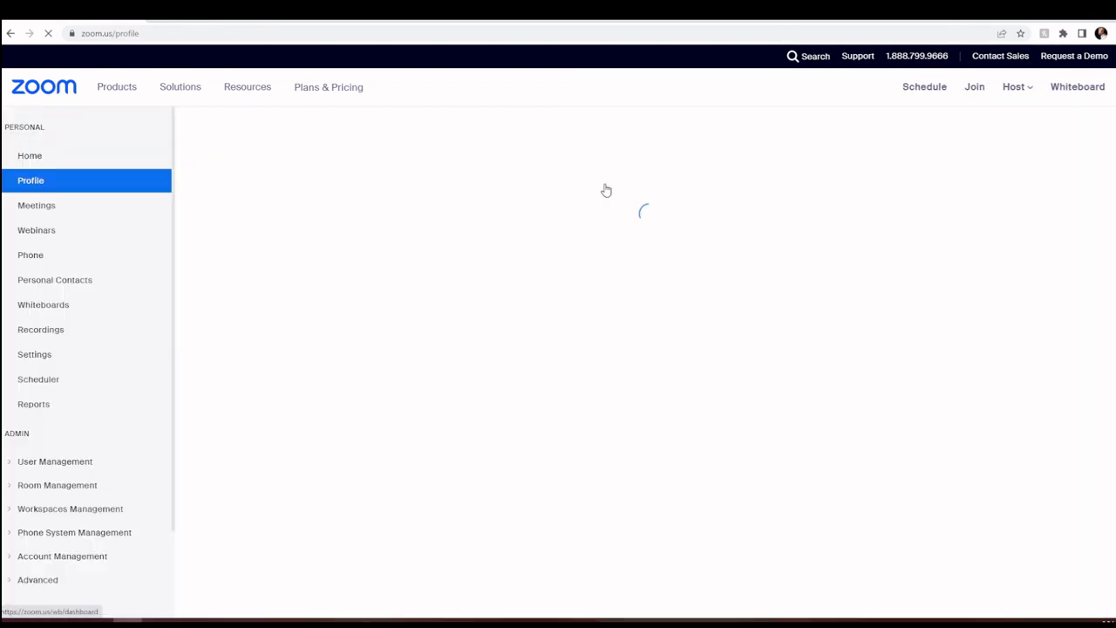
{"action": "left_click", "coordinate": [96, 206]}
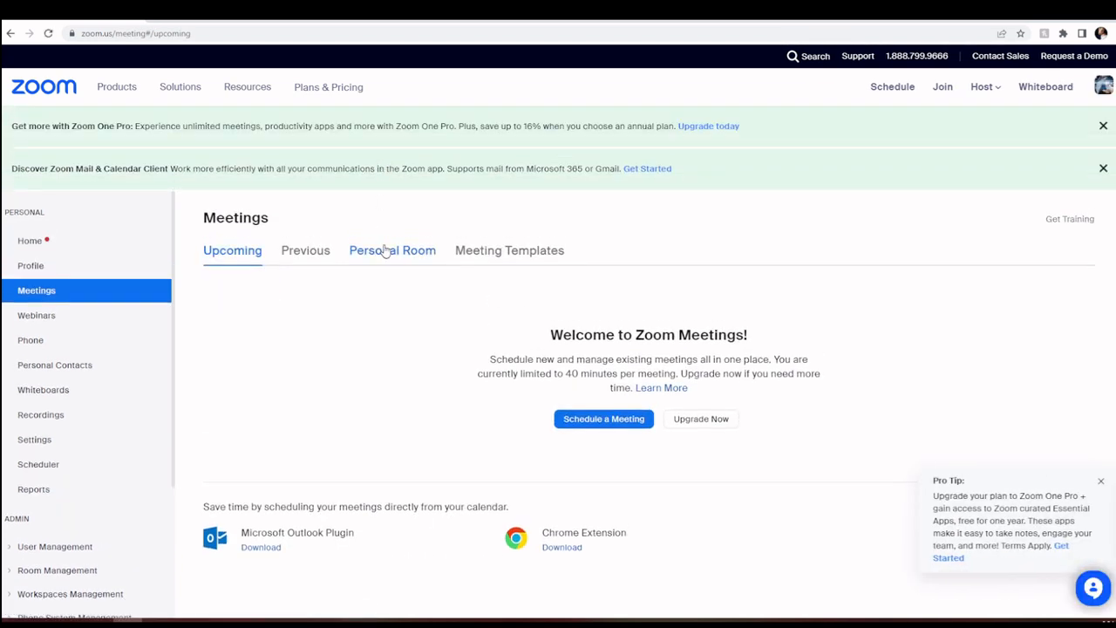
Start the Personal Room meeting, launch it in the Zoom client, and dismiss the end-meeting prompt.
{"action": "left_click", "coordinate": [384, 251]}
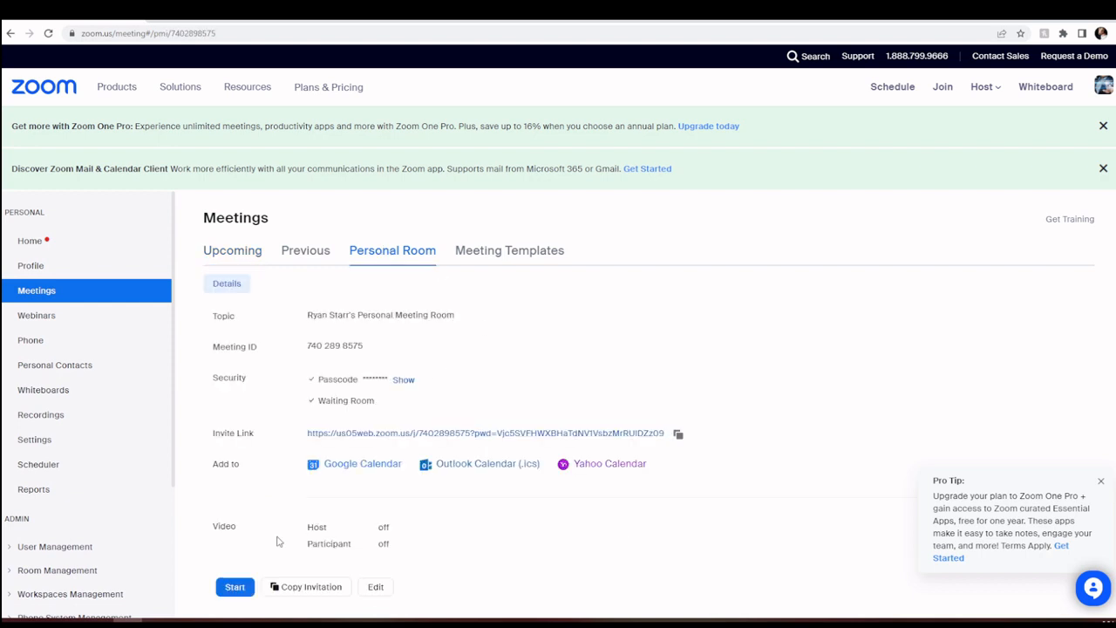
{"action": "left_click", "coordinate": [235, 587]}
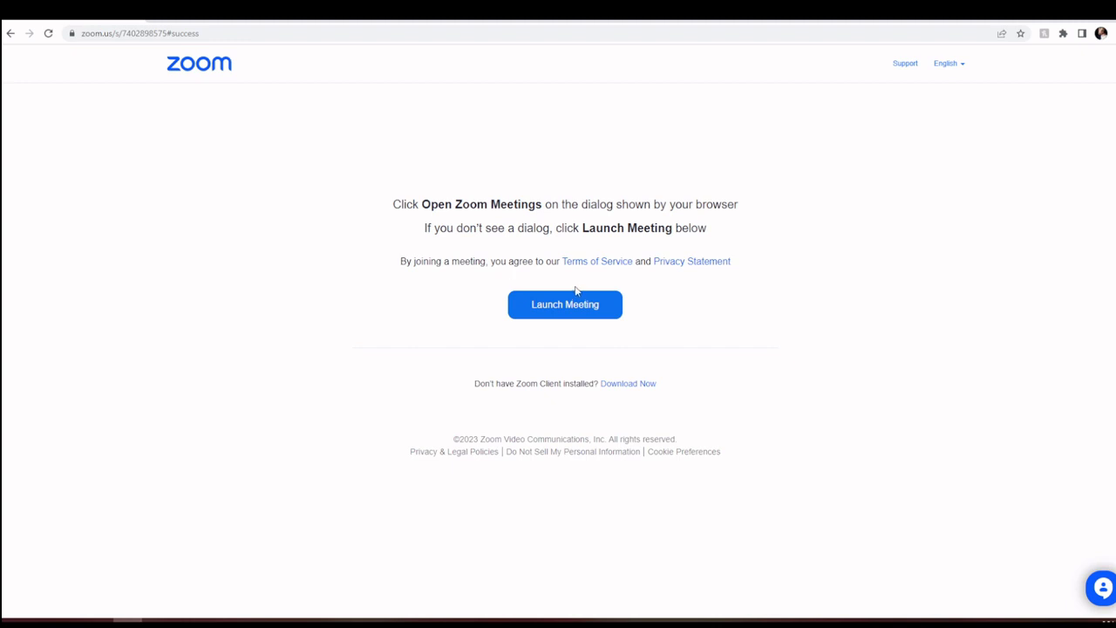
{"action": "left_click", "coordinate": [554, 316]}
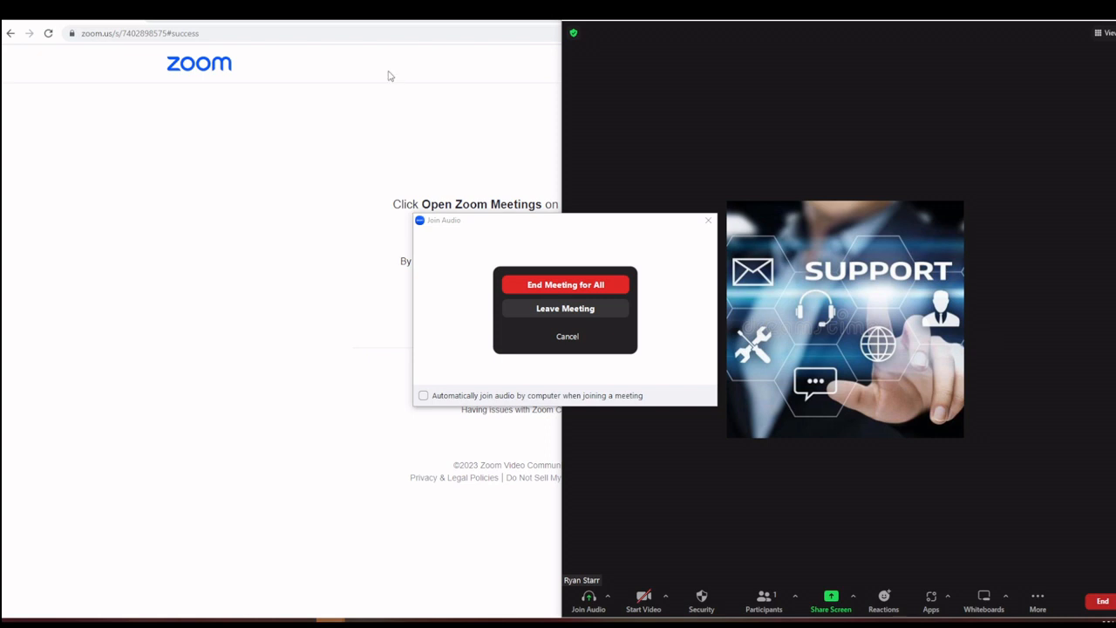
{"action": "left_click", "coordinate": [567, 337]}
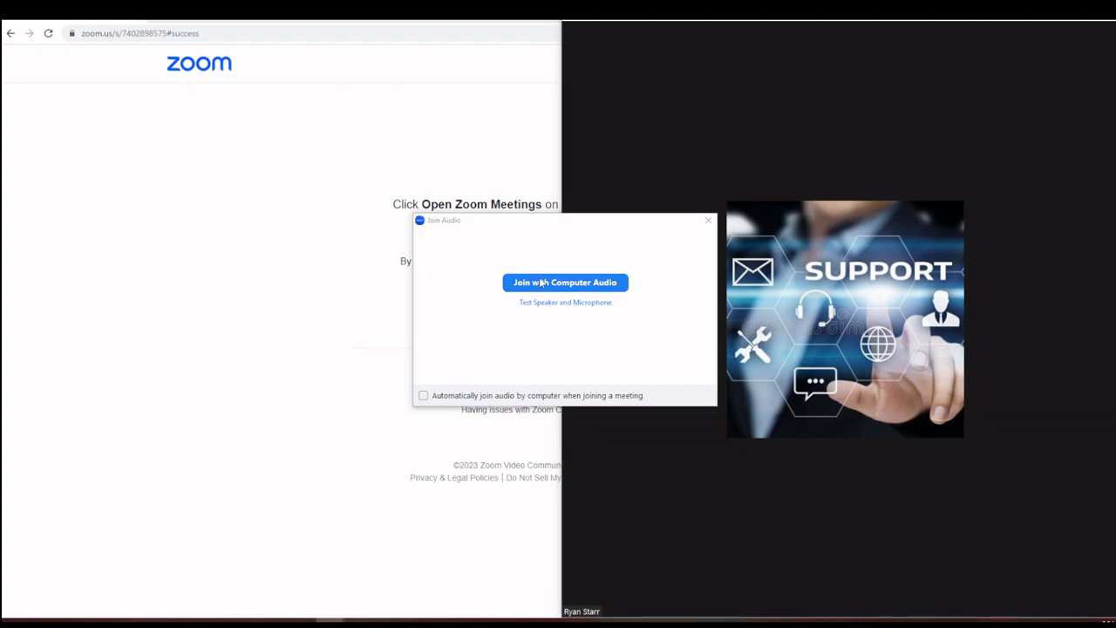
Test the headset speaker and microphone, end the test, and join the meeting with computer audio.
{"action": "left_click", "coordinate": [548, 303]}
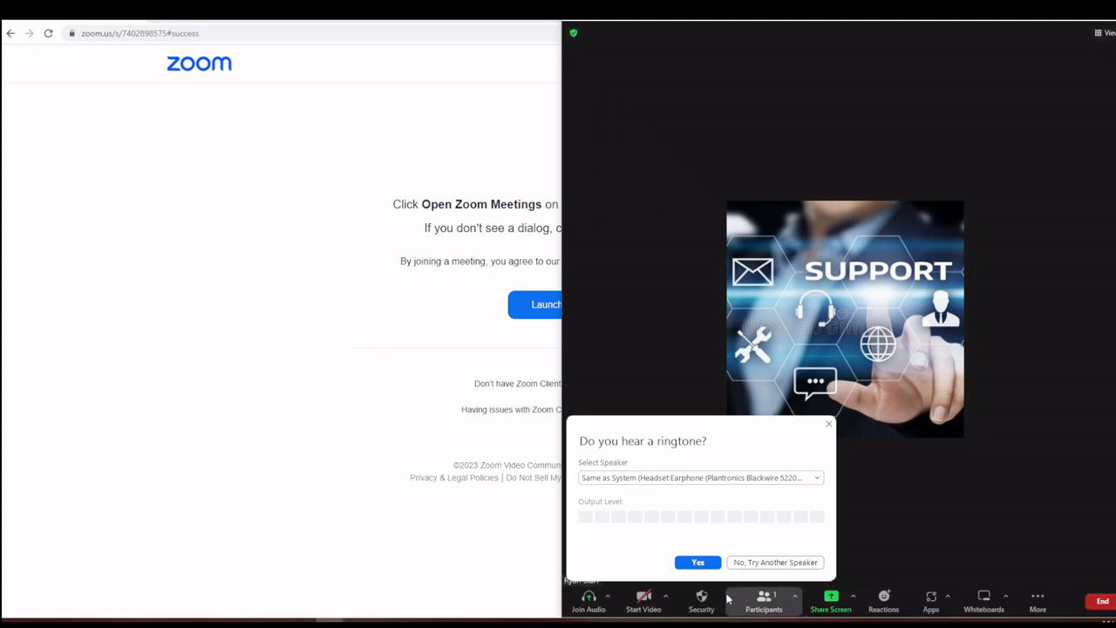
{"action": "left_click", "coordinate": [709, 562]}
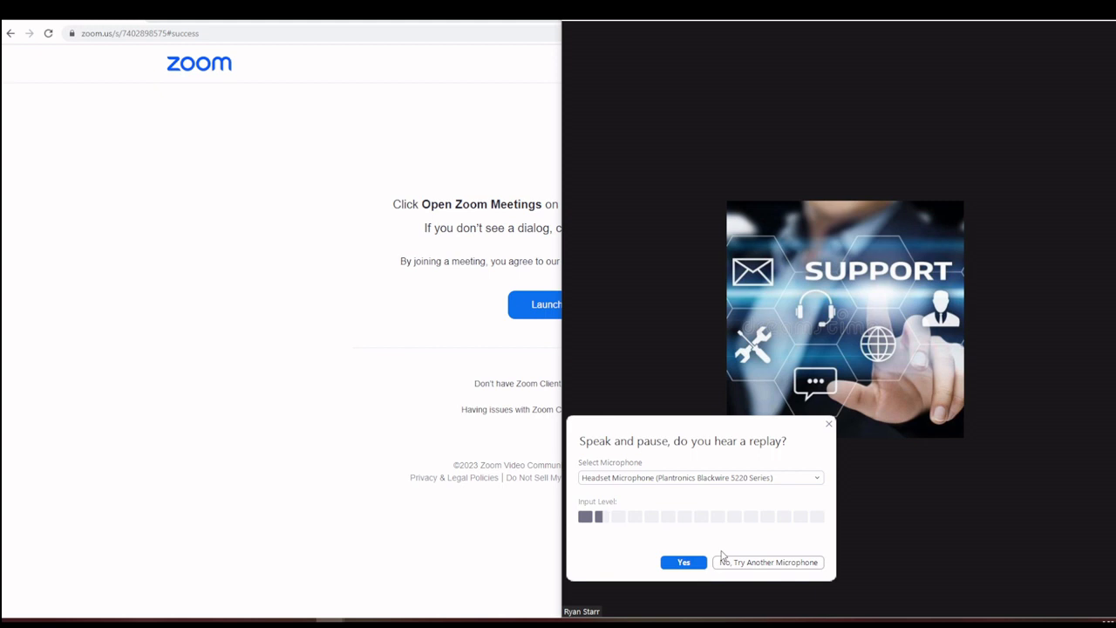
{"action": "left_click", "coordinate": [683, 563]}
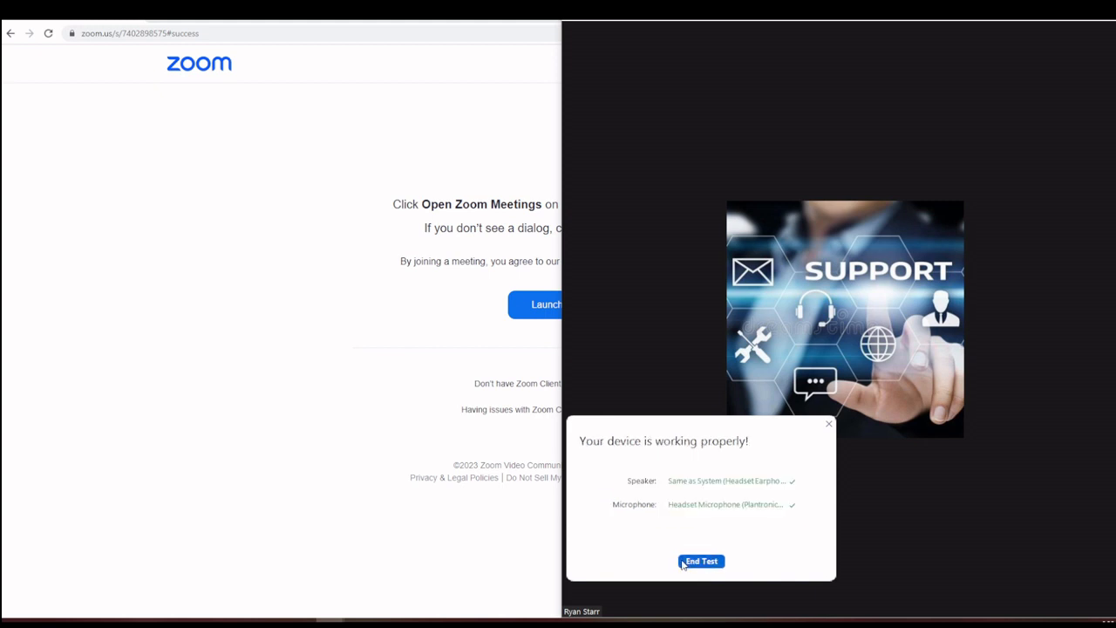
{"action": "left_click", "coordinate": [697, 562]}
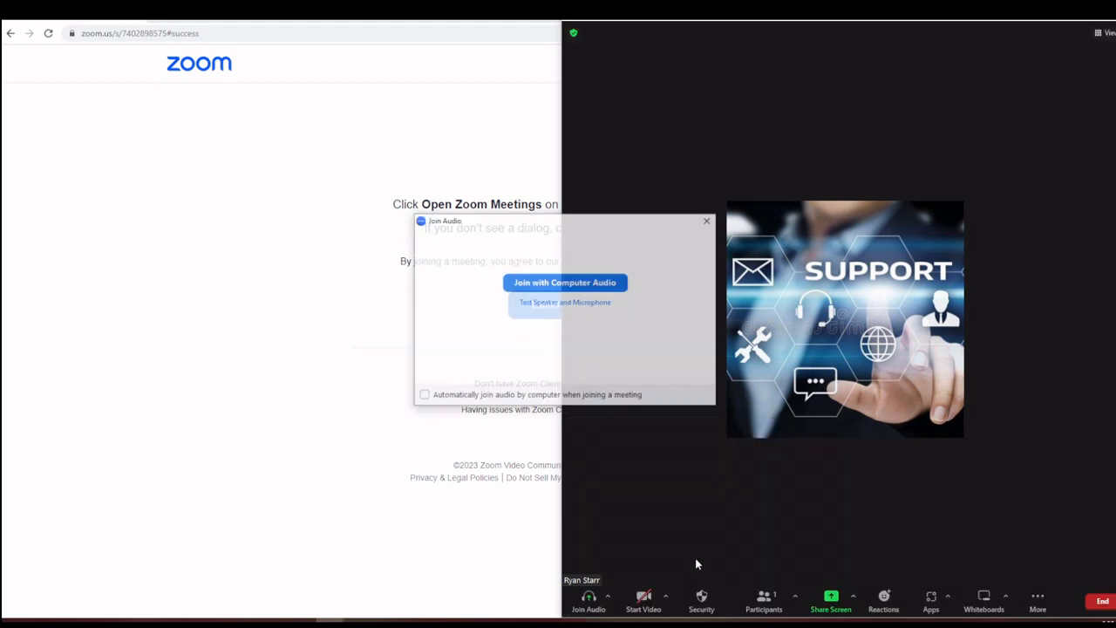
{"action": "left_click", "coordinate": [618, 285]}
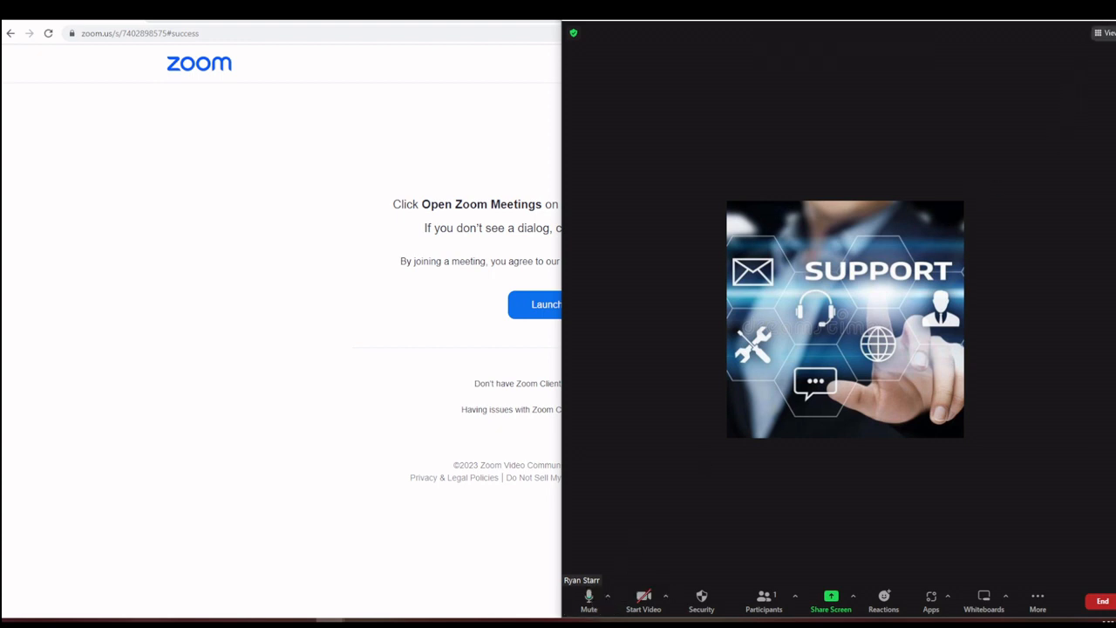
Maximize the Zoom meeting window, choose OBS Virtual Camera as the camera, and switch the video on to view the feed.
{"action": "left_click", "coordinate": [1092, 14]}
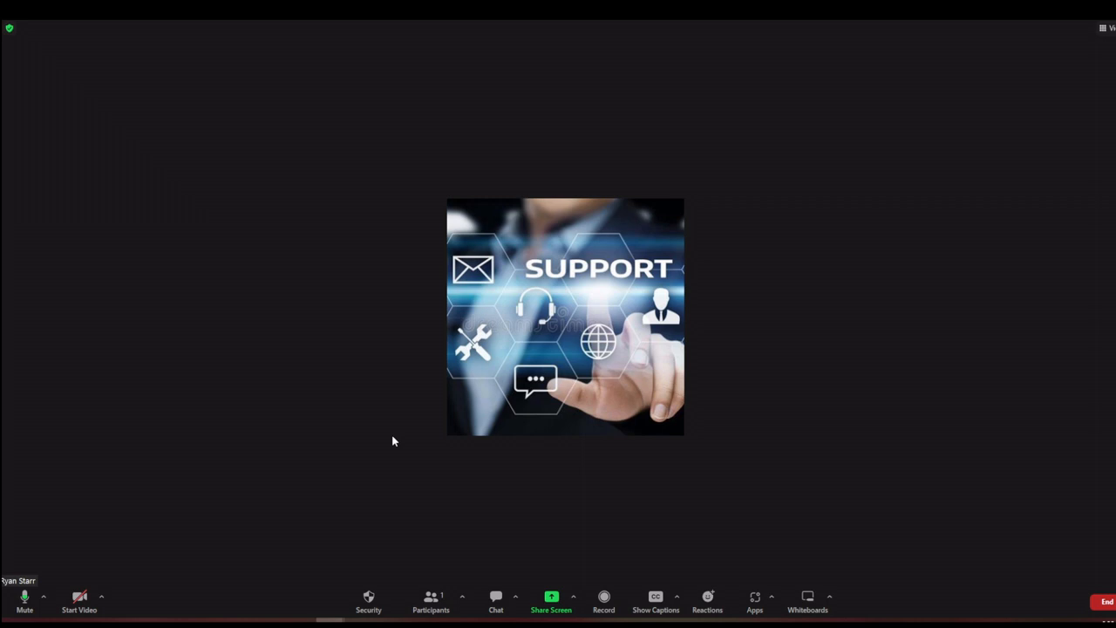
{"action": "left_click", "coordinate": [102, 598]}
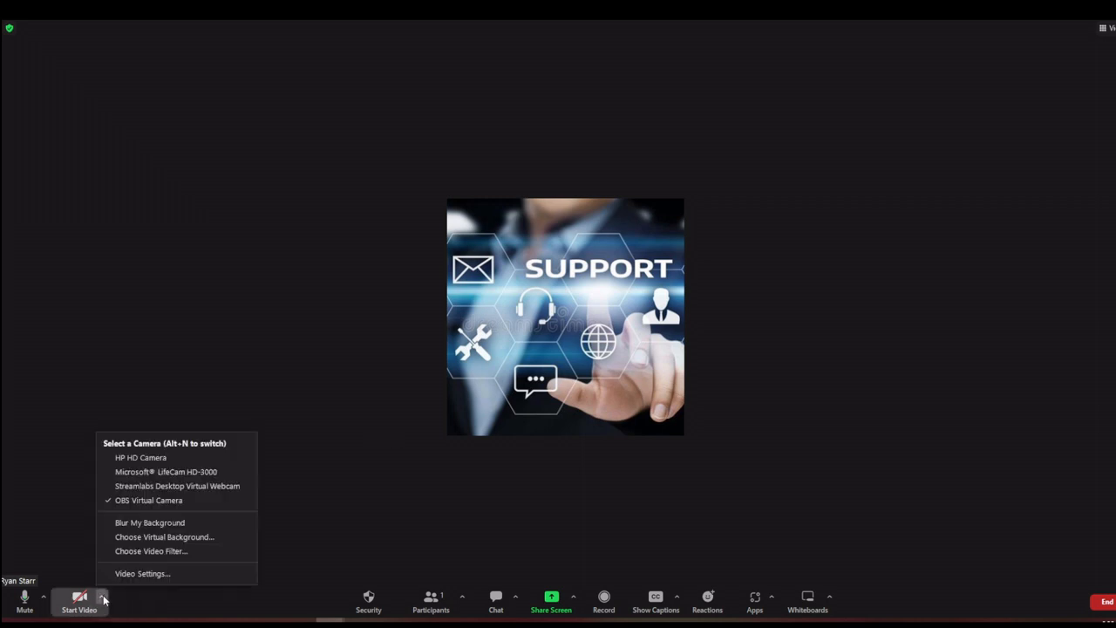
{"action": "left_click", "coordinate": [184, 503]}
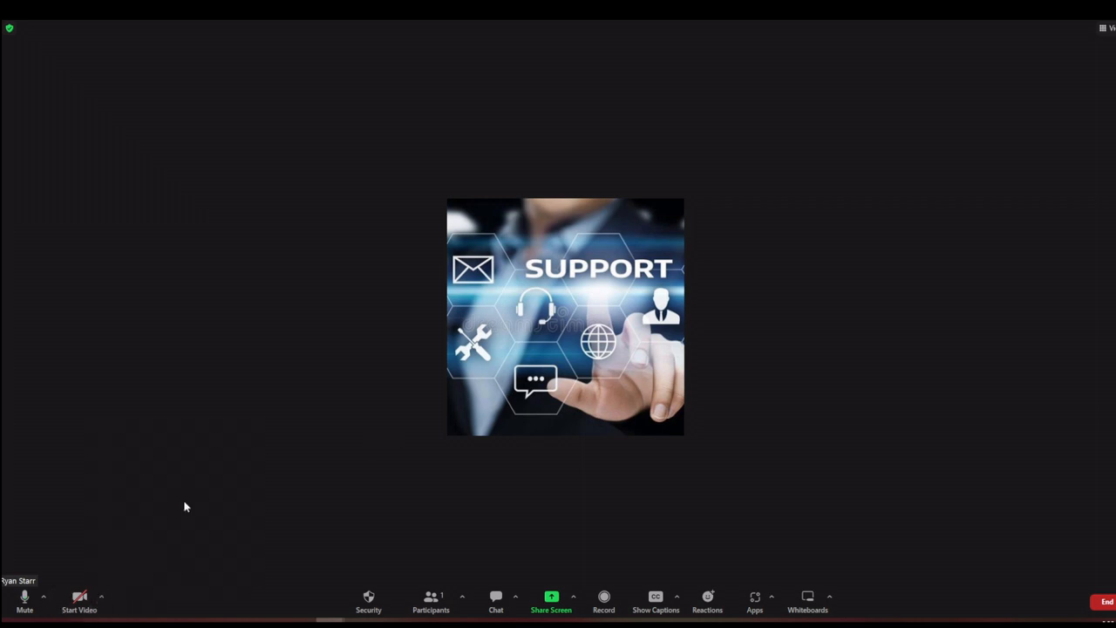
{"action": "left_click", "coordinate": [79, 598]}
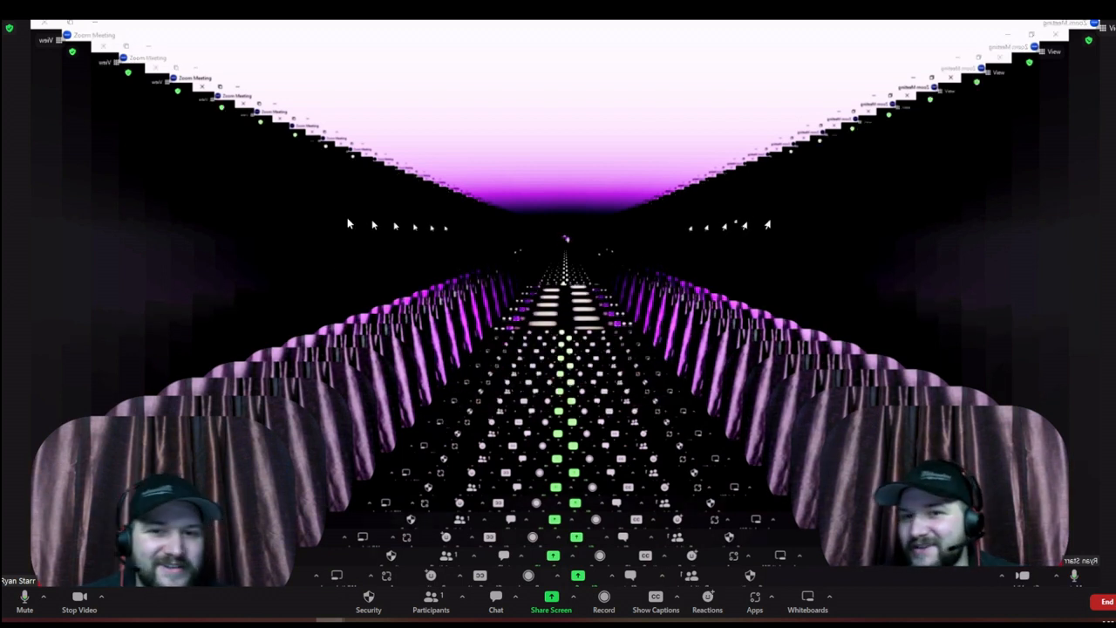
{"action": "left_click", "coordinate": [80, 602]}
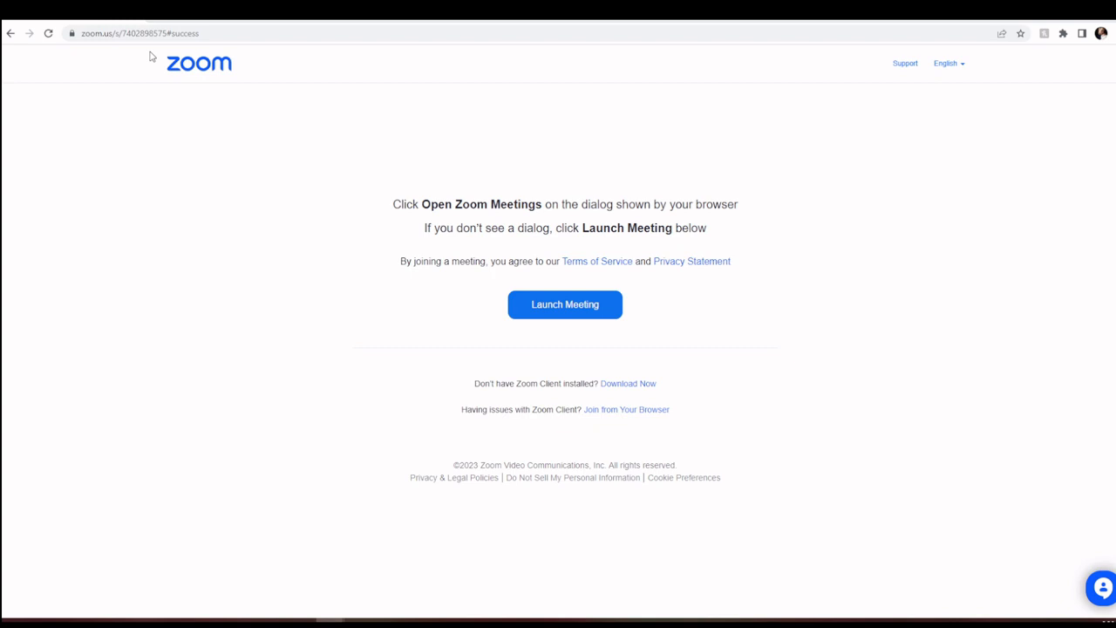
Minimize the browser and move the Zoom meeting window across the captured desktop to view the virtual camera feed.
{"action": "left_click", "coordinate": [1069, 20]}
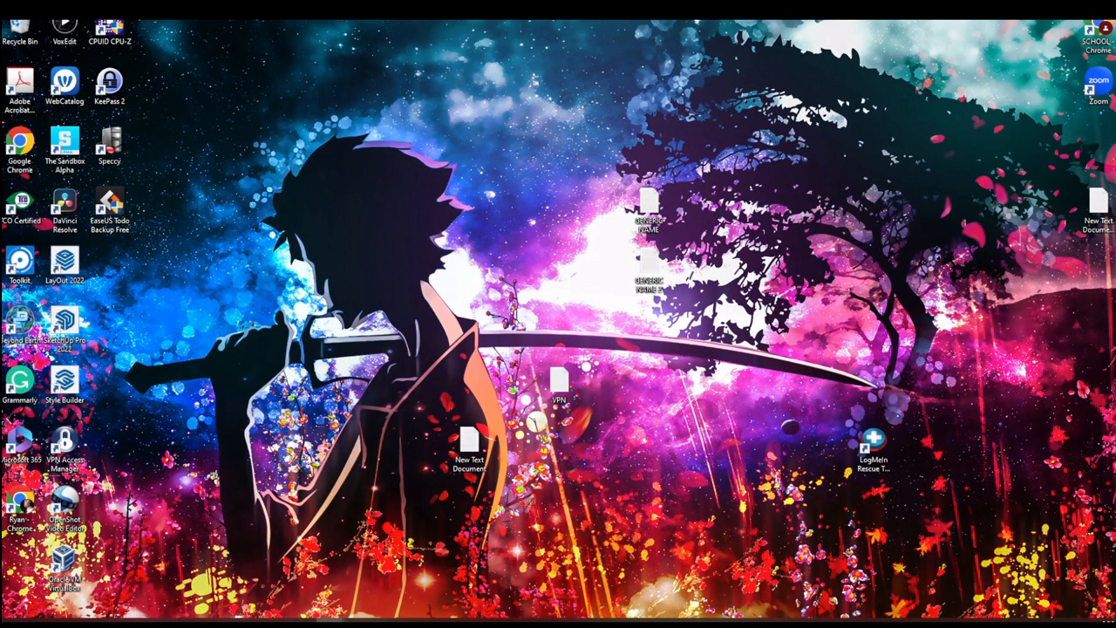
{"action": "left_click_drag", "start_coordinate": [2, 40], "coordinate": [287, 36]}
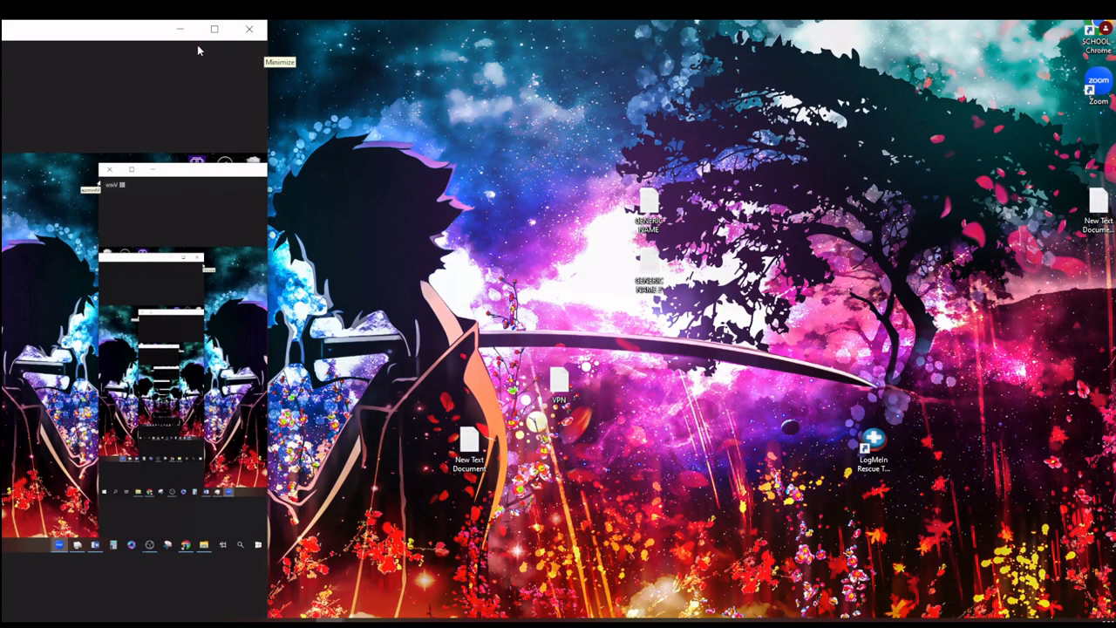
{"action": "left_click_drag", "start_coordinate": [133, 37], "coordinate": [133, 40]}
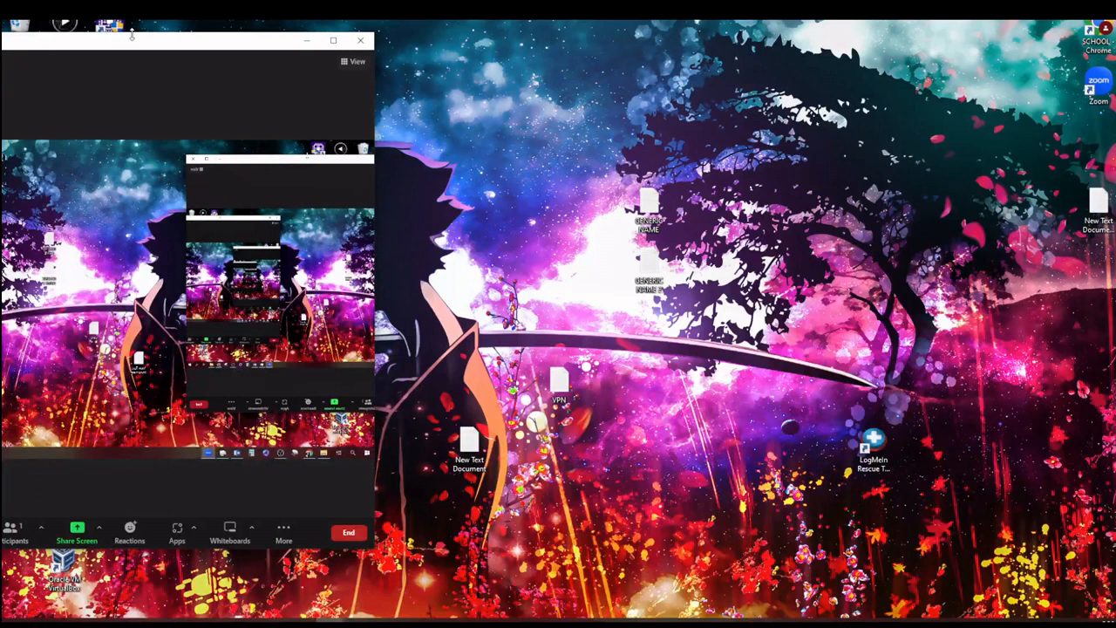
{"action": "left_click_drag", "start_coordinate": [146, 44], "coordinate": [340, 55]}
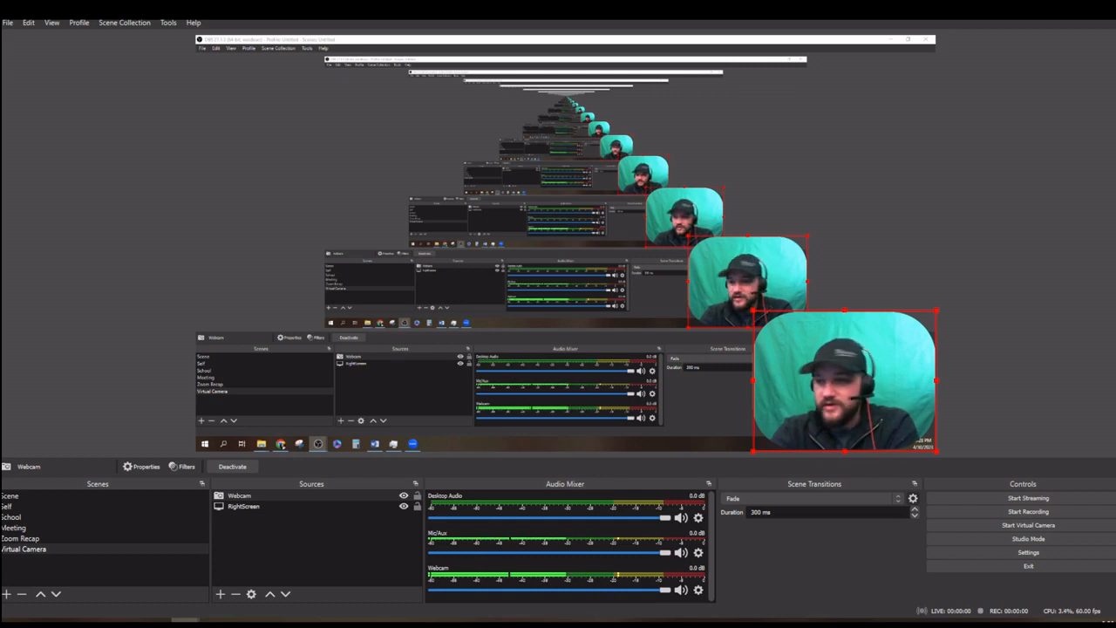
Add a Chroma Key effect filter to the Webcam source in OBS, keeping the default filter name.
{"action": "right_click", "coordinate": [251, 497]}
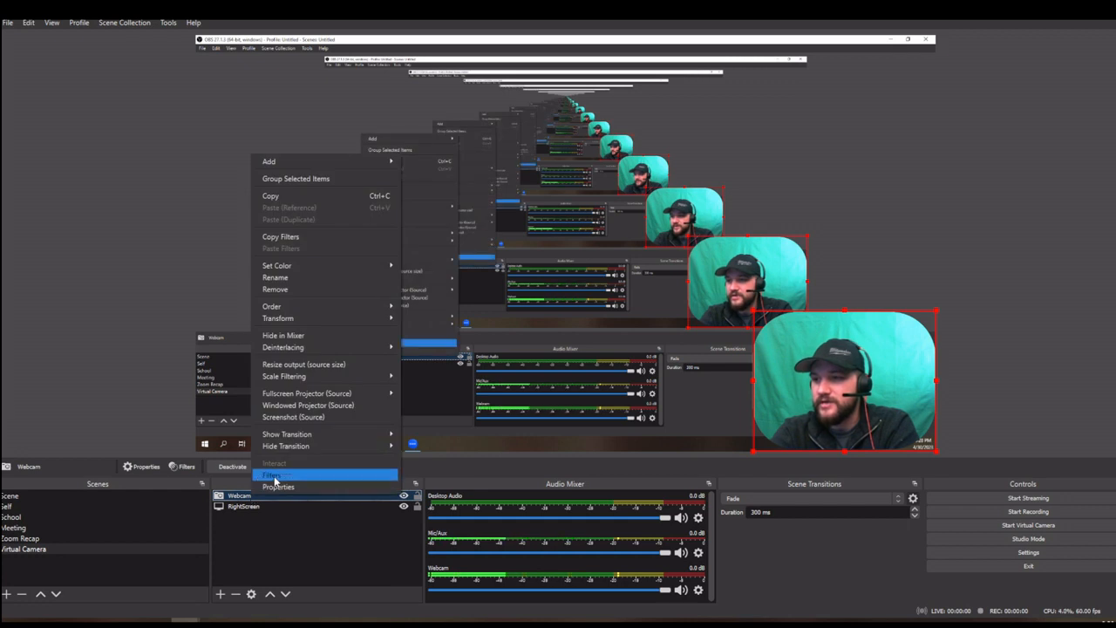
{"action": "left_click", "coordinate": [274, 476]}
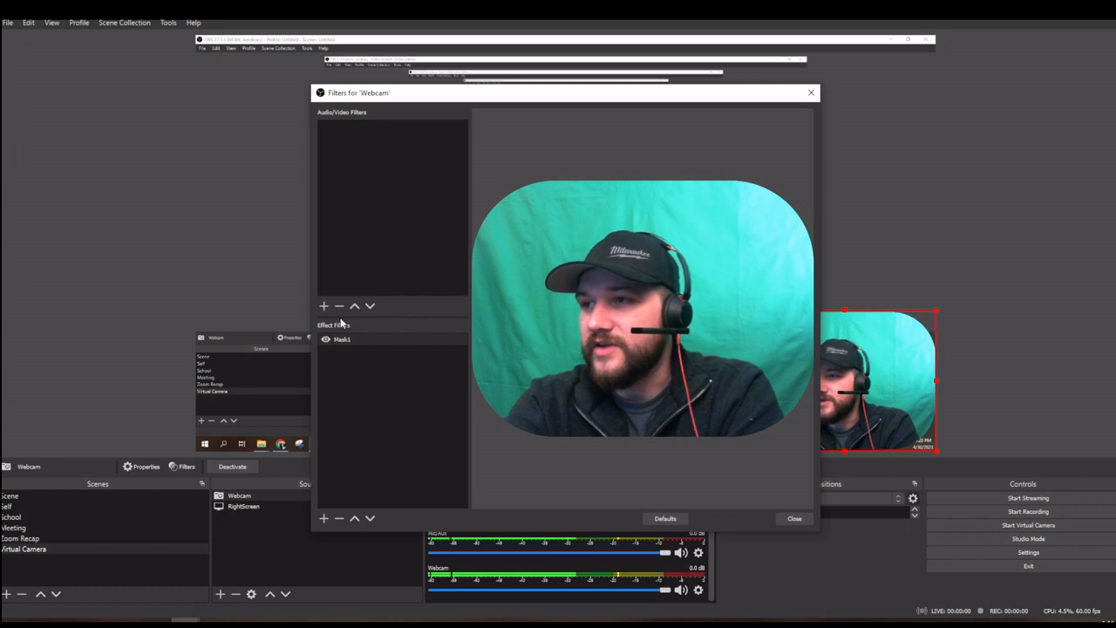
{"action": "left_click", "coordinate": [324, 518]}
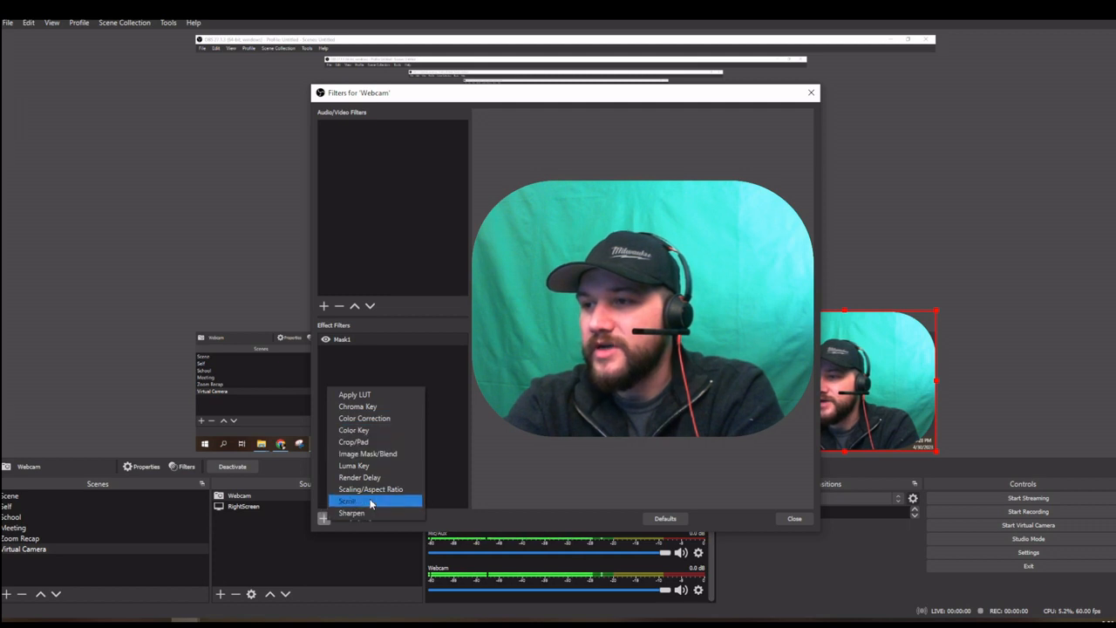
{"action": "left_click", "coordinate": [380, 412]}
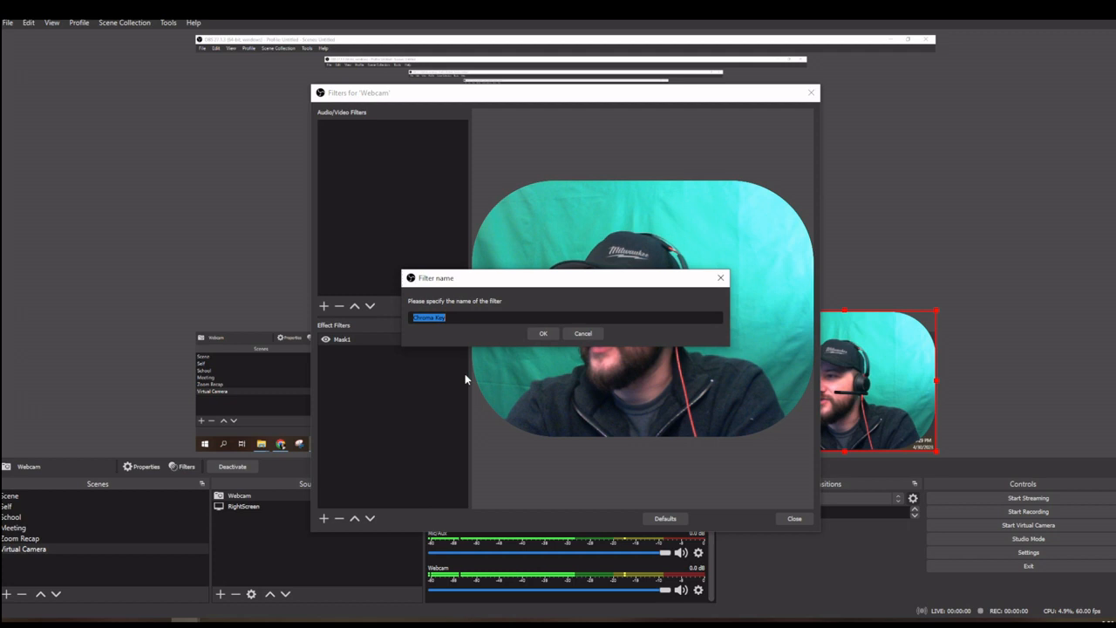
{"action": "left_click", "coordinate": [542, 333]}
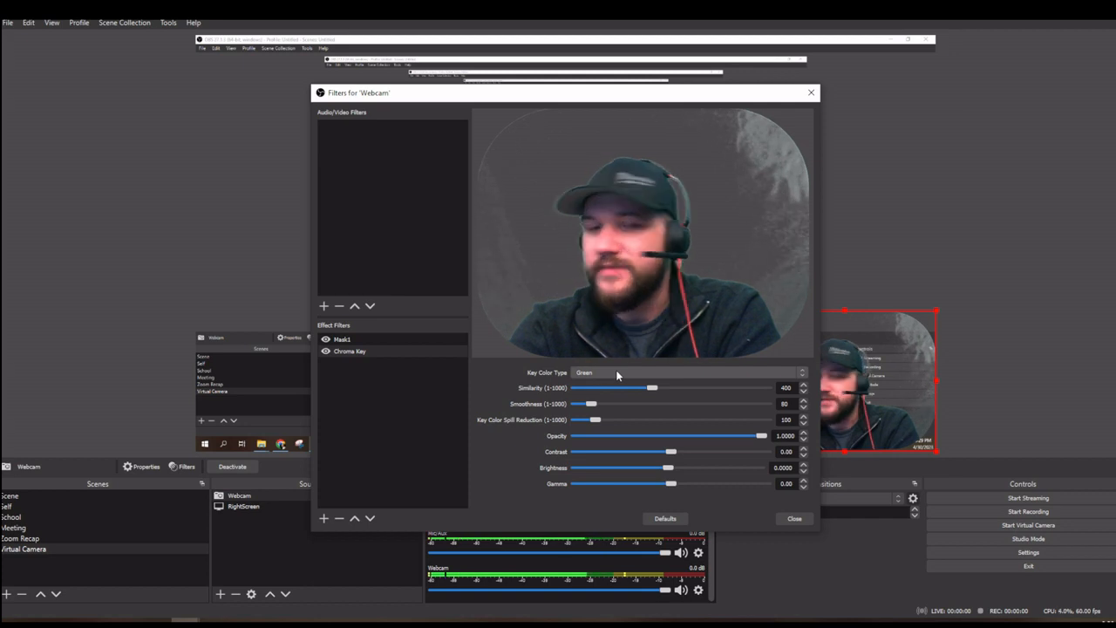
Keep Green as the key color type and set the Chroma Key similarity to 390.
{"action": "left_click", "coordinate": [616, 372]}
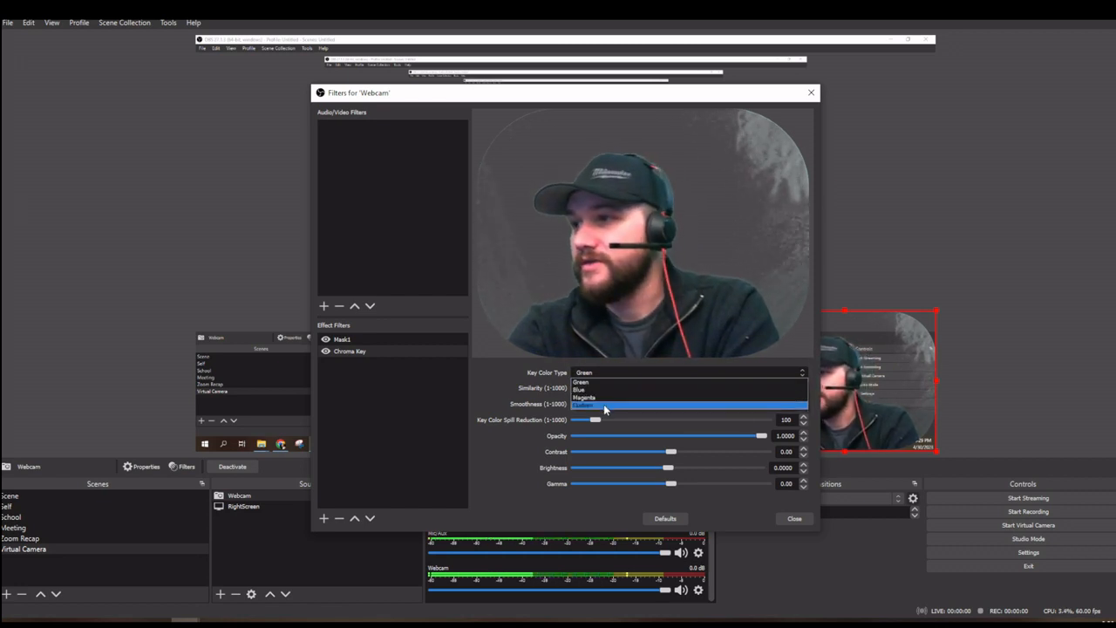
{"action": "left_click", "coordinate": [608, 381]}
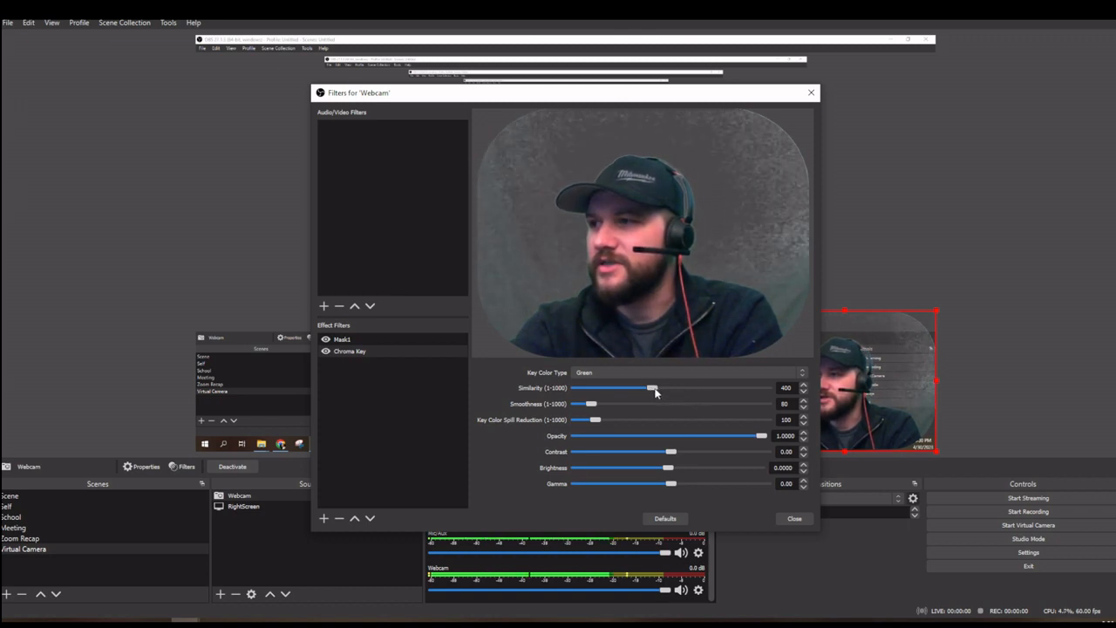
{"action": "left_click_drag", "start_coordinate": [656, 393], "coordinate": [677, 393]}
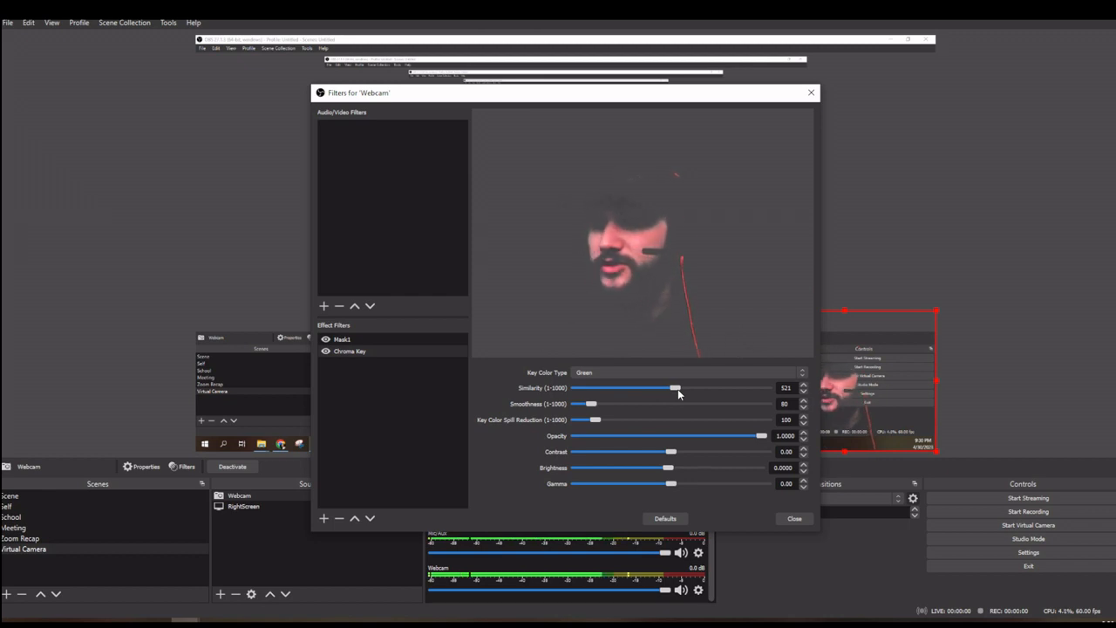
{"action": "left_click_drag", "start_coordinate": [677, 389], "coordinate": [653, 393]}
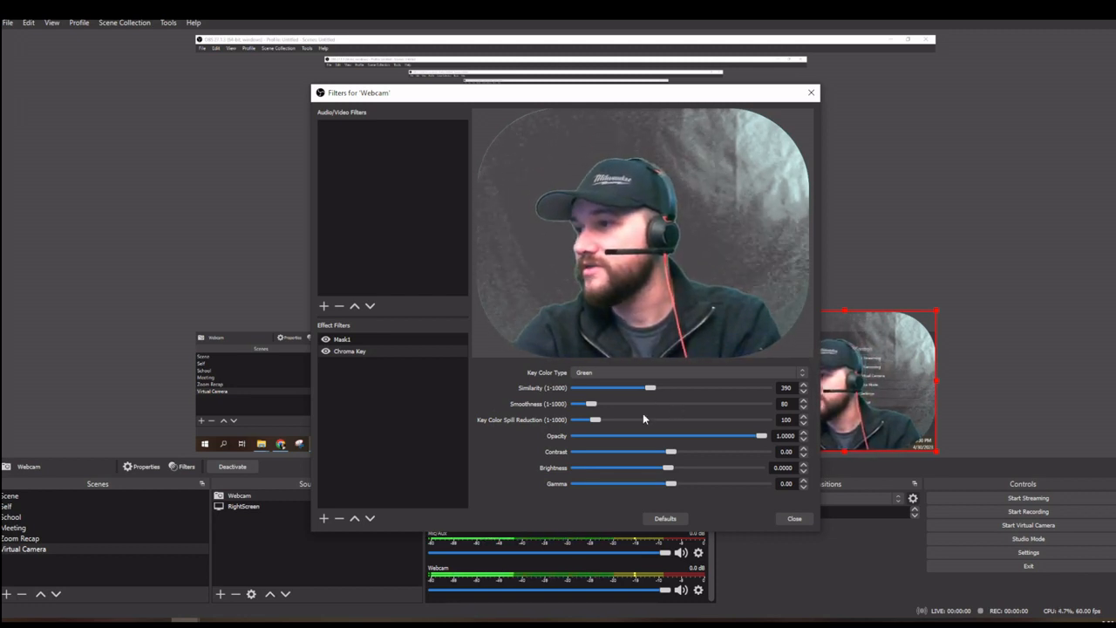
Set the Chroma Key smoothness to 81 and the key color spill reduction to 182.
{"action": "mouse_move", "coordinate": [592, 405]}
{"action": "left_mouse_down"}
{"action": "mouse_move", "coordinate": [611, 405]}
{"action": "mouse_move", "coordinate": [596, 411]}
{"action": "left_mouse_up"}
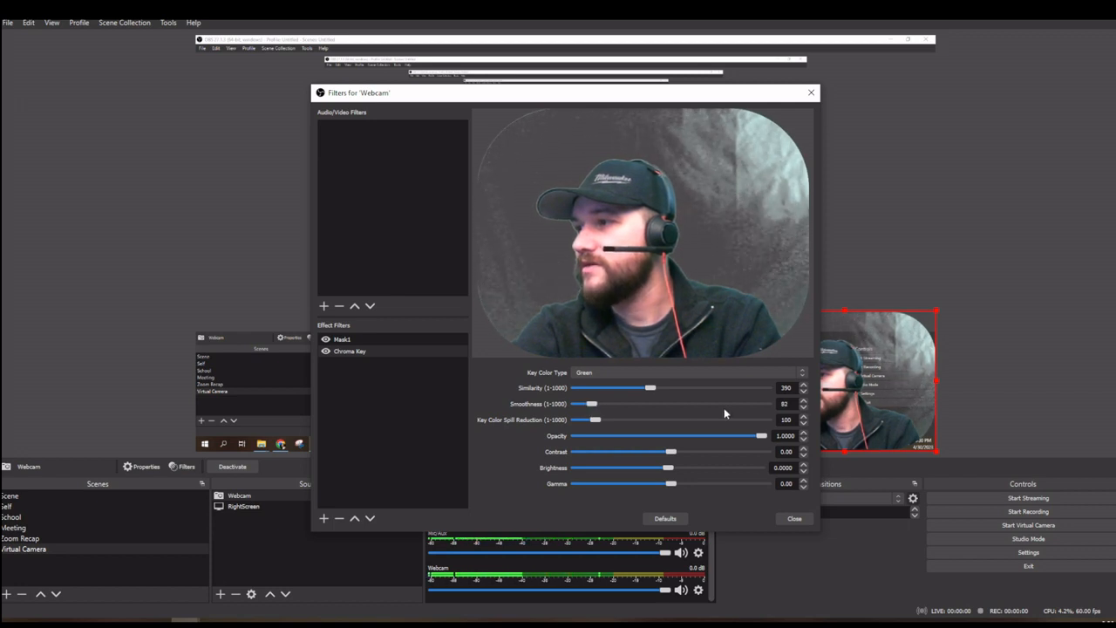
{"action": "left_click", "coordinate": [803, 409]}
{"action": "left_click", "coordinate": [698, 408]}
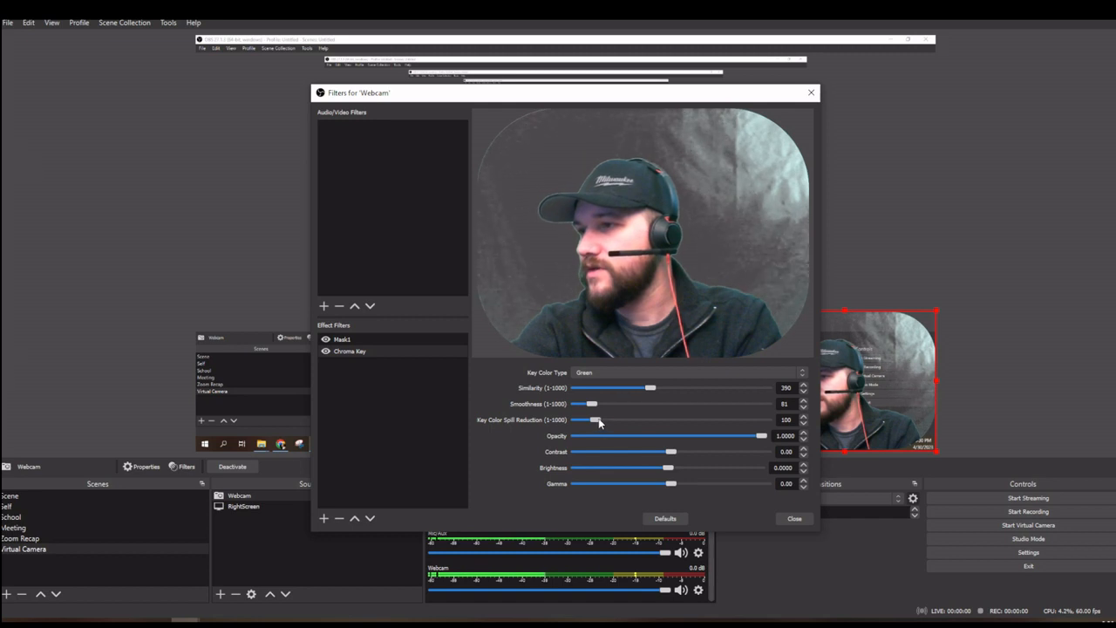
{"action": "mouse_move", "coordinate": [598, 418]}
{"action": "left_mouse_down"}
{"action": "mouse_move", "coordinate": [763, 424]}
{"action": "mouse_move", "coordinate": [785, 437]}
{"action": "mouse_move", "coordinate": [749, 421]}
{"action": "mouse_move", "coordinate": [488, 424]}
{"action": "mouse_move", "coordinate": [616, 427]}
{"action": "left_mouse_up"}
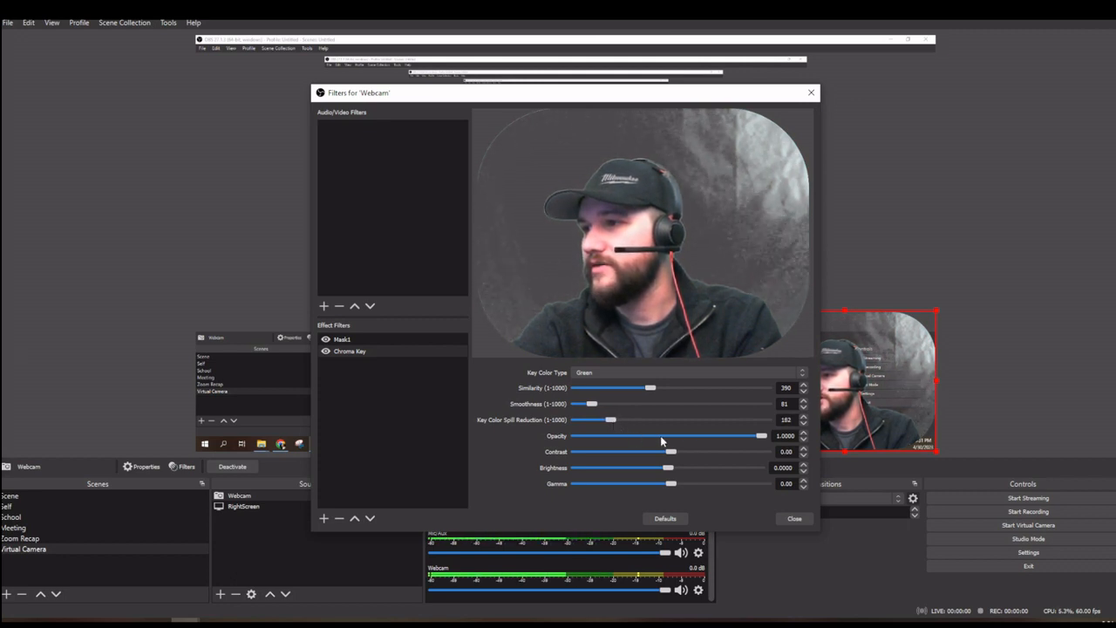
Try a lower Chroma Key opacity and restore it to 1.0000.
{"action": "left_click_drag", "start_coordinate": [760, 438], "coordinate": [793, 445]}
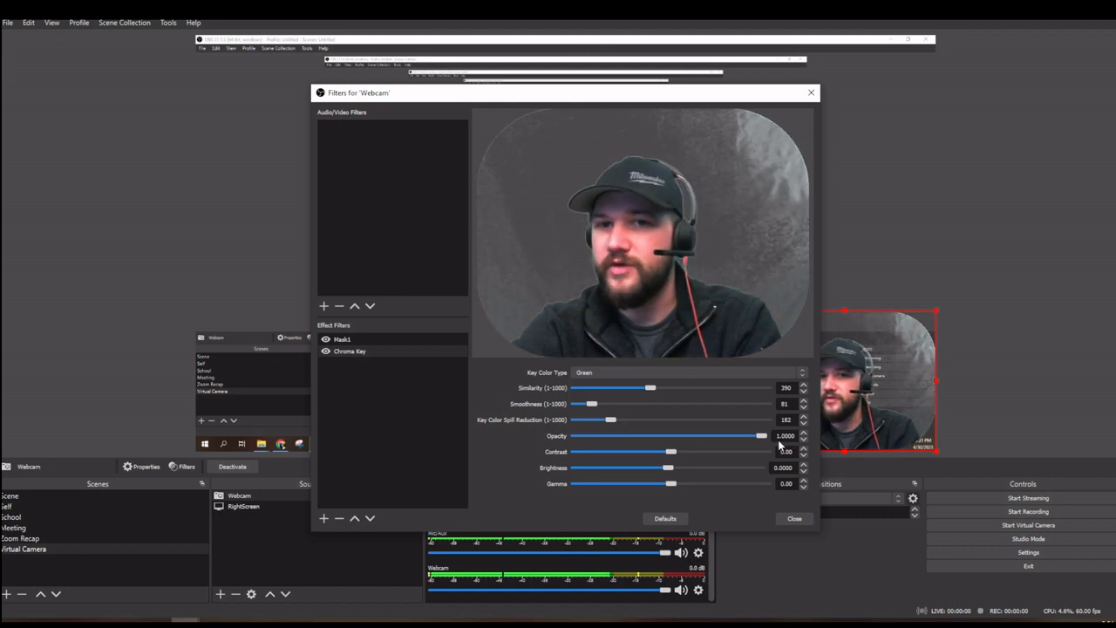
{"action": "mouse_move", "coordinate": [760, 436]}
{"action": "left_mouse_down"}
{"action": "mouse_move", "coordinate": [642, 432]}
{"action": "mouse_move", "coordinate": [746, 442]}
{"action": "left_mouse_up"}
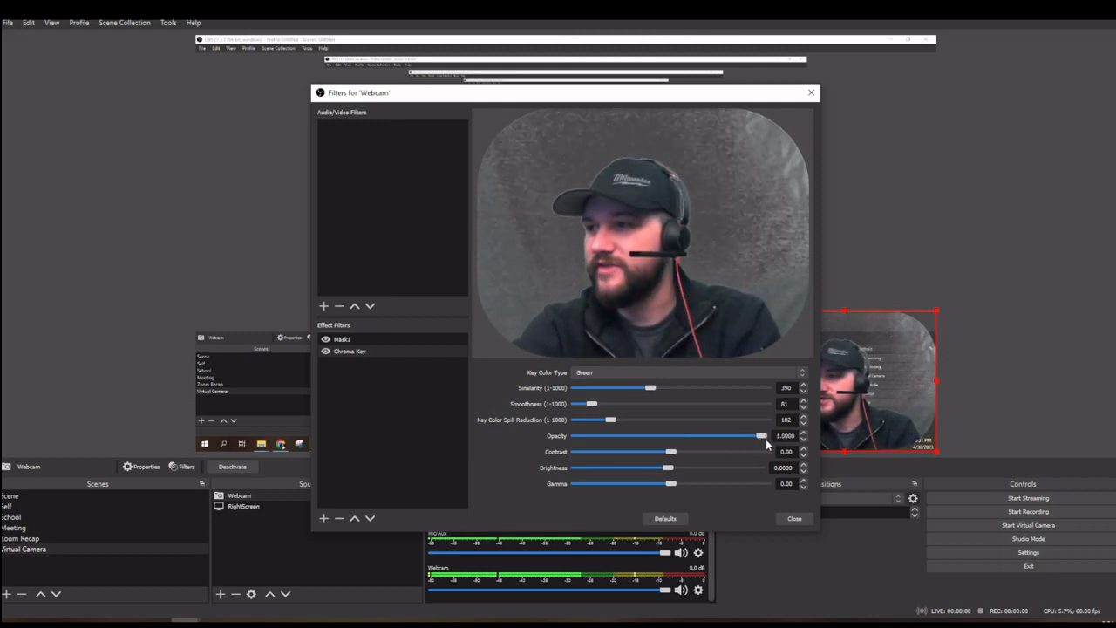
{"action": "left_click_drag", "start_coordinate": [755, 444], "coordinate": [779, 451]}
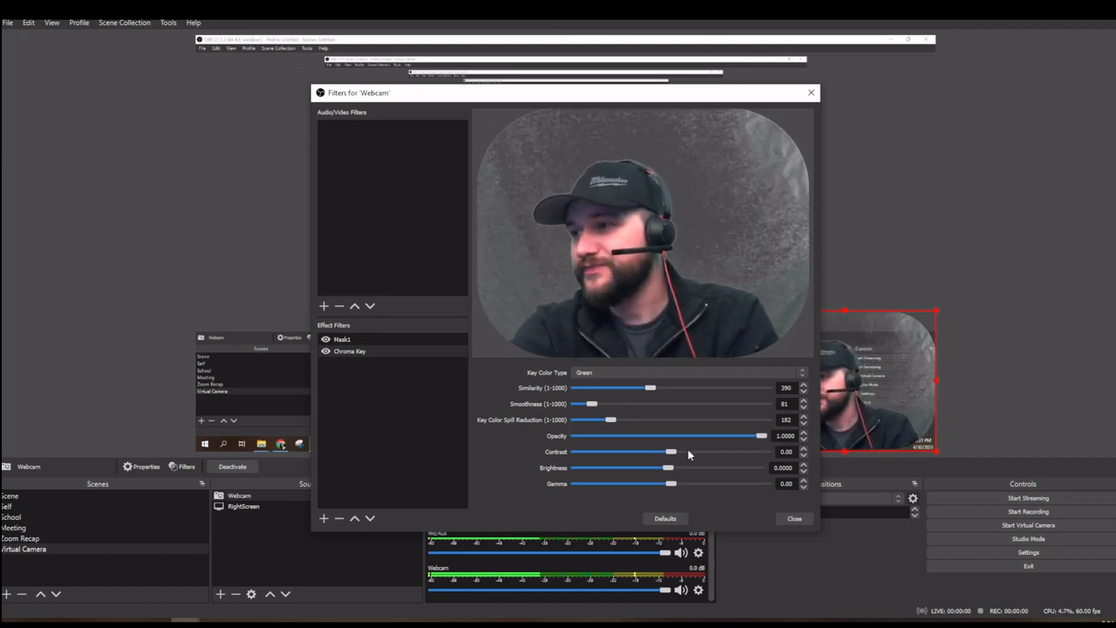
Set the Chroma Key contrast to -1.52 and the brightness to 0.
{"action": "left_click_drag", "start_coordinate": [674, 451], "coordinate": [644, 457]}
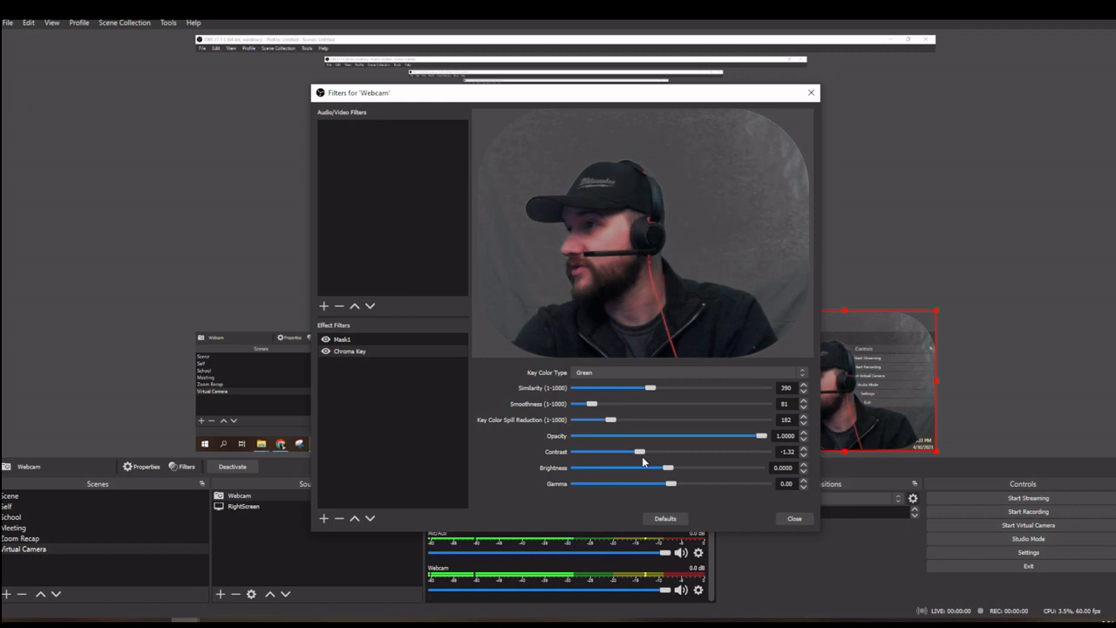
{"action": "left_click_drag", "start_coordinate": [641, 456], "coordinate": [643, 461]}
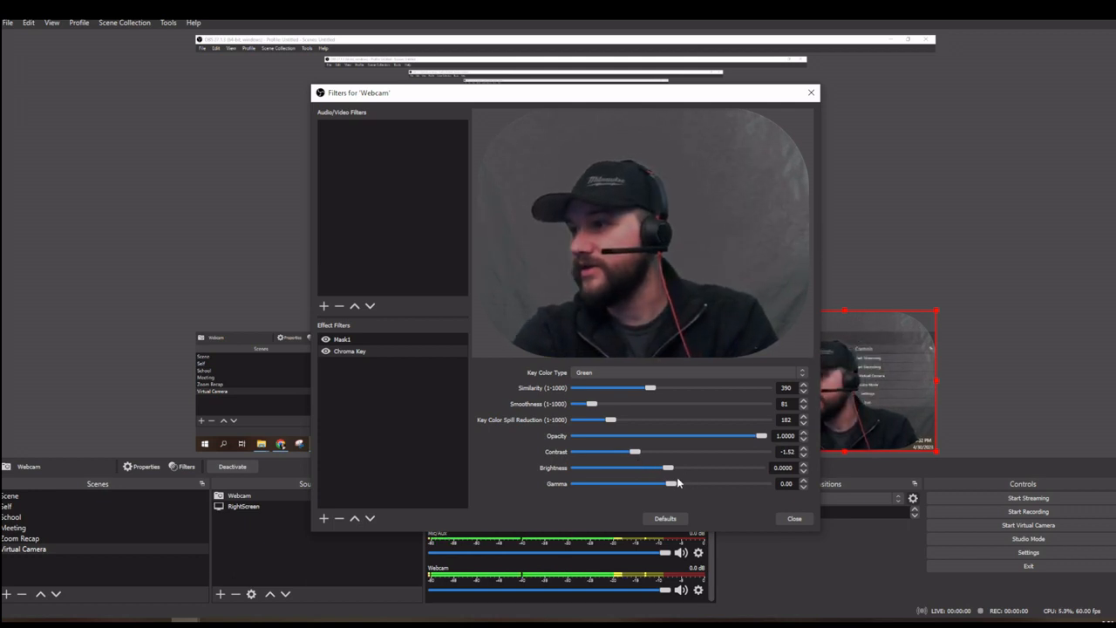
{"action": "mouse_move", "coordinate": [668, 471]}
{"action": "left_mouse_down"}
{"action": "mouse_move", "coordinate": [652, 471]}
{"action": "mouse_move", "coordinate": [668, 476]}
{"action": "left_mouse_up"}
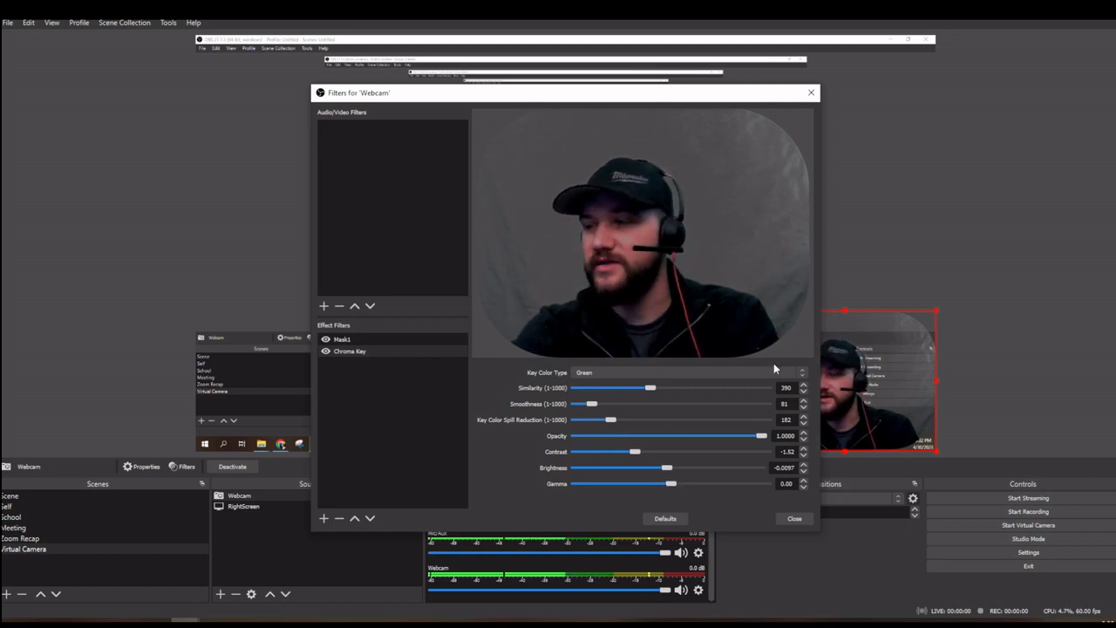
{"action": "left_click", "coordinate": [803, 464]}
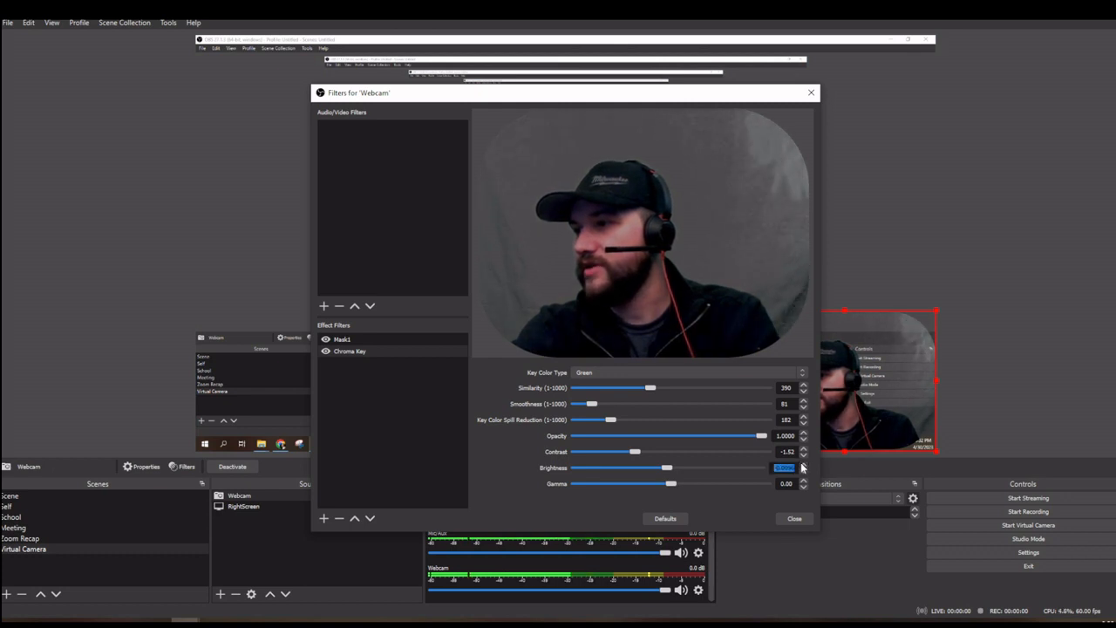
{"action": "left_click", "coordinate": [803, 465]}
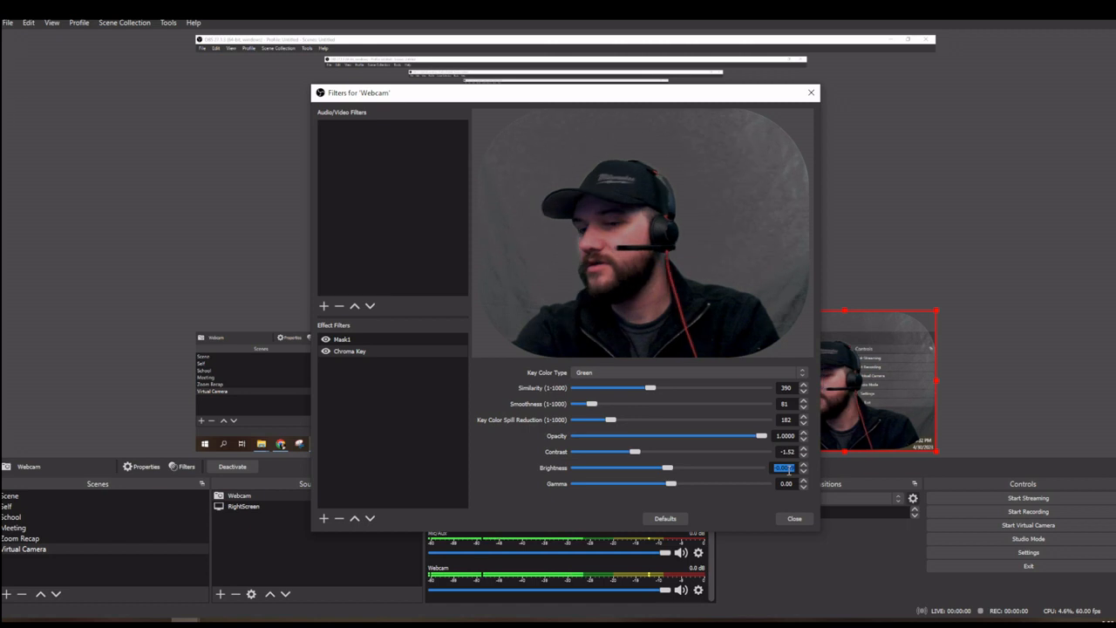
{"action": "type", "text": "0"}
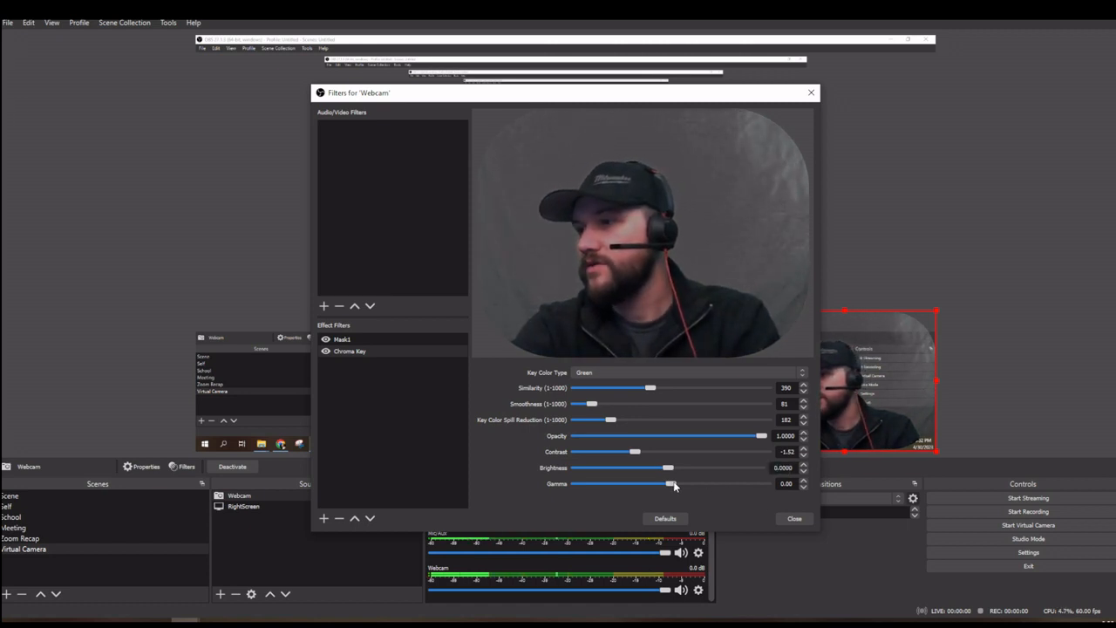
Set the Chroma Key gamma to -0.28 and the similarity to 409.
{"action": "mouse_move", "coordinate": [674, 485]}
{"action": "left_mouse_down"}
{"action": "mouse_move", "coordinate": [687, 485]}
{"action": "mouse_move", "coordinate": [658, 491]}
{"action": "left_mouse_up"}
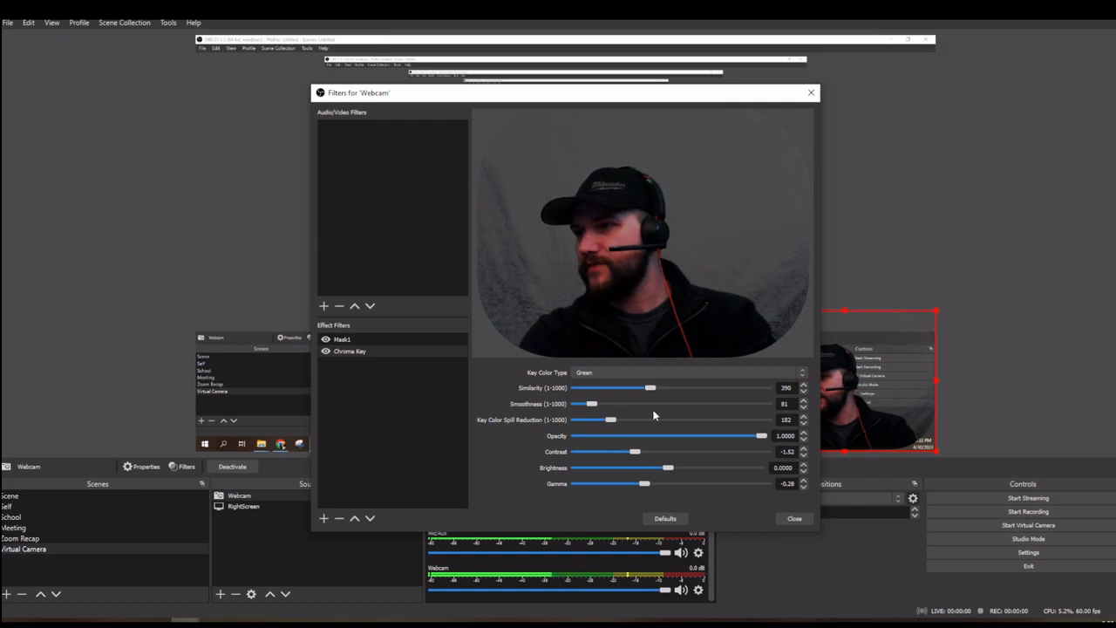
{"action": "mouse_move", "coordinate": [651, 392]}
{"action": "left_mouse_down"}
{"action": "mouse_move", "coordinate": [641, 389]}
{"action": "mouse_move", "coordinate": [654, 391]}
{"action": "left_mouse_up"}
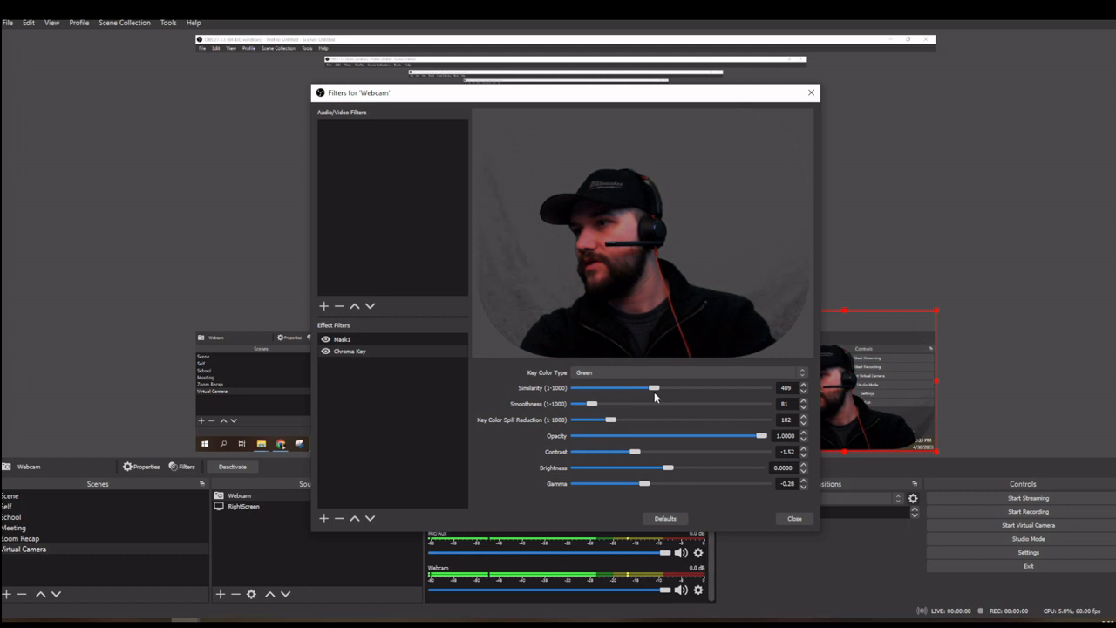
Compare the webcam with the Mask1 filter on and off, leave Mask1 disabled, and close the Webcam filters.
{"action": "left_click", "coordinate": [372, 341]}
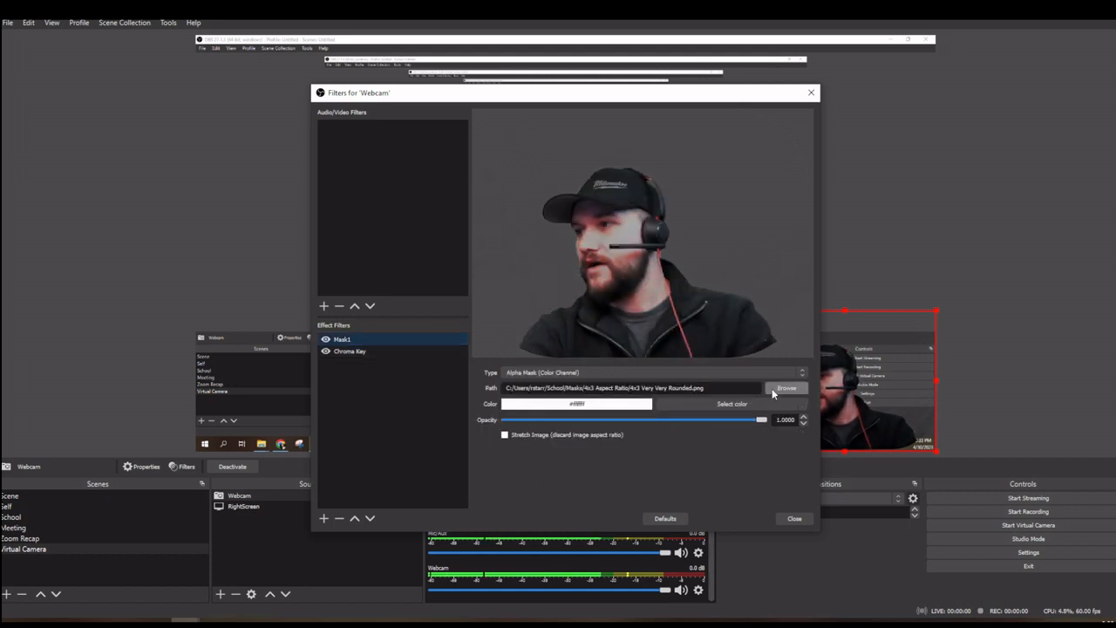
{"action": "left_click", "coordinate": [325, 340]}
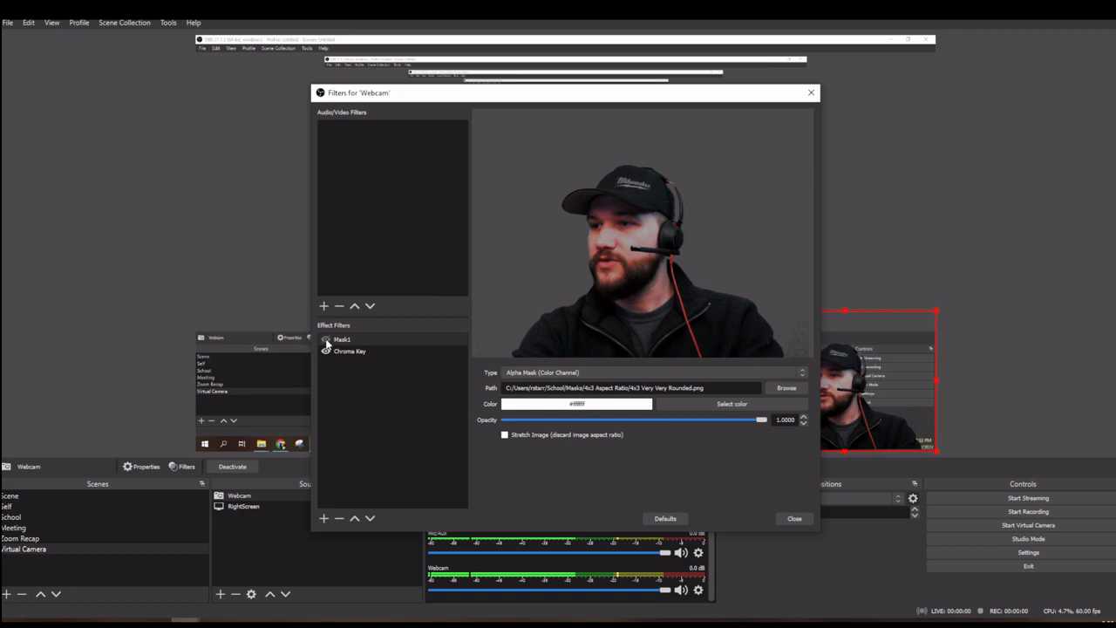
{"action": "left_click", "coordinate": [325, 340]}
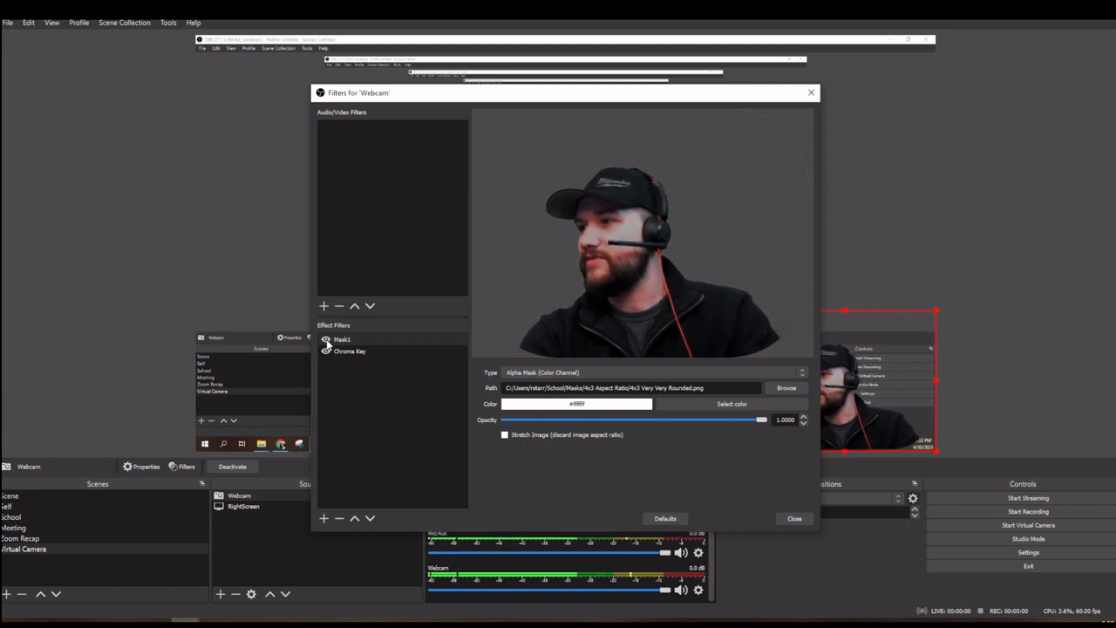
{"action": "left_click", "coordinate": [326, 340]}
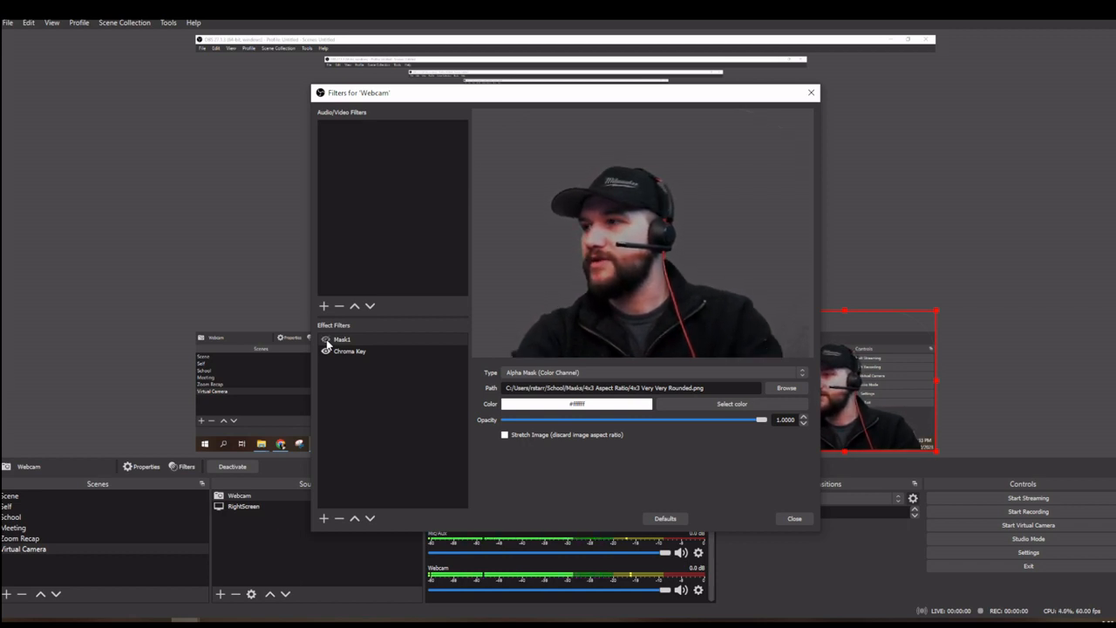
{"action": "left_click", "coordinate": [326, 340]}
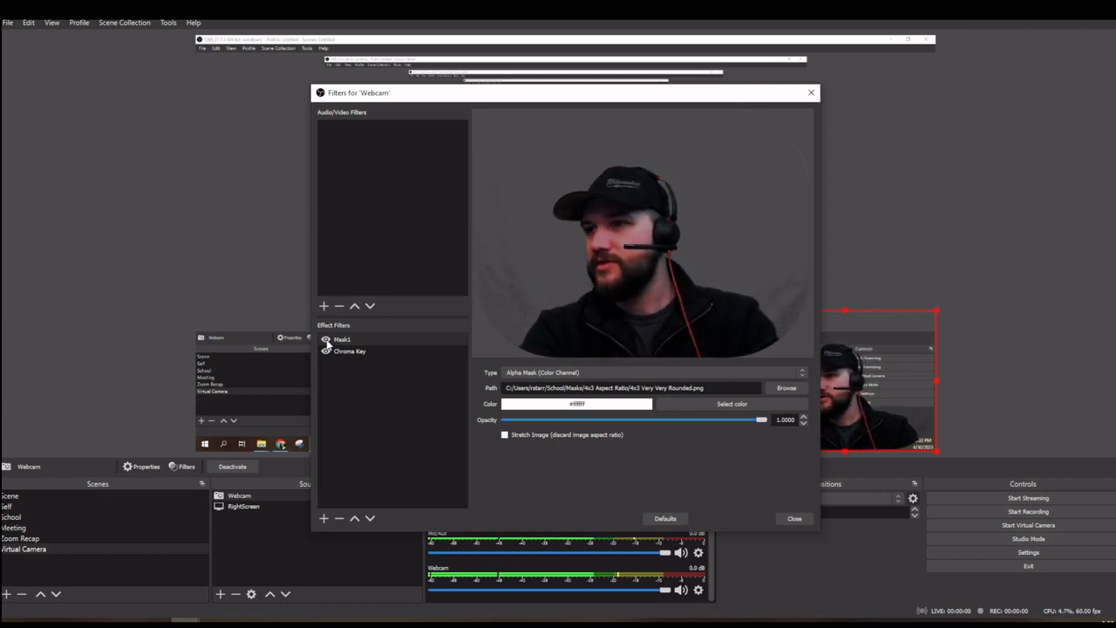
{"action": "left_click", "coordinate": [325, 340]}
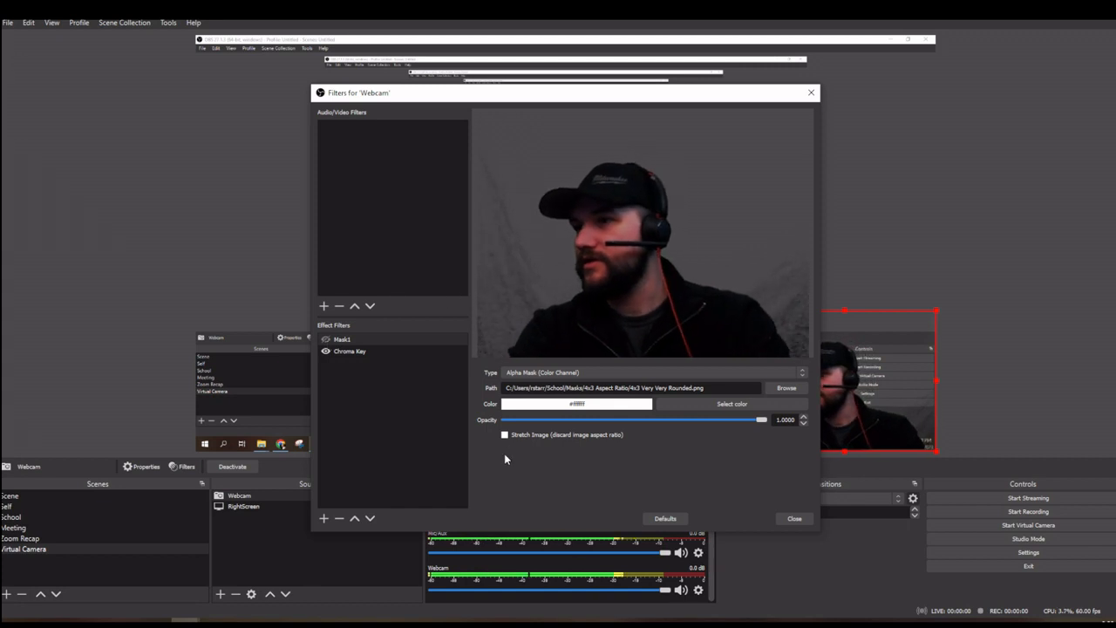
{"action": "left_click", "coordinate": [382, 350]}
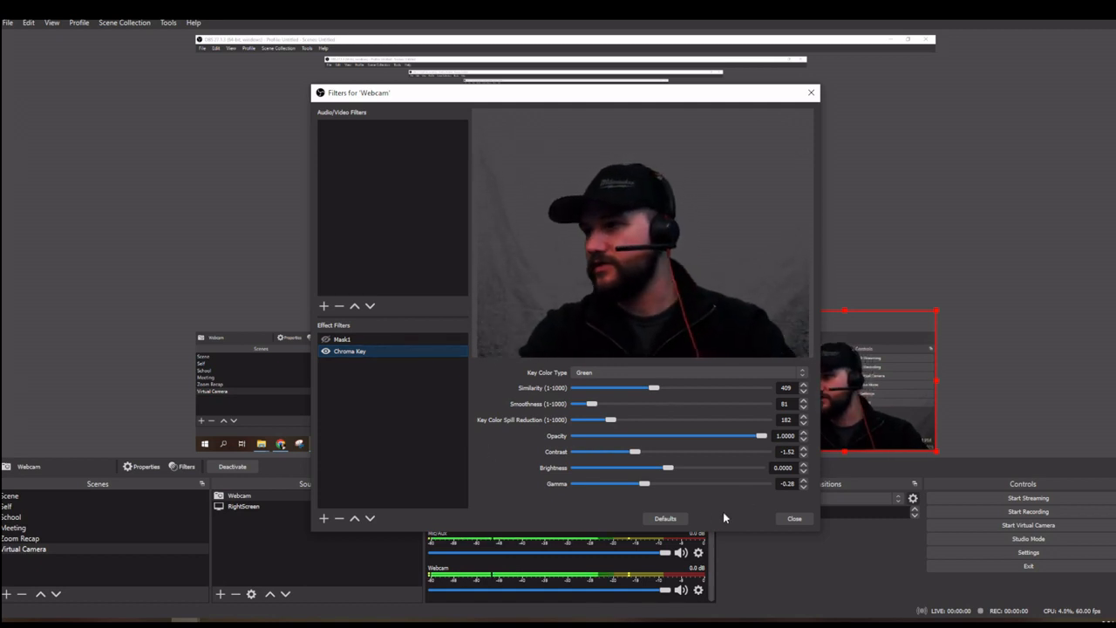
{"action": "left_click", "coordinate": [793, 523]}
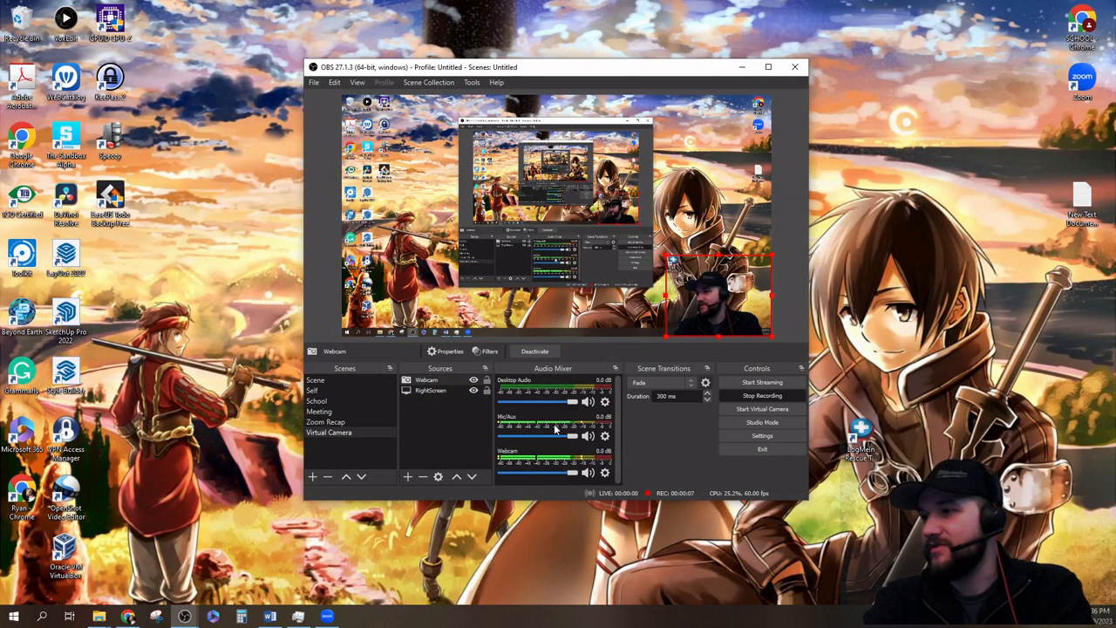
Review the Webcam source's properties, including its video device and audio device settings, and close them.
{"action": "right_click", "coordinate": [429, 381]}
{"action": "left_click", "coordinate": [465, 371]}
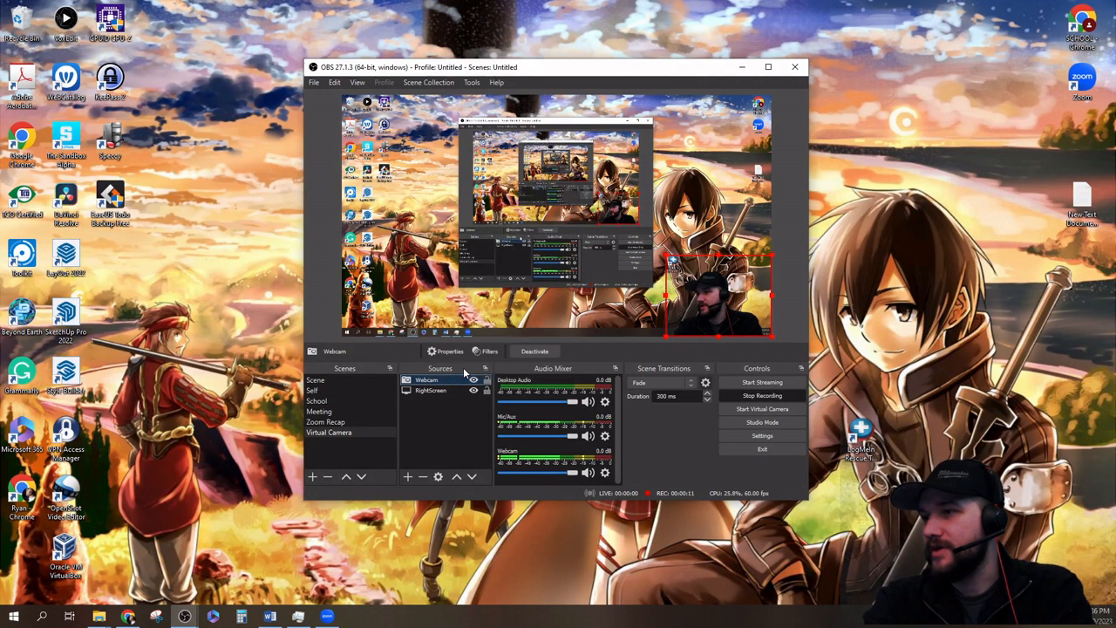
{"action": "scroll", "coordinate": [562, 388], "scroll_direction": "down", "scroll_amount": 10}
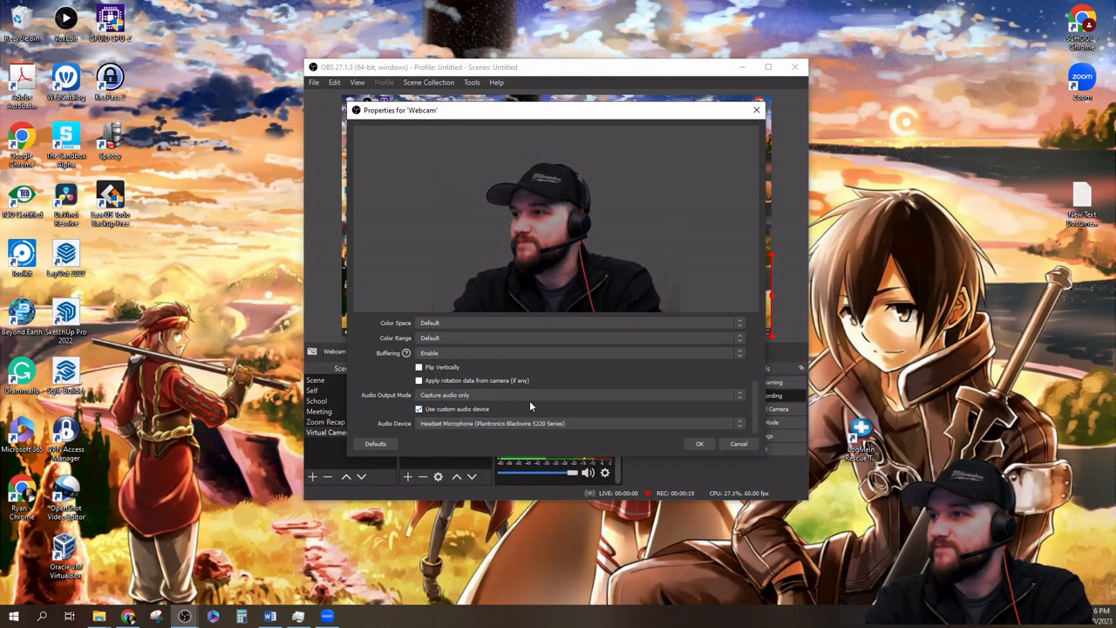
{"action": "scroll", "coordinate": [619, 404], "scroll_direction": "up", "scroll_amount": 10}
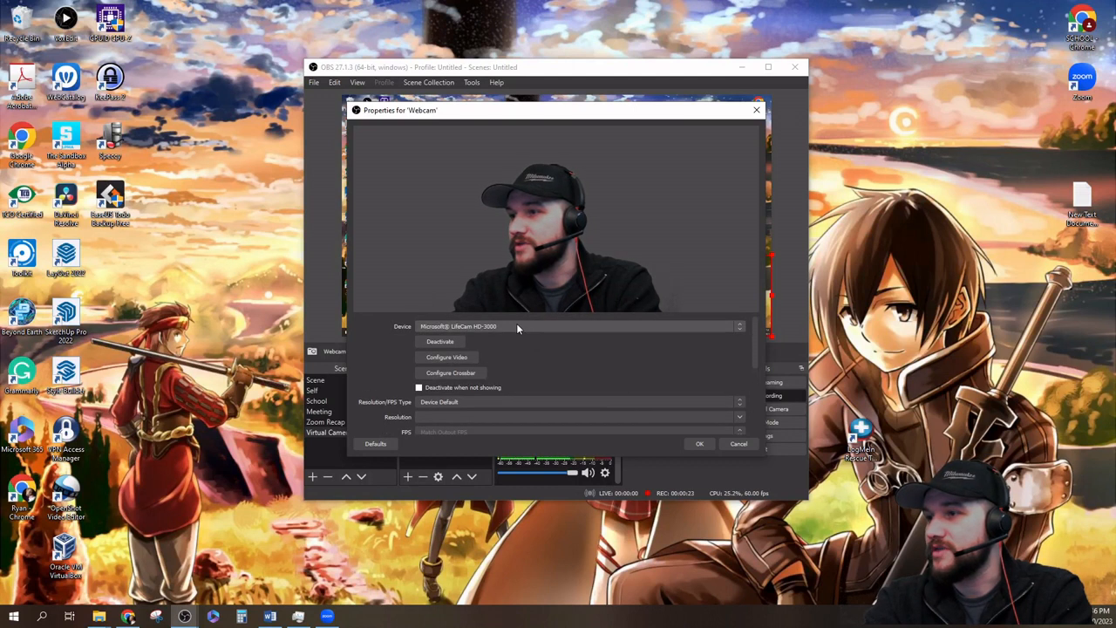
{"action": "left_click", "coordinate": [699, 445]}
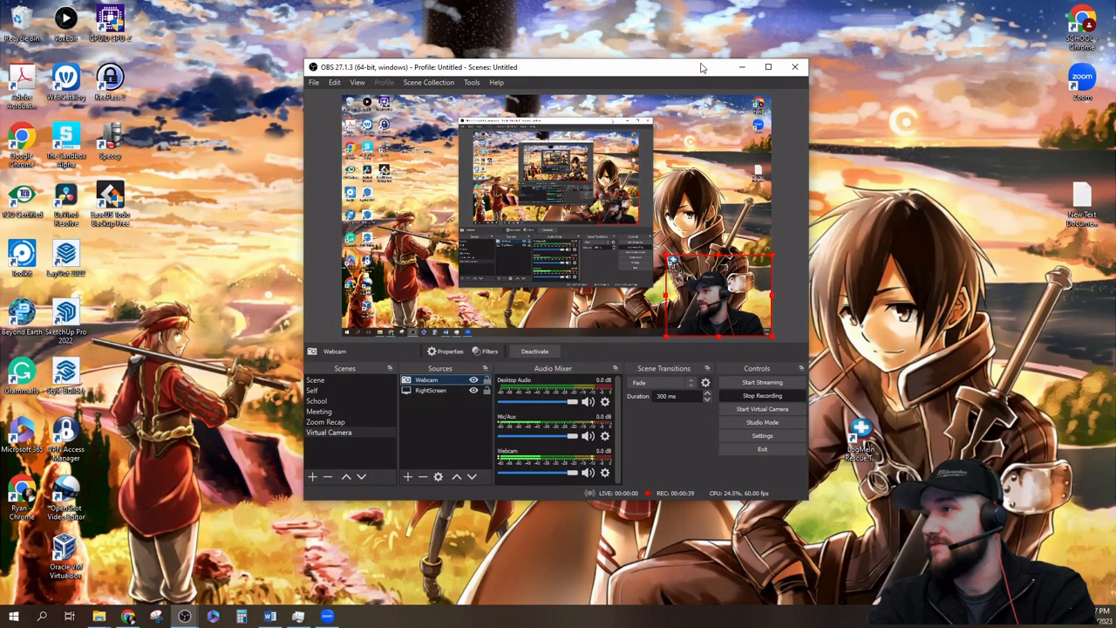
Move the OBS window off the captured display, switch to Chrome, and open the Zoom account's profile page.
{"action": "left_click_drag", "start_coordinate": [686, 72], "coordinate": [0, 157]}
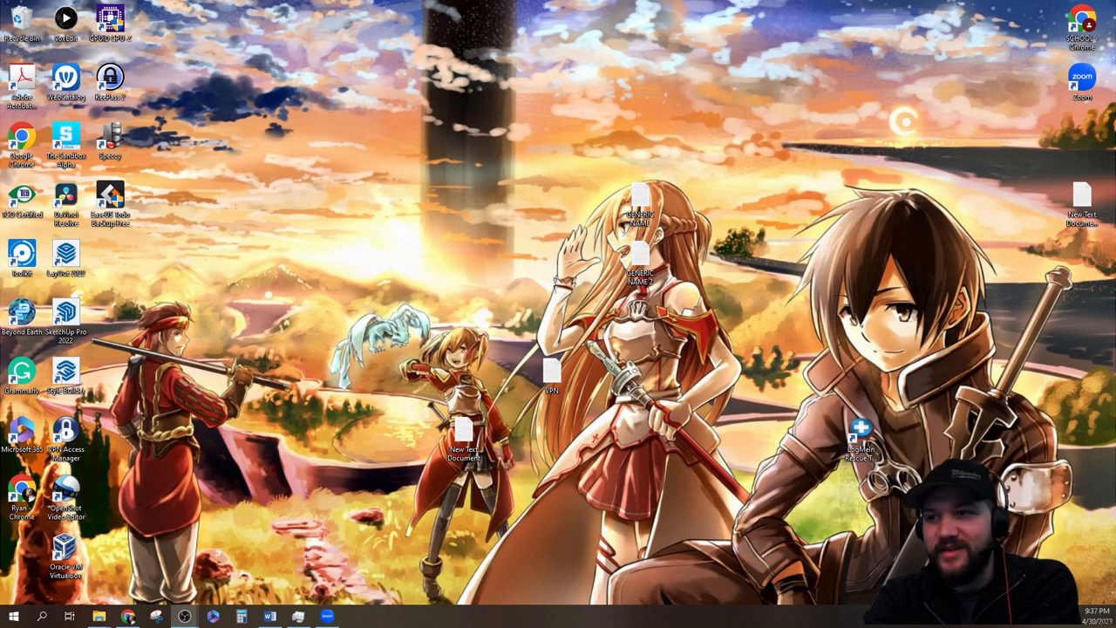
{"action": "left_click", "coordinate": [127, 610]}
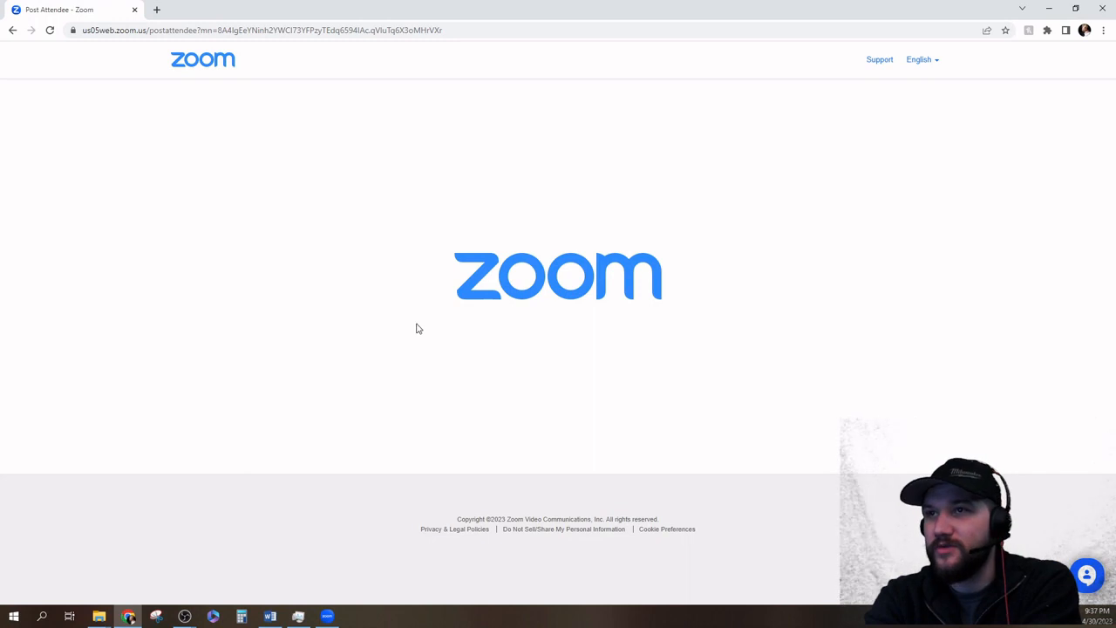
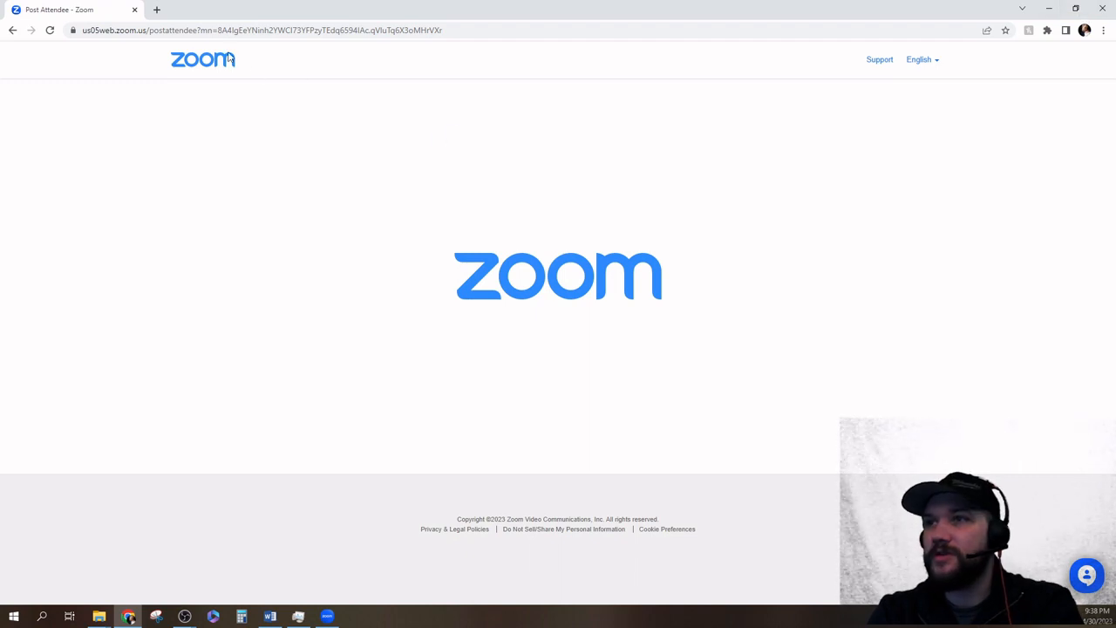
{"action": "left_click", "coordinate": [209, 72]}
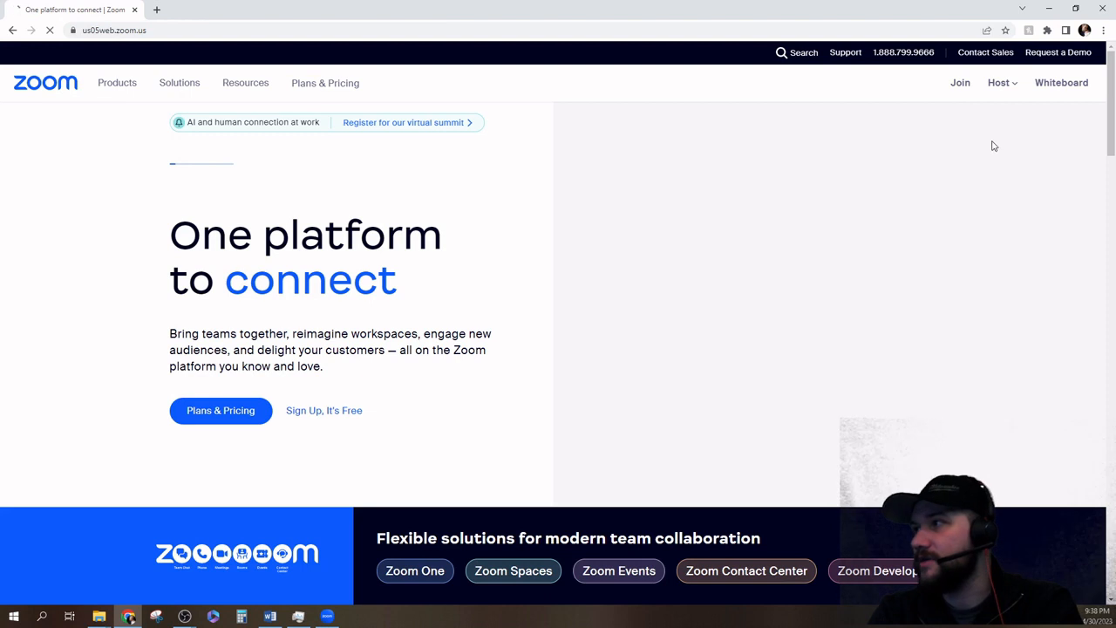
{"action": "left_click", "coordinate": [1087, 91]}
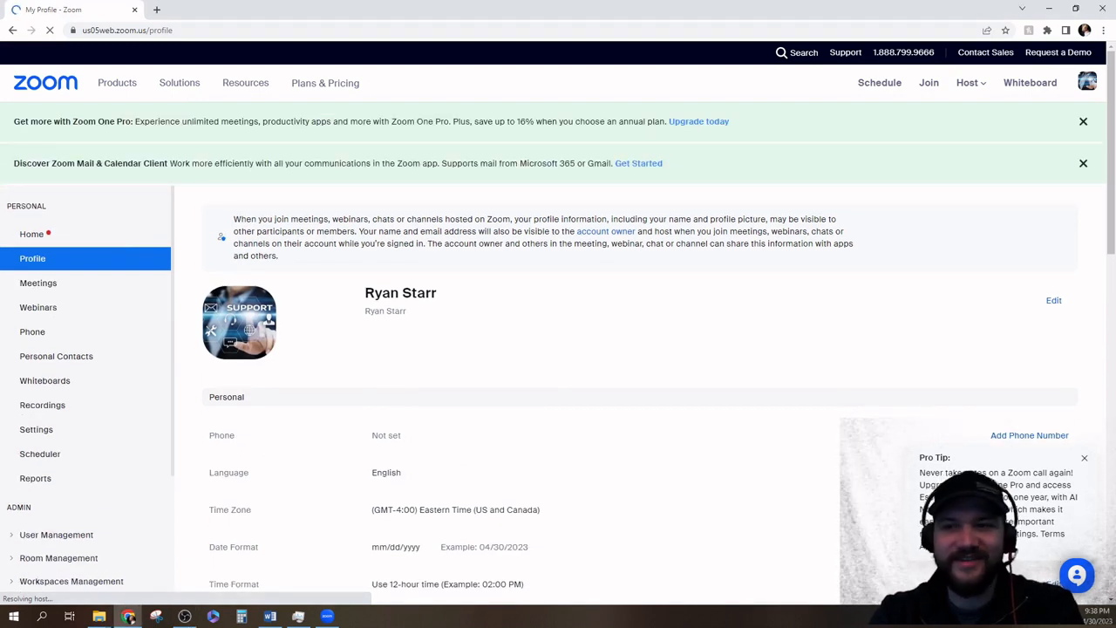
Start a meeting from the Personal Room in the Zoom account's Meetings section.
{"action": "left_click", "coordinate": [59, 285]}
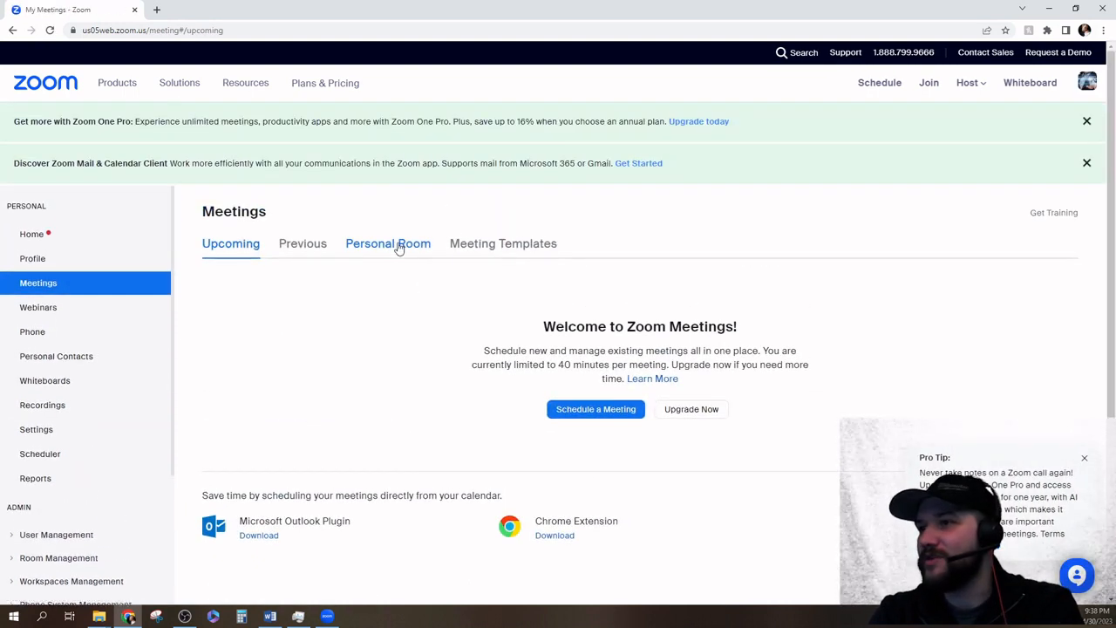
{"action": "left_click", "coordinate": [397, 246]}
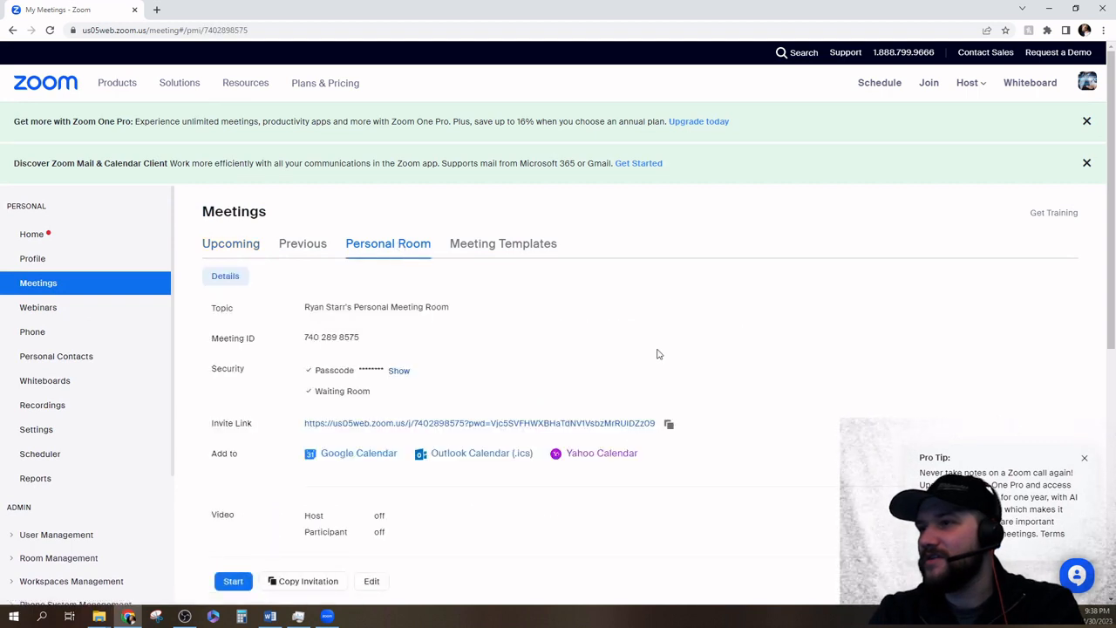
{"action": "left_click", "coordinate": [233, 581]}
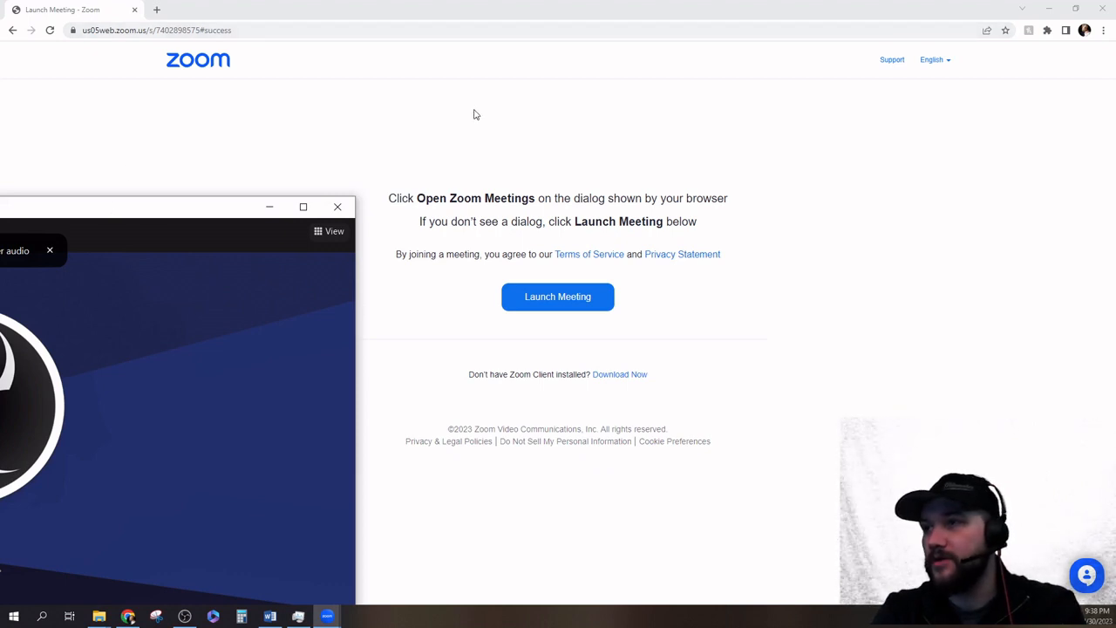
Bring the Zoom Meeting window back to the front and move it fully onto the captured display.
{"action": "left_click", "coordinate": [338, 207]}
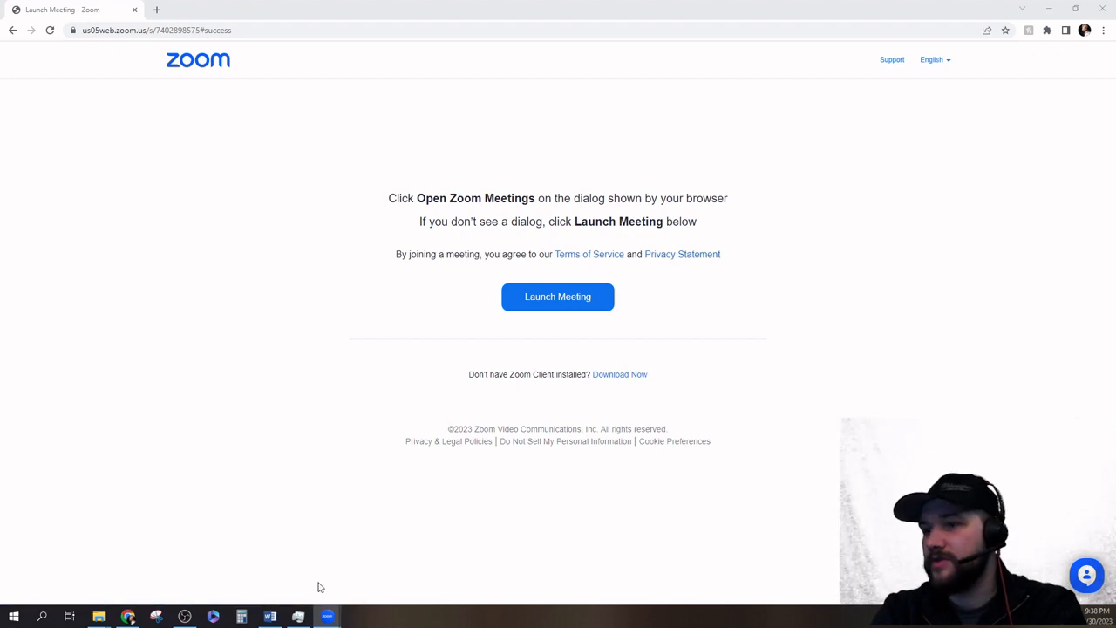
{"action": "mouse_move", "coordinate": [327, 619]}
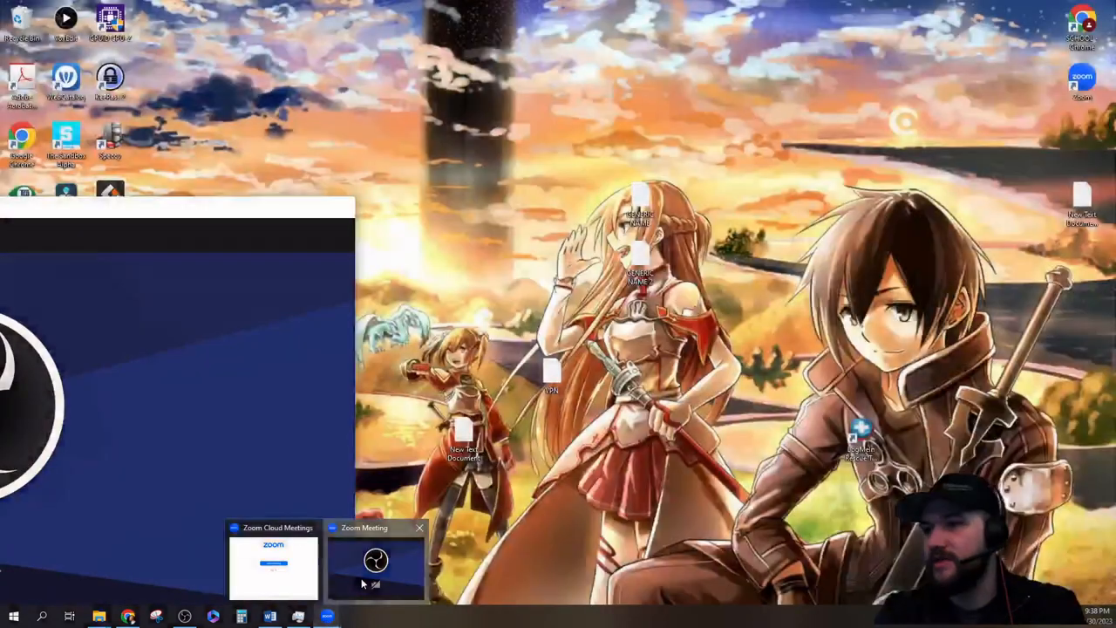
{"action": "left_click", "coordinate": [376, 562]}
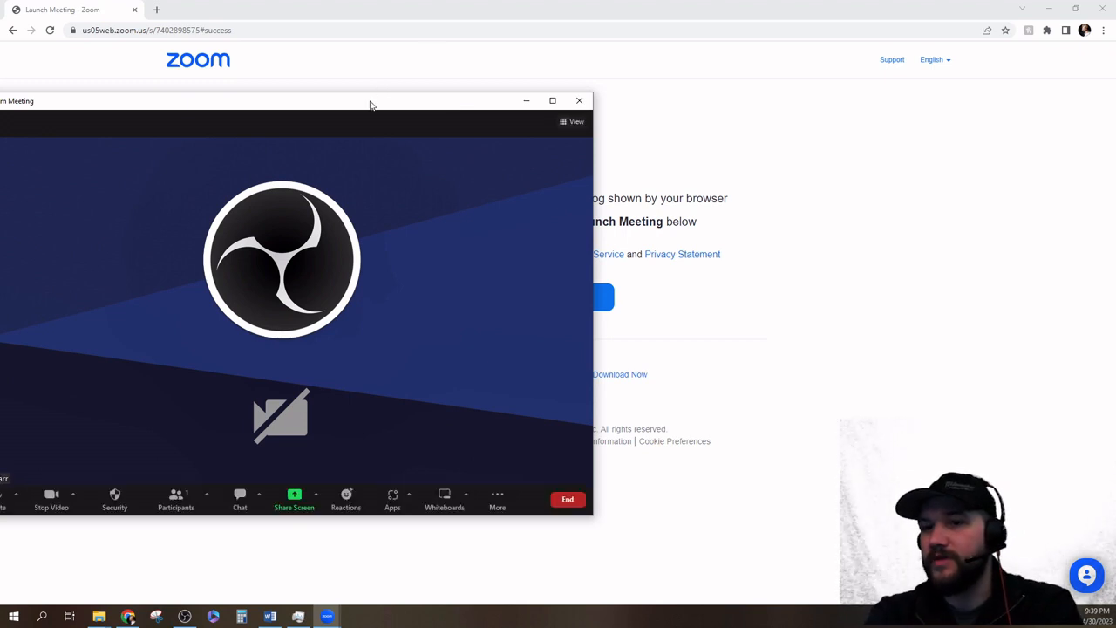
{"action": "left_click_drag", "start_coordinate": [369, 105], "coordinate": [563, 45]}
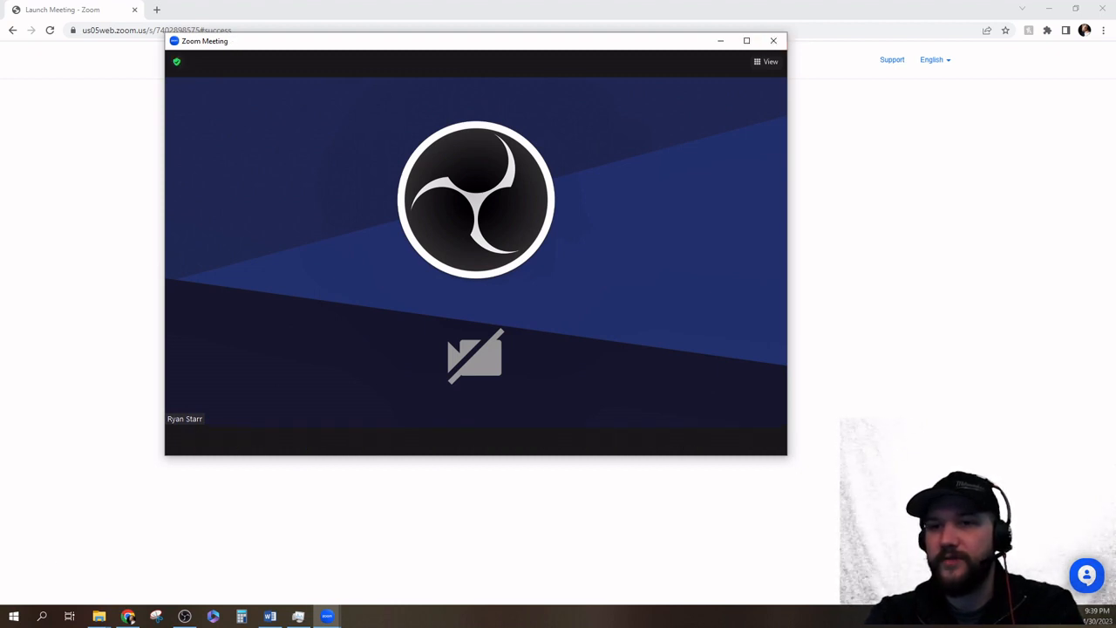
Bring up OBS on the captured display and arrange it side by side with the Zoom Meeting window.
{"action": "left_click", "coordinate": [183, 616]}
{"action": "left_click_drag", "start_coordinate": [399, 5], "coordinate": [964, 17]}
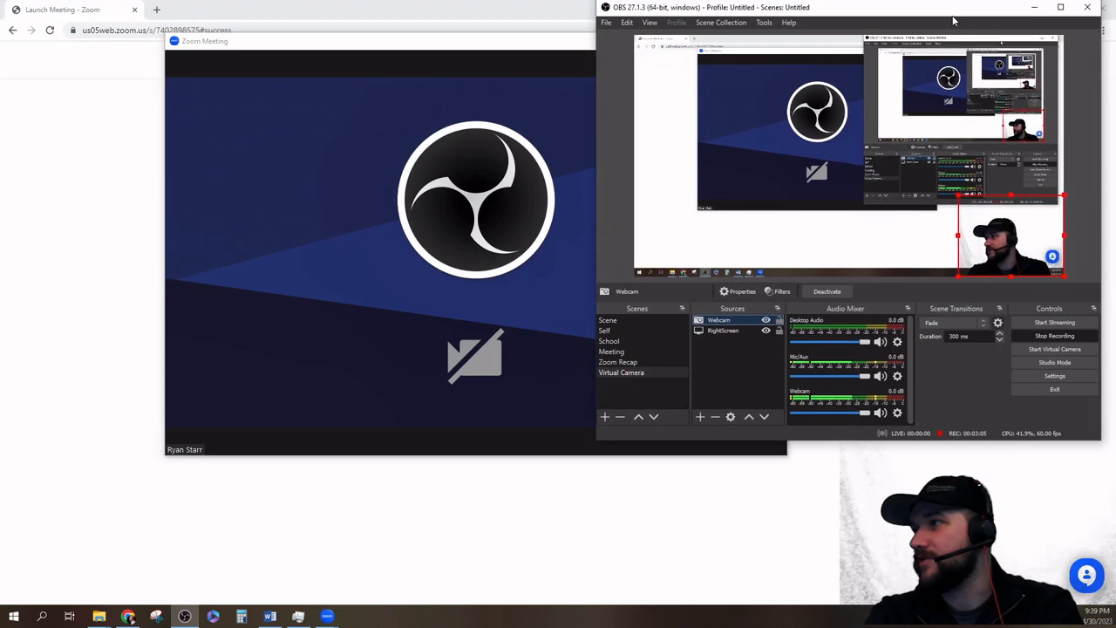
{"action": "left_click", "coordinate": [420, 58]}
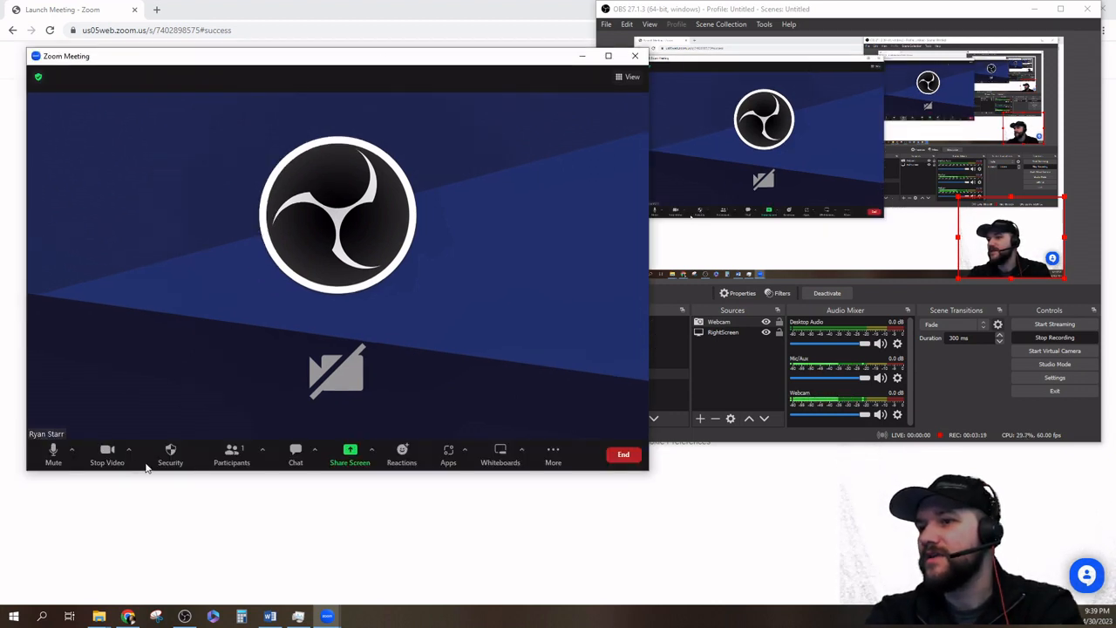
Review the meeting's camera choices, including OBS Virtual Camera, and its microphone and speaker choices, and close the list.
{"action": "left_click", "coordinate": [129, 451]}
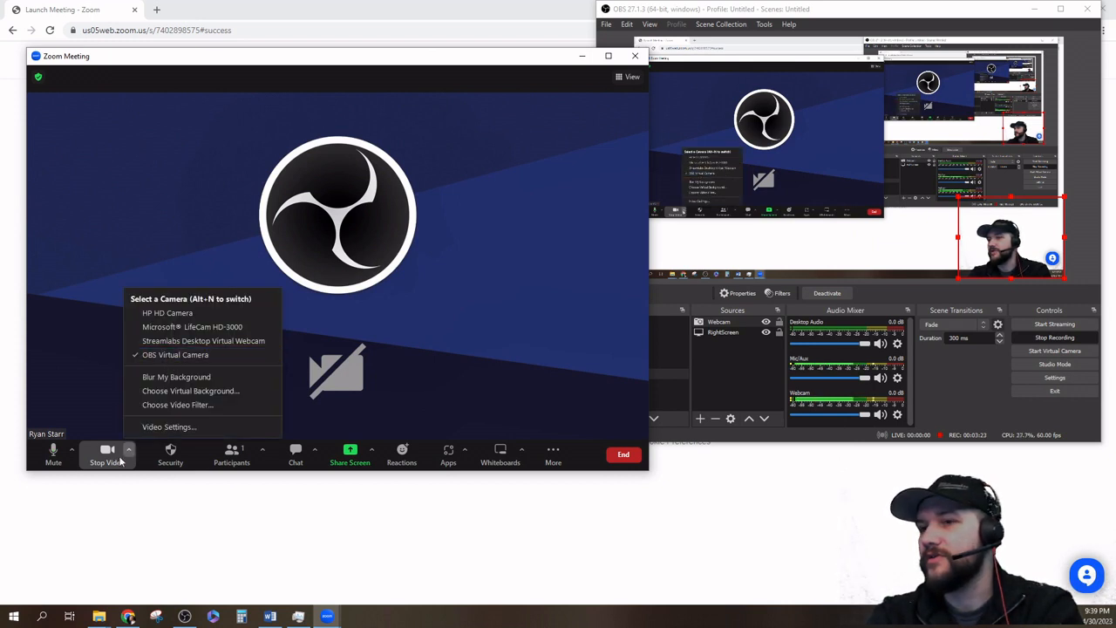
{"action": "left_click", "coordinate": [72, 450]}
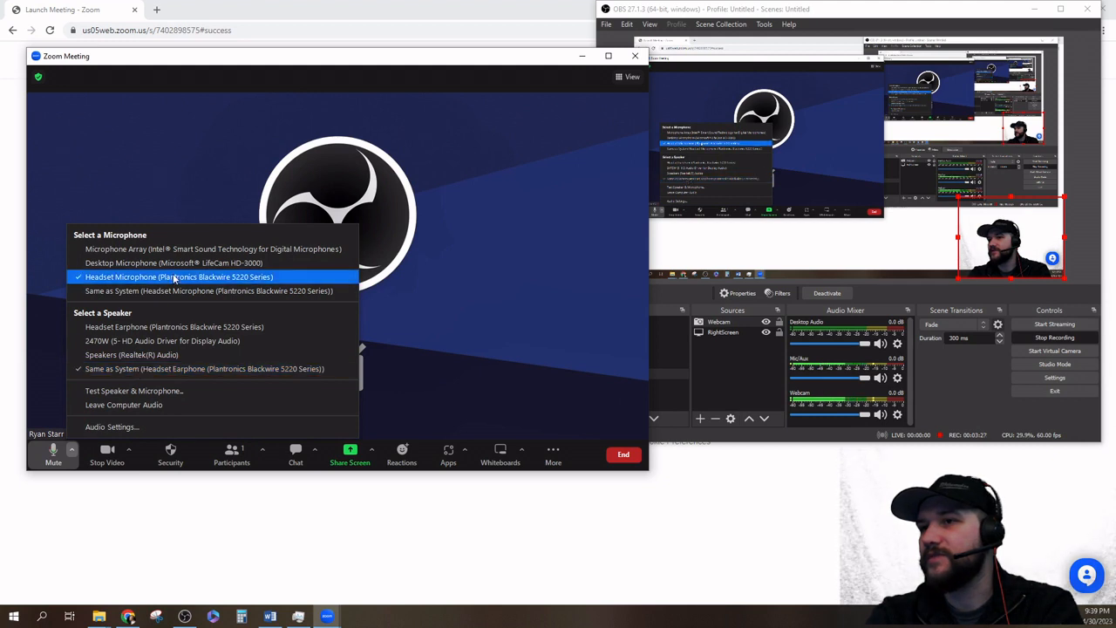
{"action": "left_click", "coordinate": [99, 521]}
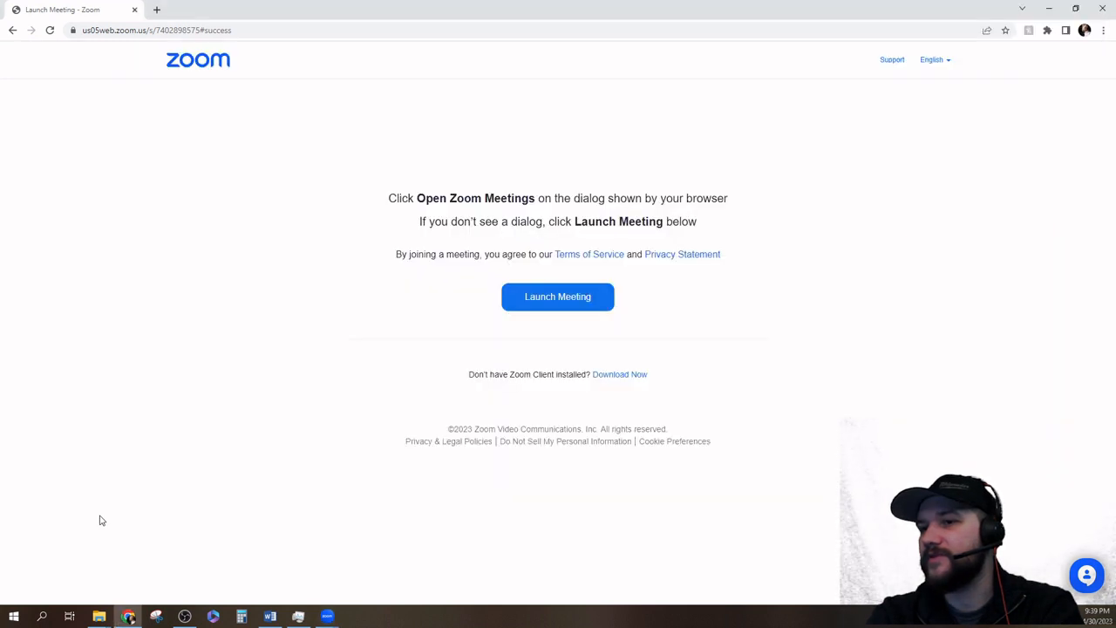
Bring the Zoom Meeting and OBS windows back to the front and start the OBS virtual camera.
{"action": "mouse_move", "coordinate": [101, 620]}
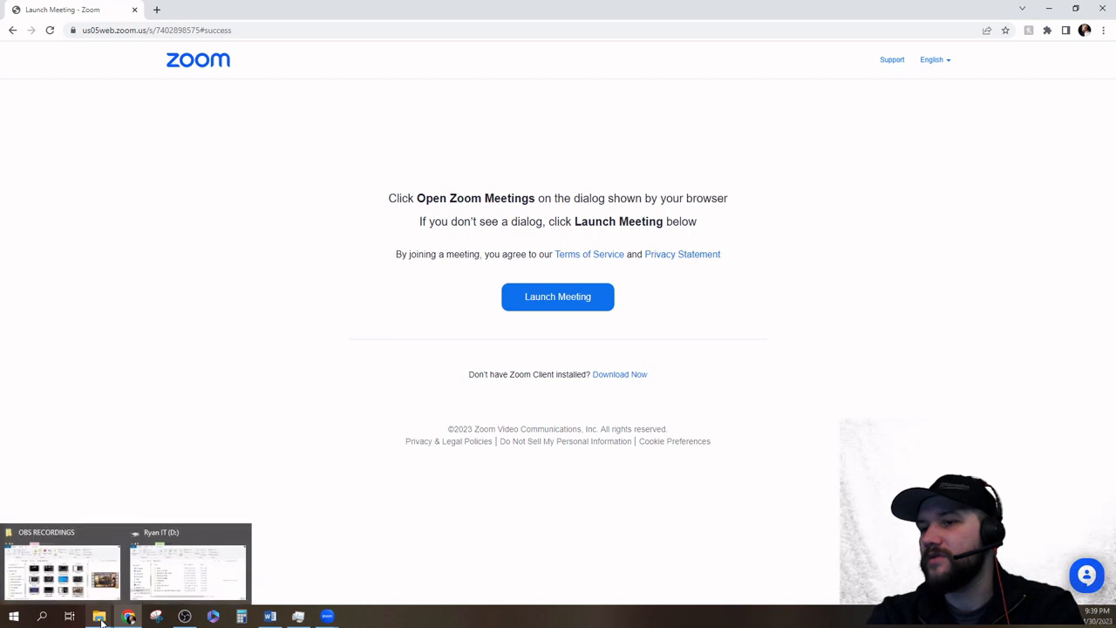
{"action": "mouse_move", "coordinate": [330, 617]}
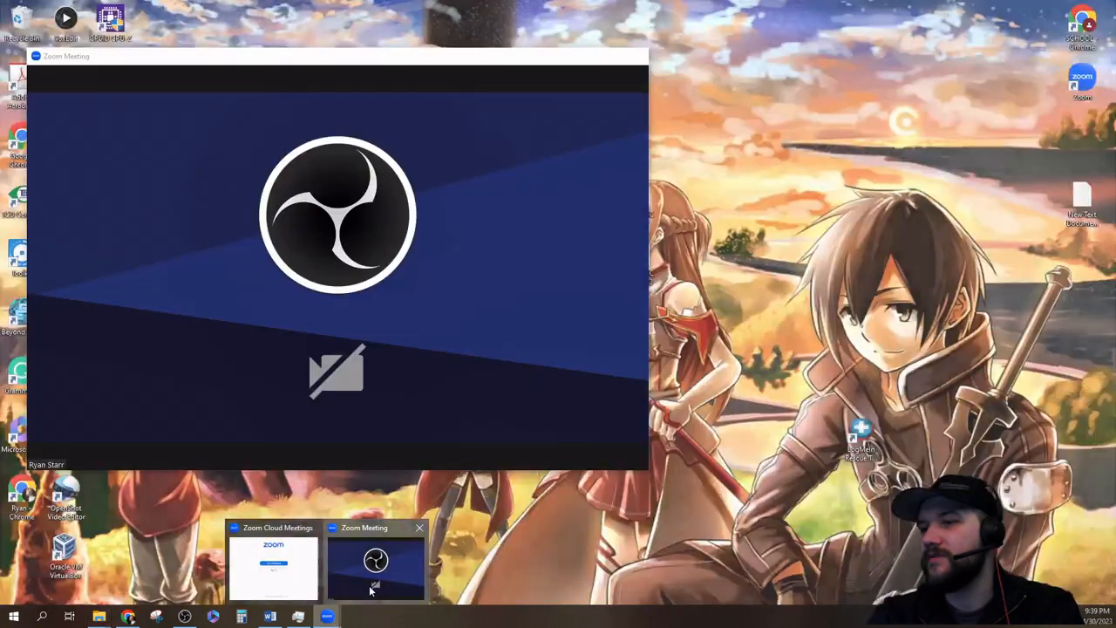
{"action": "left_click", "coordinate": [370, 591]}
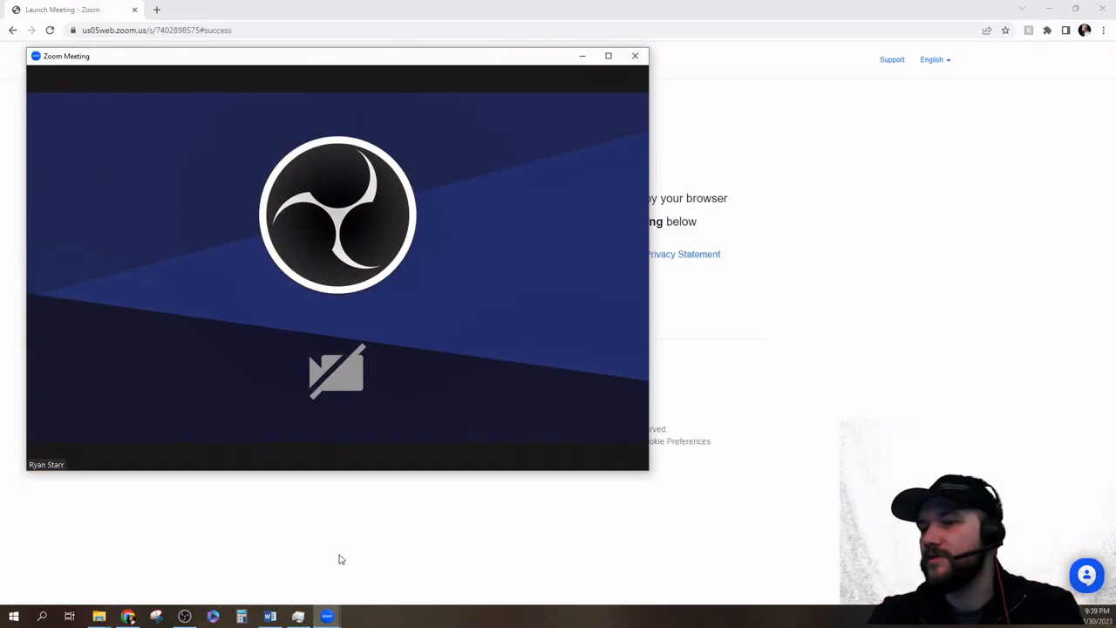
{"action": "mouse_move", "coordinate": [132, 619]}
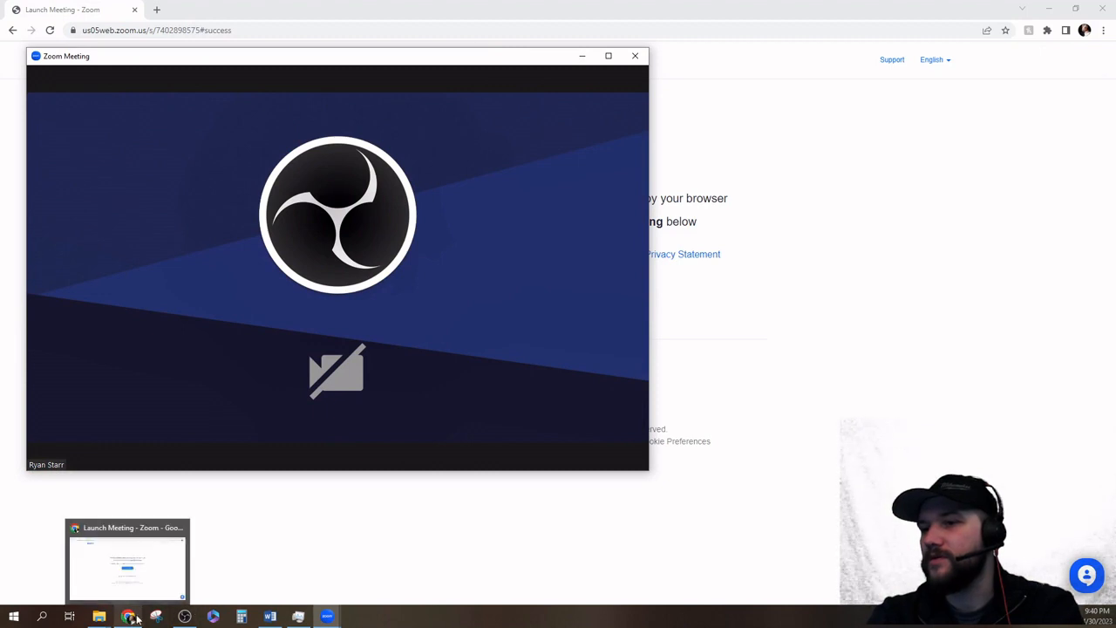
{"action": "left_click", "coordinate": [184, 616]}
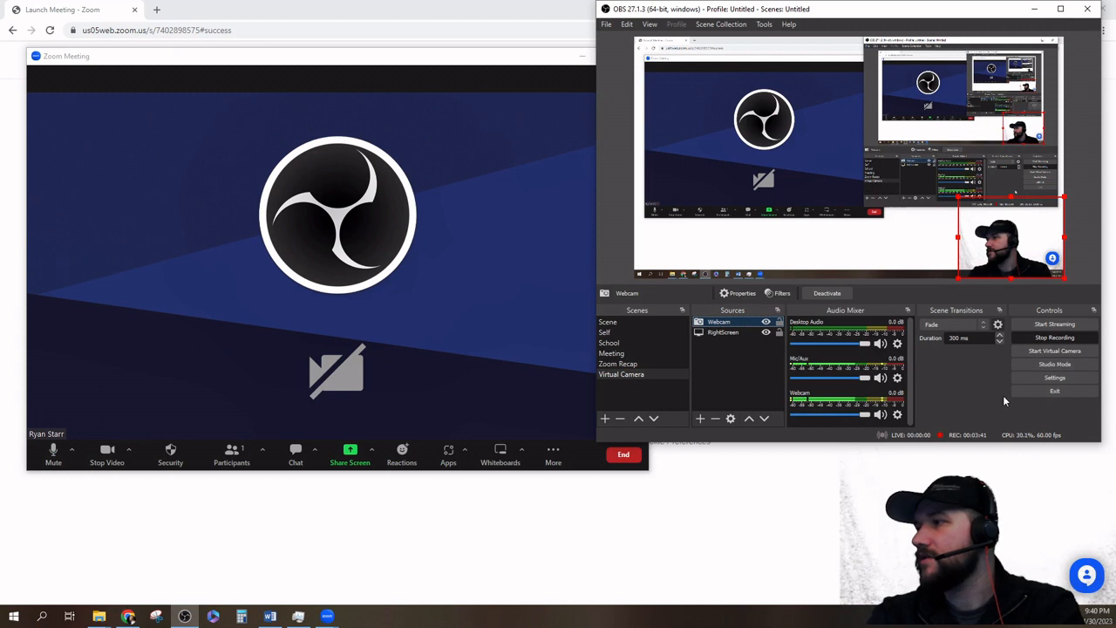
{"action": "left_click", "coordinate": [1062, 353]}
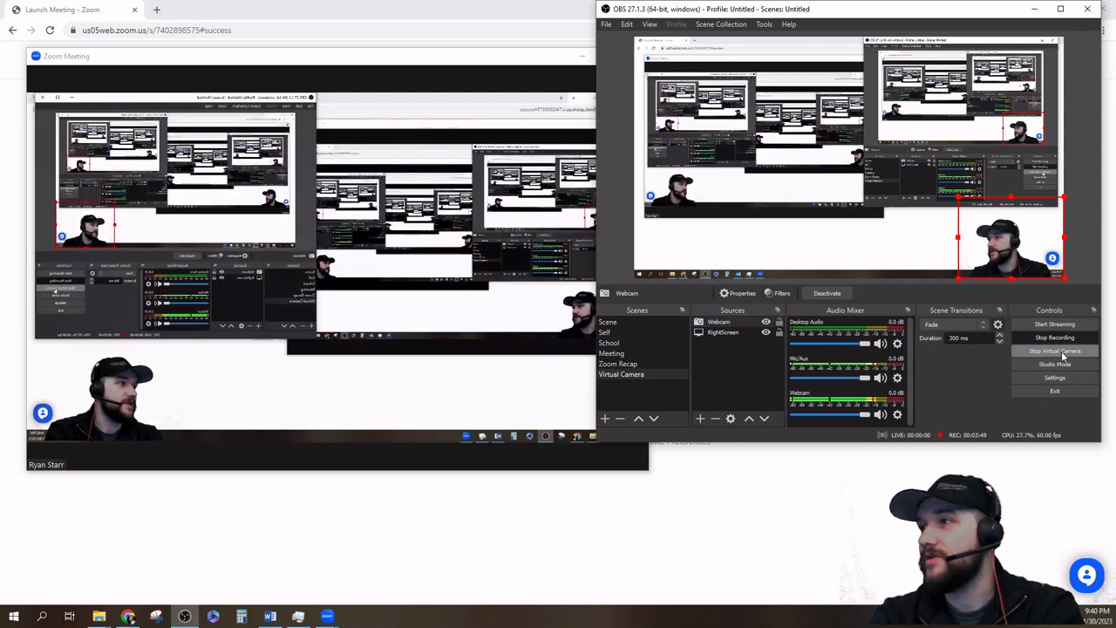
{"action": "mouse_move", "coordinate": [399, 393]}
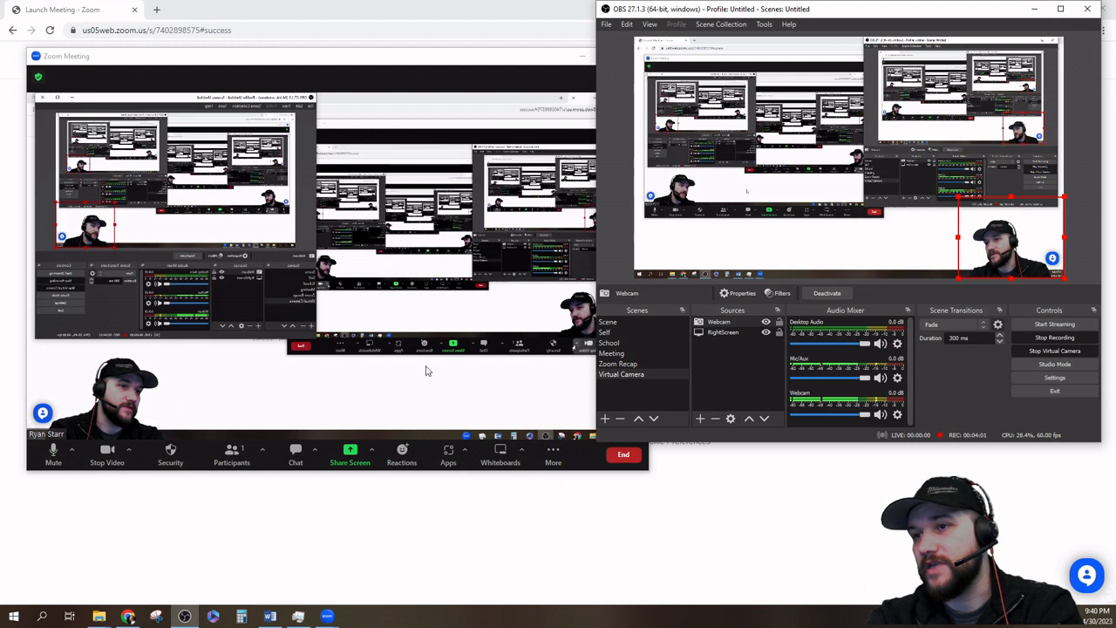
Try a vertical flip on the Webcam source and reverse it.
{"action": "right_click", "coordinate": [828, 211]}
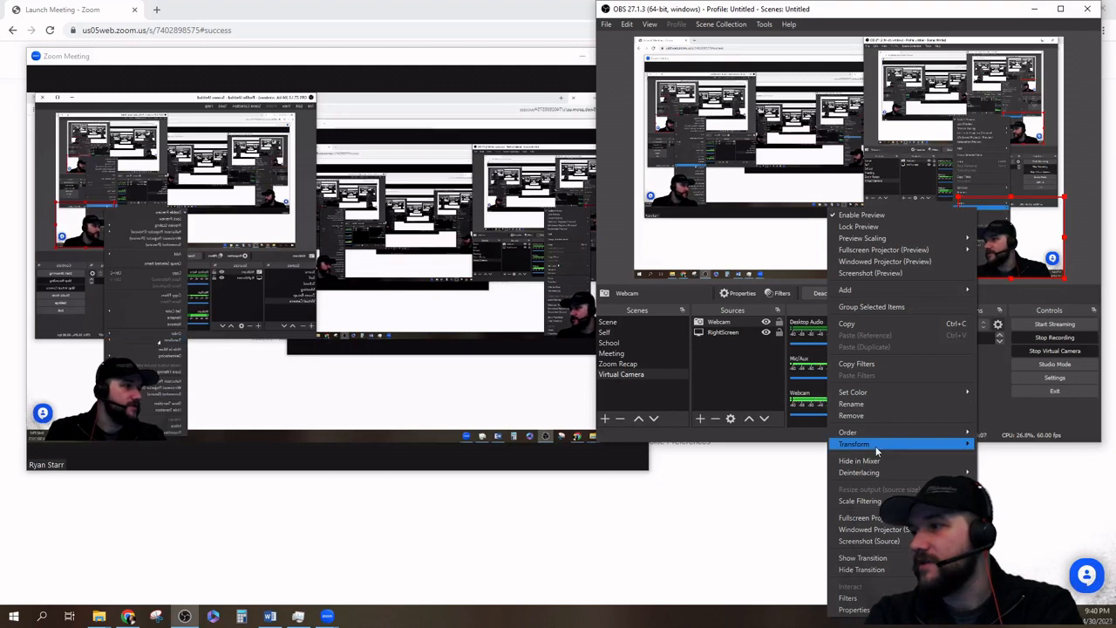
{"action": "mouse_move", "coordinate": [875, 445]}
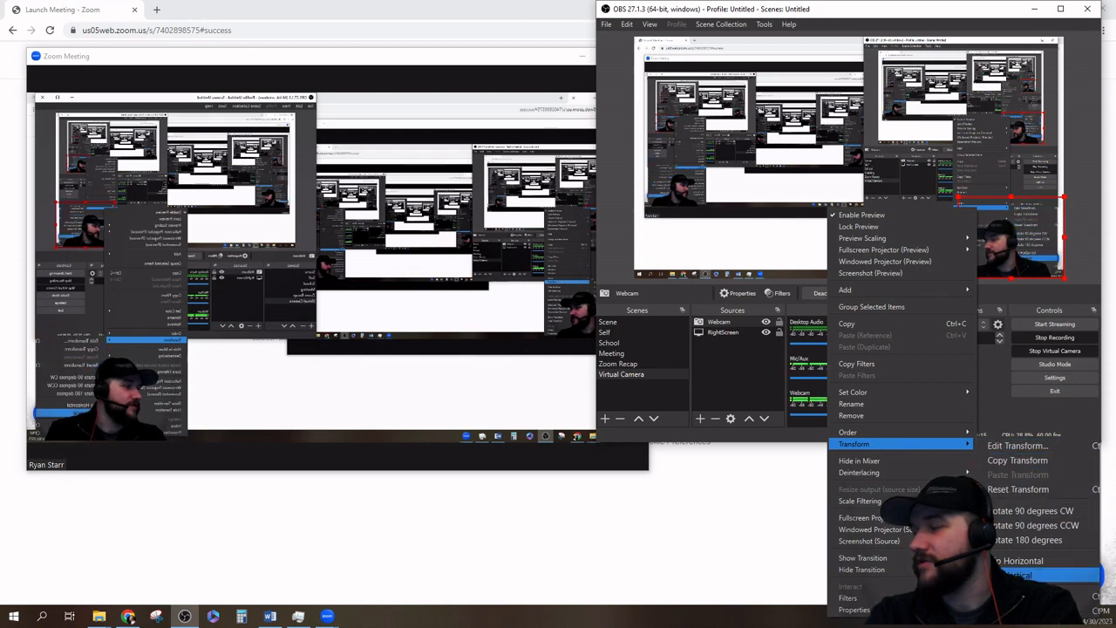
{"action": "left_click", "coordinate": [1028, 575]}
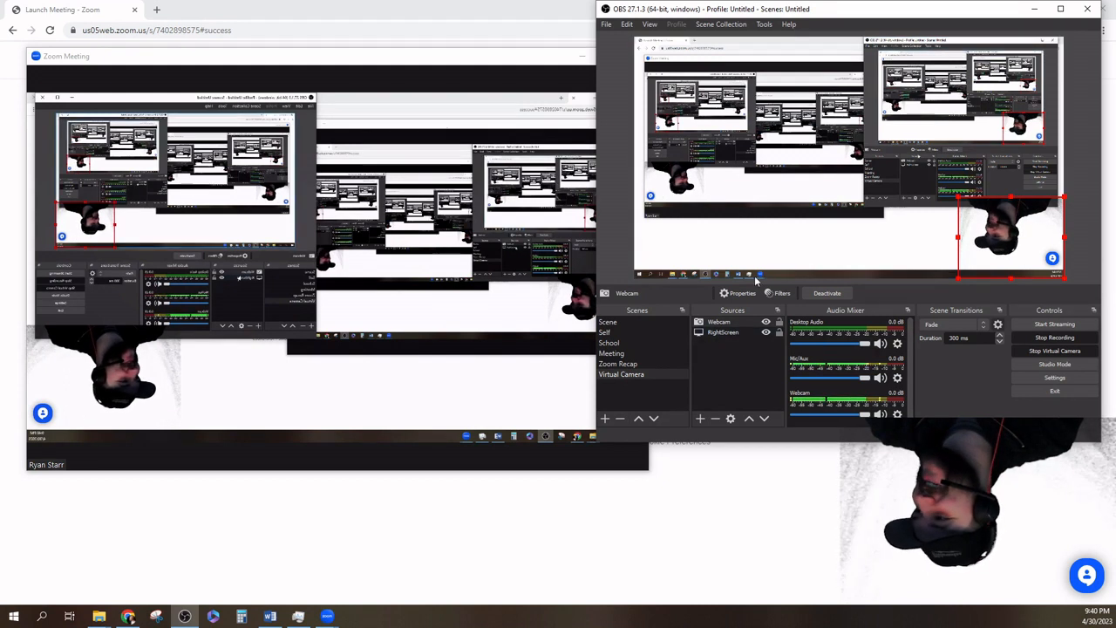
{"action": "right_click", "coordinate": [797, 232]}
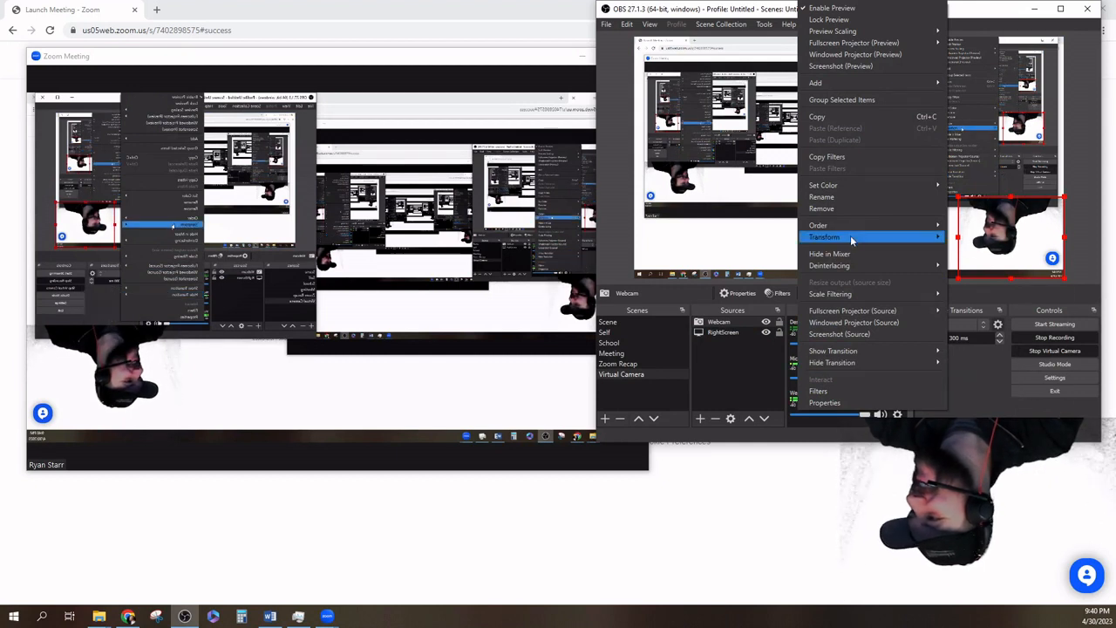
{"action": "mouse_move", "coordinate": [858, 235]}
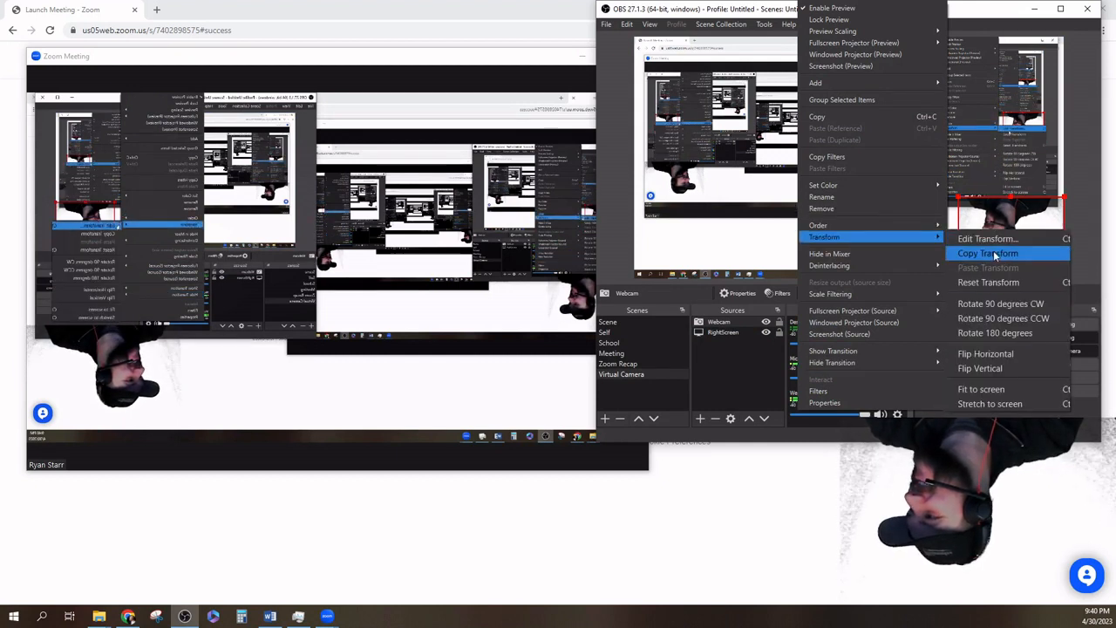
{"action": "left_click", "coordinate": [1003, 371]}
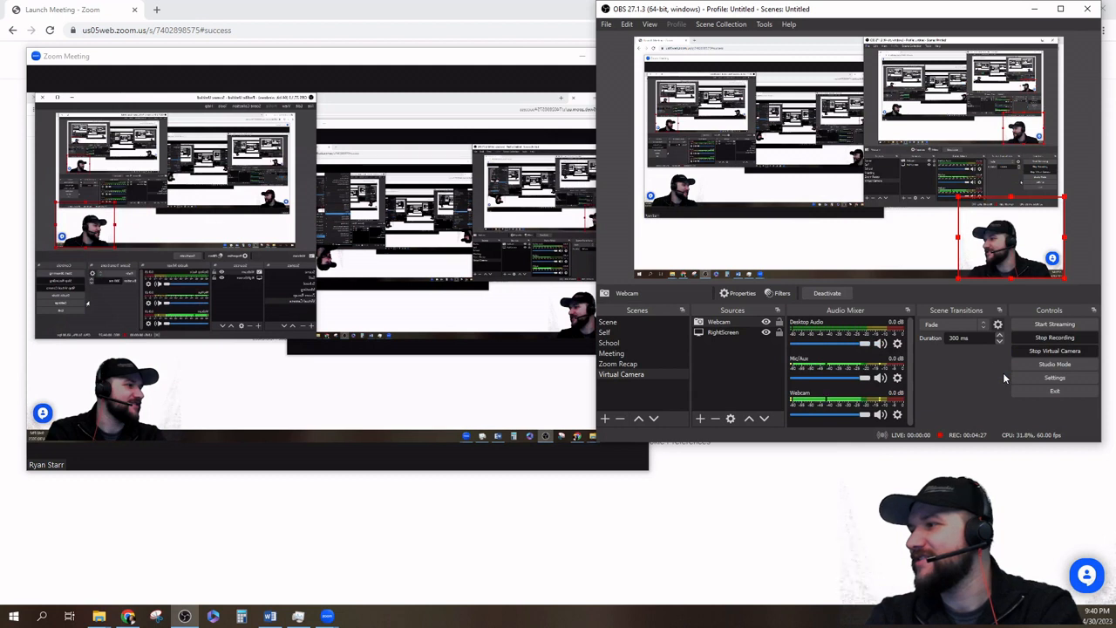
Flip the Webcam source horizontally in the Virtual Camera scene.
{"action": "right_click", "coordinate": [813, 223]}
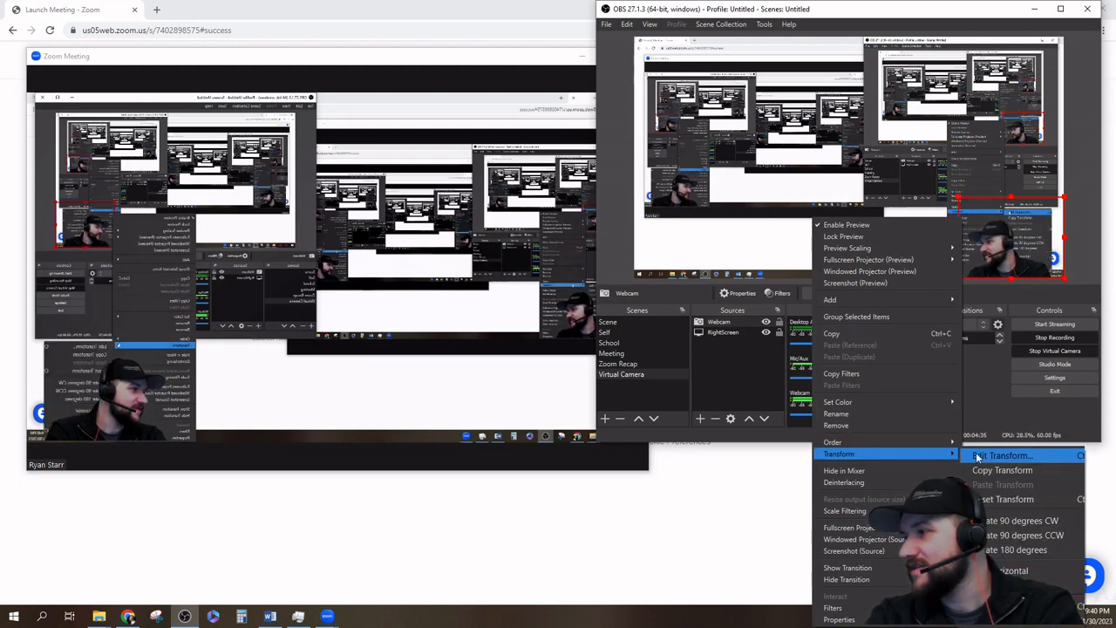
{"action": "left_click", "coordinate": [1011, 570]}
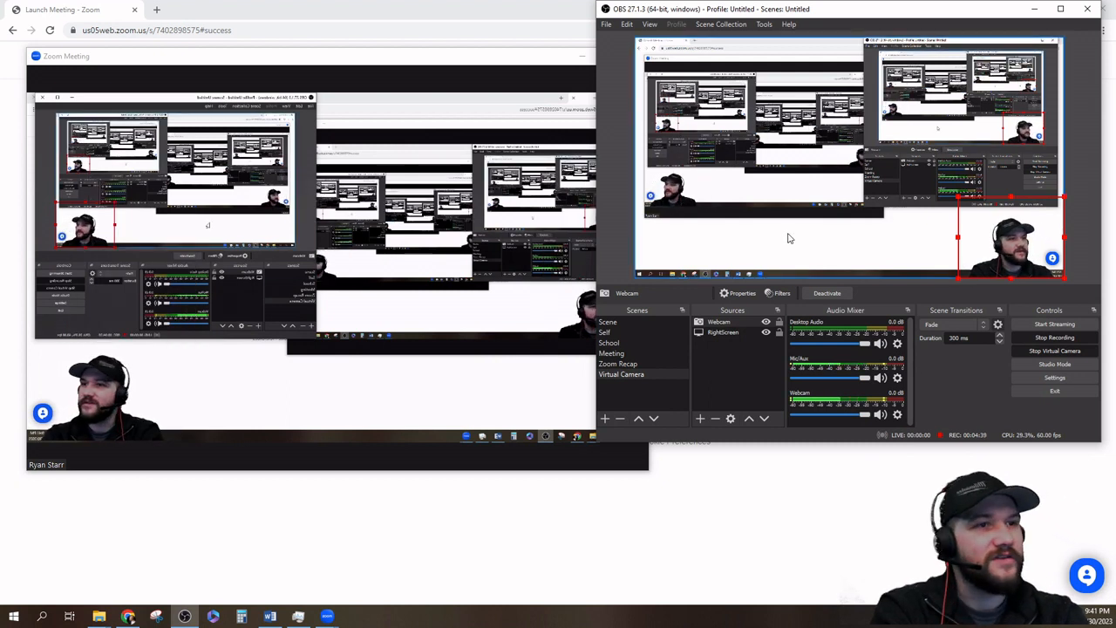
{"action": "mouse_move", "coordinate": [332, 315]}
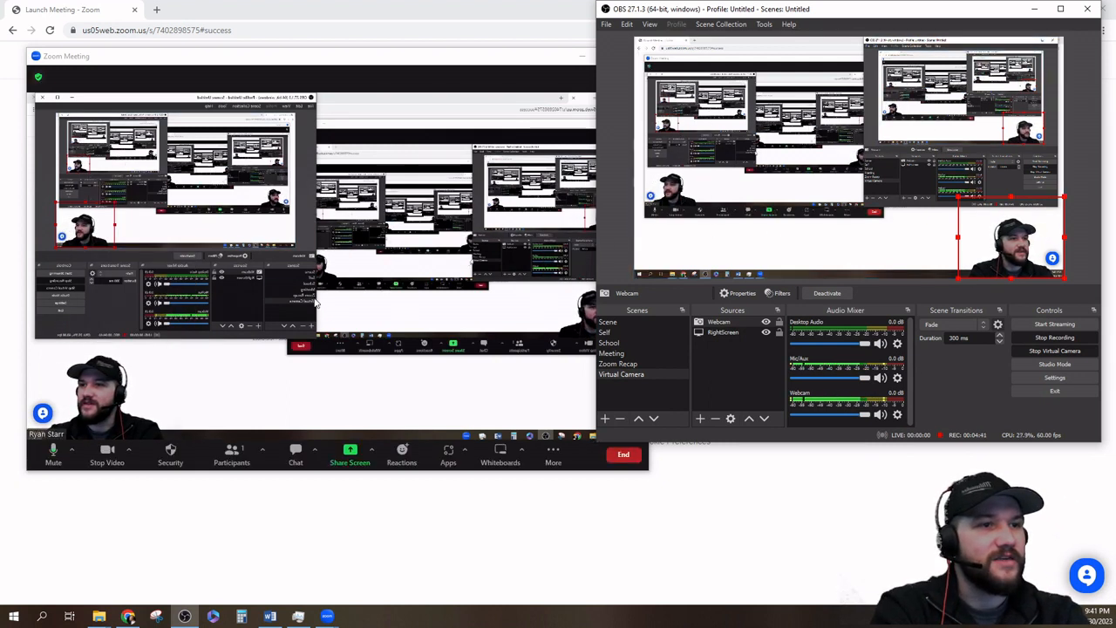
Minimize OBS and Chrome and move the Zoom Meeting window to the middle of the desktop.
{"action": "left_click", "coordinate": [391, 56]}
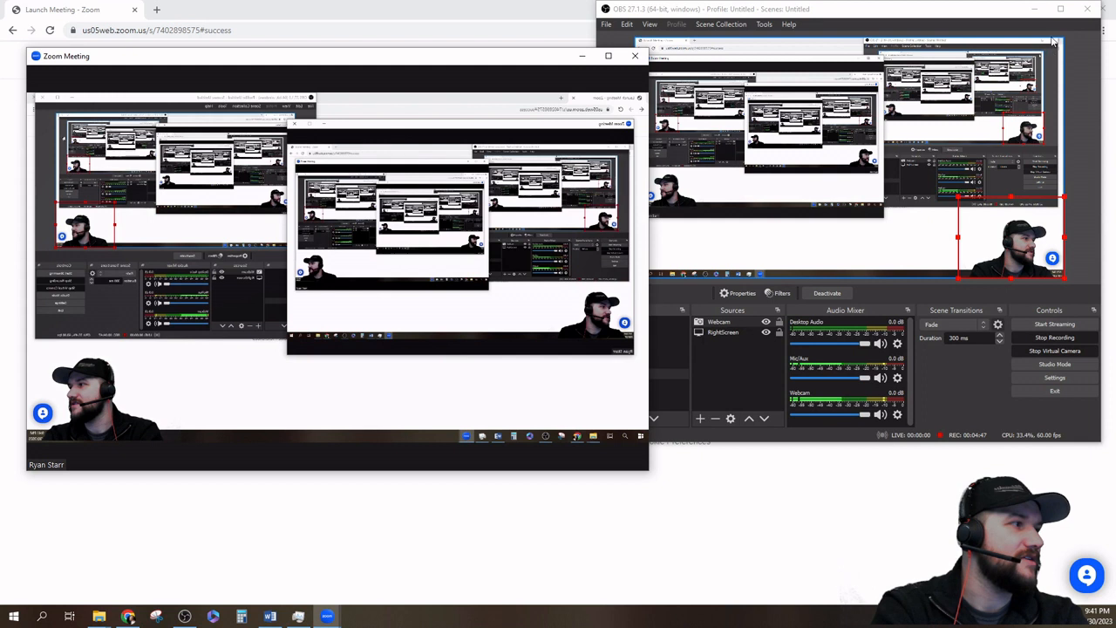
{"action": "left_click", "coordinate": [1036, 11]}
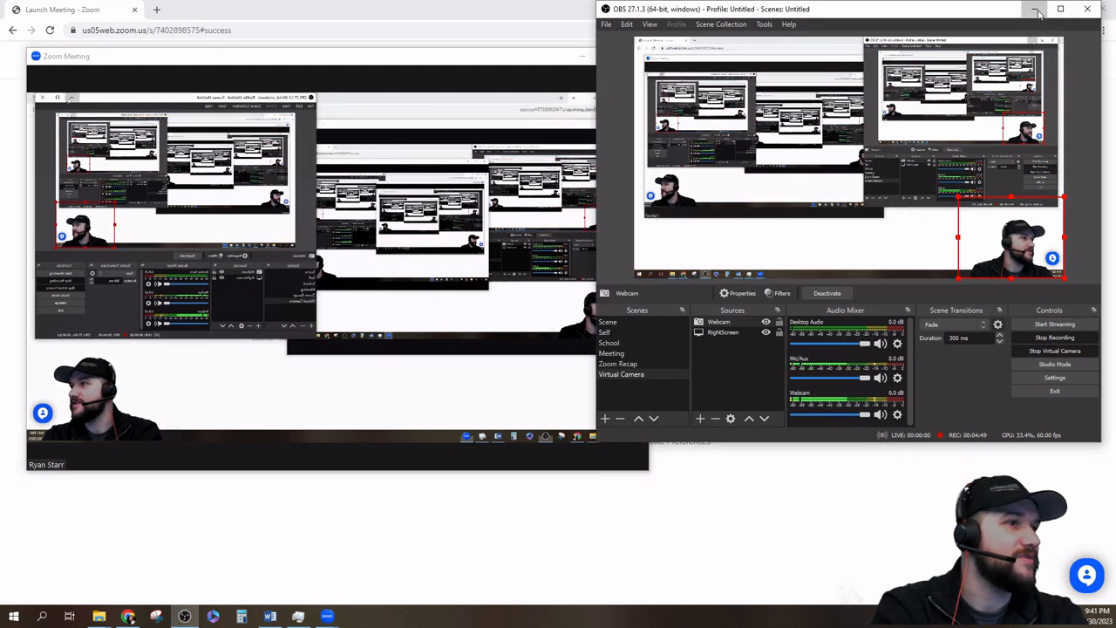
{"action": "left_click_drag", "start_coordinate": [398, 65], "coordinate": [627, 47]}
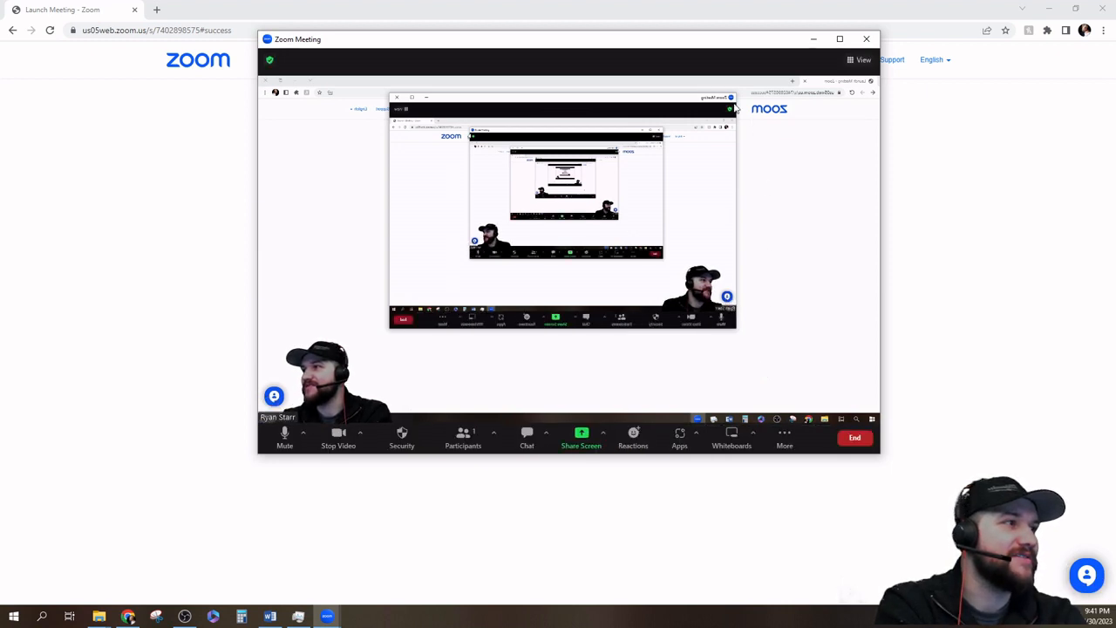
{"action": "left_click", "coordinate": [129, 616]}
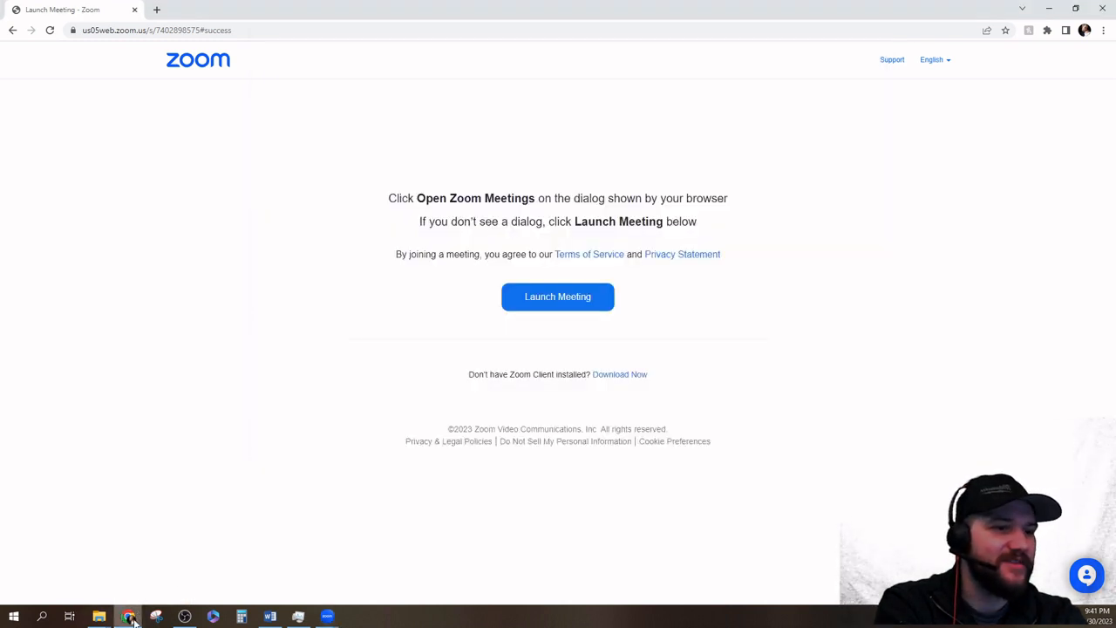
{"action": "left_click", "coordinate": [131, 617]}
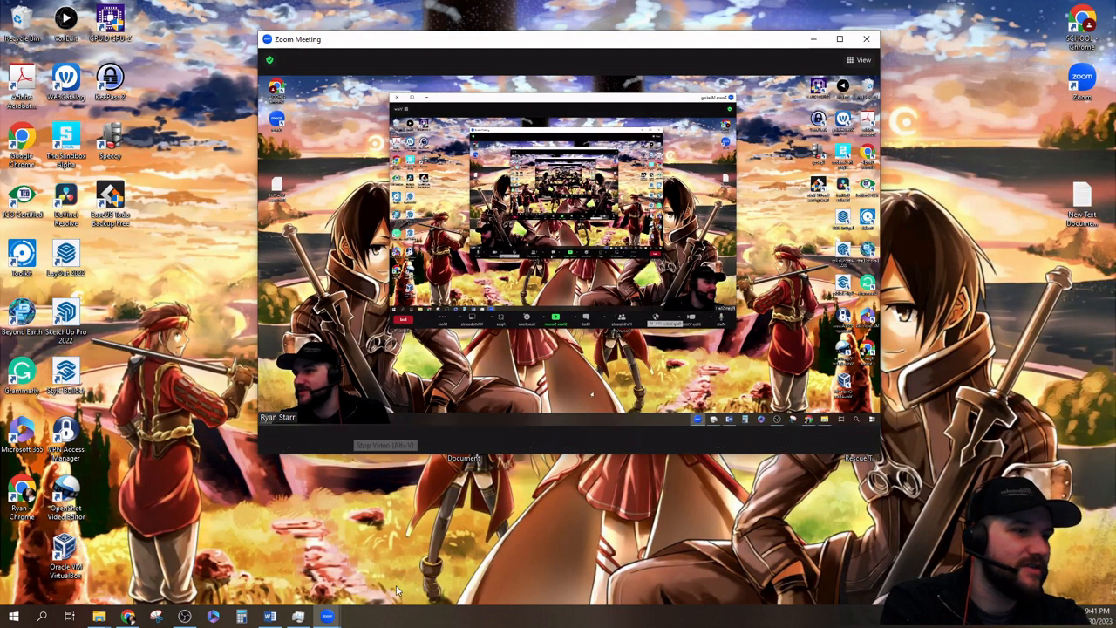
Bring OBS back to the front and reverse the horizontal flip on the Webcam source.
{"action": "left_click", "coordinate": [184, 616]}
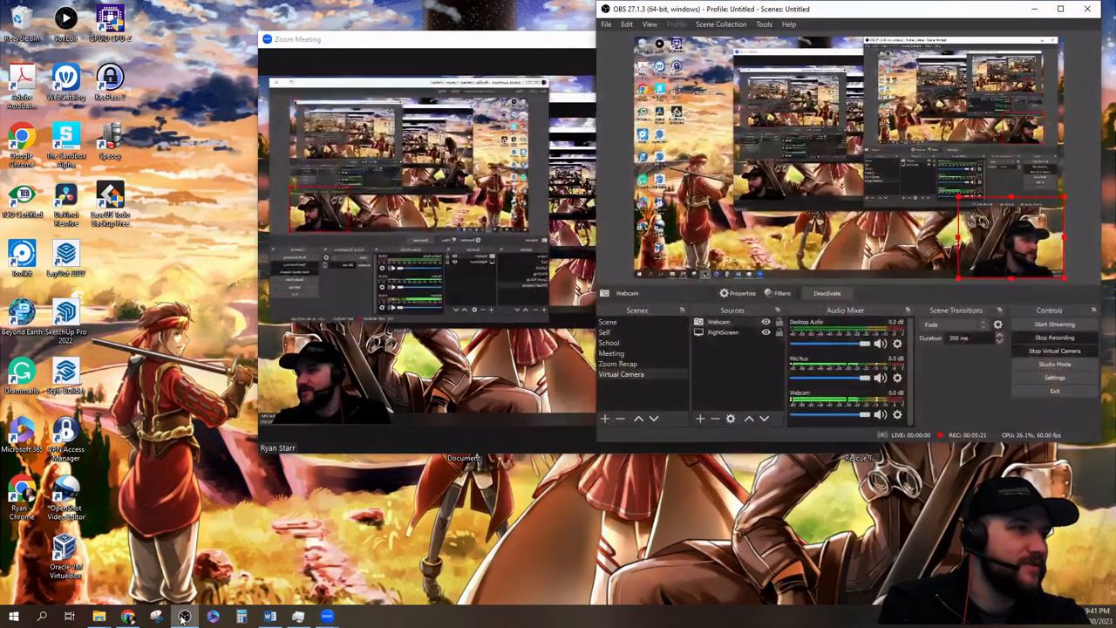
{"action": "right_click", "coordinate": [880, 237]}
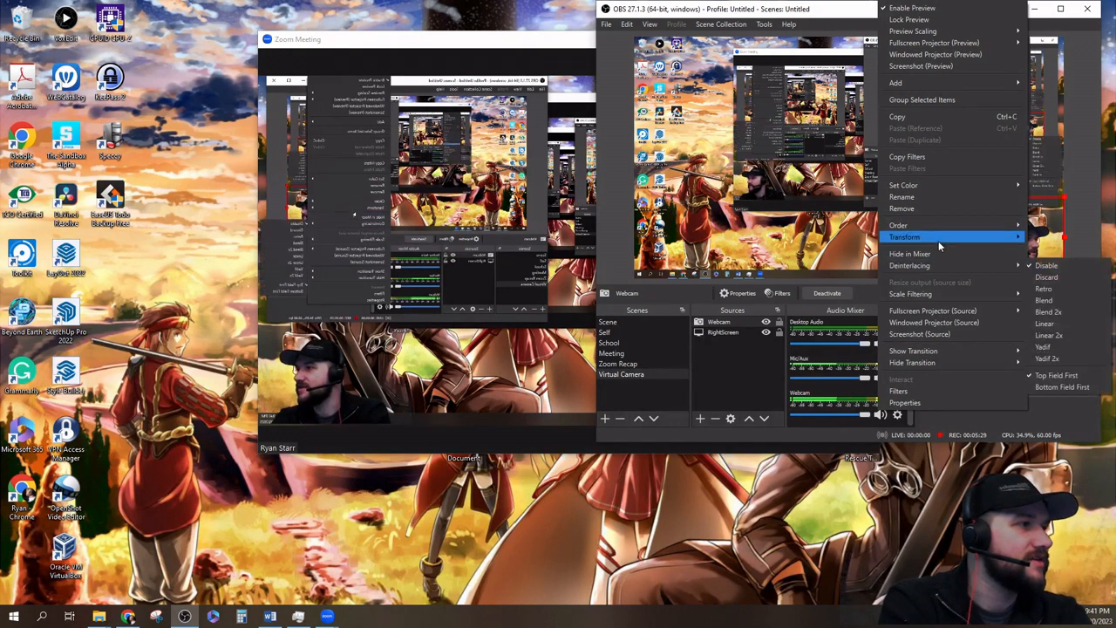
{"action": "mouse_move", "coordinate": [937, 238]}
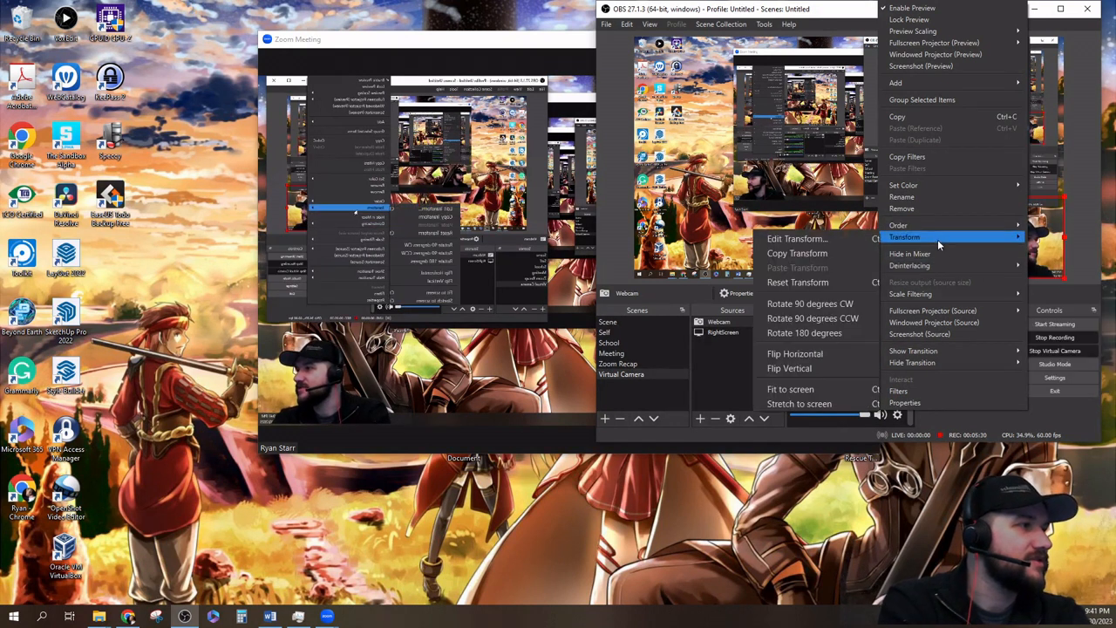
{"action": "left_click", "coordinate": [823, 356]}
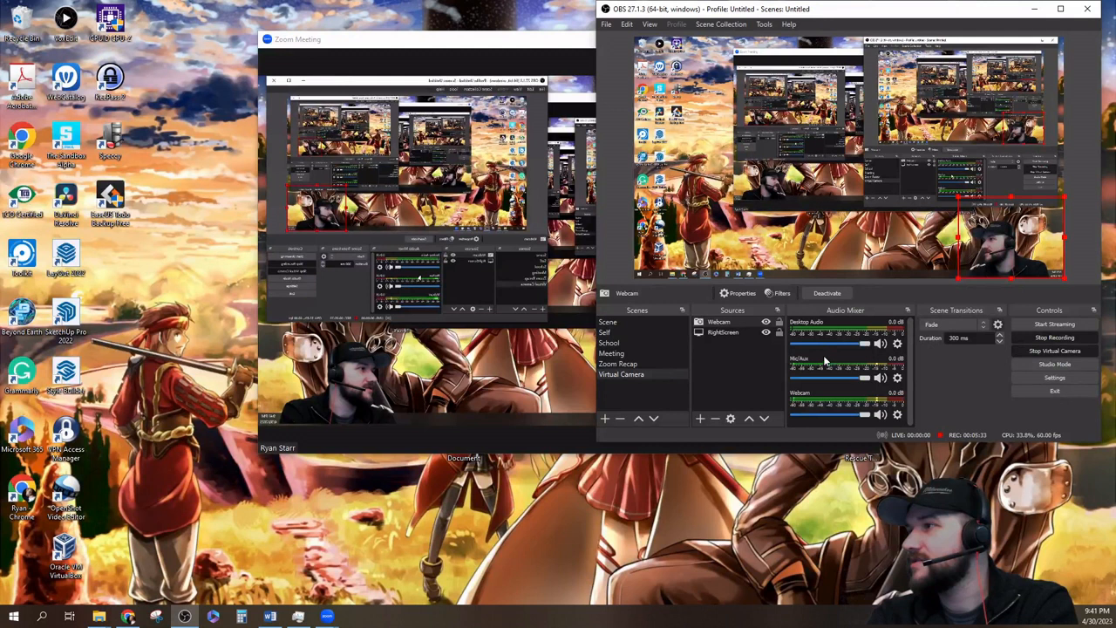
Select the RightScreen source and review its capture properties, keeping the existing settings.
{"action": "left_click", "coordinate": [734, 359]}
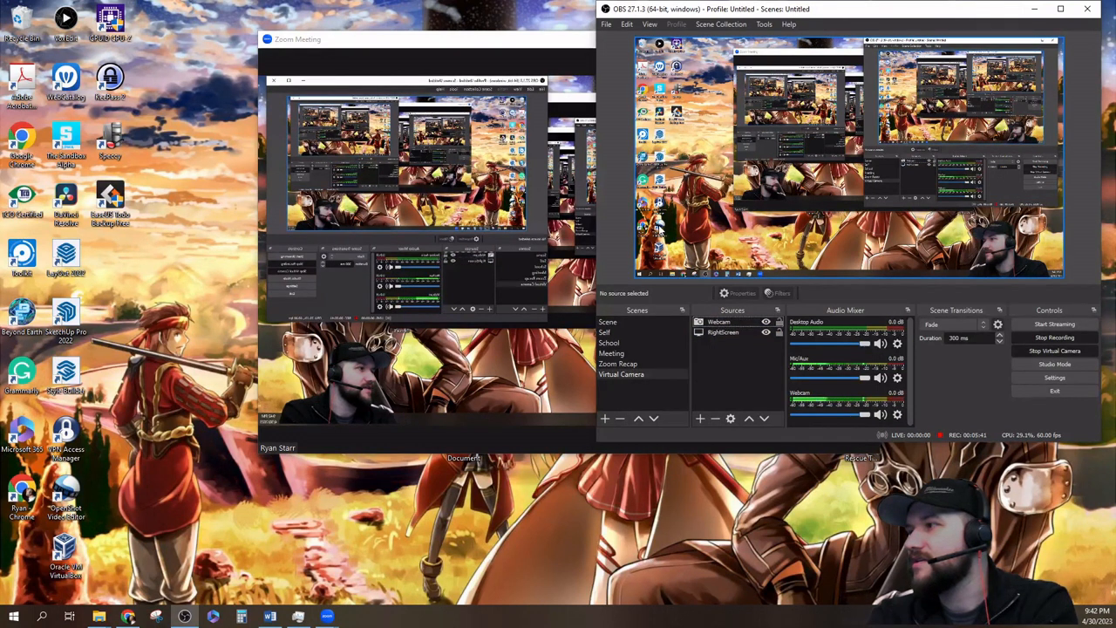
{"action": "left_click", "coordinate": [723, 332]}
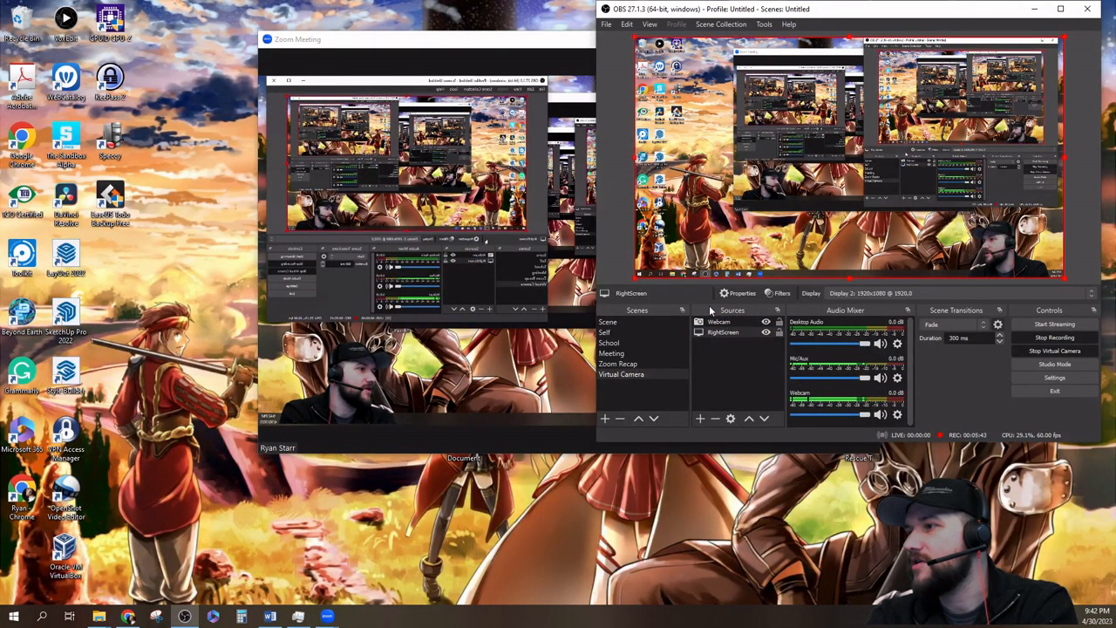
{"action": "left_click", "coordinate": [724, 322]}
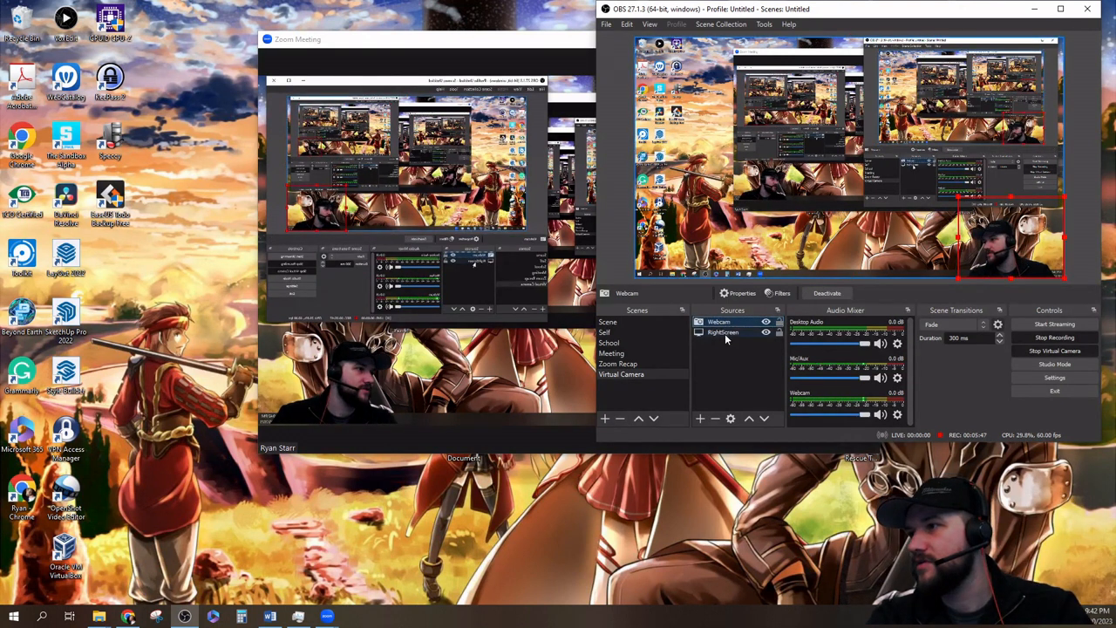
{"action": "left_click", "coordinate": [626, 227]}
{"action": "left_click", "coordinate": [714, 170]}
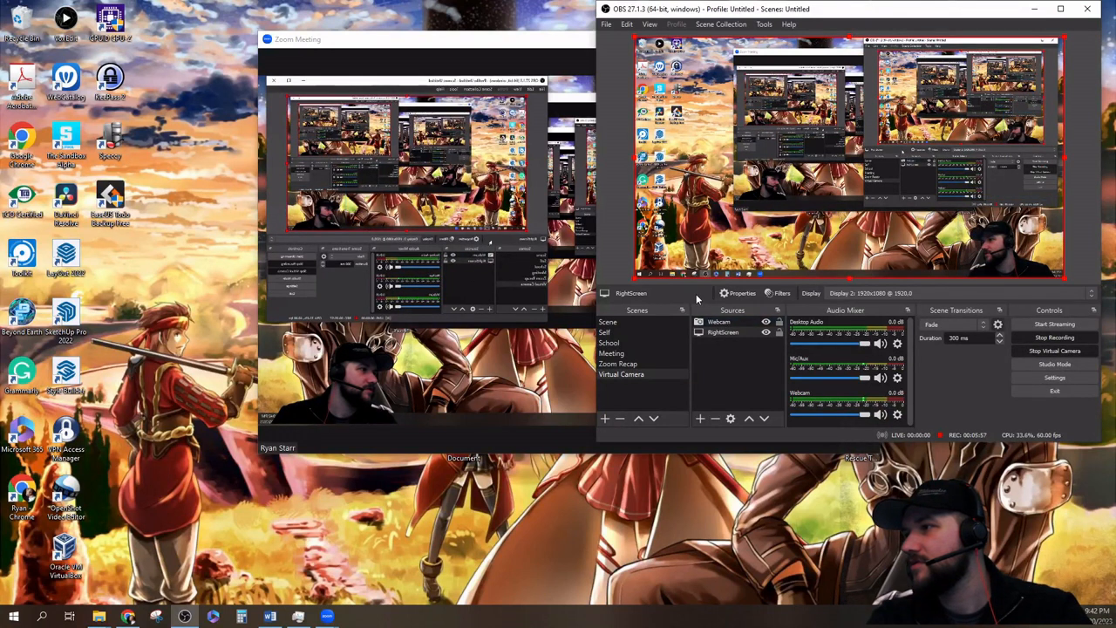
{"action": "left_click", "coordinate": [748, 294]}
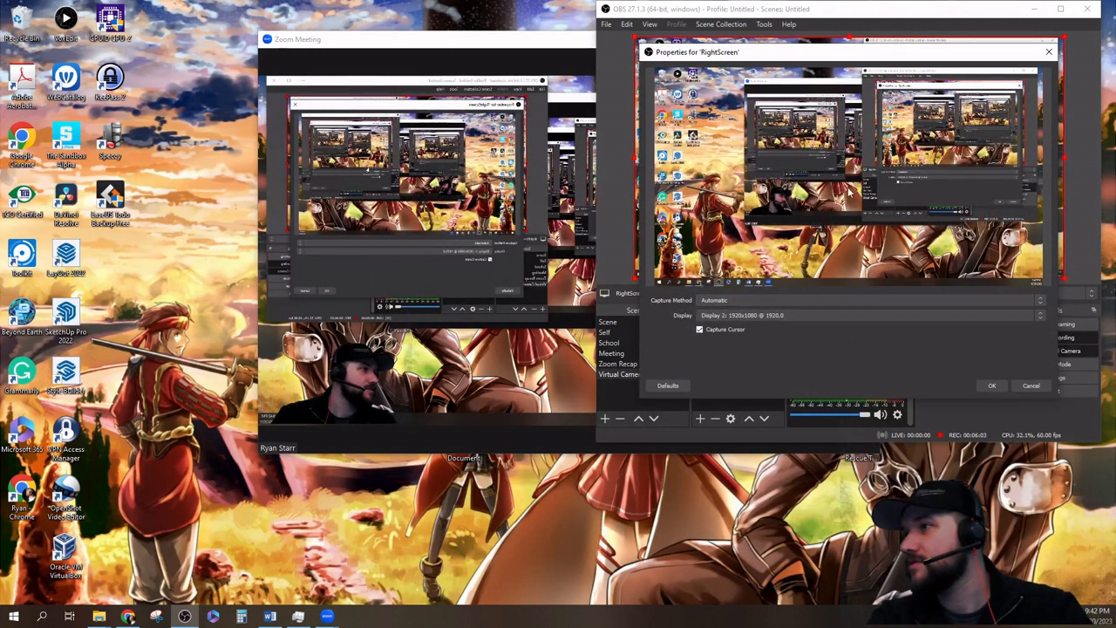
{"action": "left_click", "coordinate": [989, 386]}
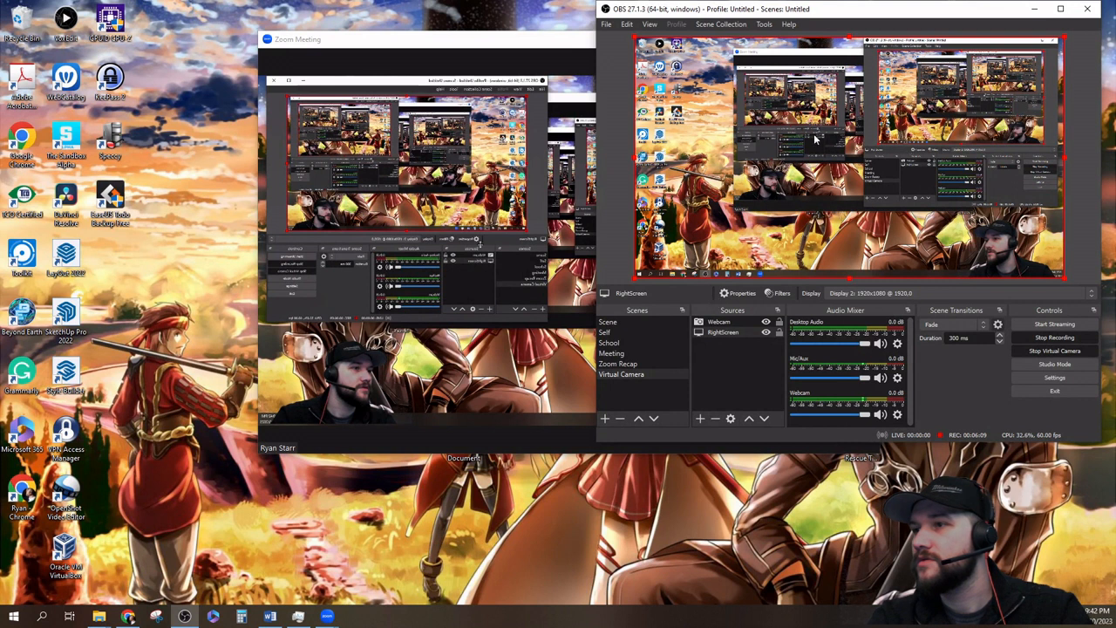
Minimize OBS and move the Zoom Meeting window around the left half of the desktop.
{"action": "left_click", "coordinate": [1033, 10]}
{"action": "mouse_move", "coordinate": [684, 274]}
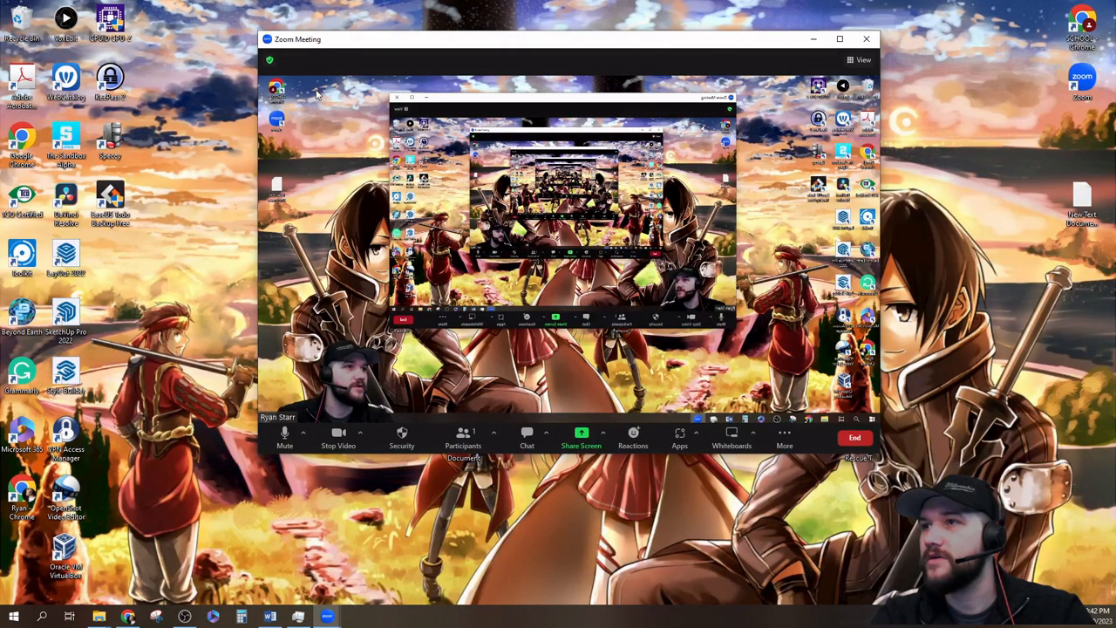
{"action": "left_click_drag", "start_coordinate": [316, 91], "coordinate": [0, 138]}
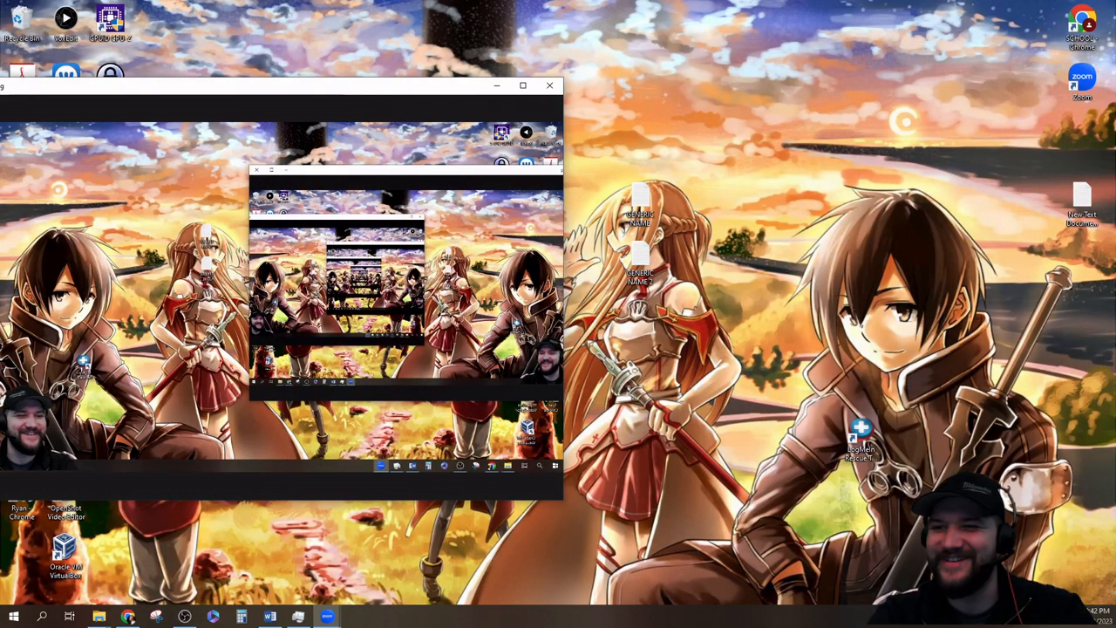
{"action": "left_click_drag", "start_coordinate": [362, 85], "coordinate": [0, 301]}
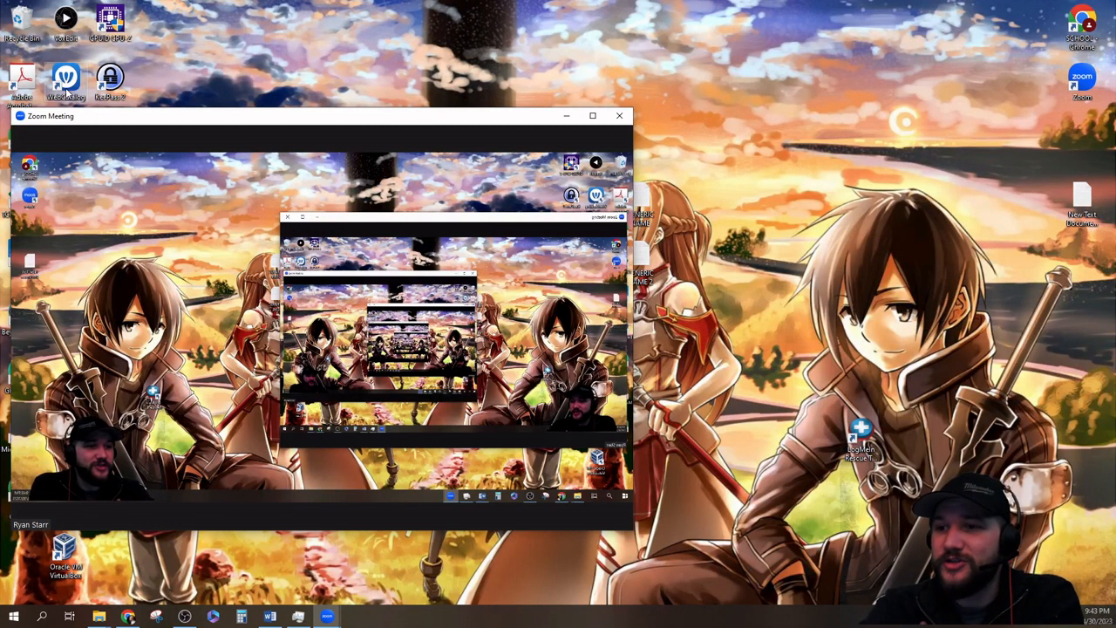
{"action": "mouse_move", "coordinate": [243, 402]}
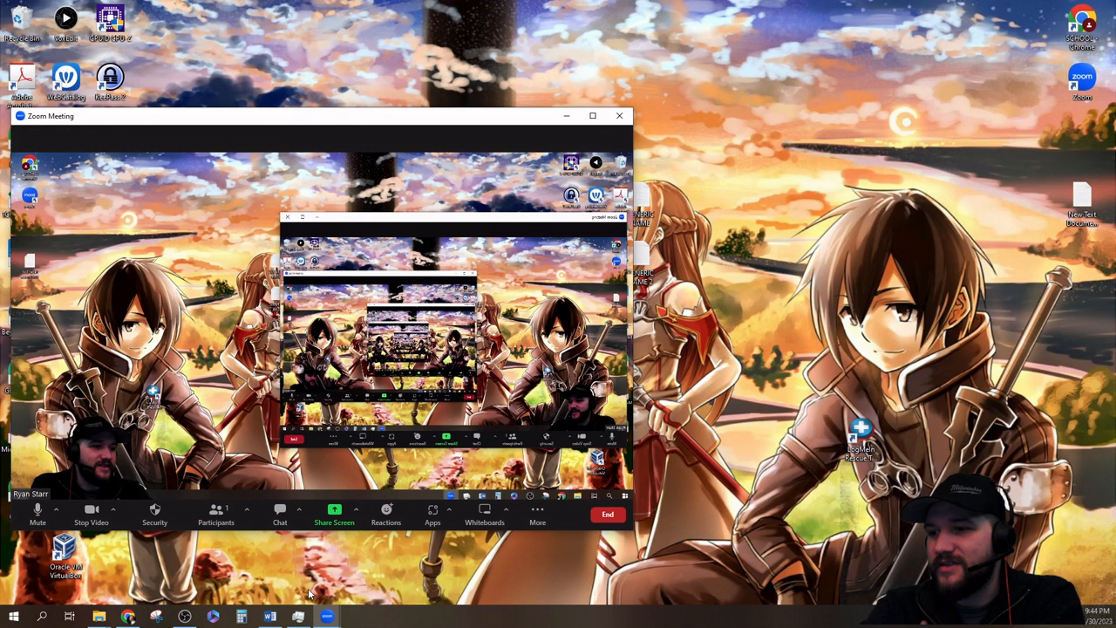
Bring OBS back to the front and reposition the Zoom Meeting window beside it, near the desktop's upper-left corner.
{"action": "left_click", "coordinate": [185, 616]}
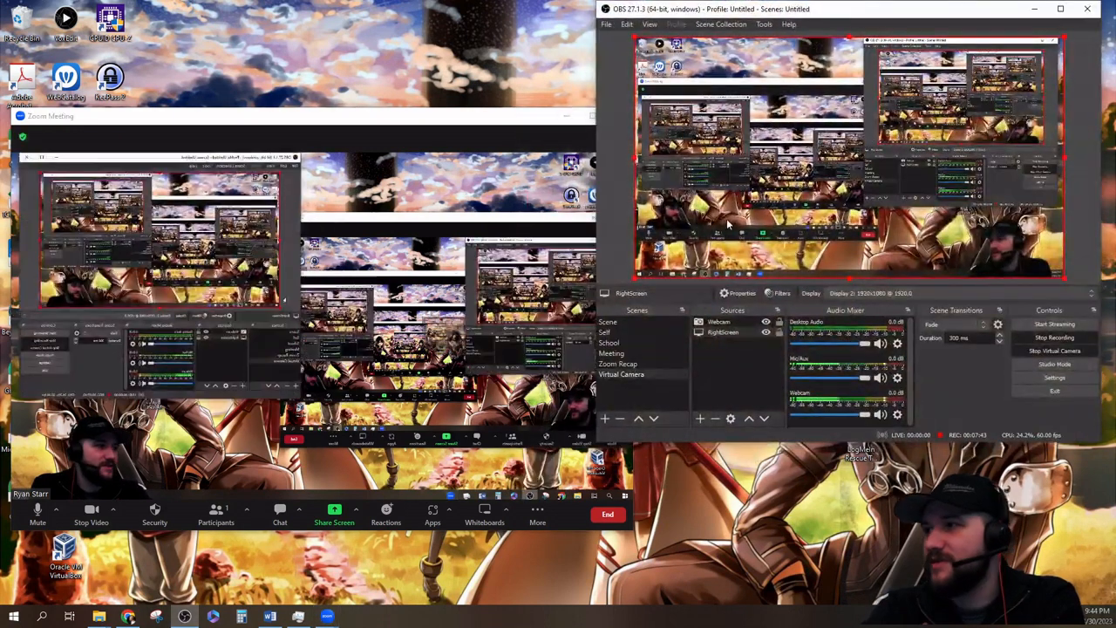
{"action": "left_click", "coordinate": [450, 123]}
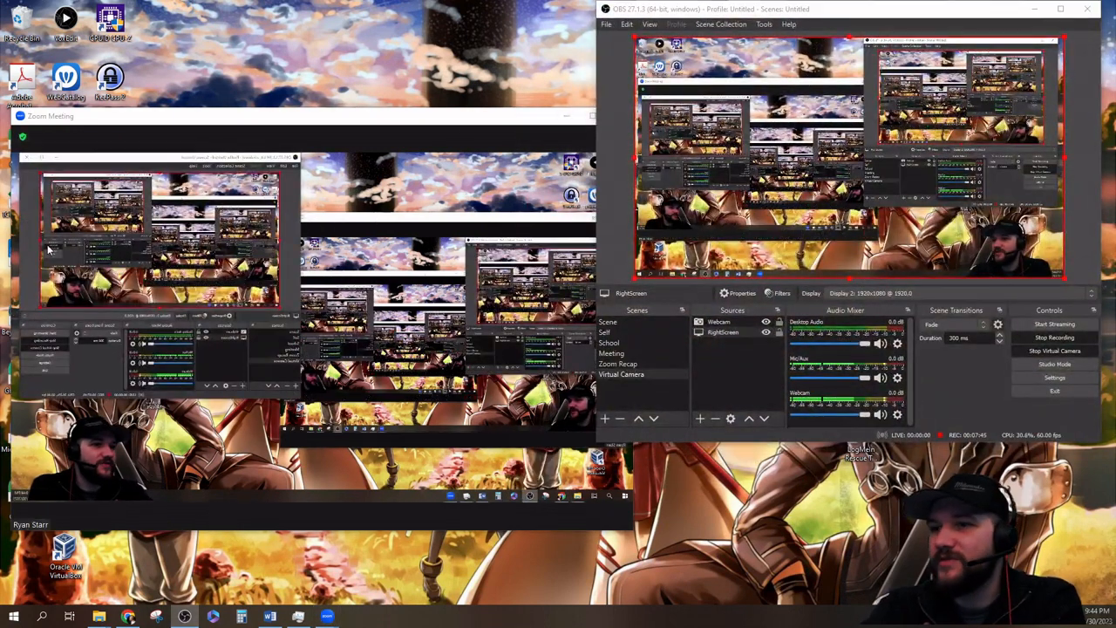
{"action": "mouse_move", "coordinate": [425, 500]}
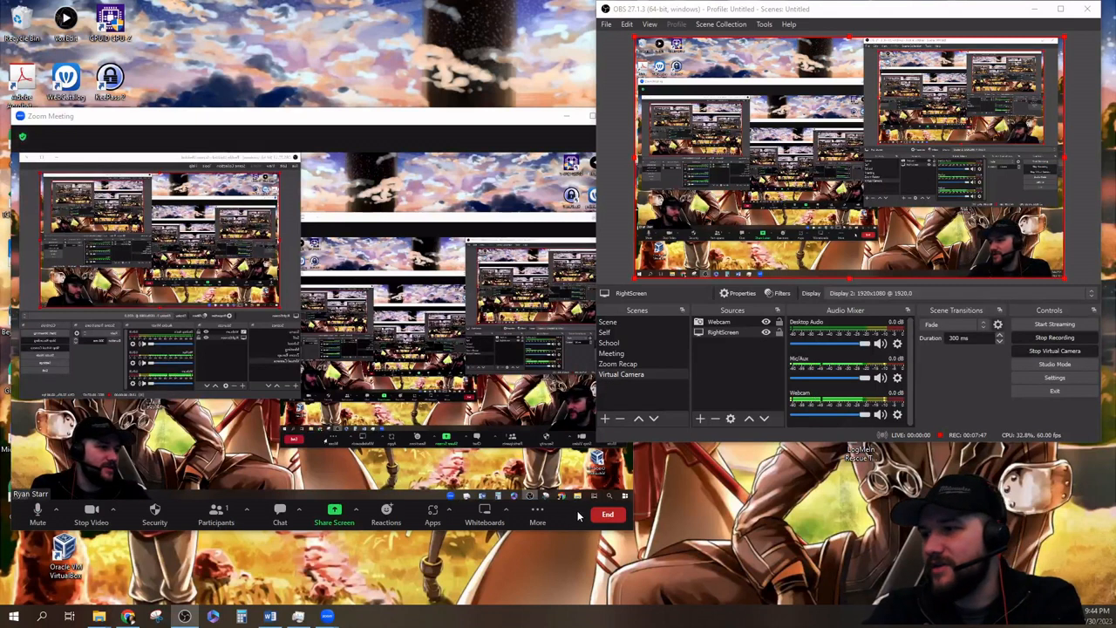
{"action": "left_click_drag", "start_coordinate": [490, 117], "coordinate": [125, 237]}
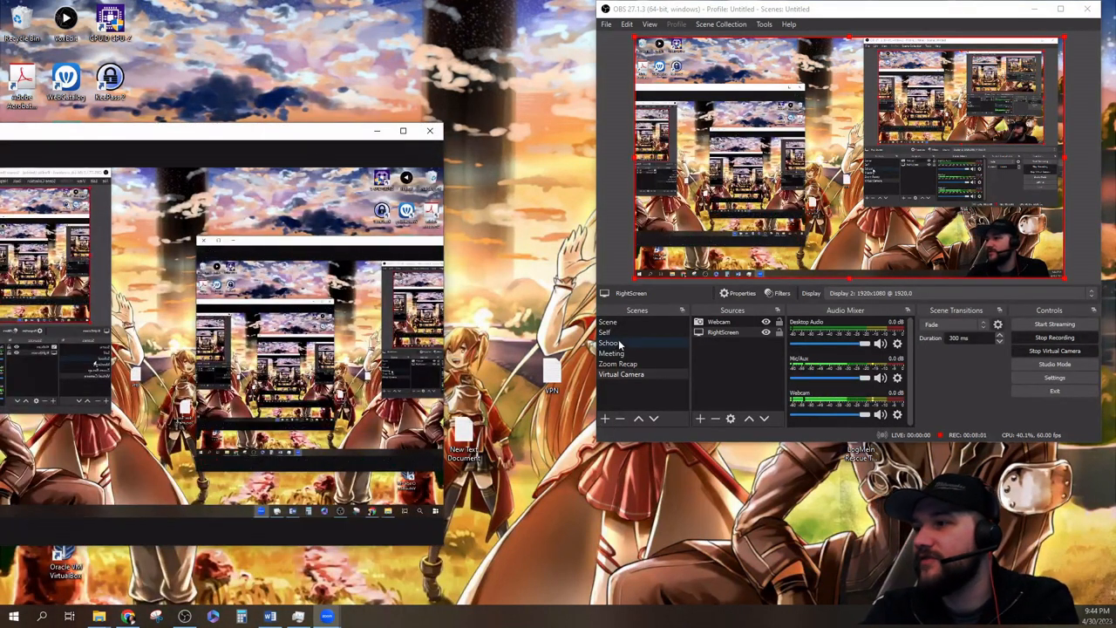
{"action": "left_click_drag", "start_coordinate": [249, 132], "coordinate": [425, 25]}
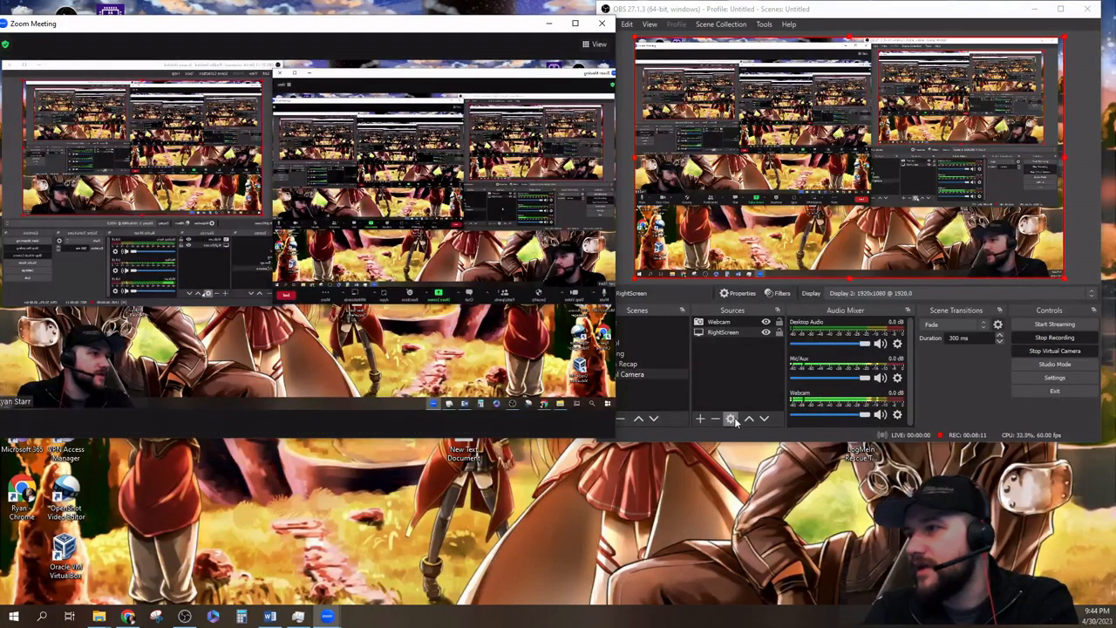
Switch to the Zoom Recap scene and back to Virtual Camera, and stop the virtual camera.
{"action": "left_click", "coordinate": [691, 401]}
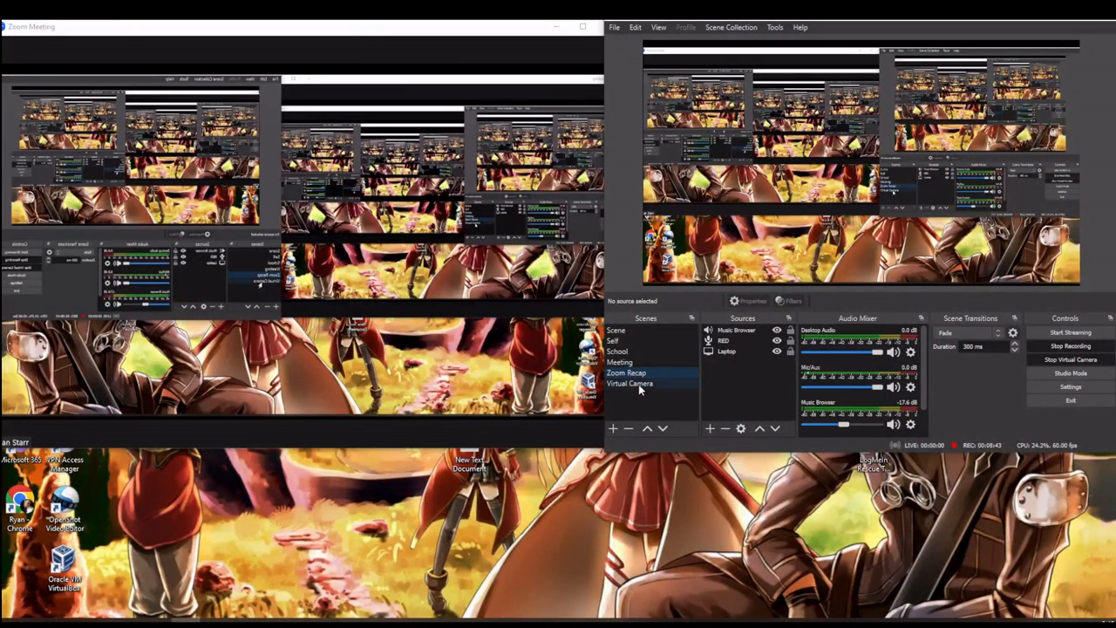
{"action": "left_click", "coordinate": [638, 384]}
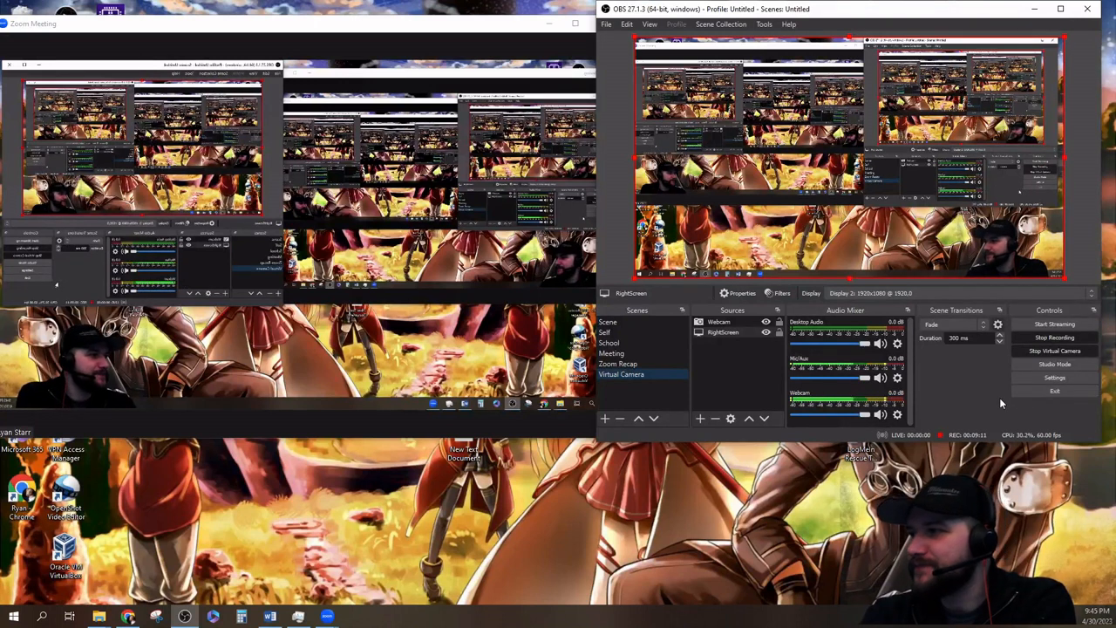
{"action": "left_click", "coordinate": [1054, 351]}
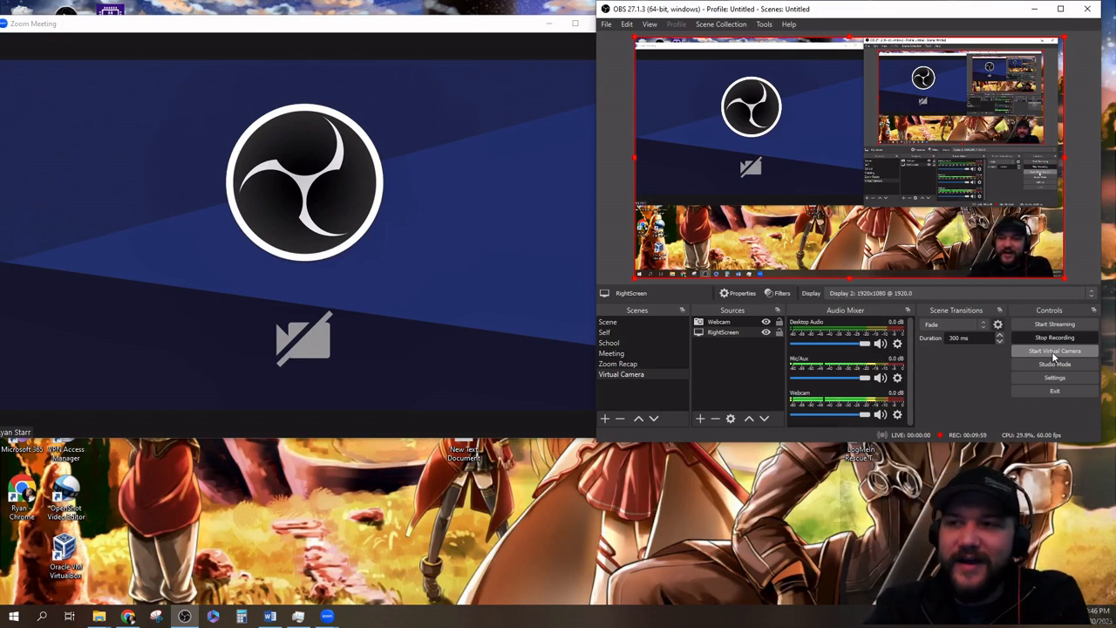
Try enlarging the Webcam source over most of the canvas, maximize the OBS window, and undo the resize.
{"action": "left_click", "coordinate": [1015, 250]}
{"action": "left_click_drag", "start_coordinate": [959, 205], "coordinate": [658, 48]}
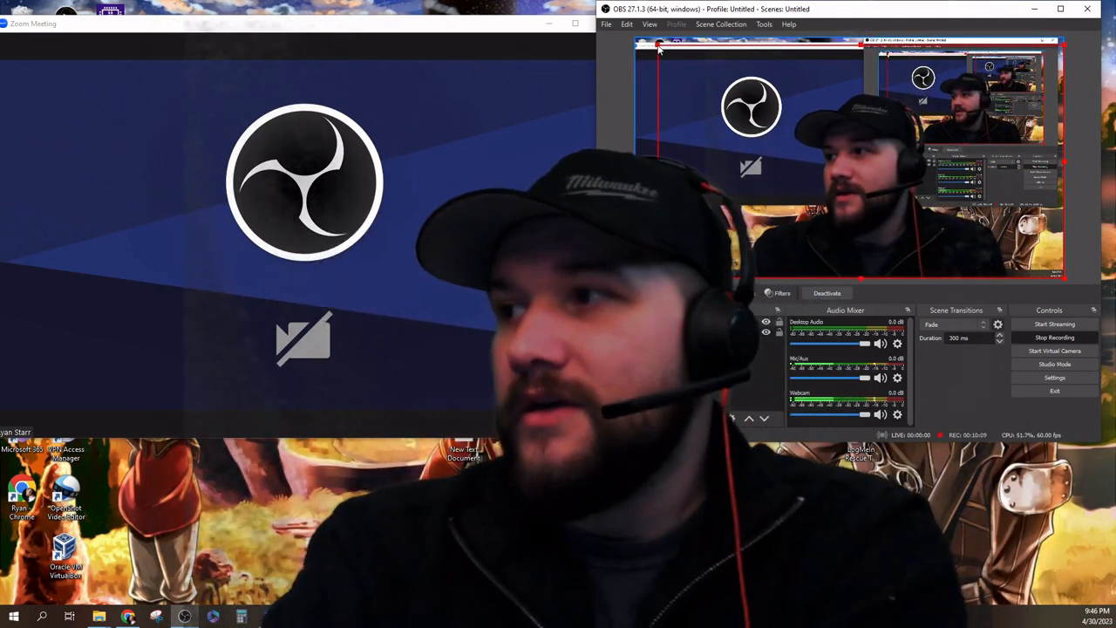
{"action": "left_click", "coordinate": [1059, 12]}
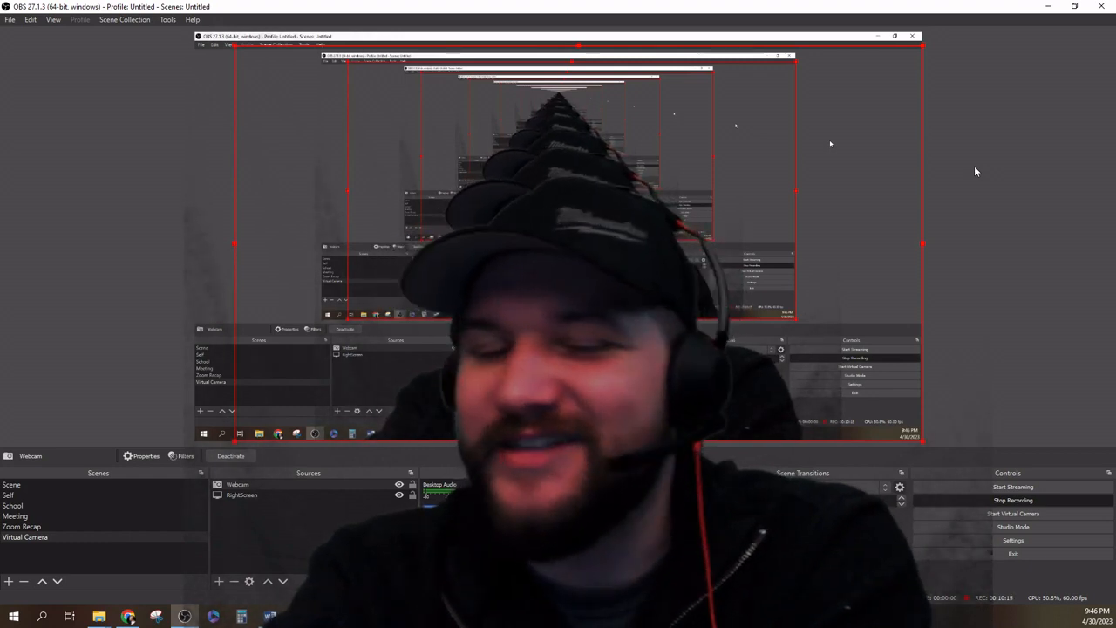
{"action": "key", "text": "ctrl+z"}
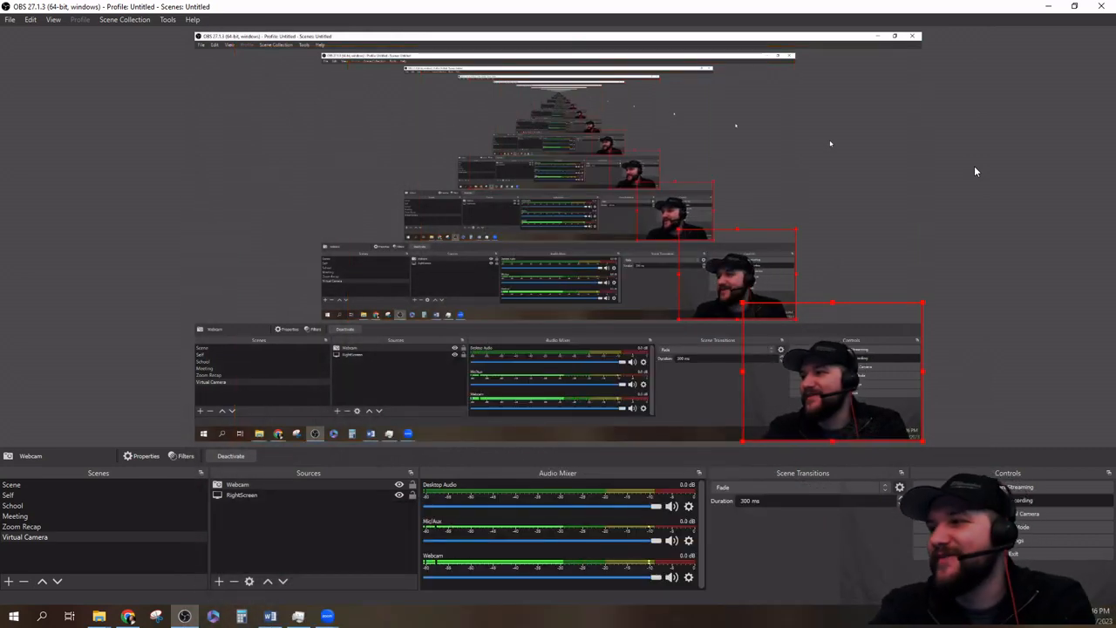